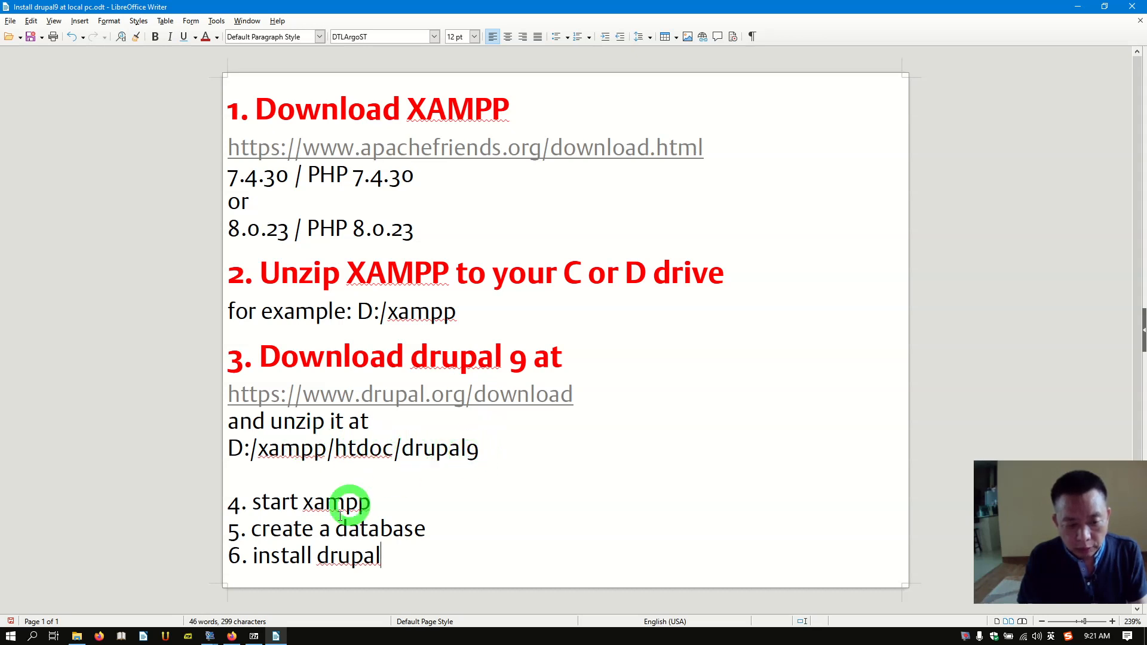
# Step: Bring File Explorer, showing the 10-14 Web Developement folder, in front of Writer
pyautogui.click(78, 636)
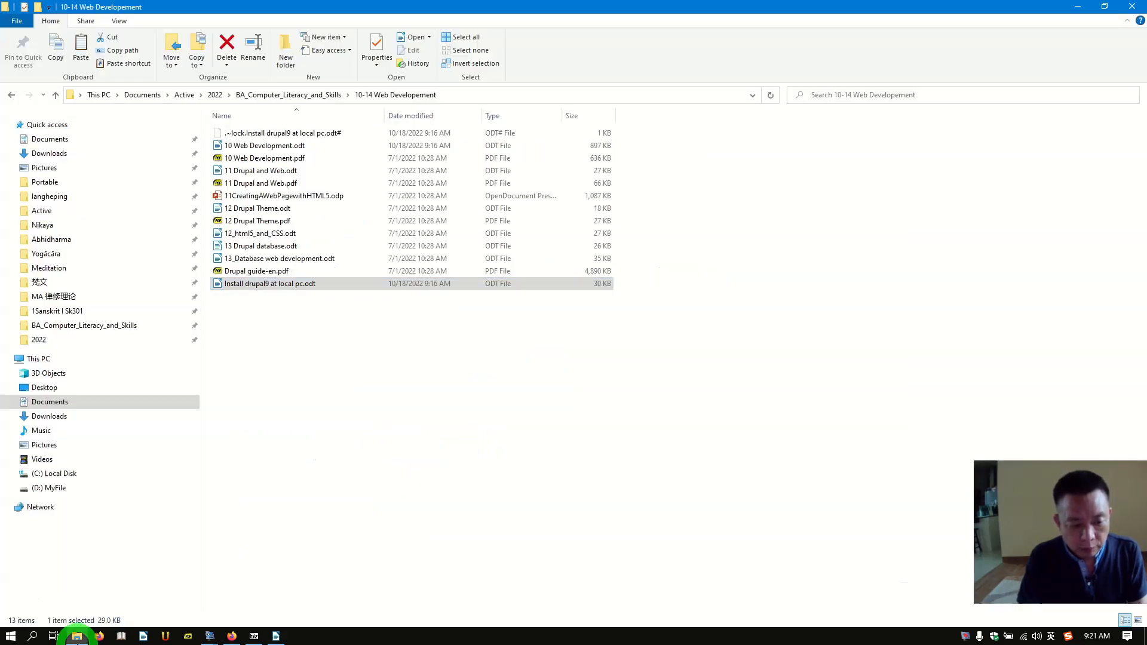
# Step: Navigate to the htdocs folder inside D: > xampp
pyautogui.click(60, 488)
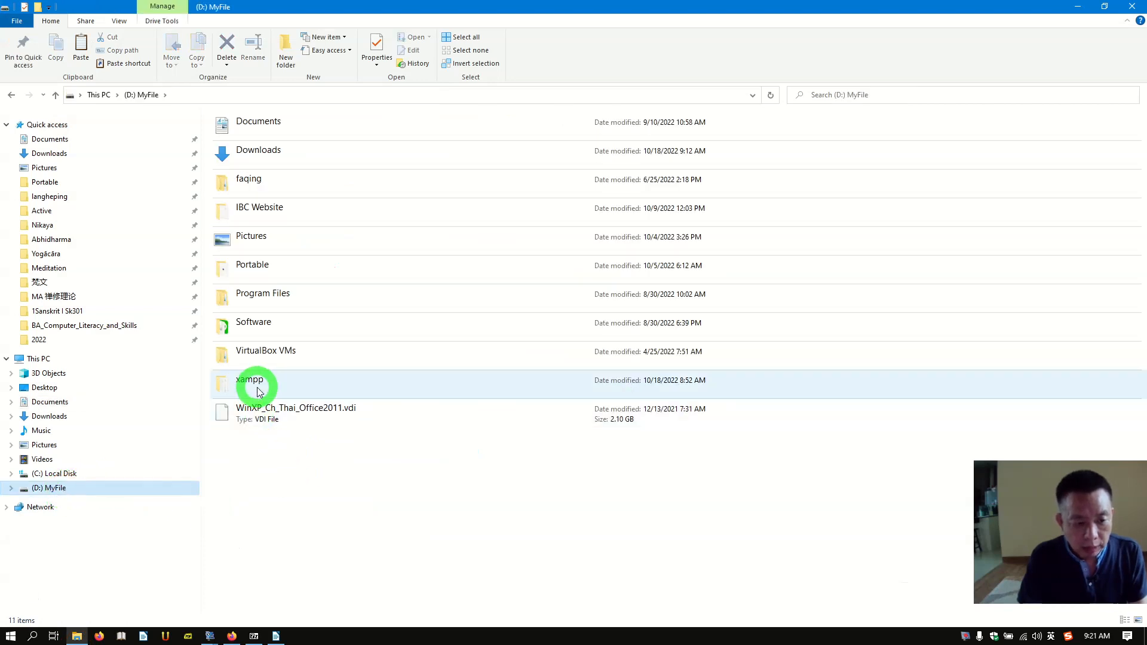
pyautogui.doubleClick(261, 385)
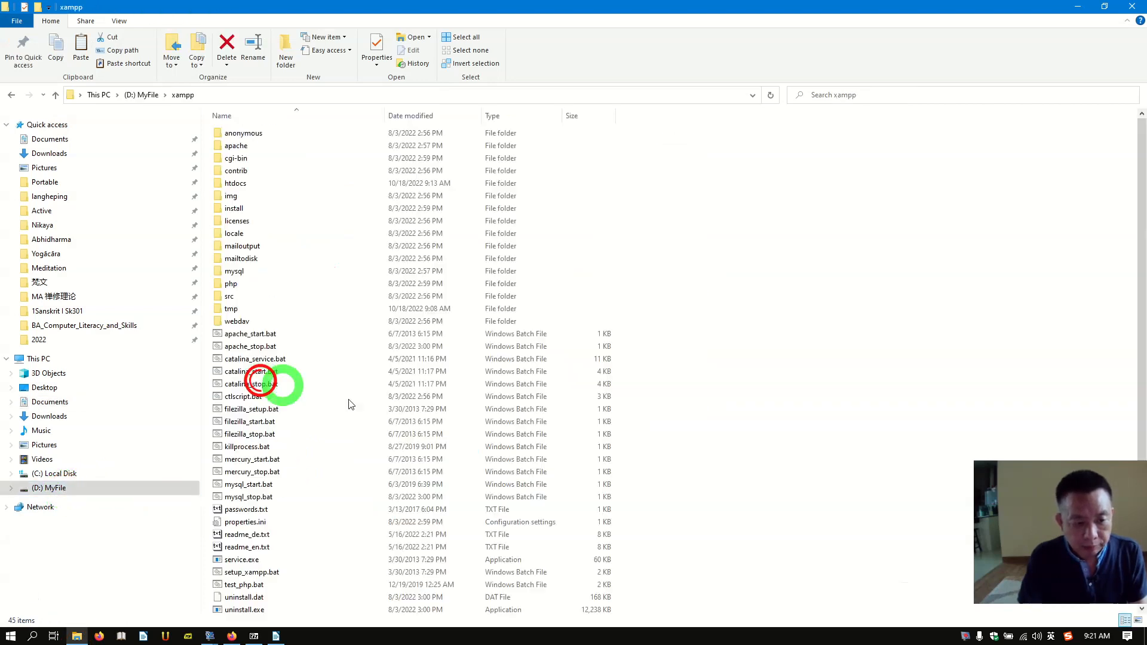
pyautogui.click(268, 184)
pyautogui.doubleClick(268, 184)
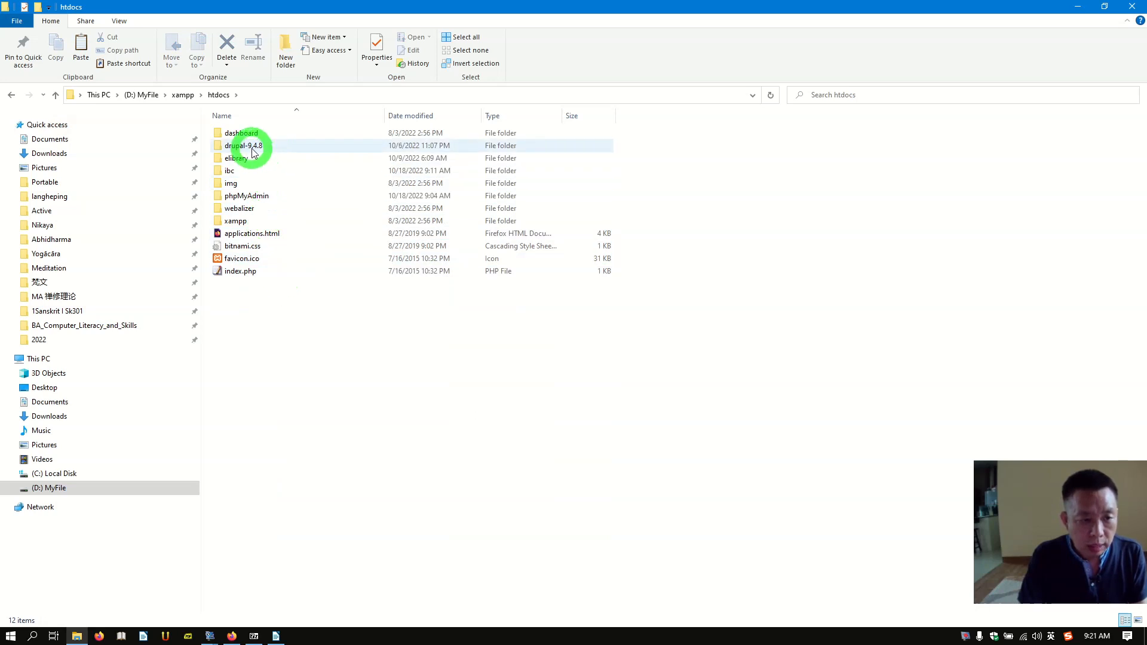
# Step: Rename the drupal-9.4.8 folder to drupal9 and go back to the xampp folder
pyautogui.moveTo(254, 153)
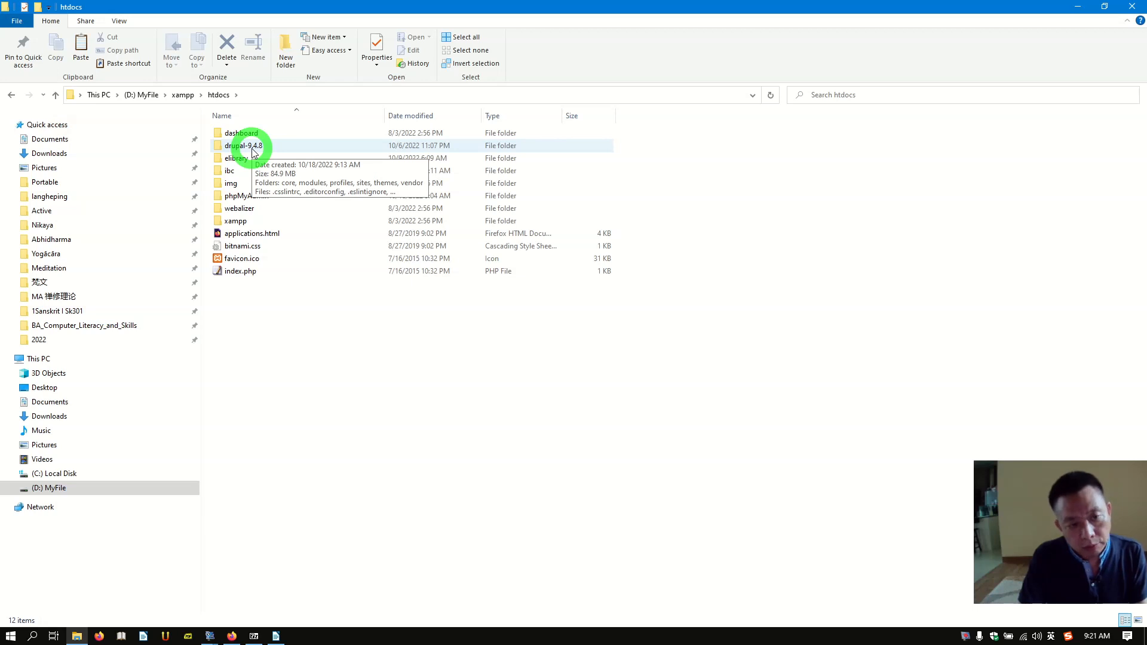
pyautogui.rightClick(252, 151)
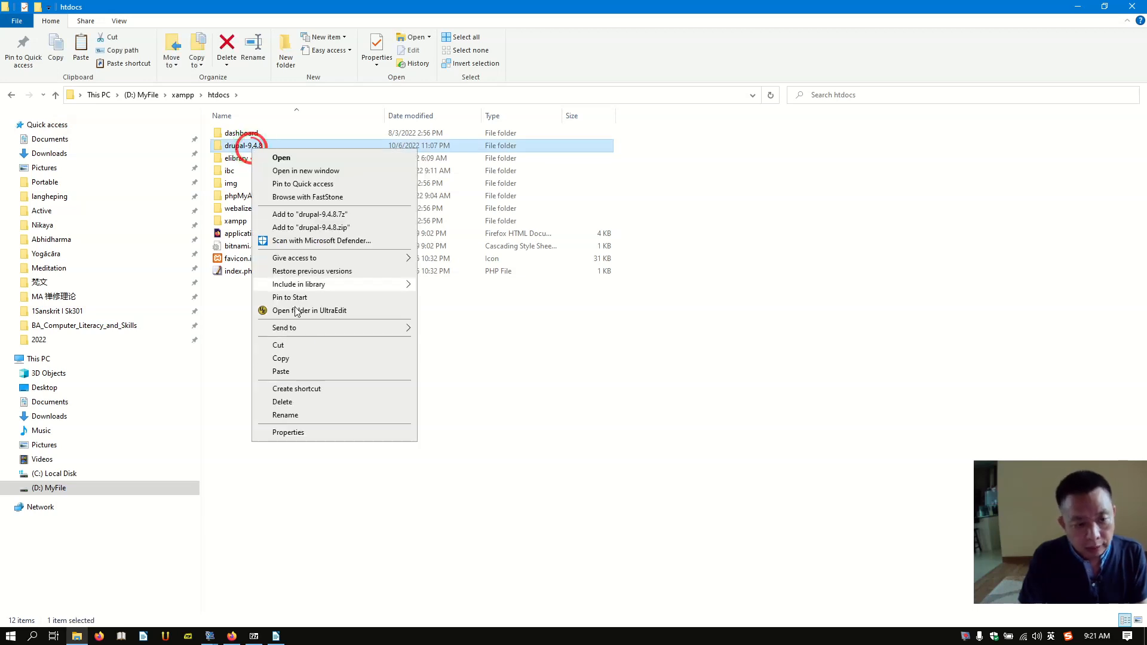
pyautogui.click(304, 416)
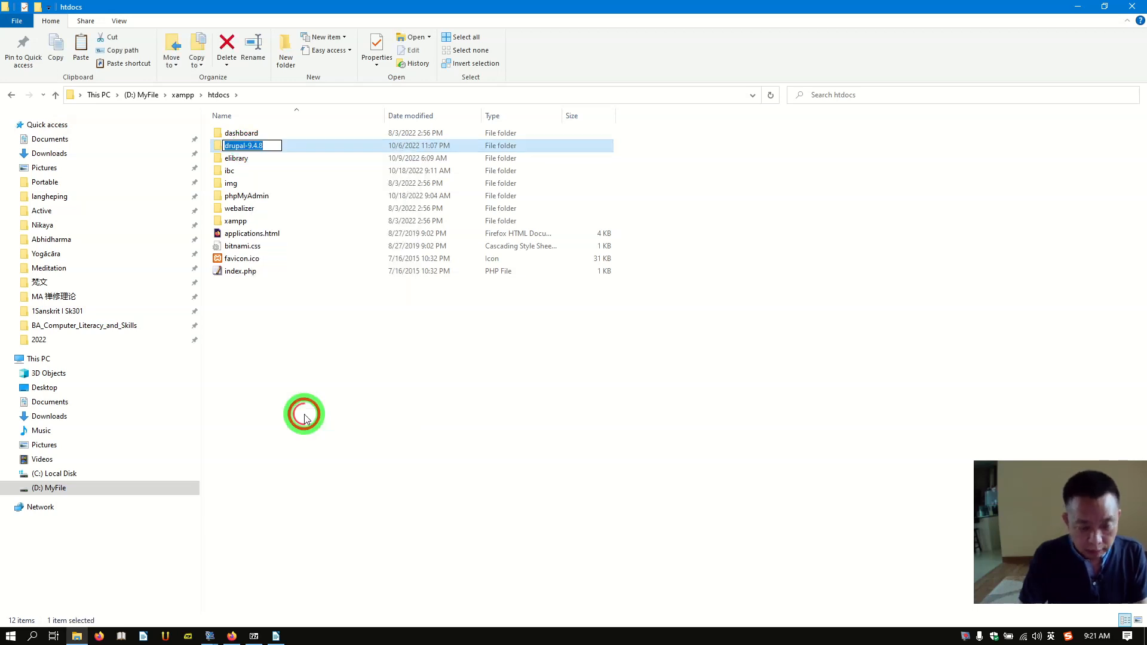
pyautogui.press('End')
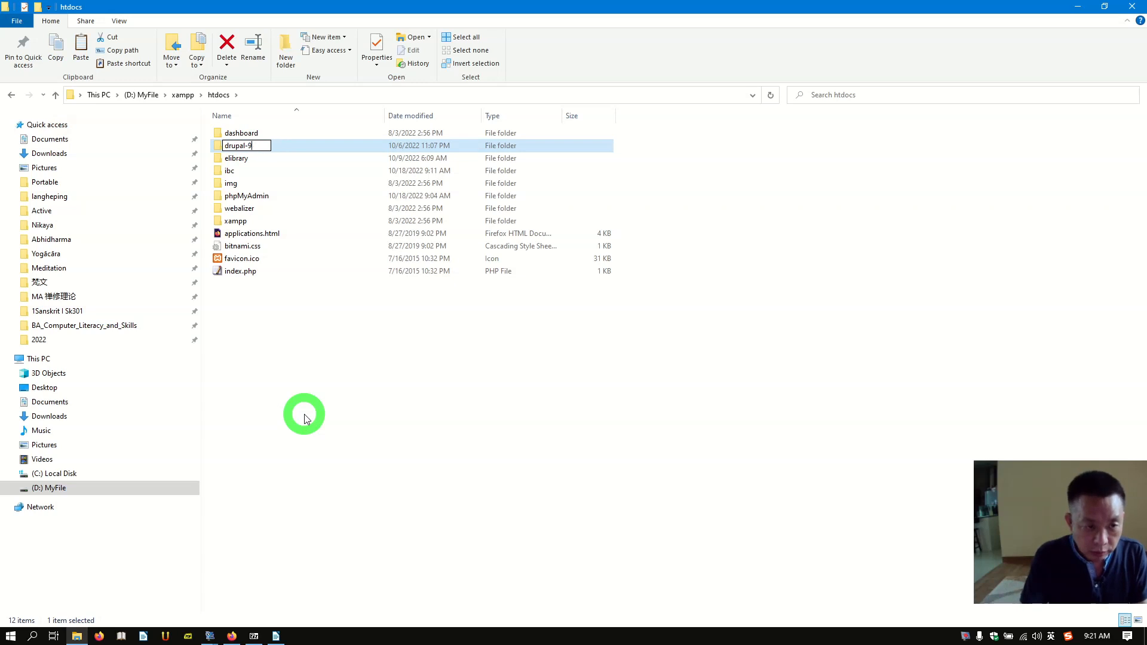
pyautogui.press('BackSpace')
pyautogui.write('9')
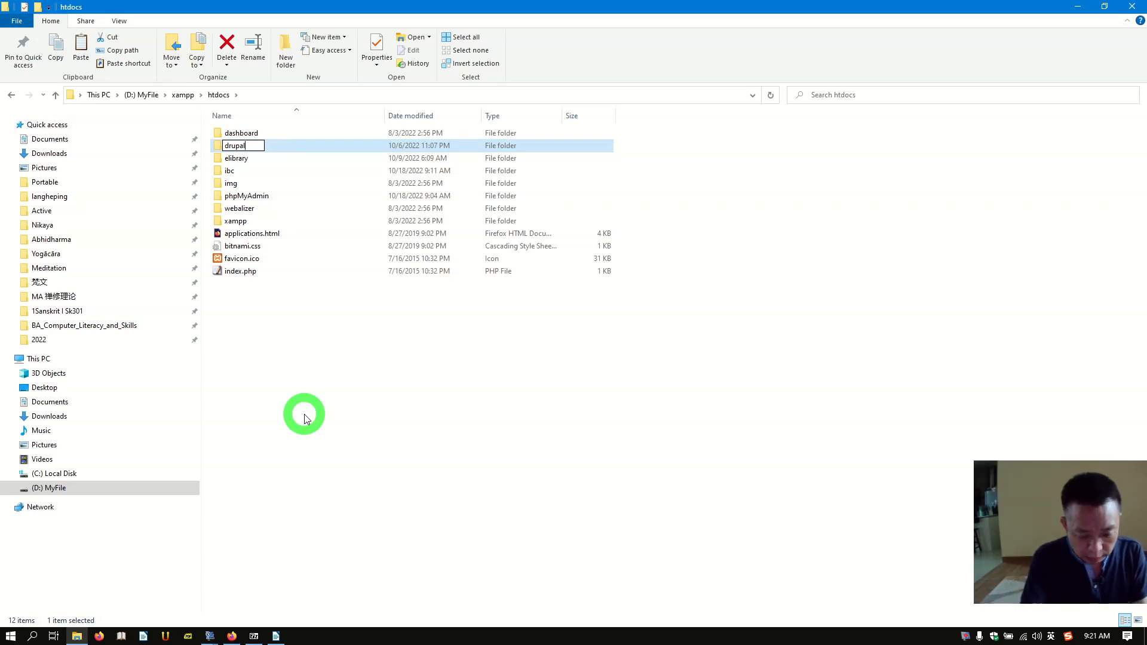
pyautogui.press('Return')
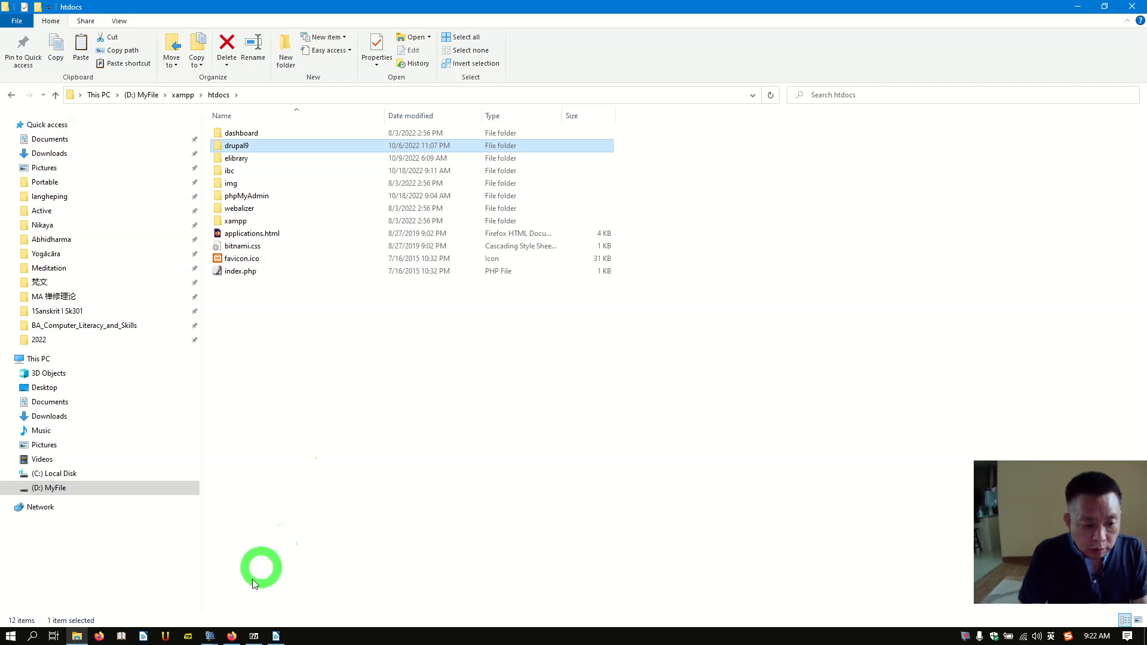
pyautogui.click(12, 94)
pyautogui.scroll(-2, 315, 417)
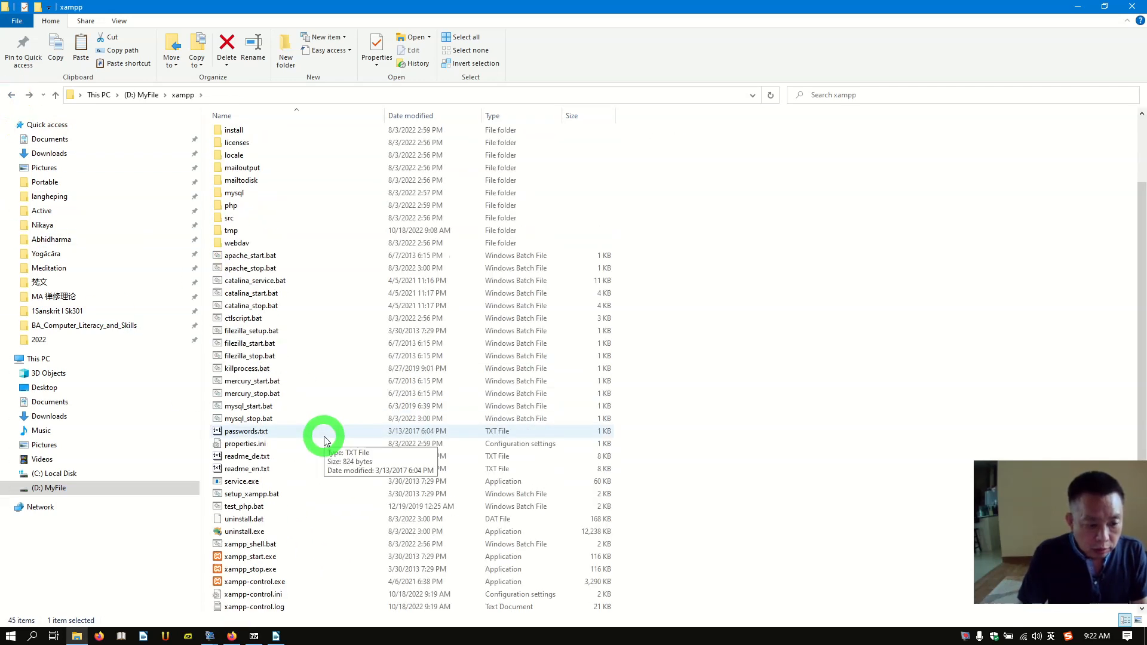
# Step: Run XAMPP Control Panel as administrator and start Apache and MySQL
pyautogui.rightClick(276, 585)
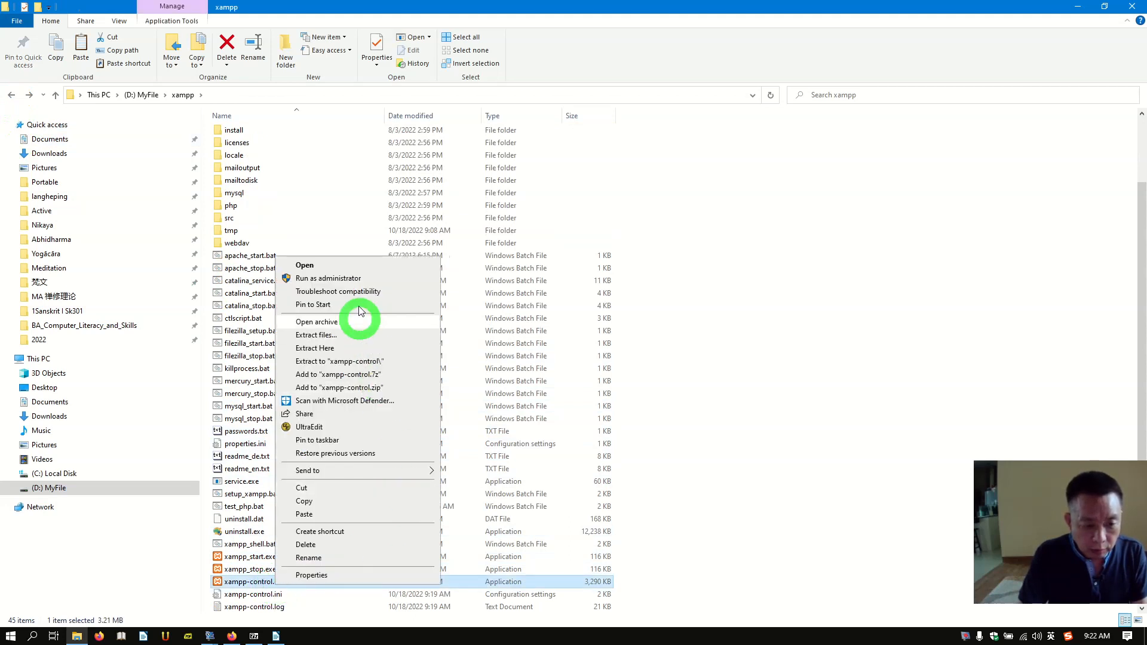
pyautogui.click(334, 278)
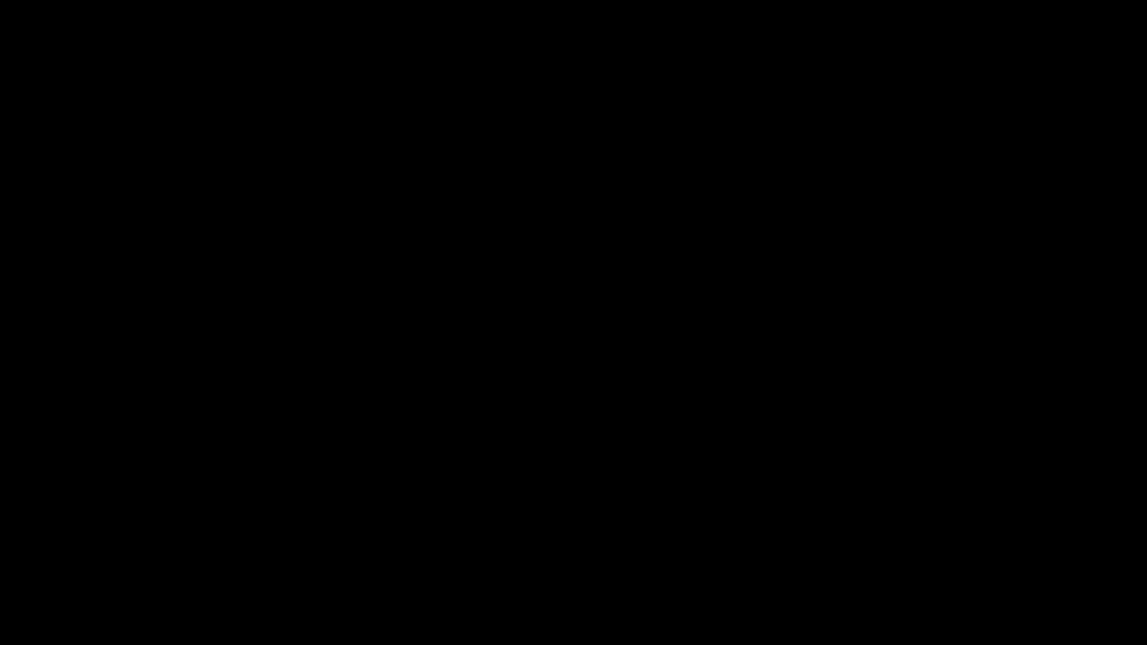
pyautogui.click(500, 410)
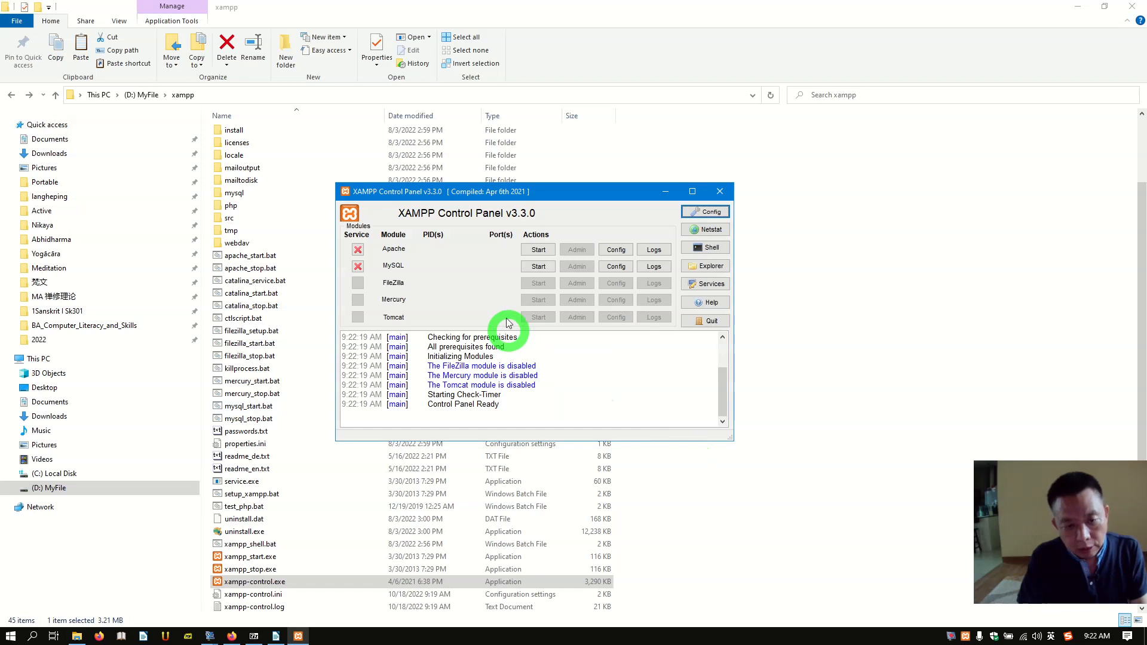
pyautogui.click(539, 251)
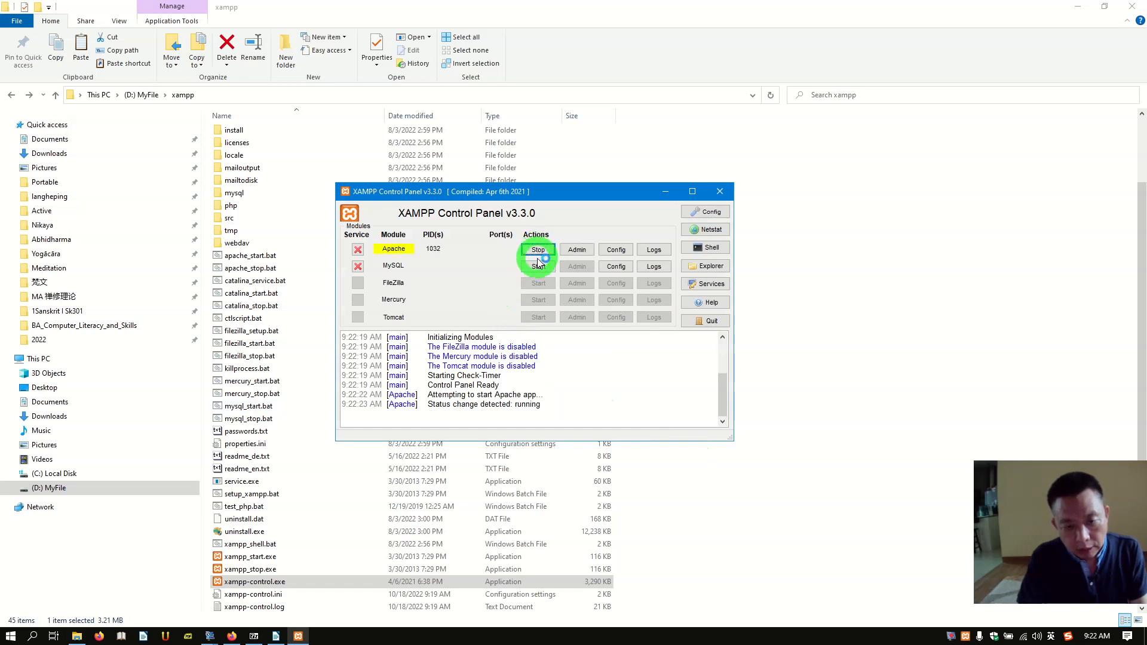
pyautogui.click(538, 267)
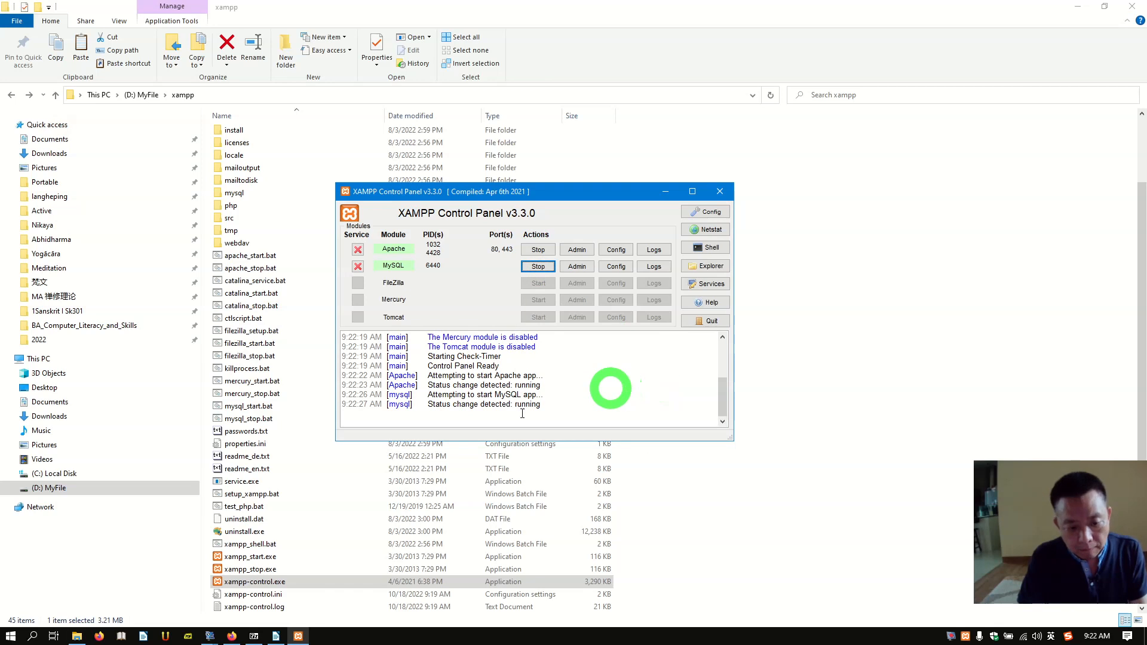
pyautogui.click(233, 637)
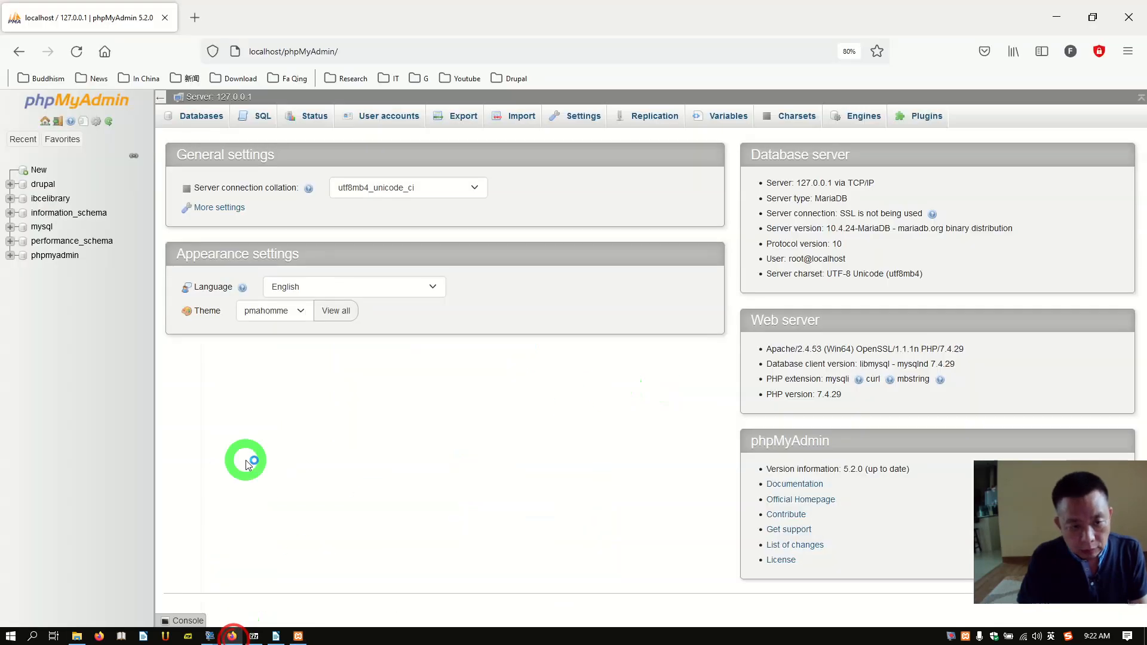
pyautogui.click(272, 53)
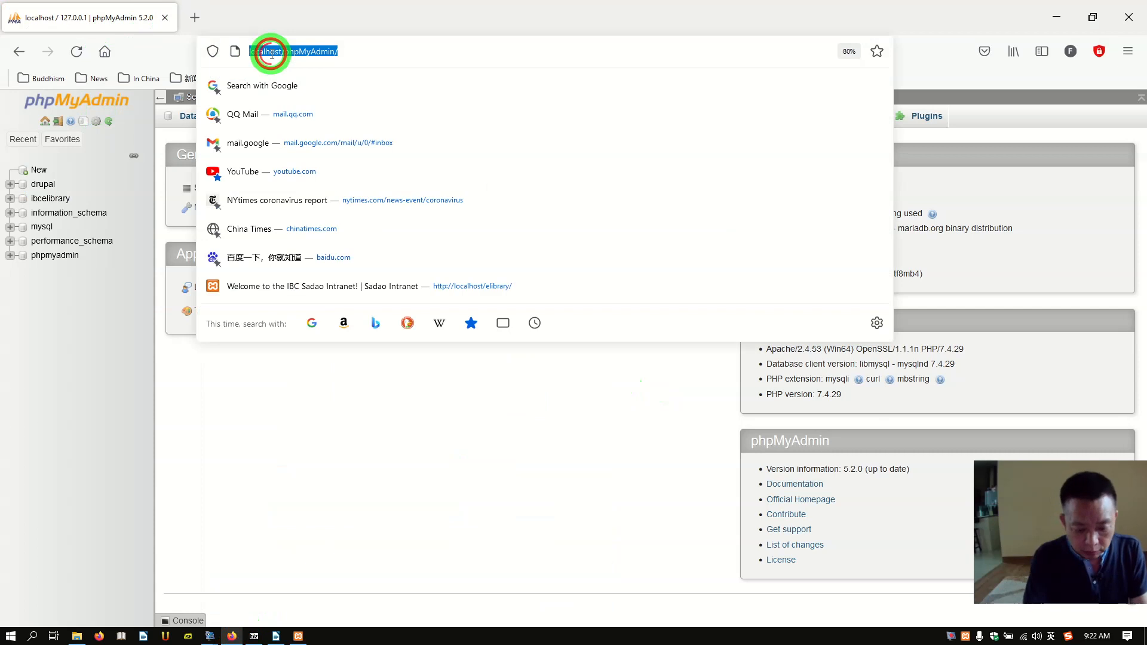
pyautogui.write('loc')
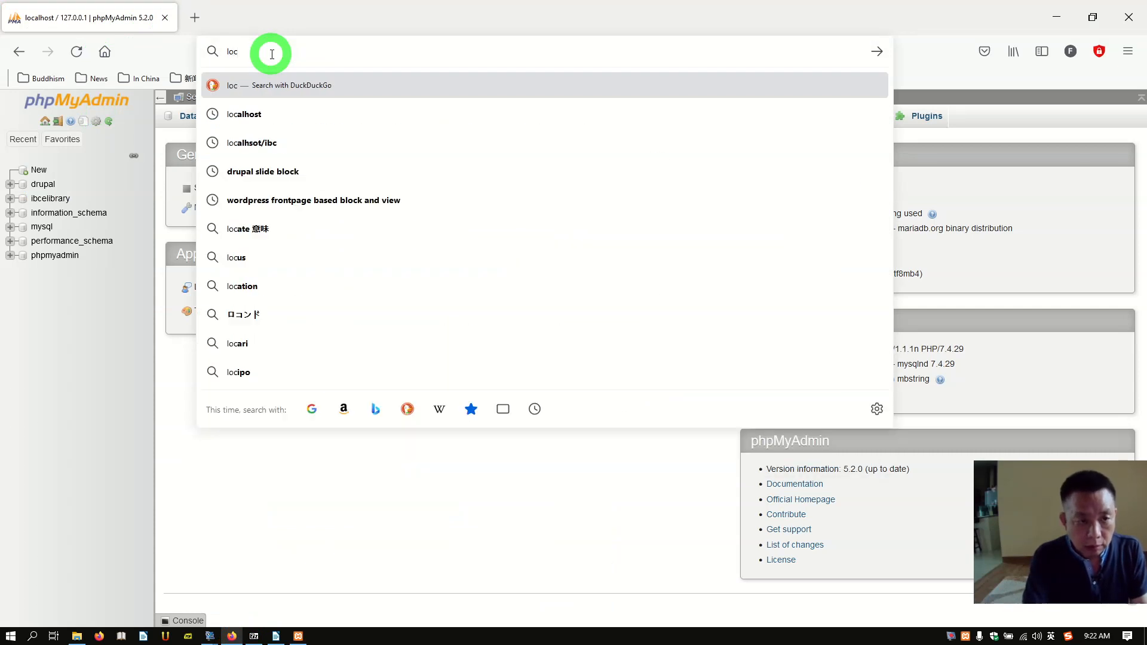
pyautogui.click(250, 115)
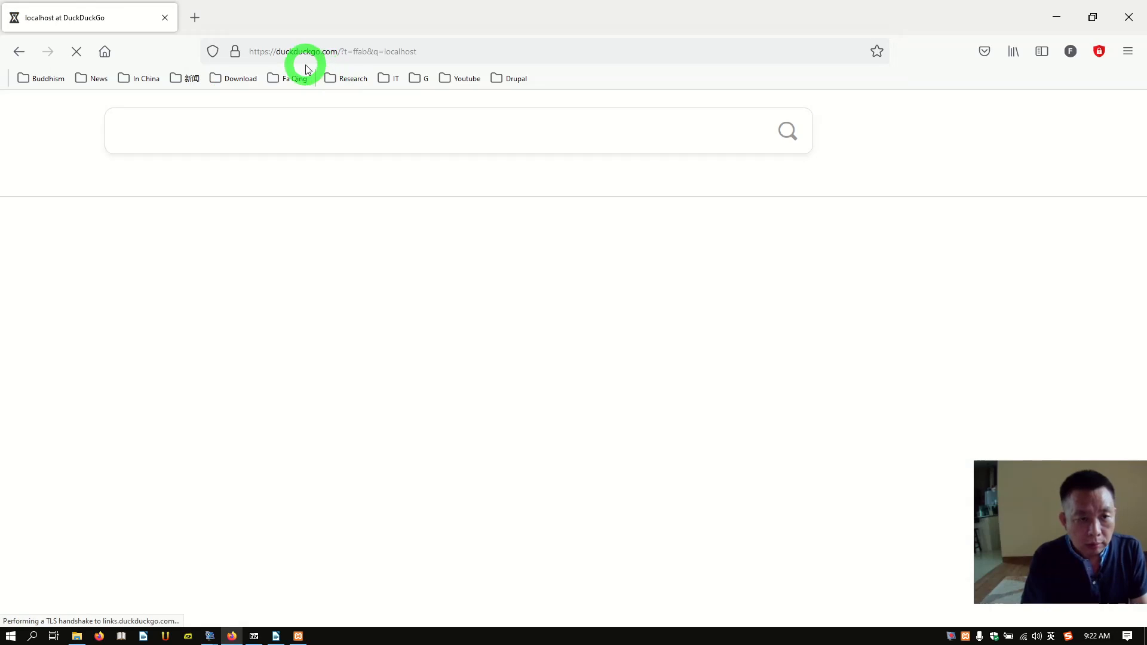
pyautogui.click(303, 52)
pyautogui.write('loc')
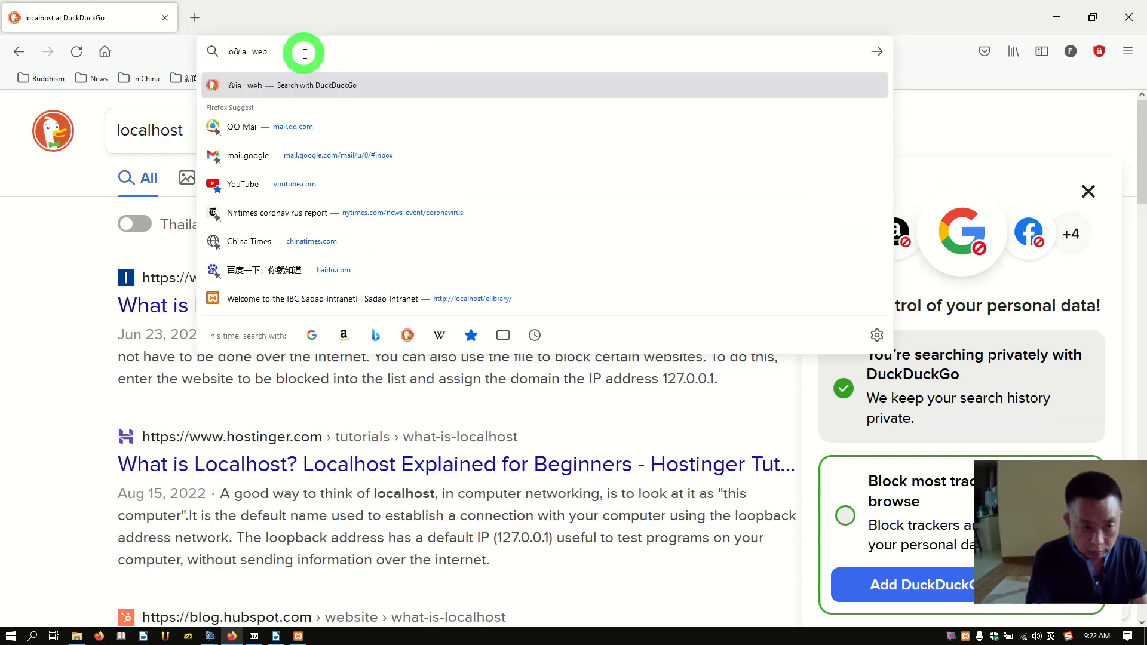
pyautogui.write('a')
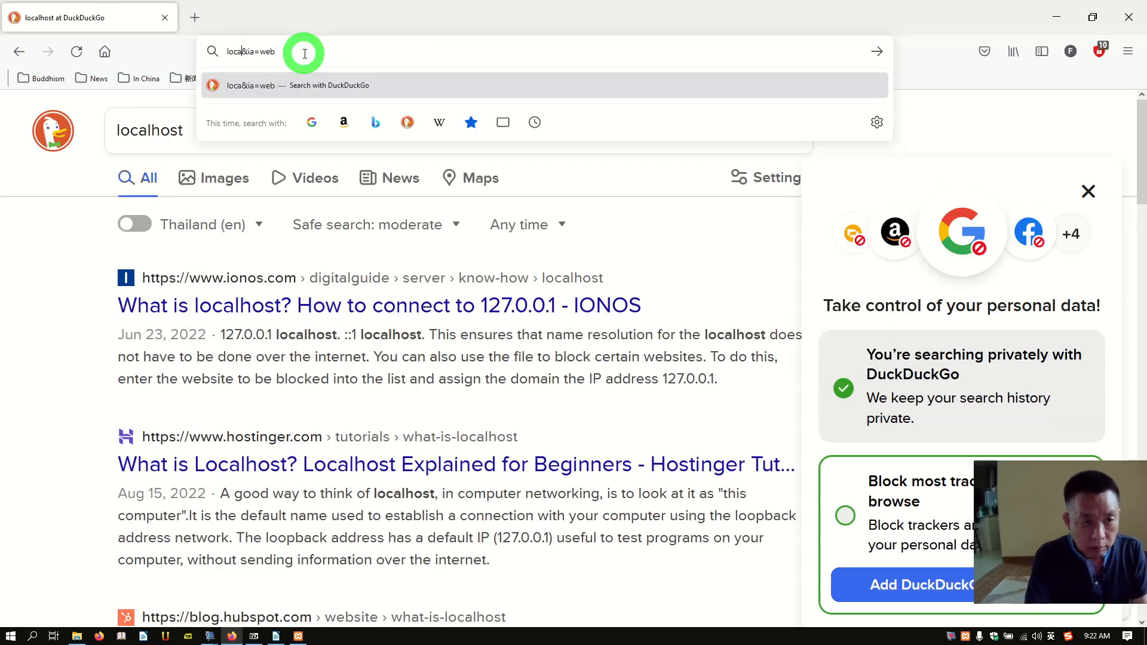
pyautogui.write('lhost')
pyautogui.press('Delete')
pyautogui.press('Delete')
pyautogui.press('Delete')
pyautogui.press('Delete')
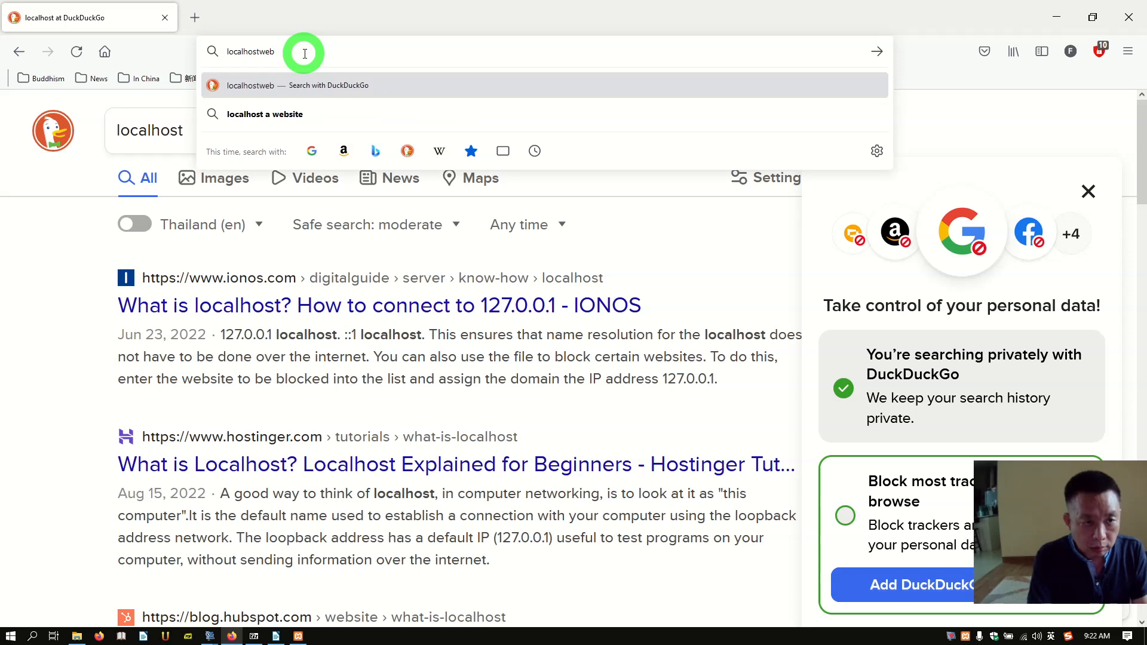
pyautogui.press('Delete')
pyautogui.press('Delete')
pyautogui.press('Delete')
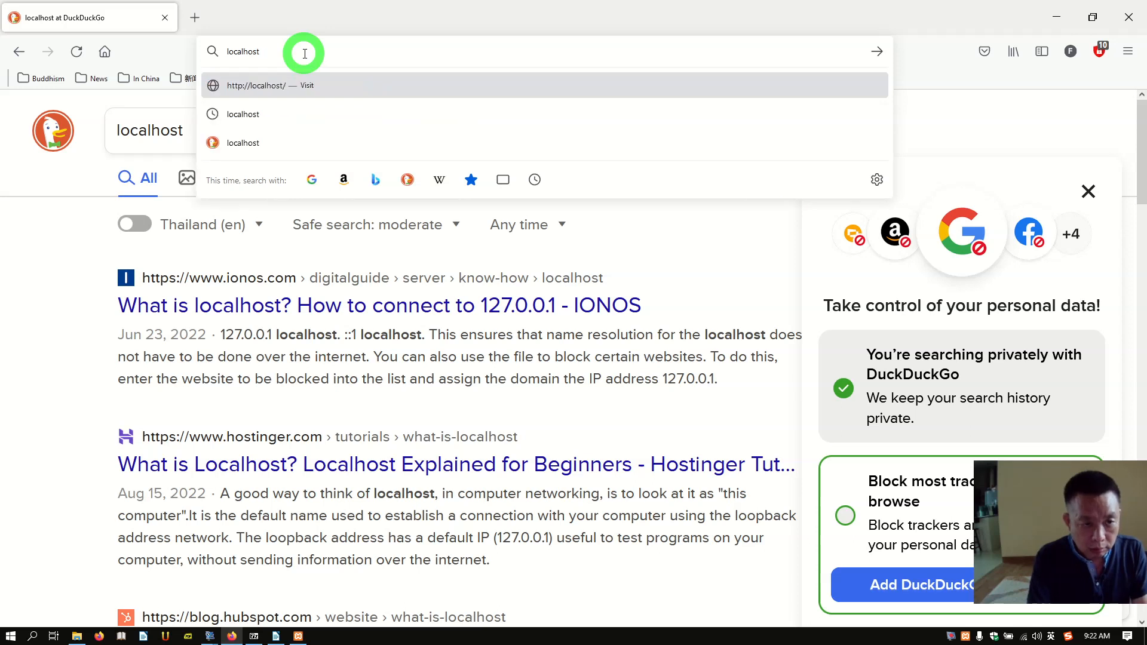
pyautogui.click(289, 87)
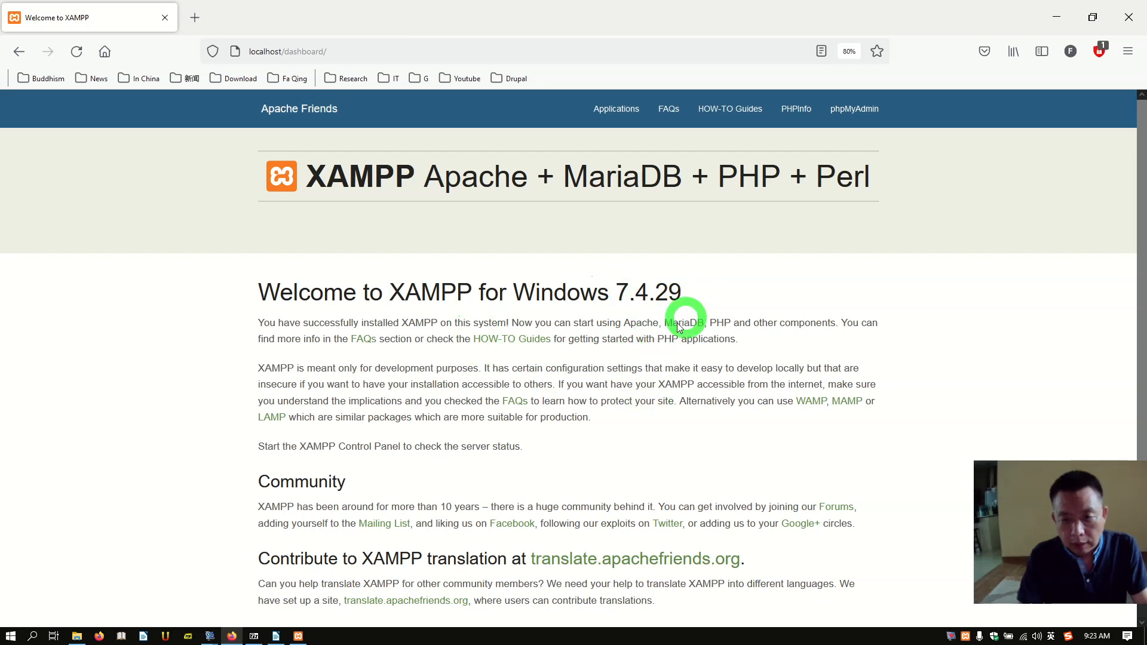
pyautogui.click(803, 117)
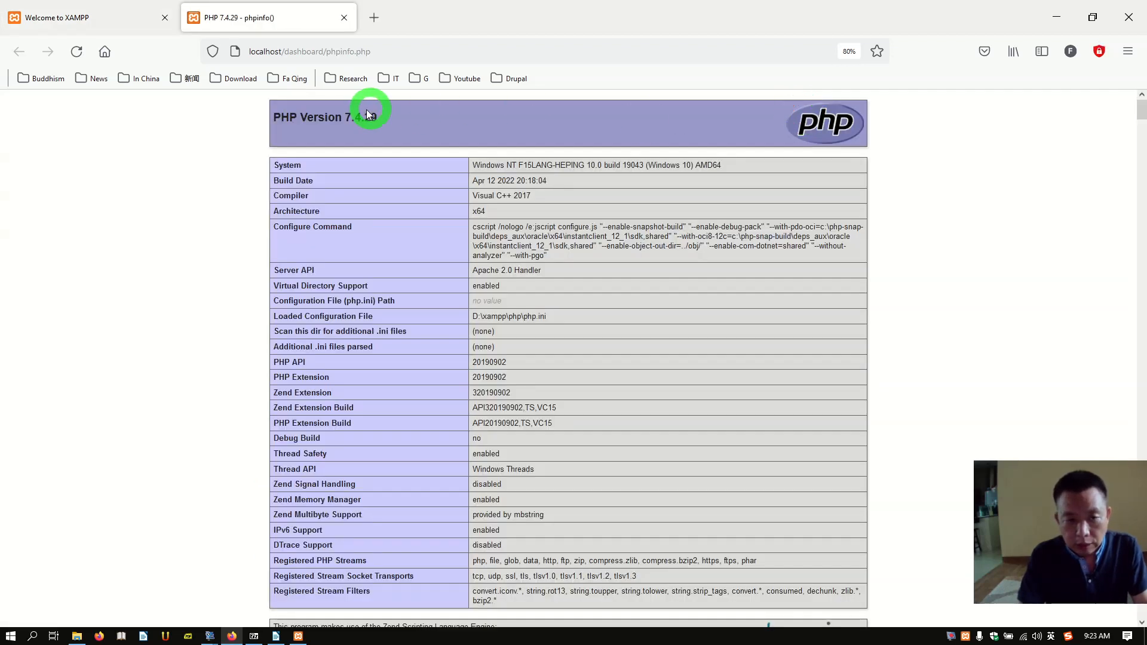
pyautogui.click(345, 18)
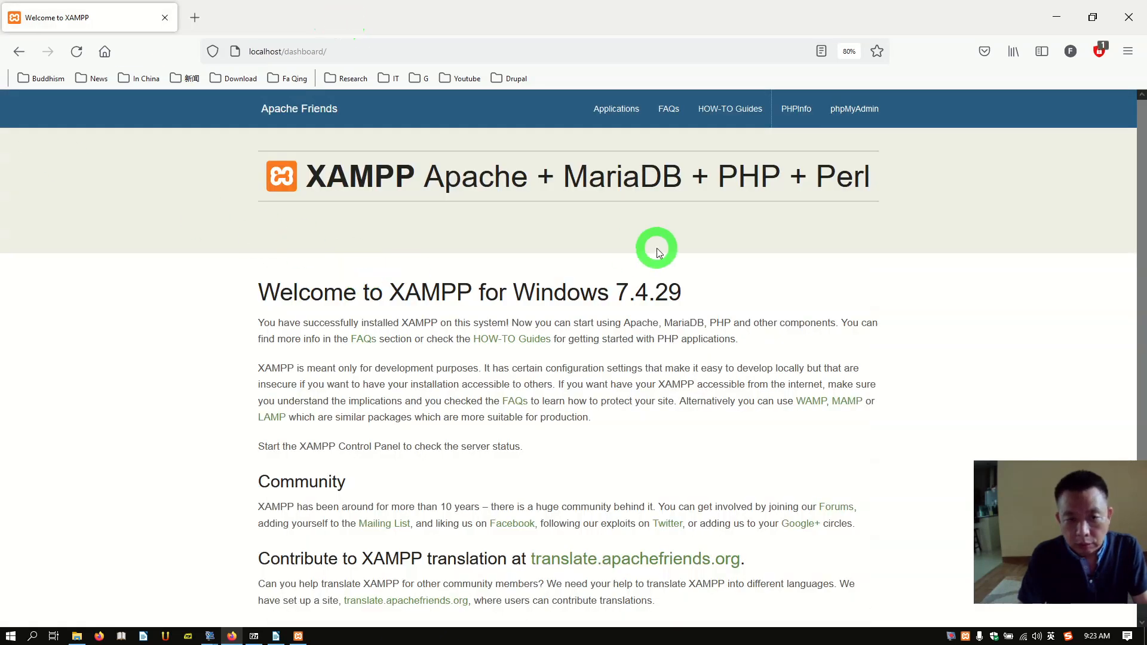
# Step: Load localhost/drupal9 in the browser's address bar
pyautogui.click(380, 55)
pyautogui.click(380, 55)
pyautogui.press('BackSpace')
pyautogui.press('BackSpace')
pyautogui.press('BackSpace')
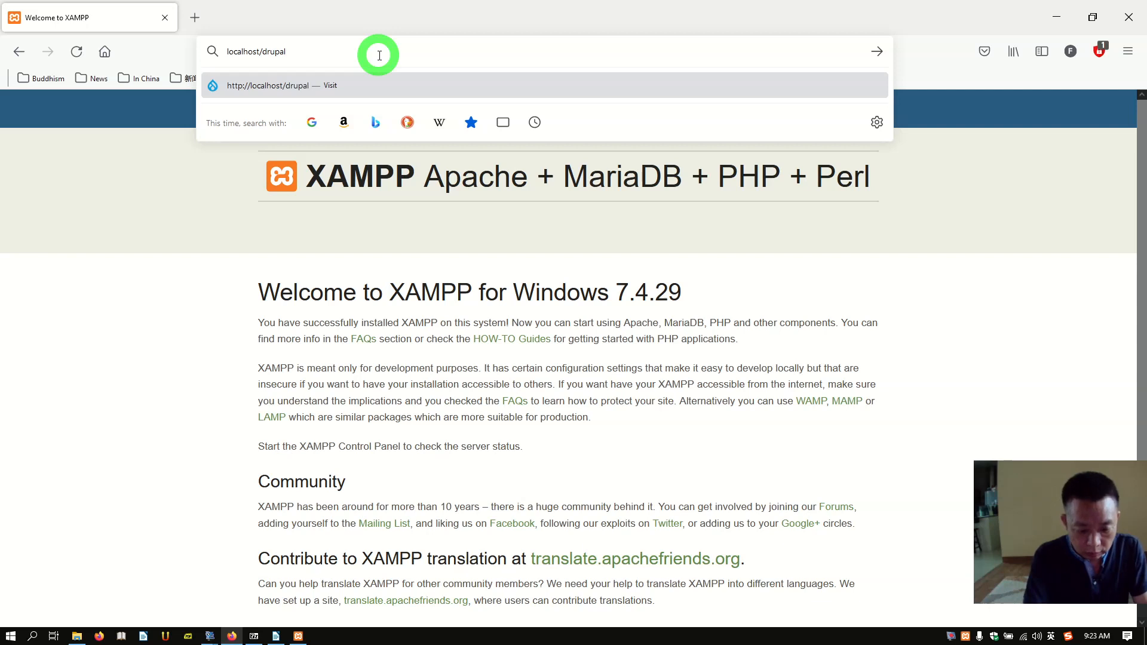
pyautogui.press('Return')
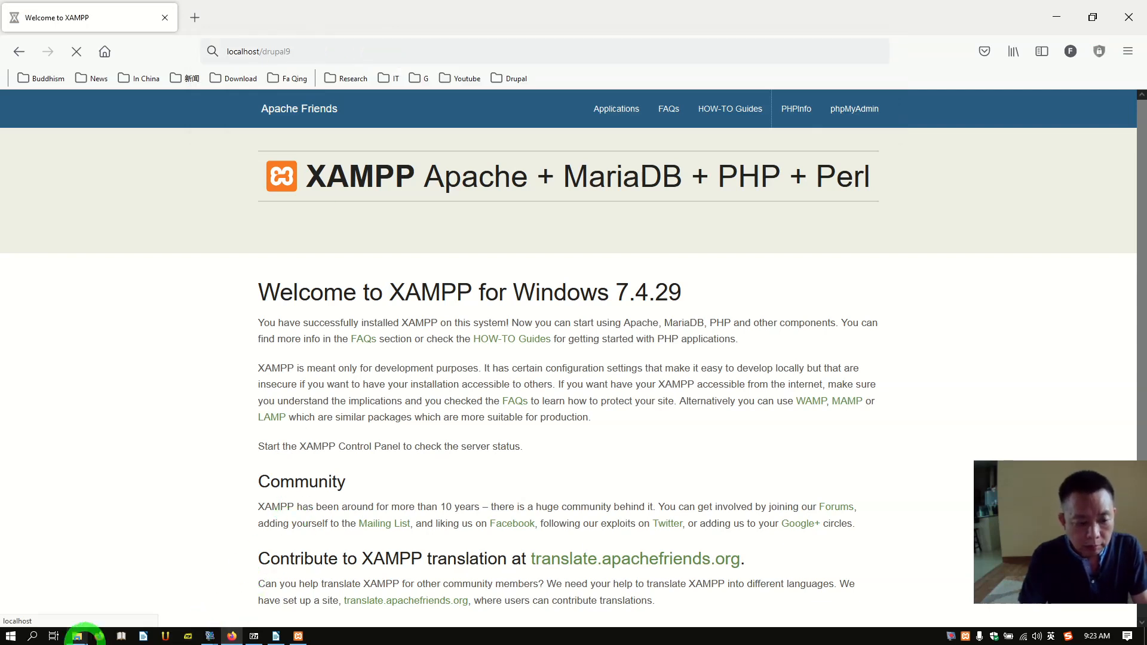
pyautogui.click(78, 637)
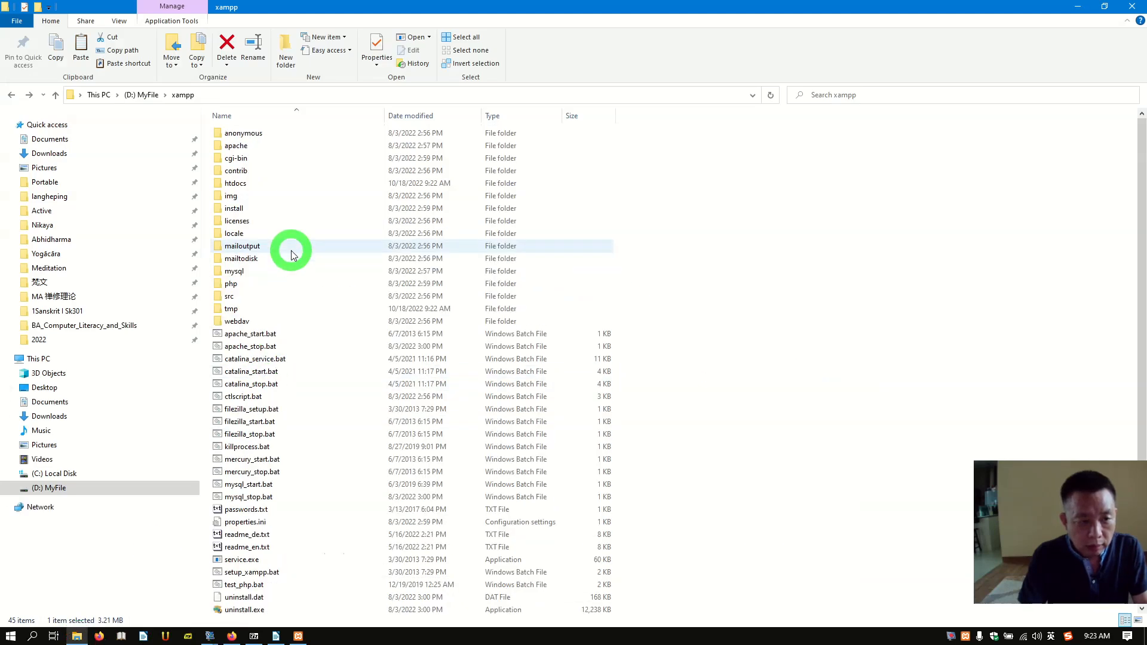
# Step: Open htdocs in D:\MyFile\xampp to confirm the drupal9 folder exists
pyautogui.click(246, 187)
pyautogui.doubleClick(245, 187)
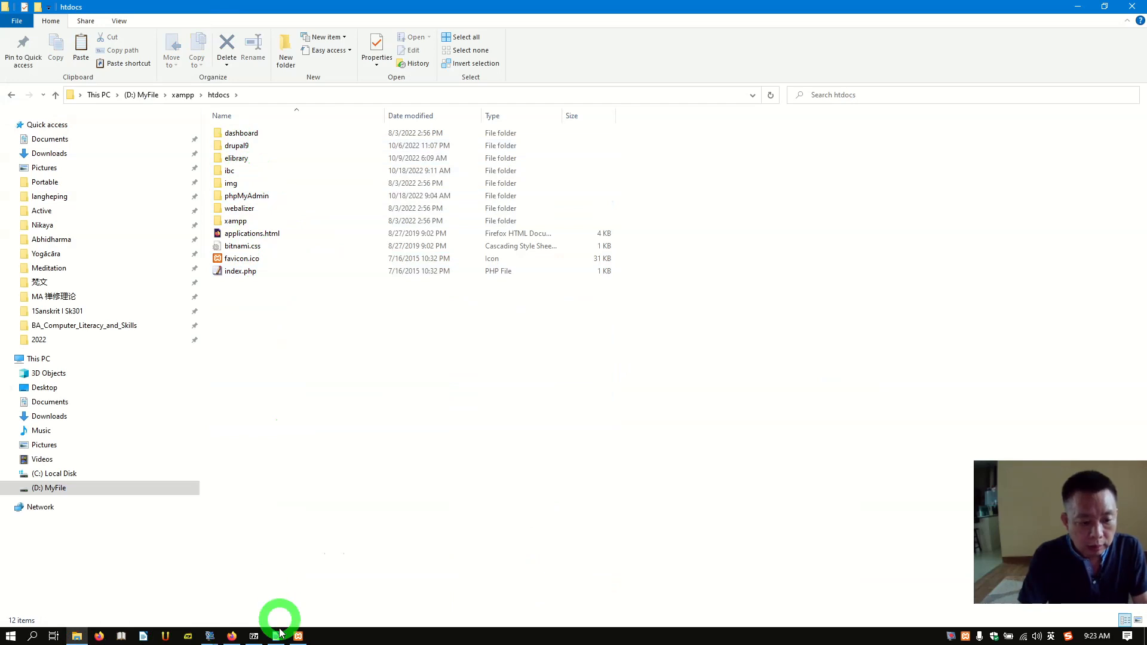
pyautogui.click(242, 639)
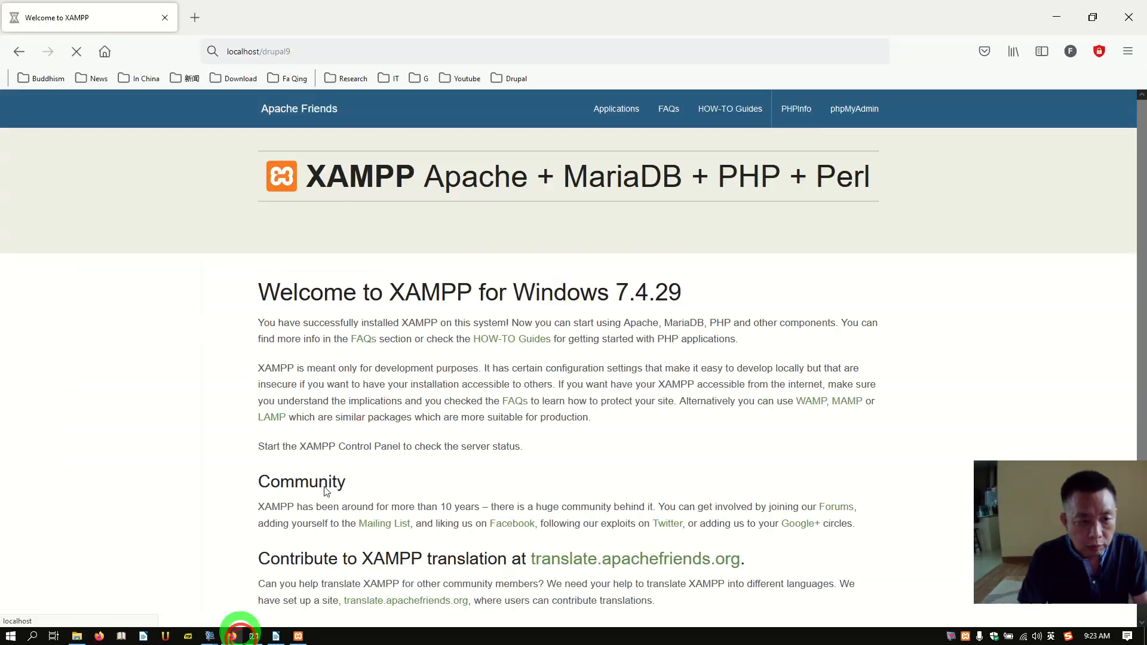
# Step: Reload localhost/drupal9 to reach the installer's Choose language step
pyautogui.click(350, 56)
pyautogui.click(358, 57)
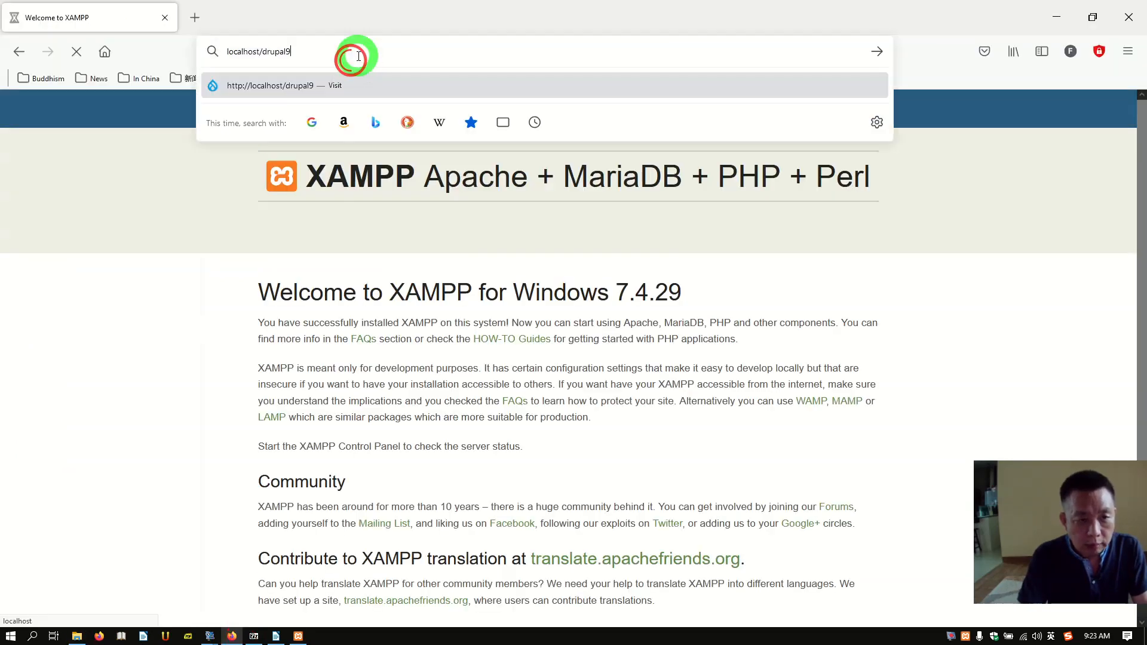
pyautogui.press('Return')
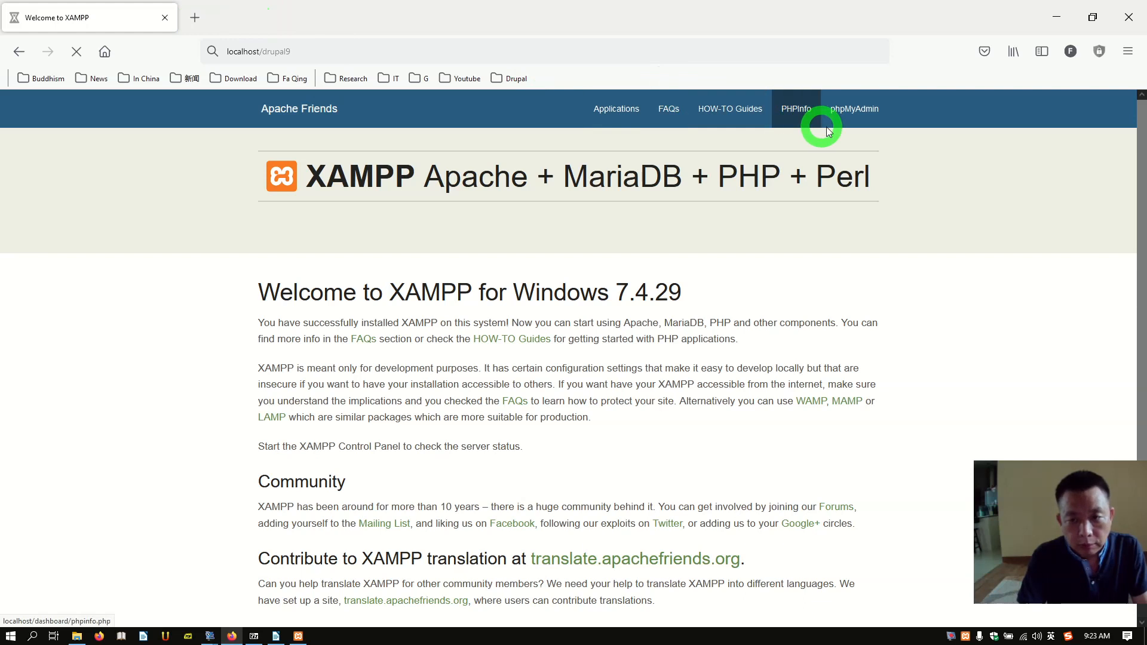
# Step: Open the phpMyAdmin link in a new tab, see it's 403 Forbidden, and close it
pyautogui.rightClick(856, 113)
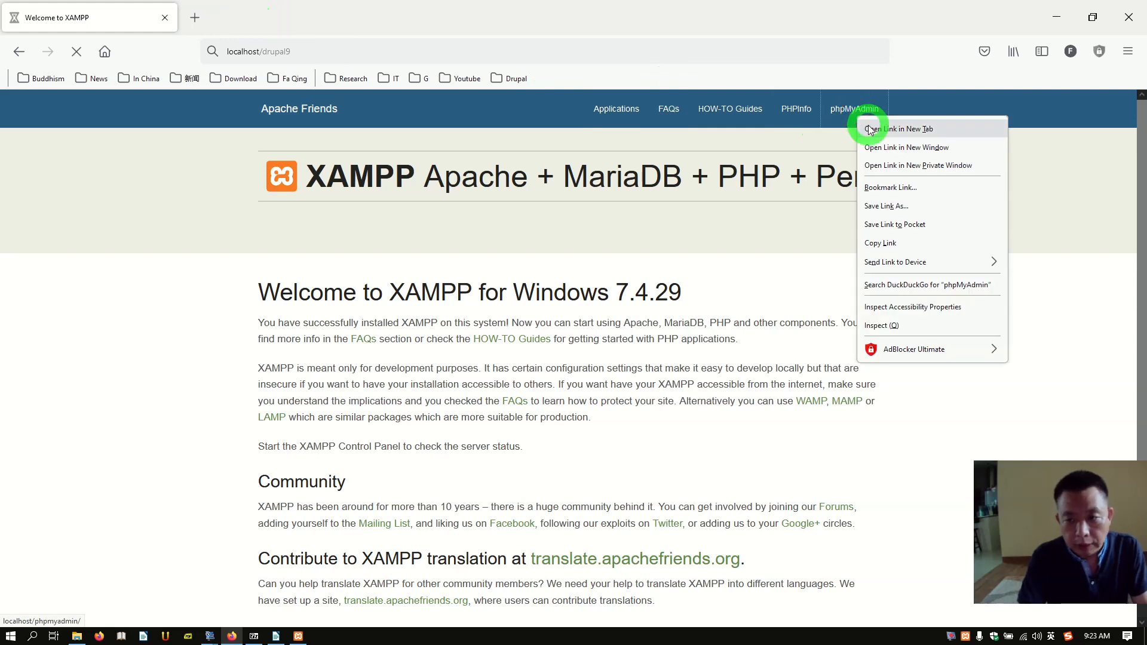
pyautogui.click(870, 128)
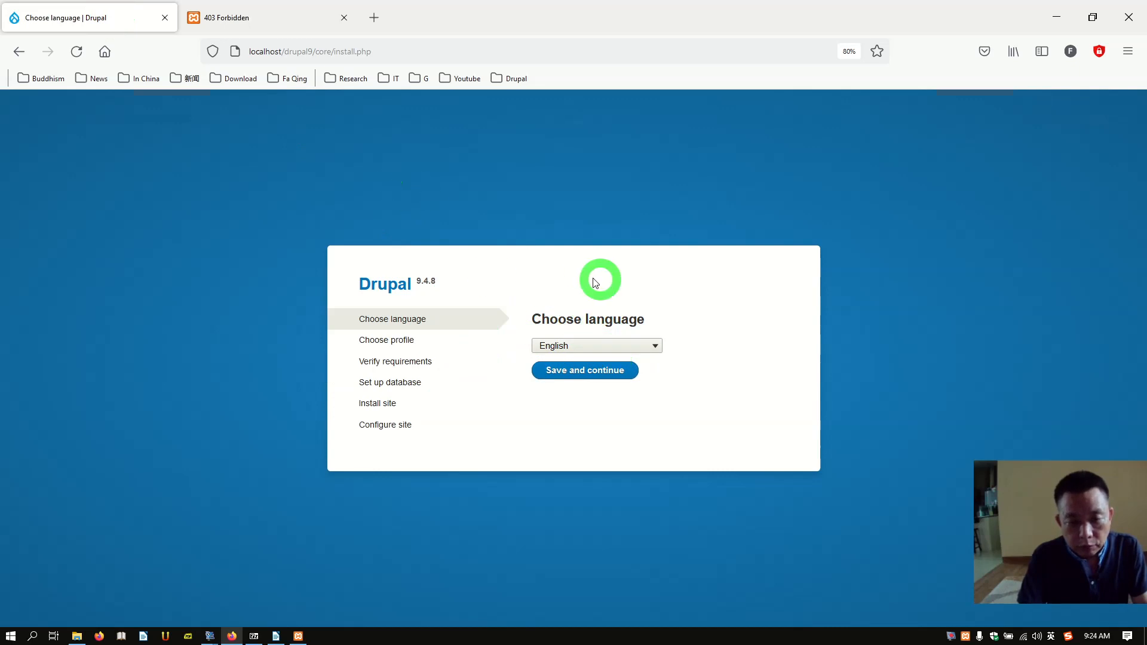
pyautogui.click(269, 30)
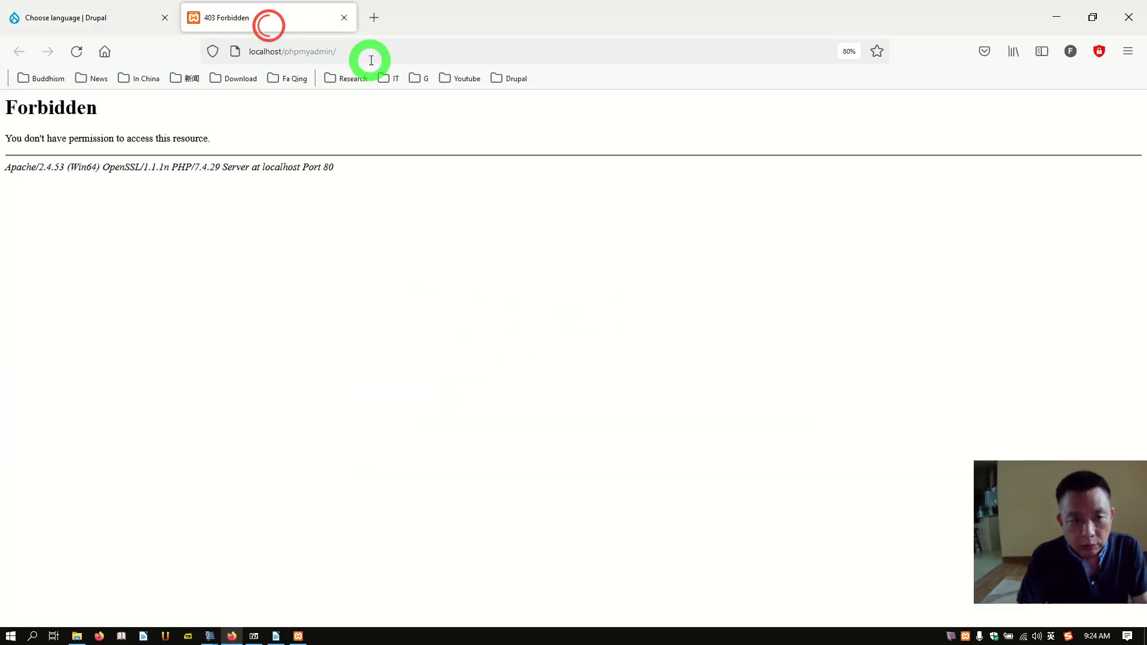
pyautogui.click(369, 57)
pyautogui.click(371, 59)
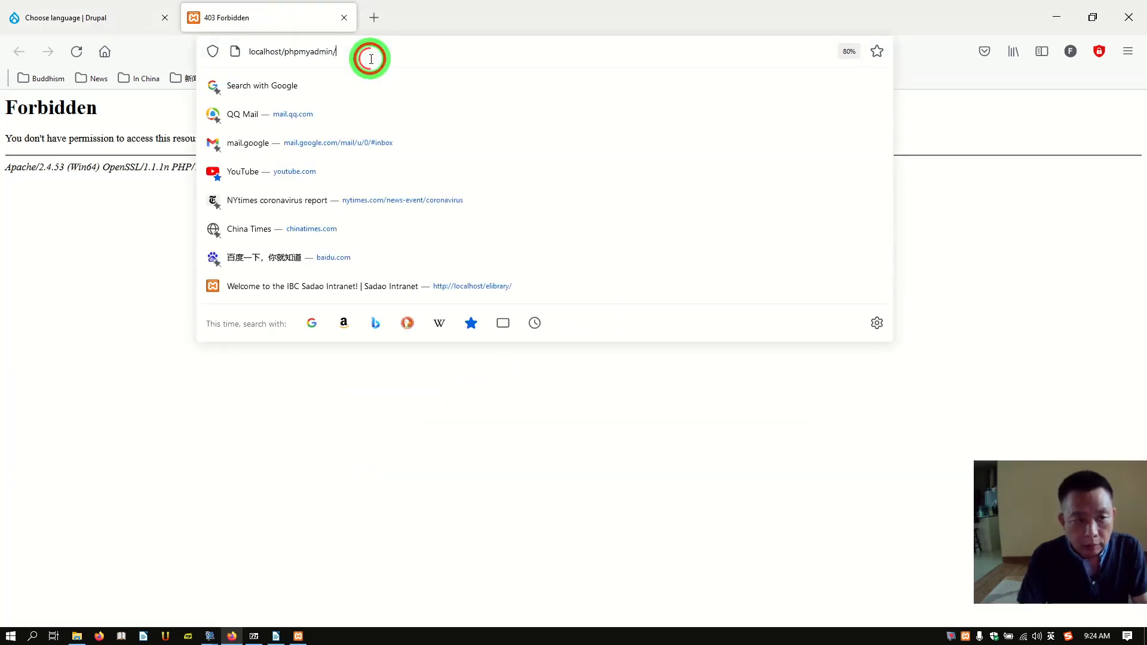
pyautogui.click(345, 19)
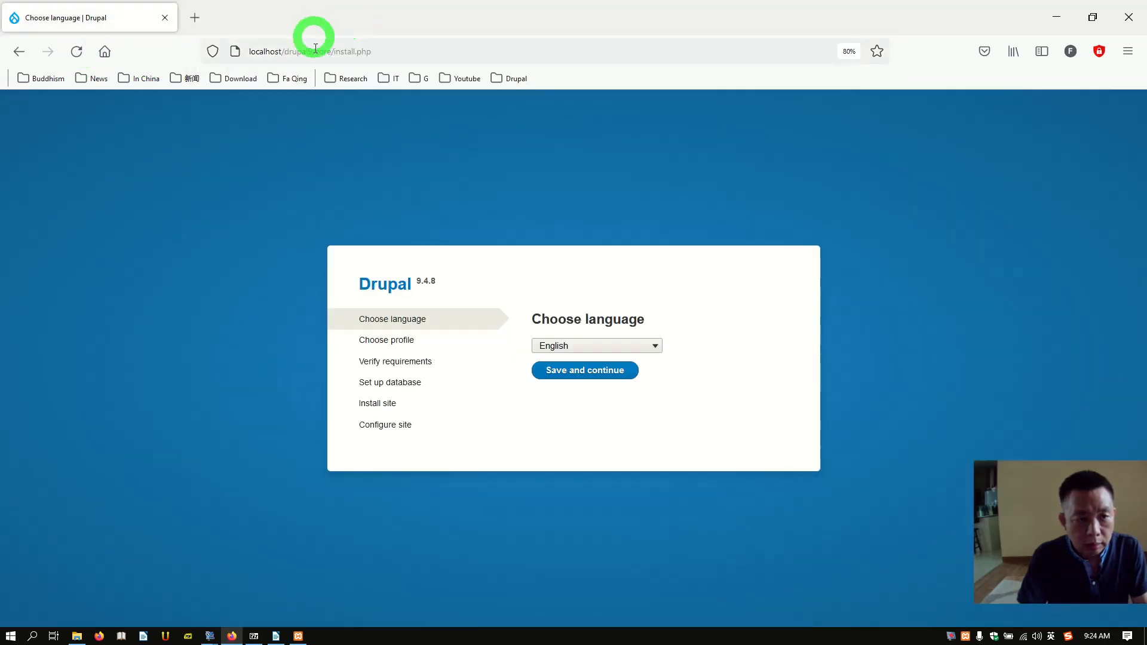
# Step: Open the XAMPP dashboard at localhost in a new tab
pyautogui.click(209, 20)
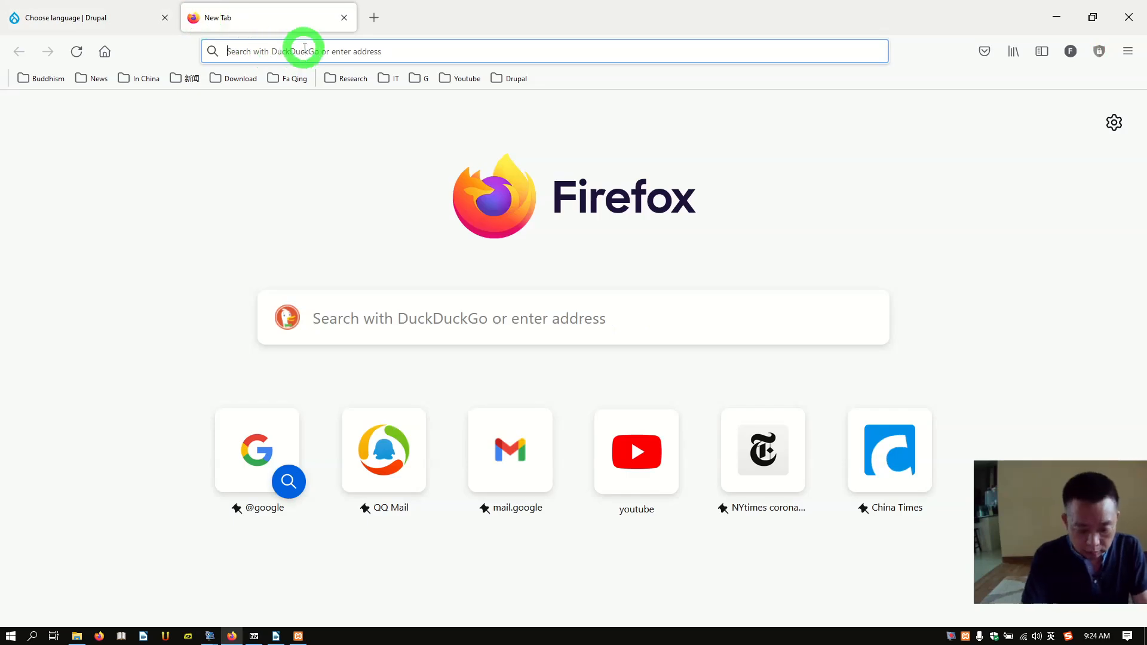
pyautogui.write('locoah')
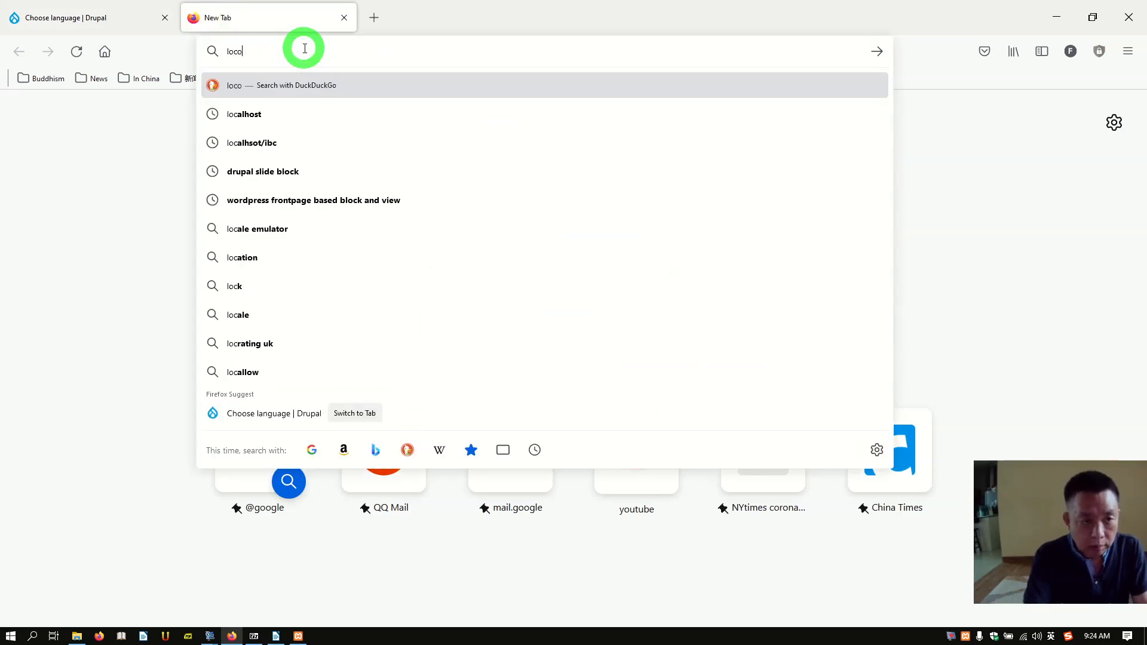
pyautogui.press('BackSpace')
pyautogui.press('BackSpace')
pyautogui.press('BackSpace')
pyautogui.press('BackSpace')
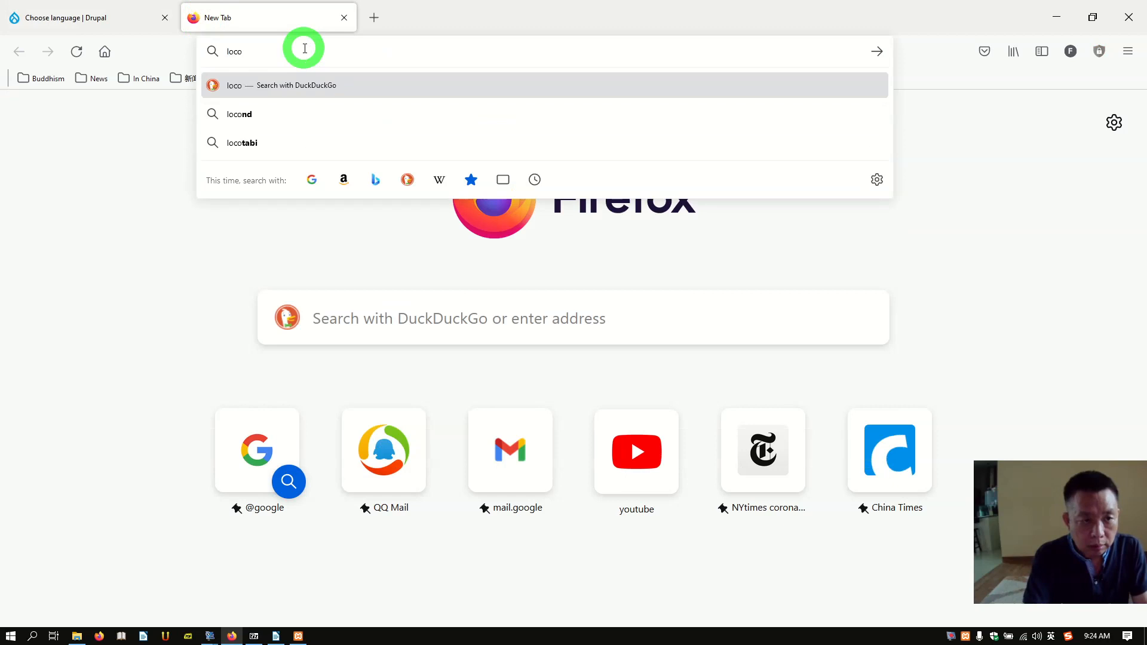
pyautogui.write('calhost')
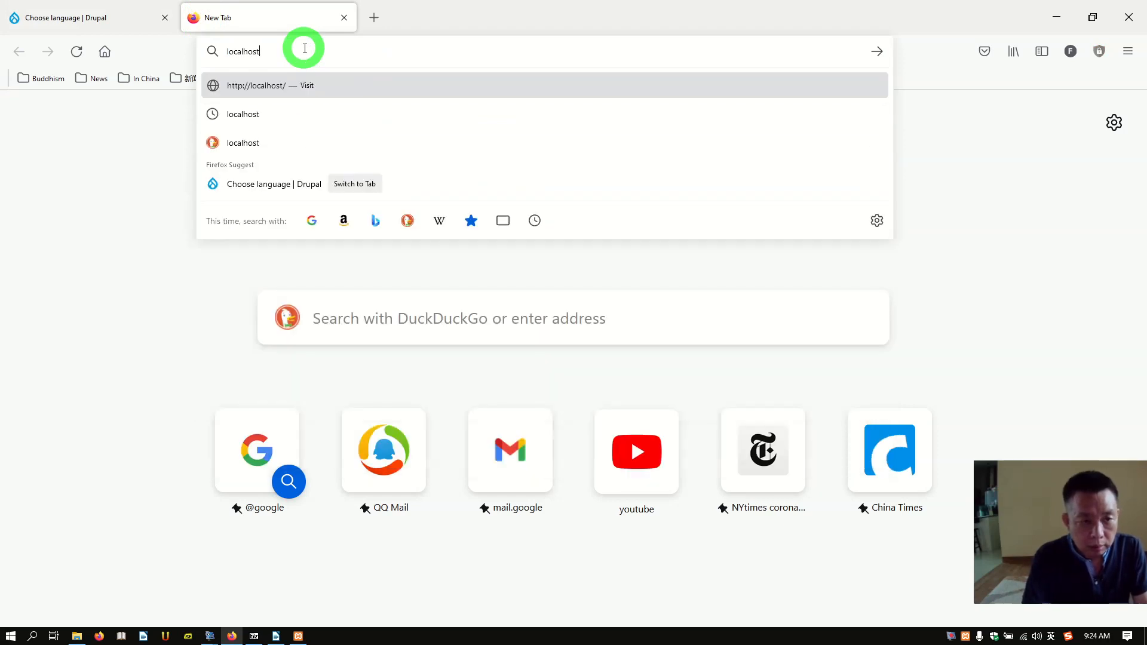
pyautogui.click(284, 90)
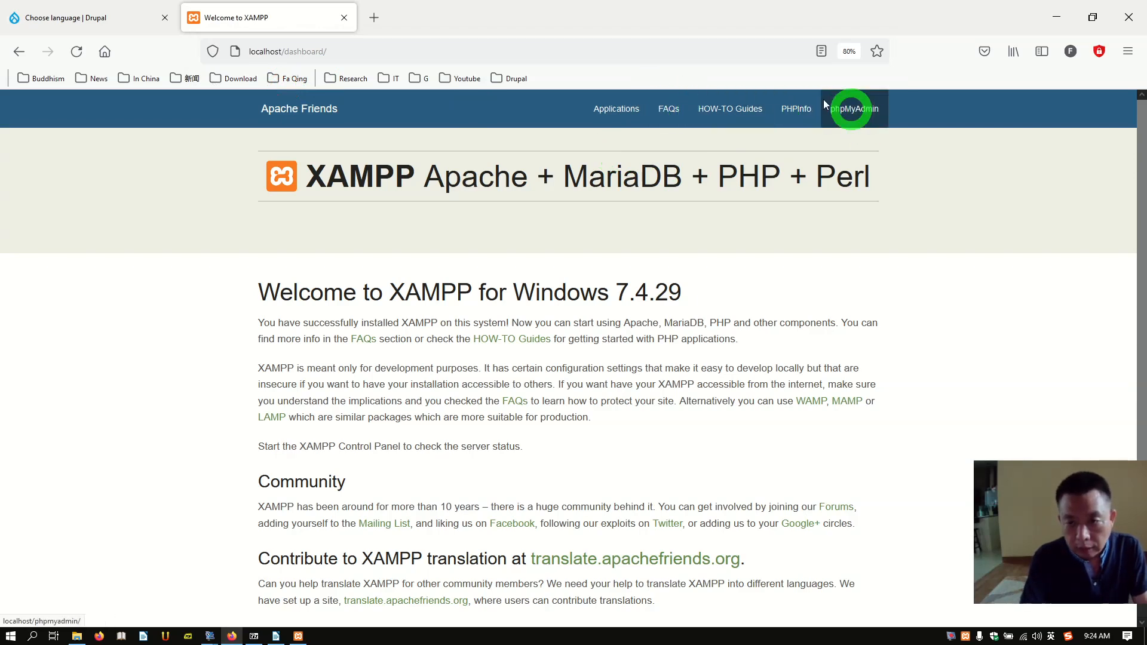
# Step: Browse the dashboard's FAQs and Applications pages and follow its phpMyAdmin link
pyautogui.click(668, 110)
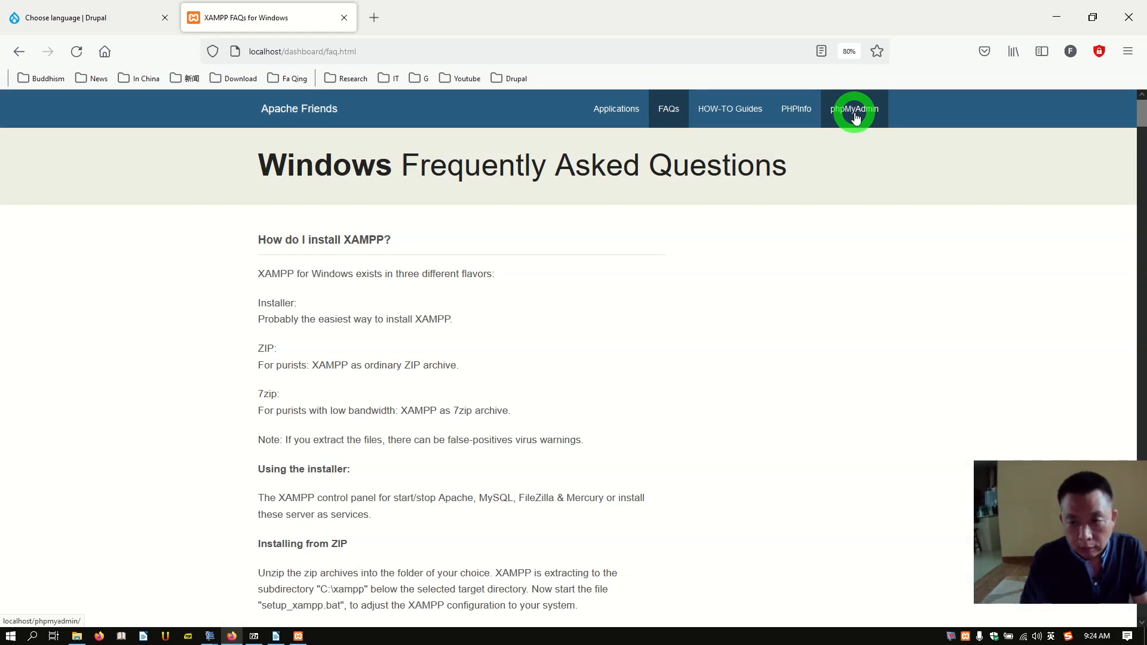
pyautogui.click(607, 103)
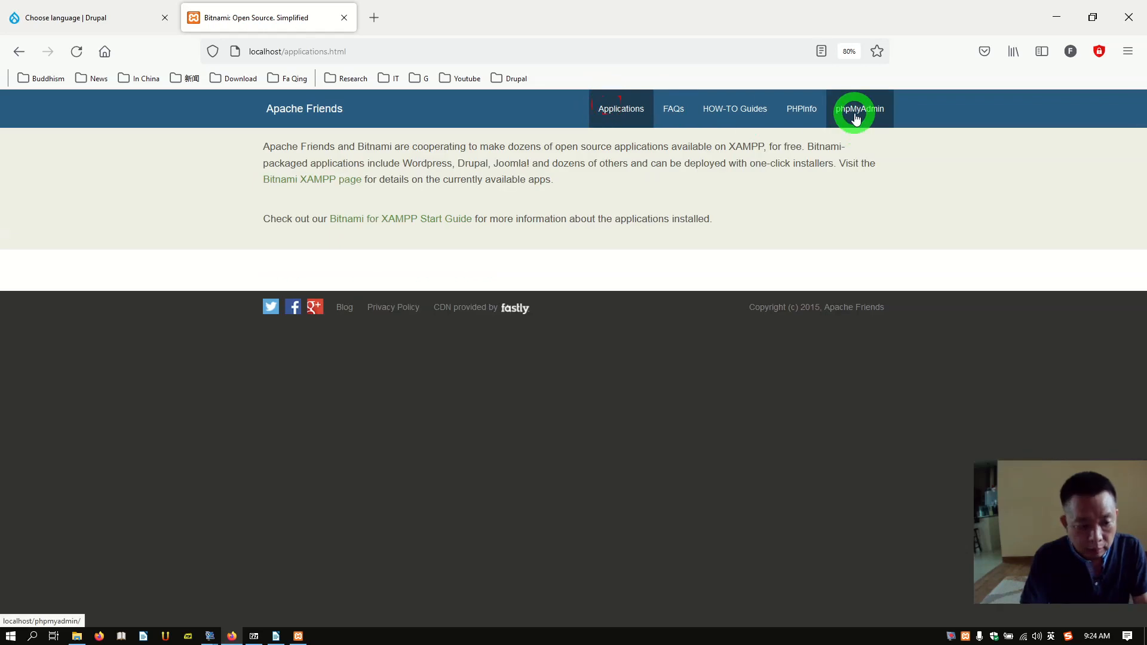
pyautogui.click(856, 116)
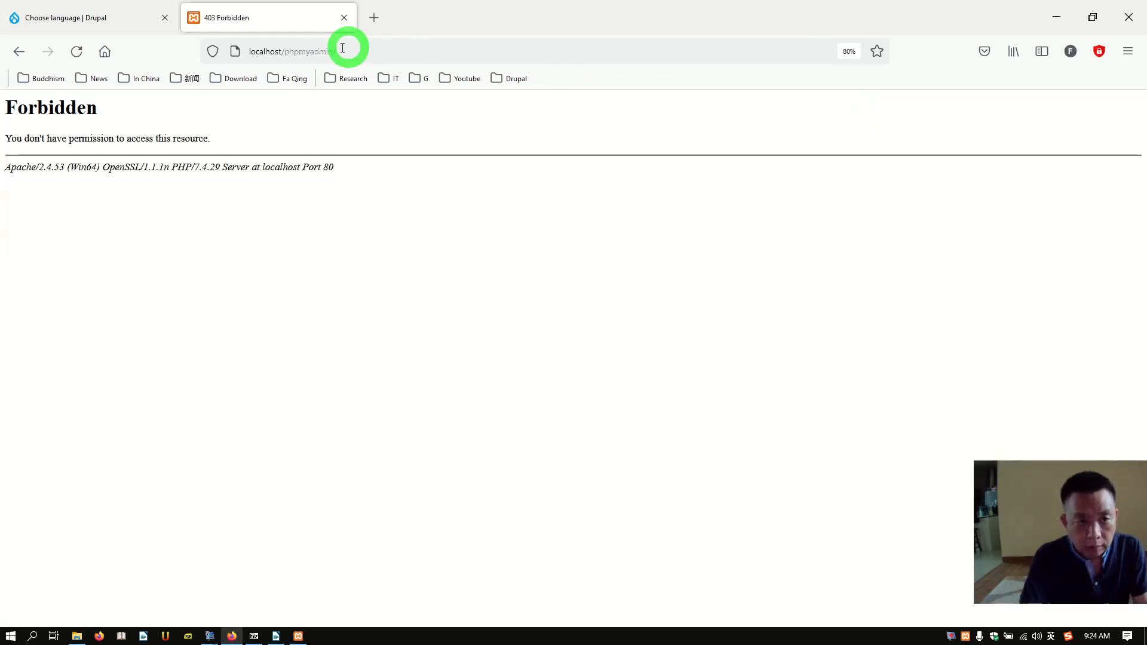
# Step: Correct the address to localhost/phpMyAdmin with capital M and A and load it
pyautogui.click(359, 50)
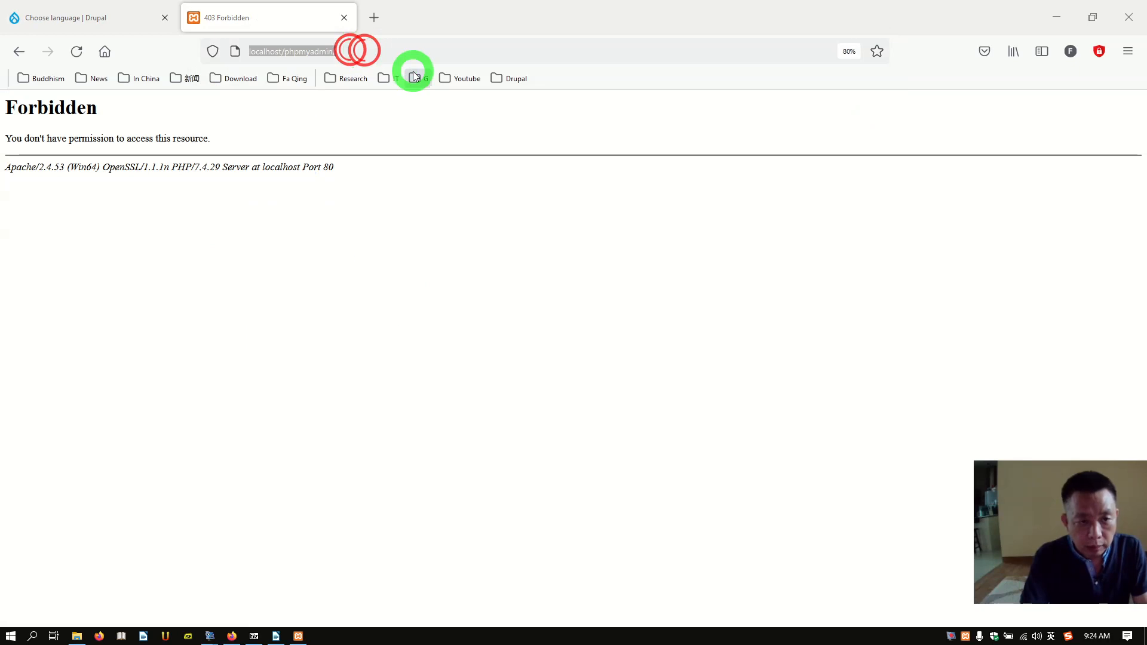
pyautogui.press('Home')
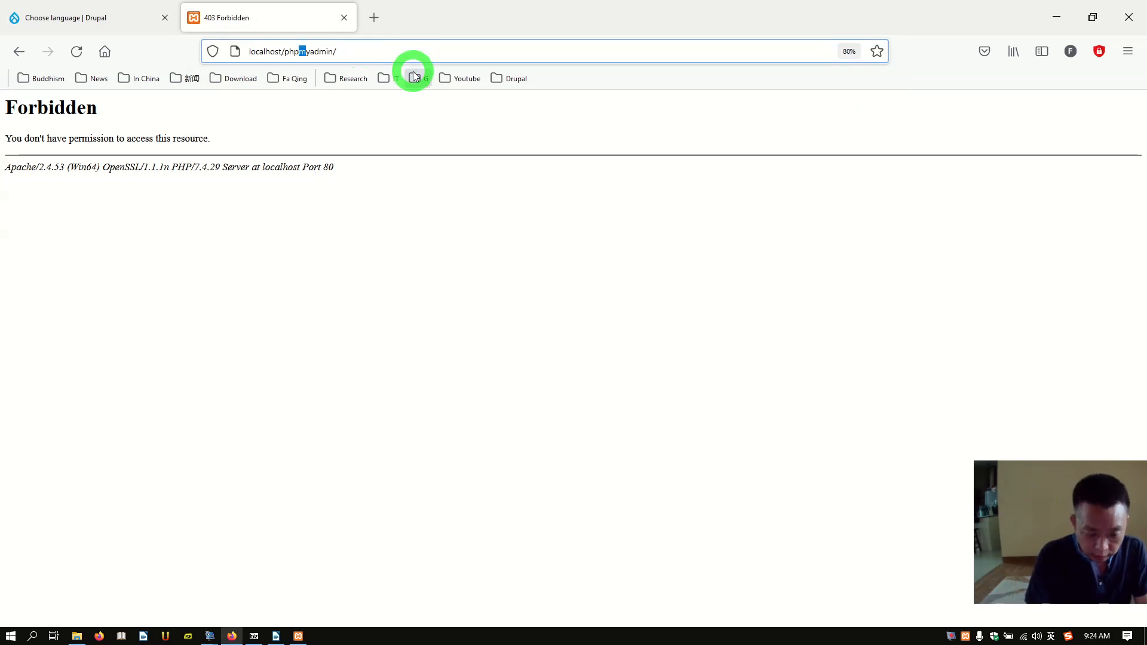
pyautogui.write('M')
pyautogui.hotkey('shift', 'Right')
pyautogui.write('A')
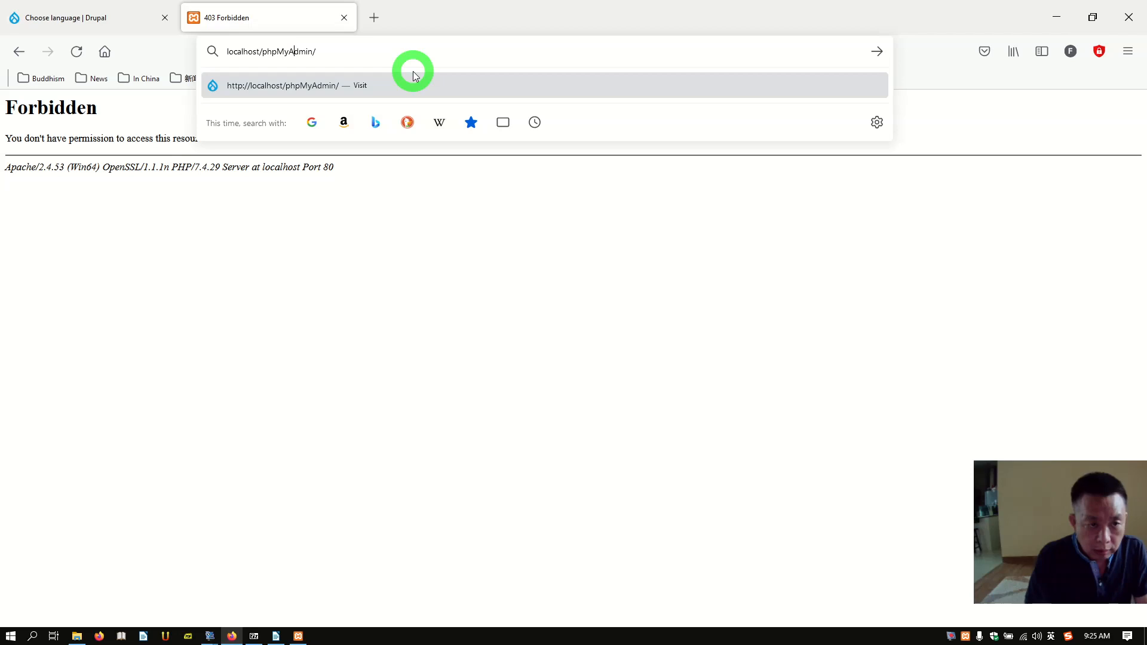
pyautogui.press('Return')
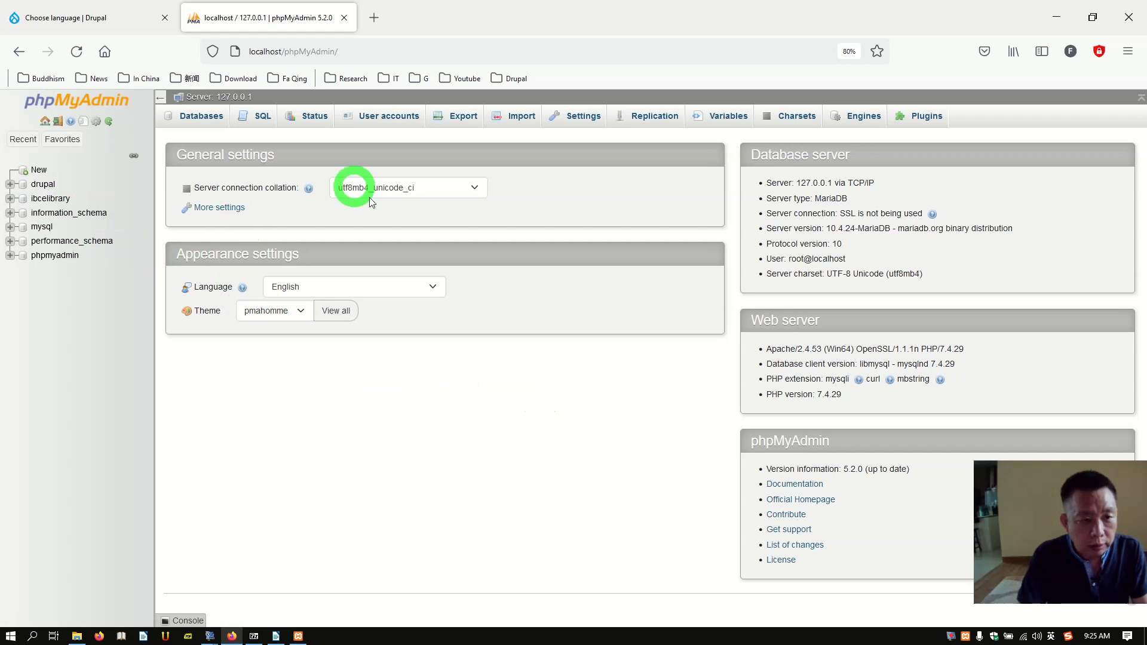
# Step: Show phpMyAdmin's User accounts page listing the six server accounts
pyautogui.click(105, 21)
pyautogui.click(230, 27)
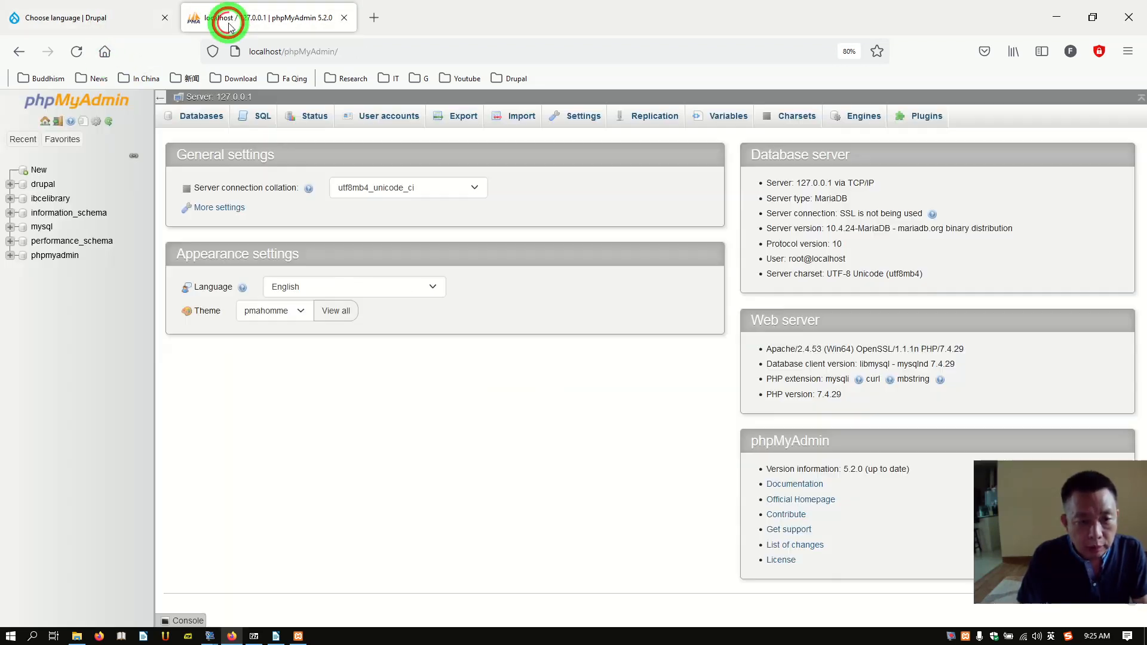
pyautogui.click(384, 122)
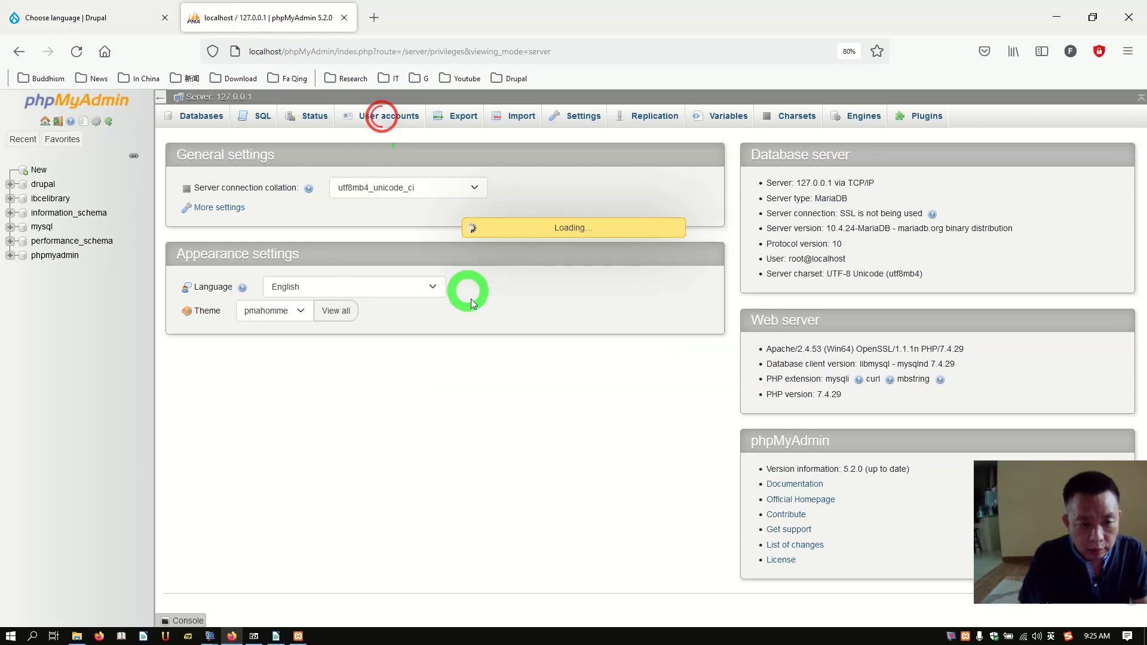
pyautogui.scroll(-1, 343, 364)
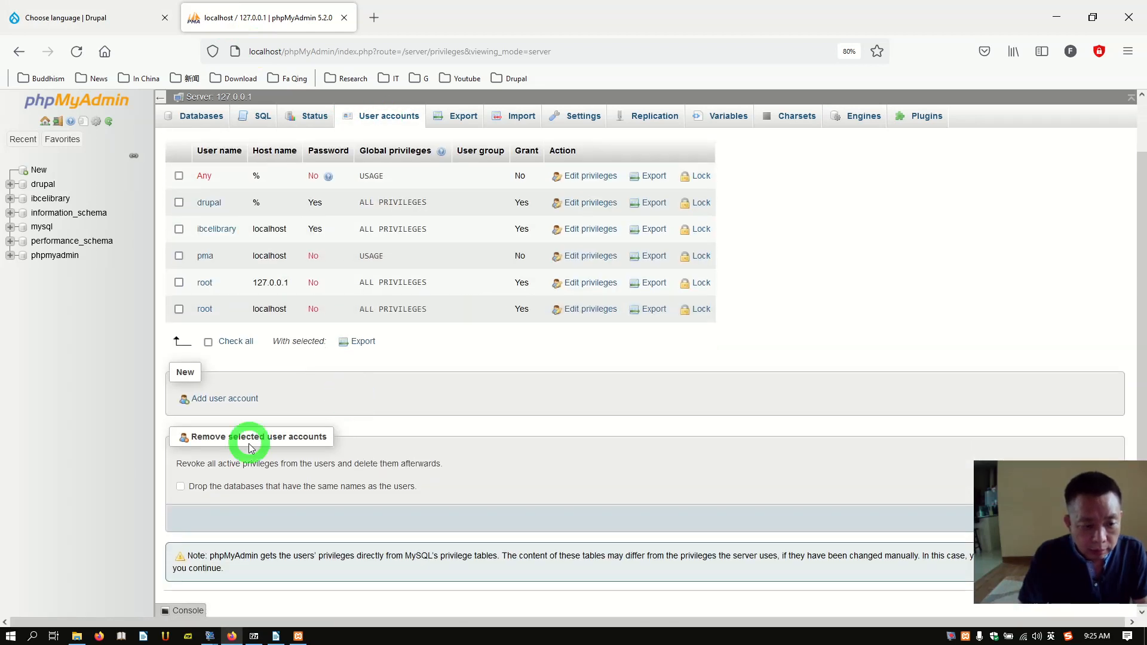
# Step: Start a new drupal9 user restricted to localhost and enter its password twice
pyautogui.click(219, 402)
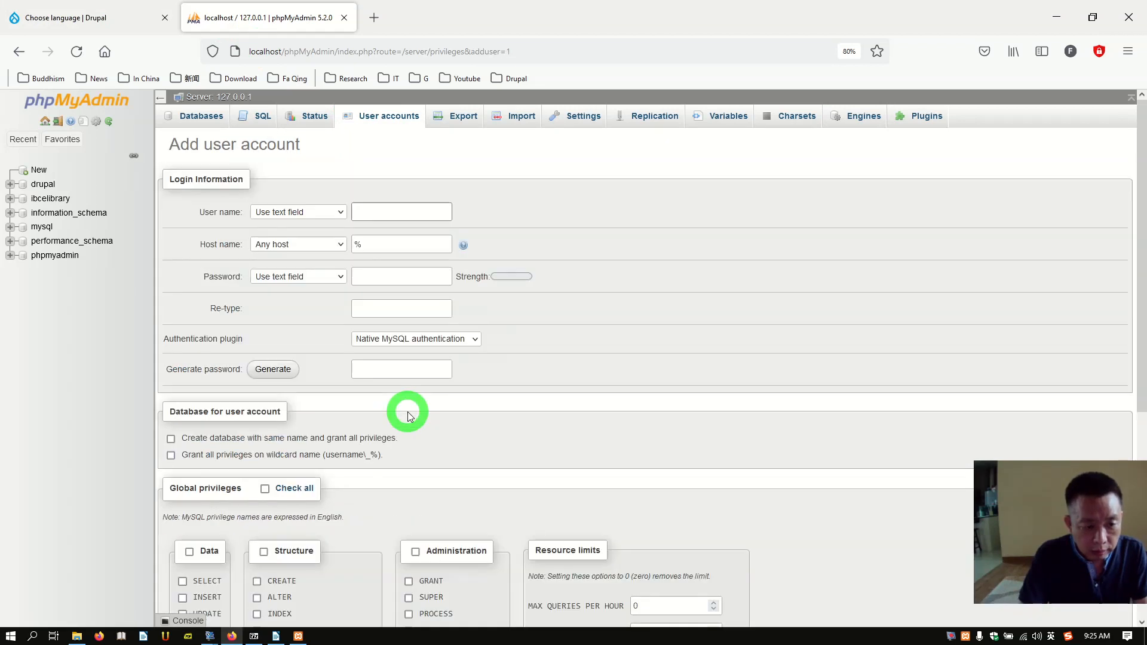
pyautogui.write('drupal9')
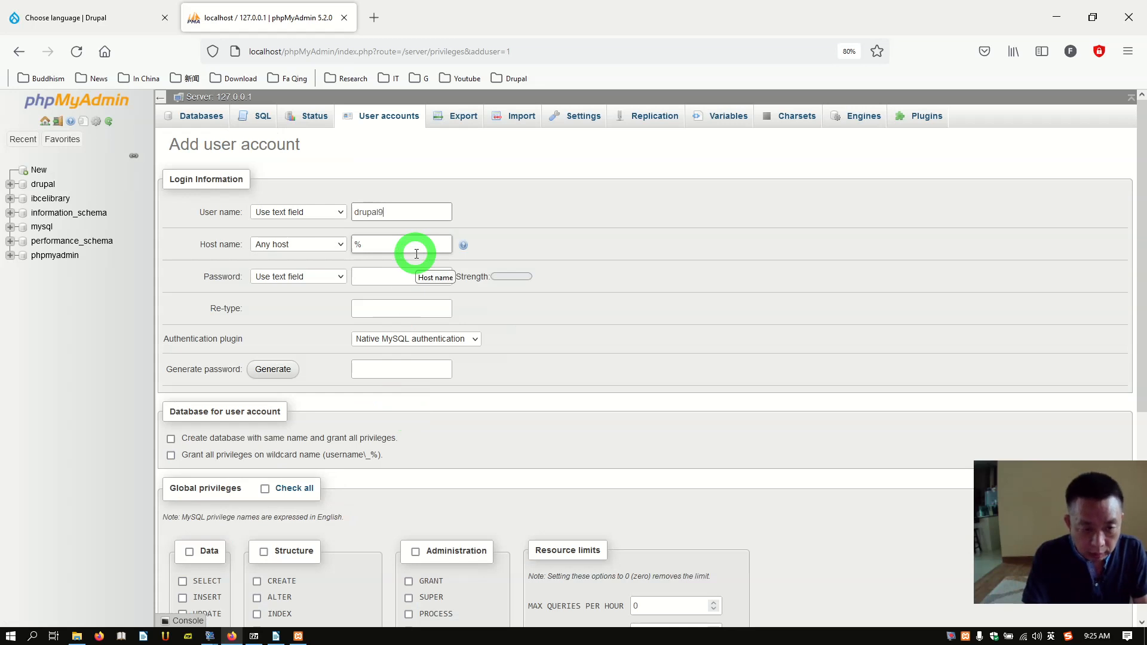
pyautogui.click(316, 242)
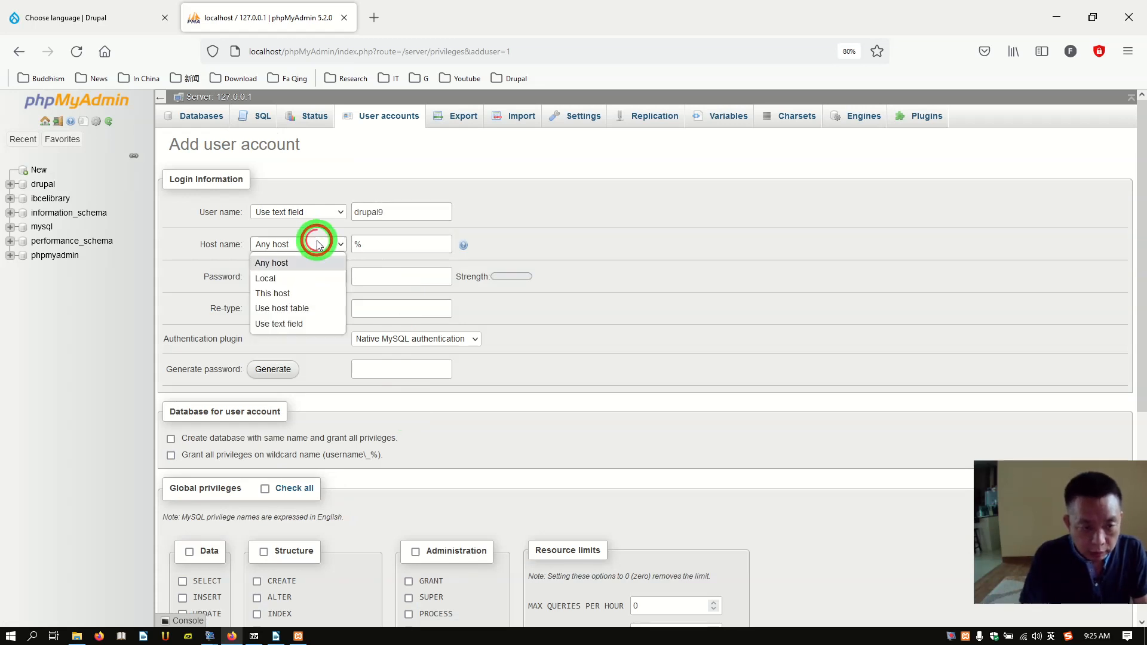
pyautogui.click(286, 278)
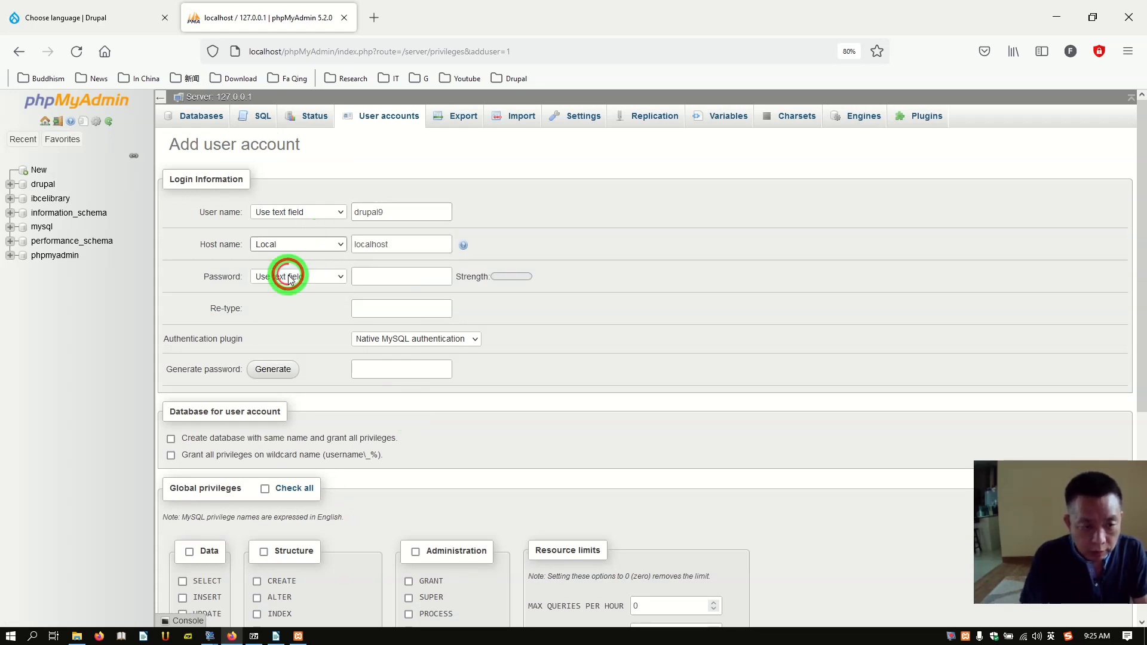
pyautogui.click(384, 281)
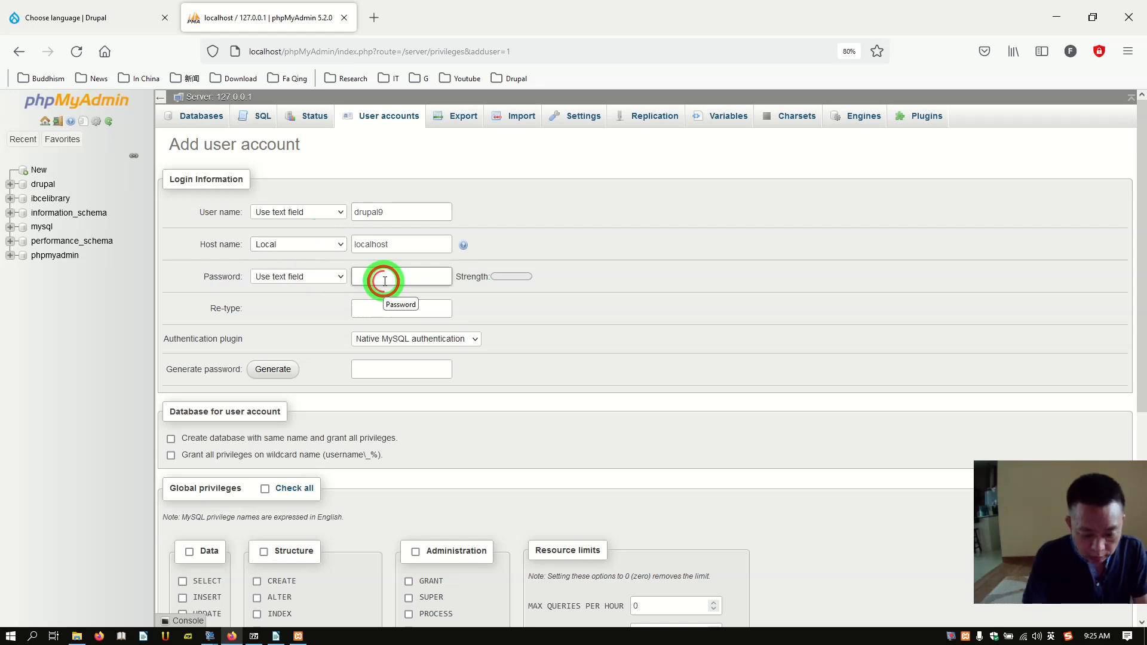
pyautogui.write('•••')
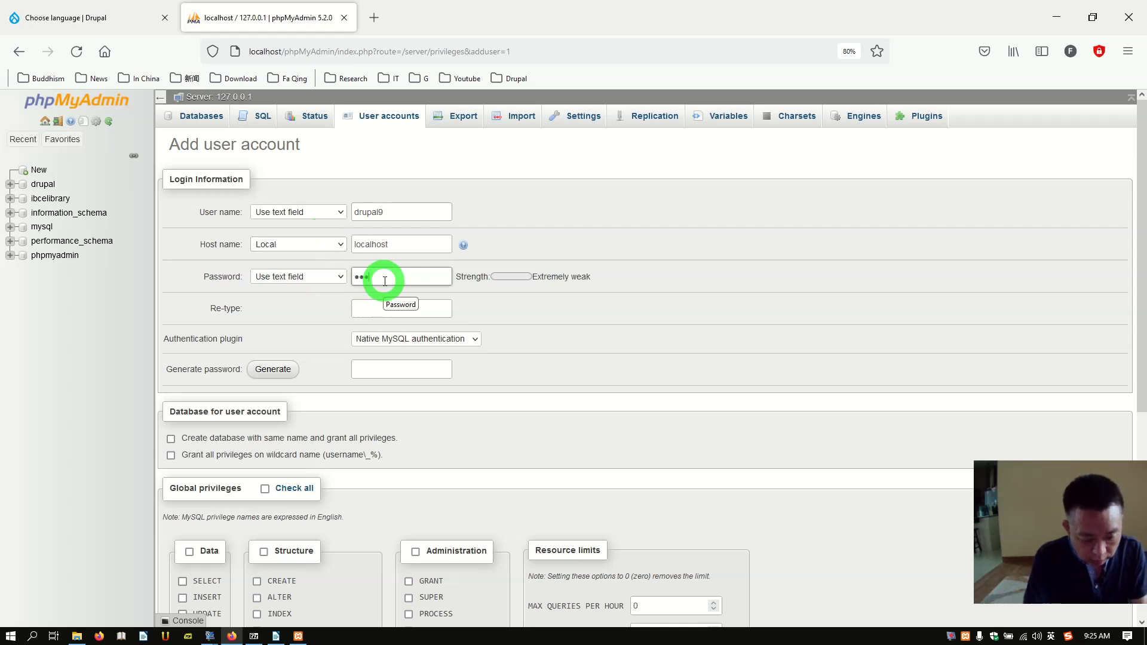
pyautogui.write('••')
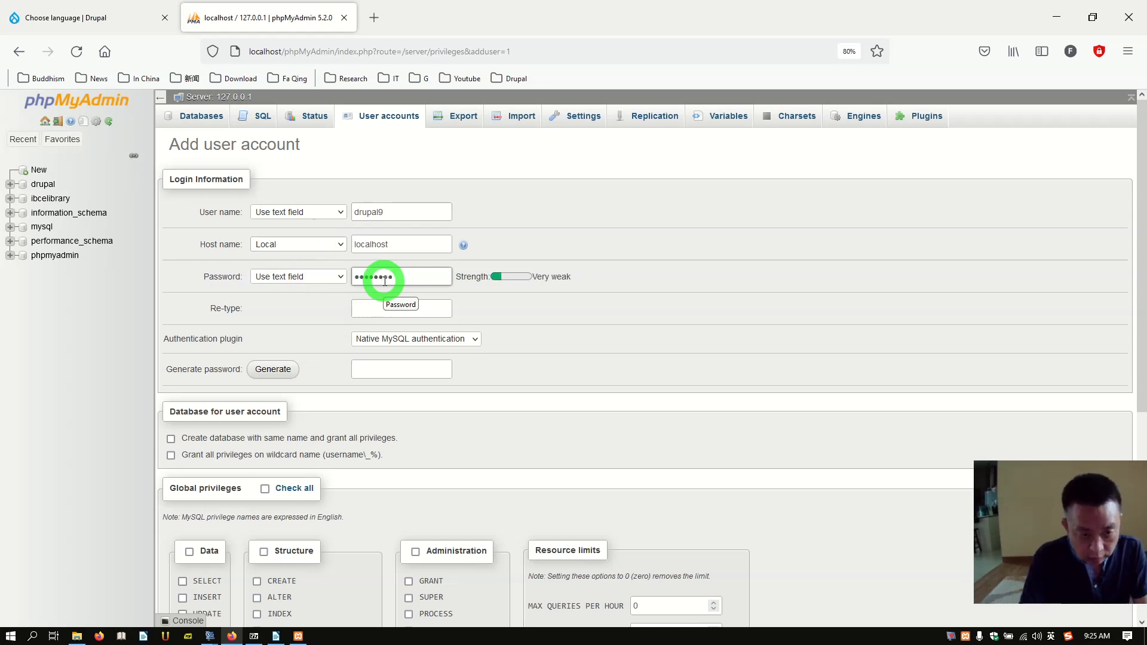
pyautogui.click(369, 302)
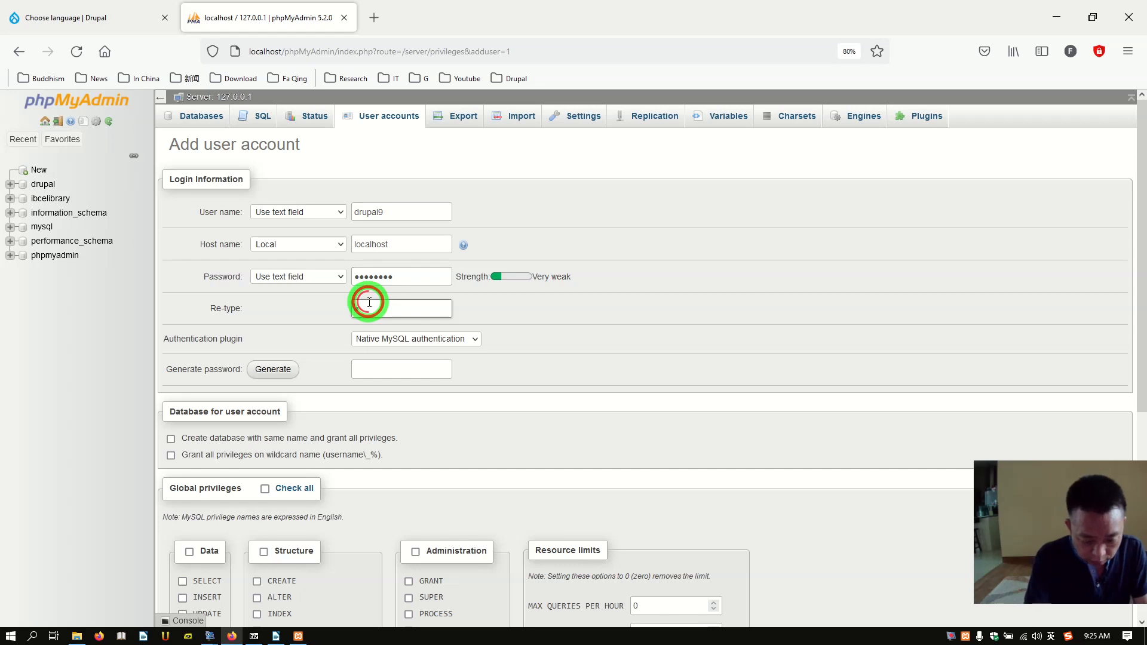
pyautogui.write('••')
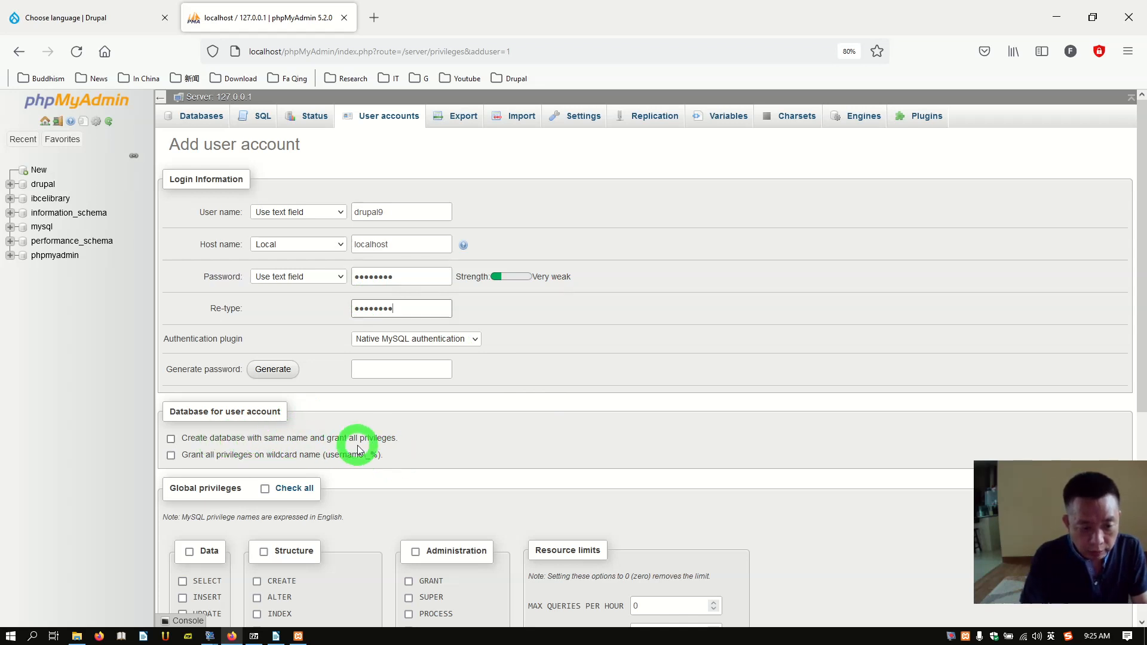
# Step: Add a same-named drupal9 database, grant all global privileges, create the user, and open the database
pyautogui.click(172, 439)
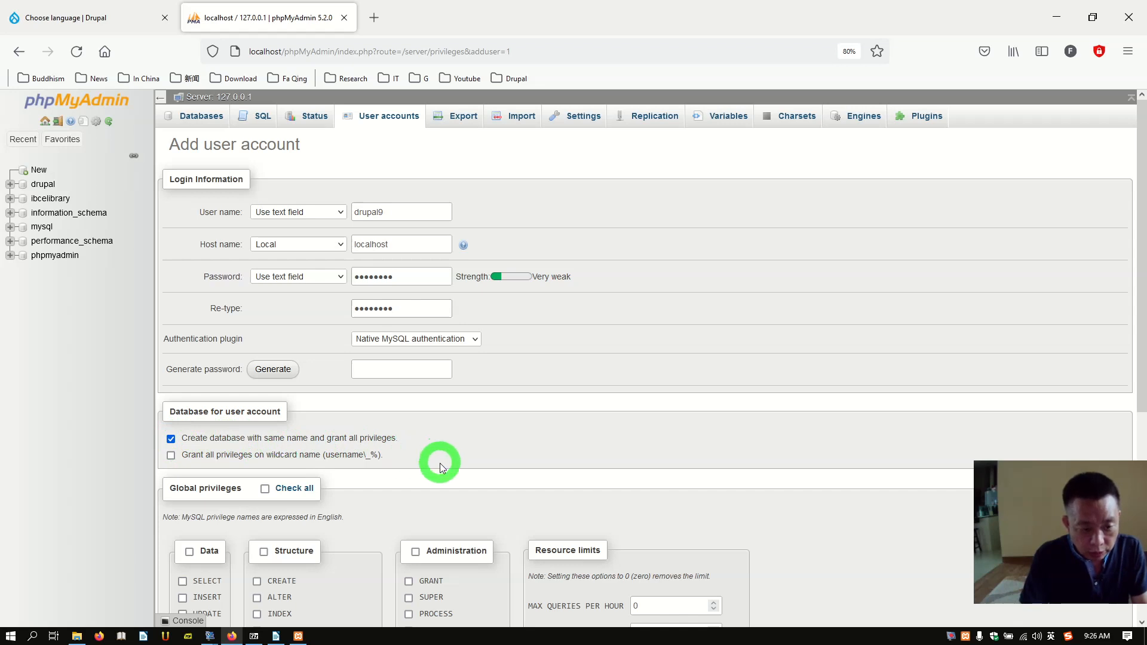
pyautogui.scroll(-2, 440, 464)
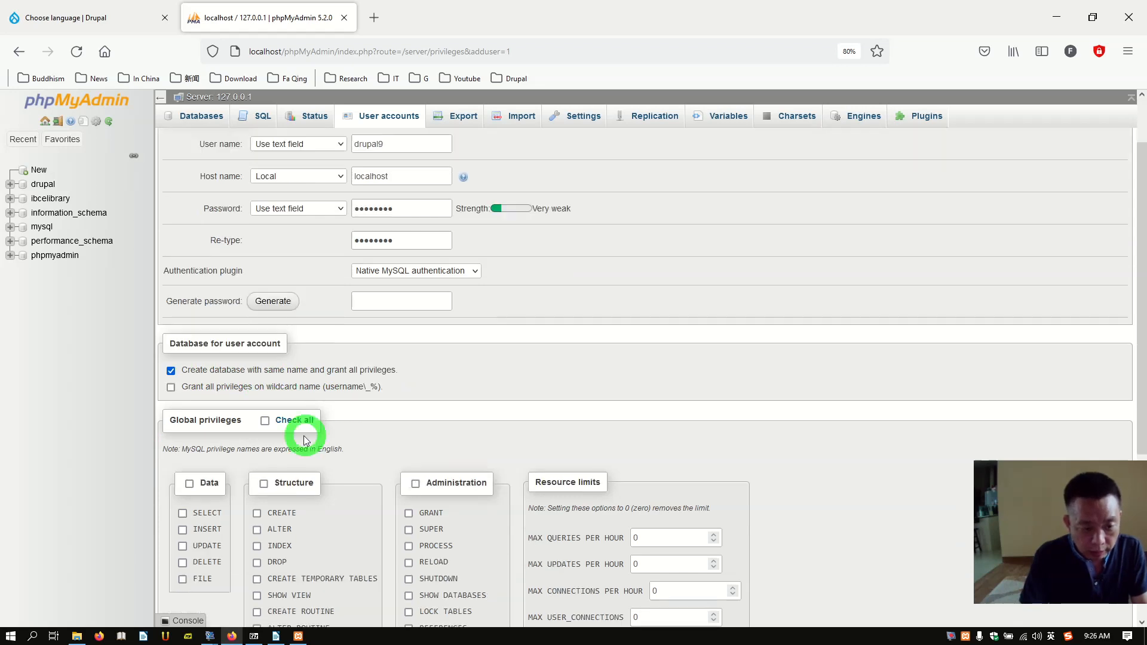
pyautogui.click(265, 421)
pyautogui.scroll(-8, 717, 496)
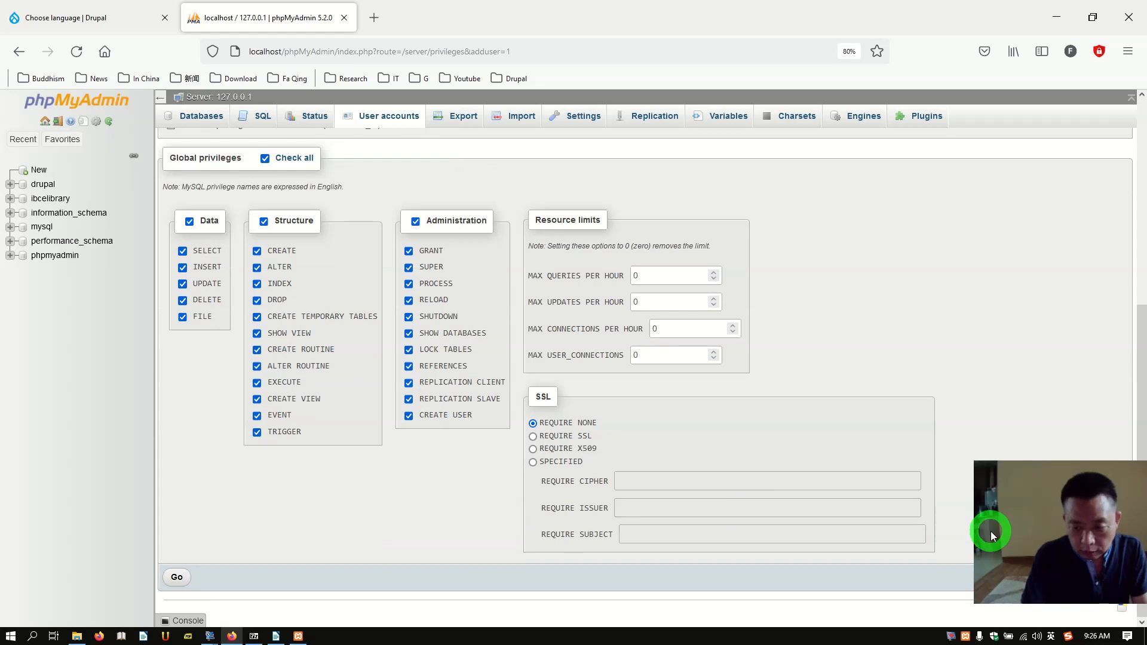
pyautogui.click(171, 579)
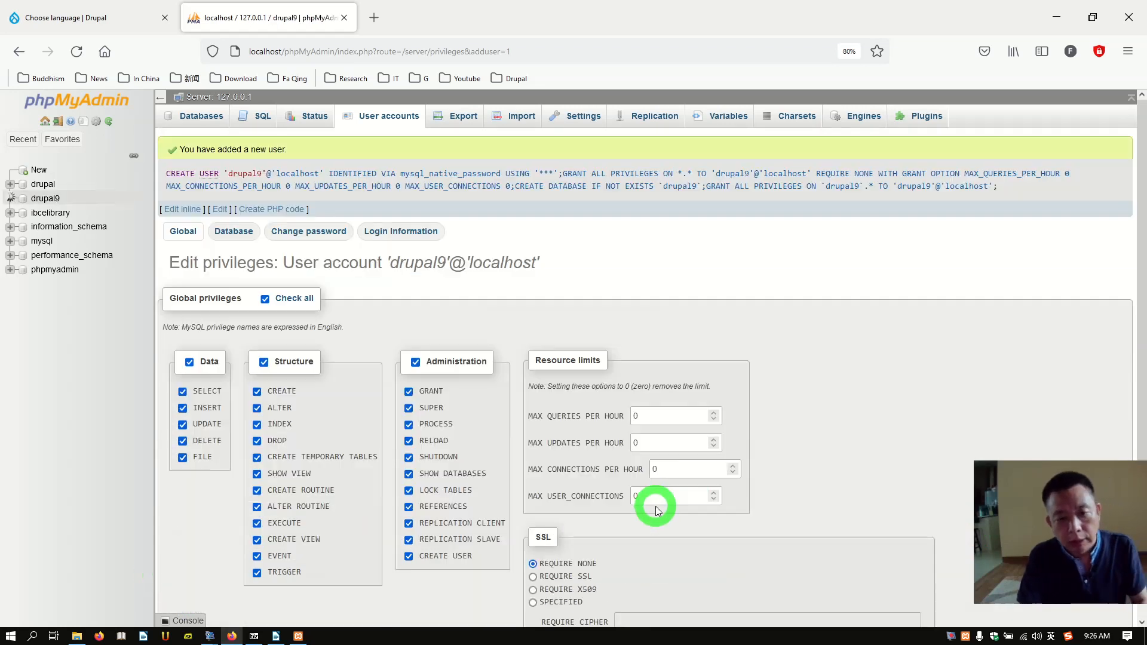
pyautogui.click(55, 197)
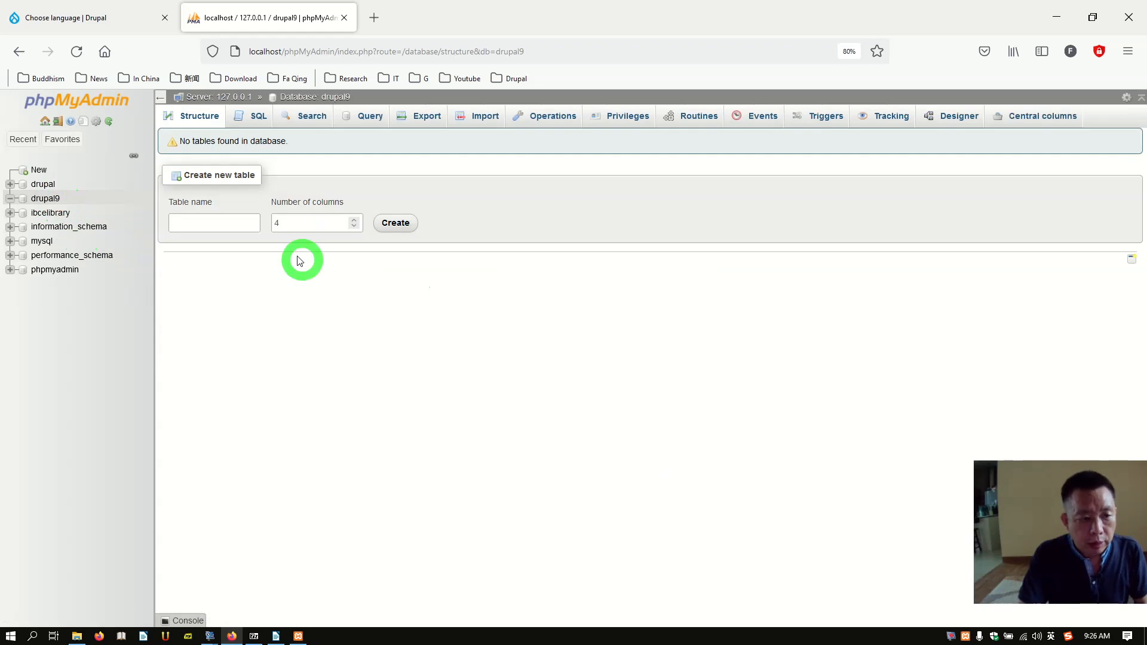
pyautogui.click(94, 18)
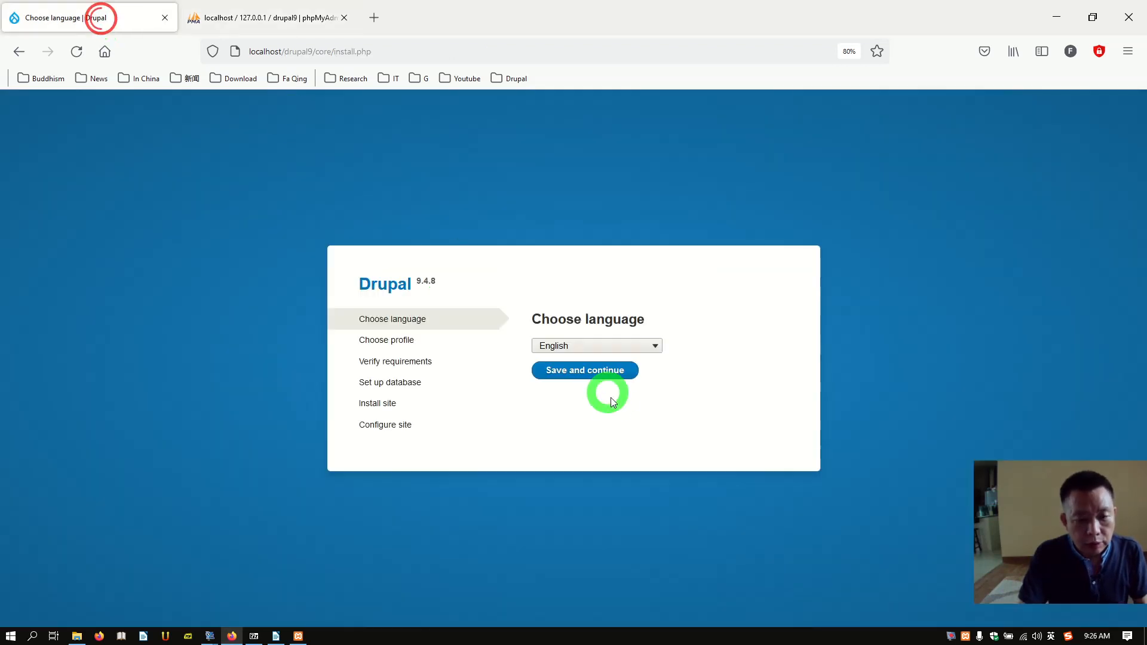
# Step: Keep English and the Standard profile, then continue past the PHP OPcode requirements warning
pyautogui.click(593, 375)
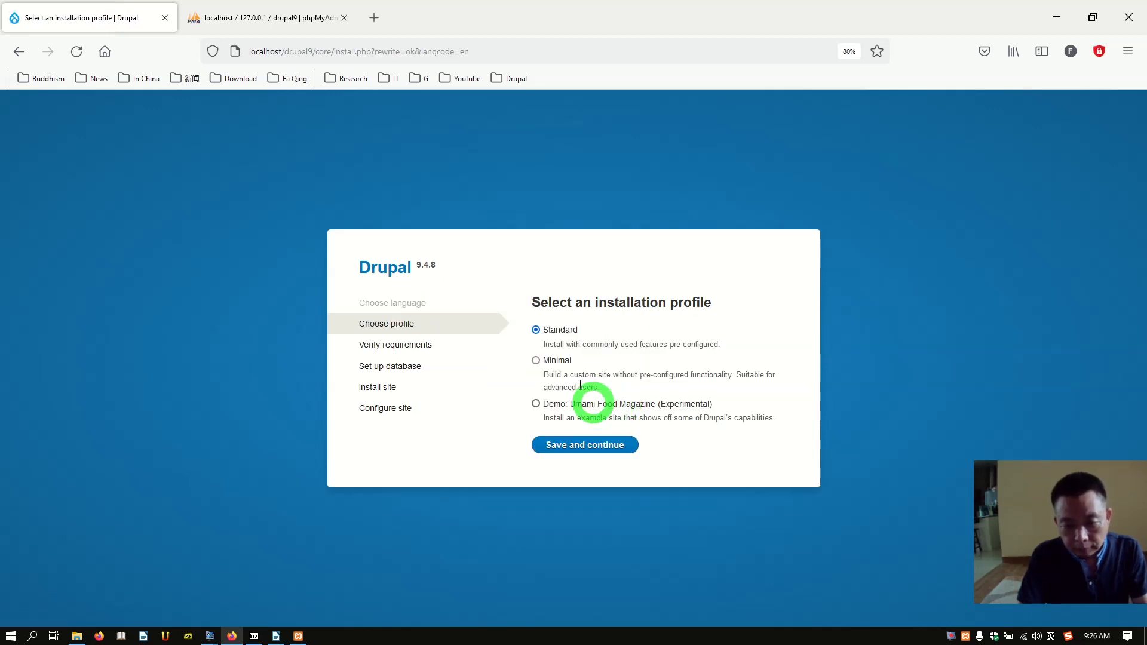
pyautogui.click(577, 444)
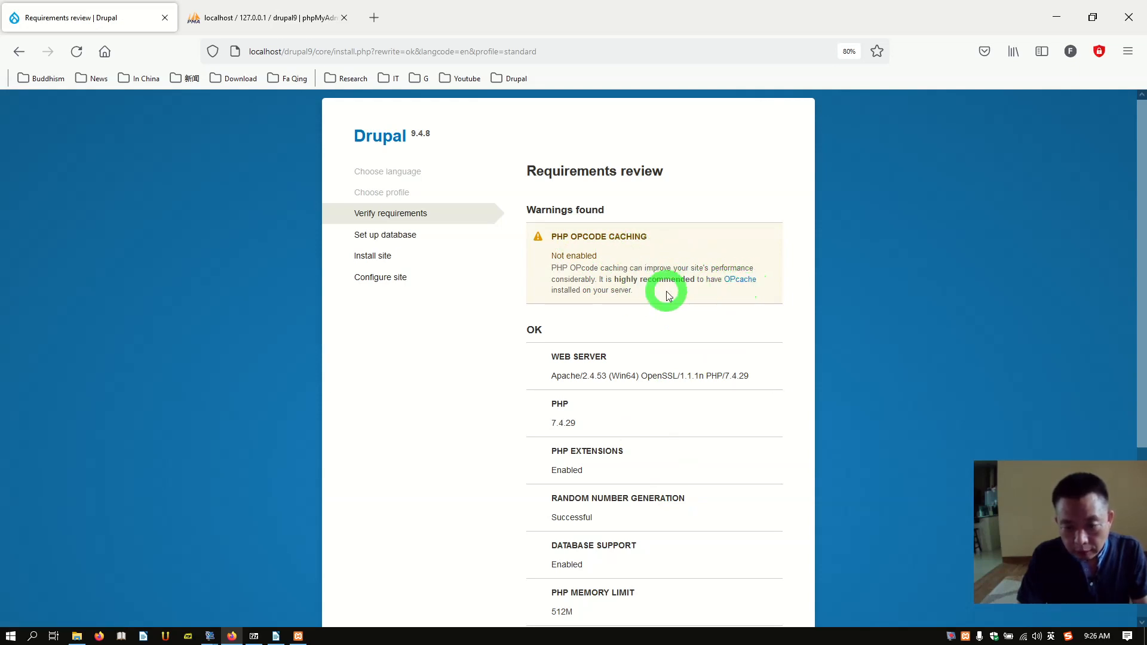
pyautogui.scroll(-3, 682, 336)
pyautogui.scroll(3, 682, 336)
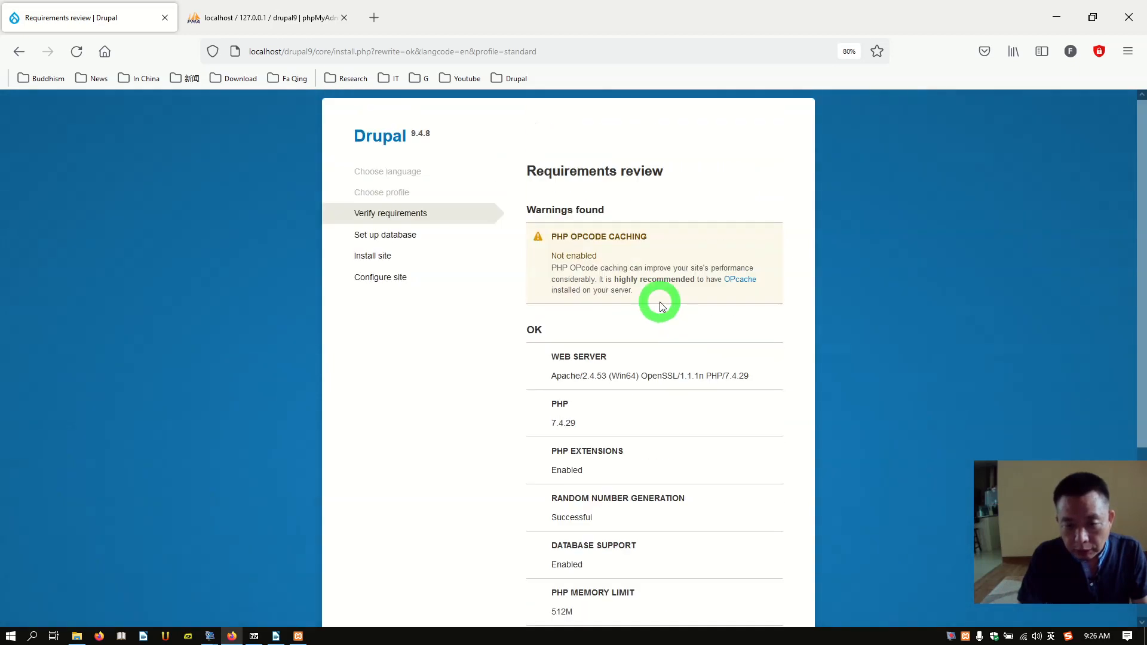
pyautogui.scroll(-4, 662, 307)
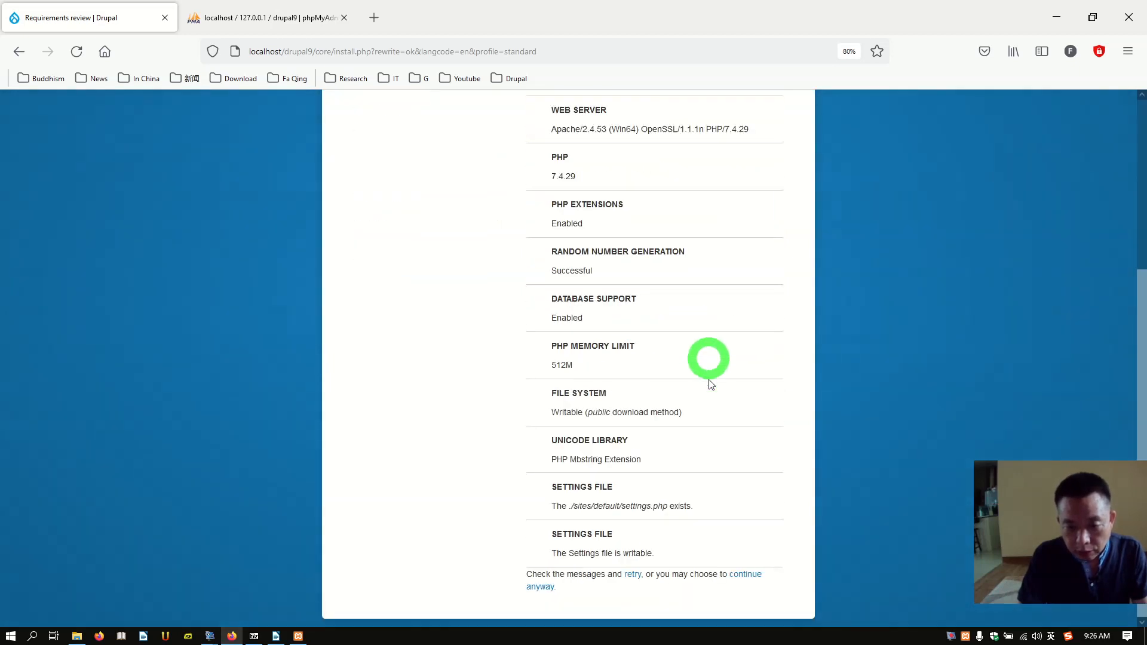
pyautogui.click(750, 578)
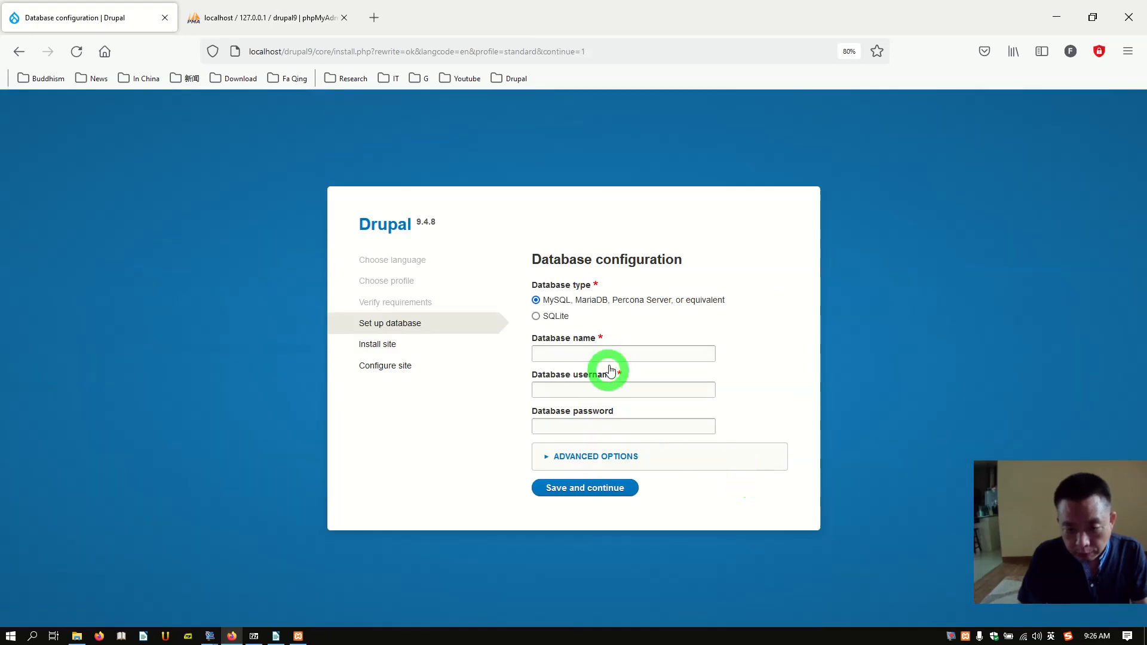
# Step: Enter drupal9 as database name and username, fill in the database password, and start installing
pyautogui.click(608, 356)
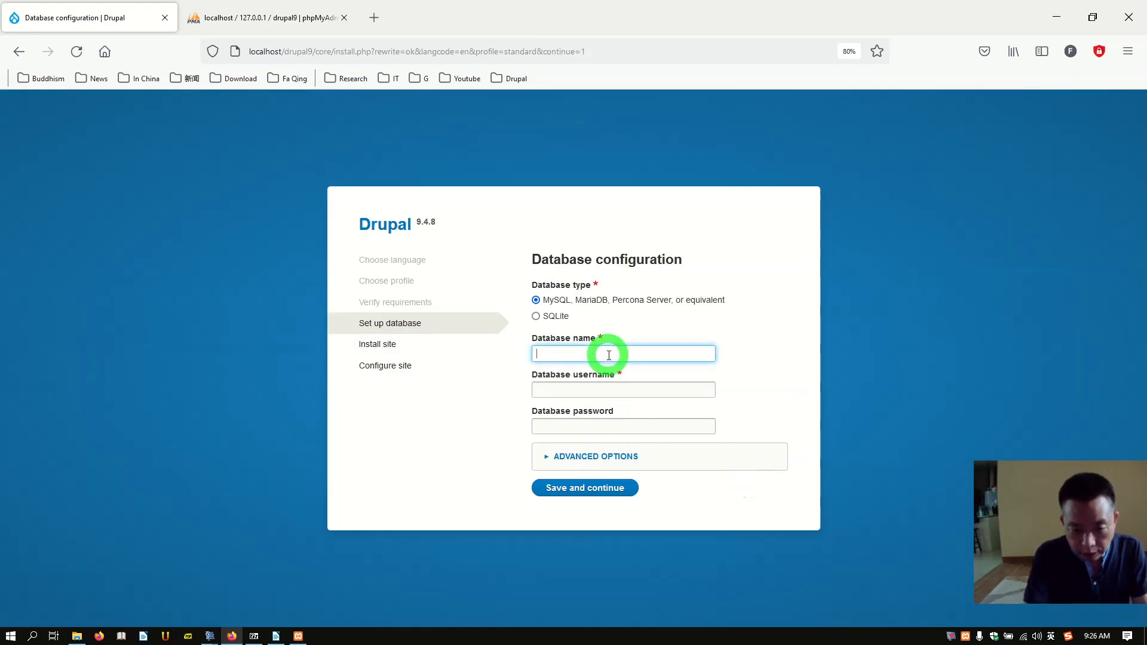
pyautogui.write('drupal')
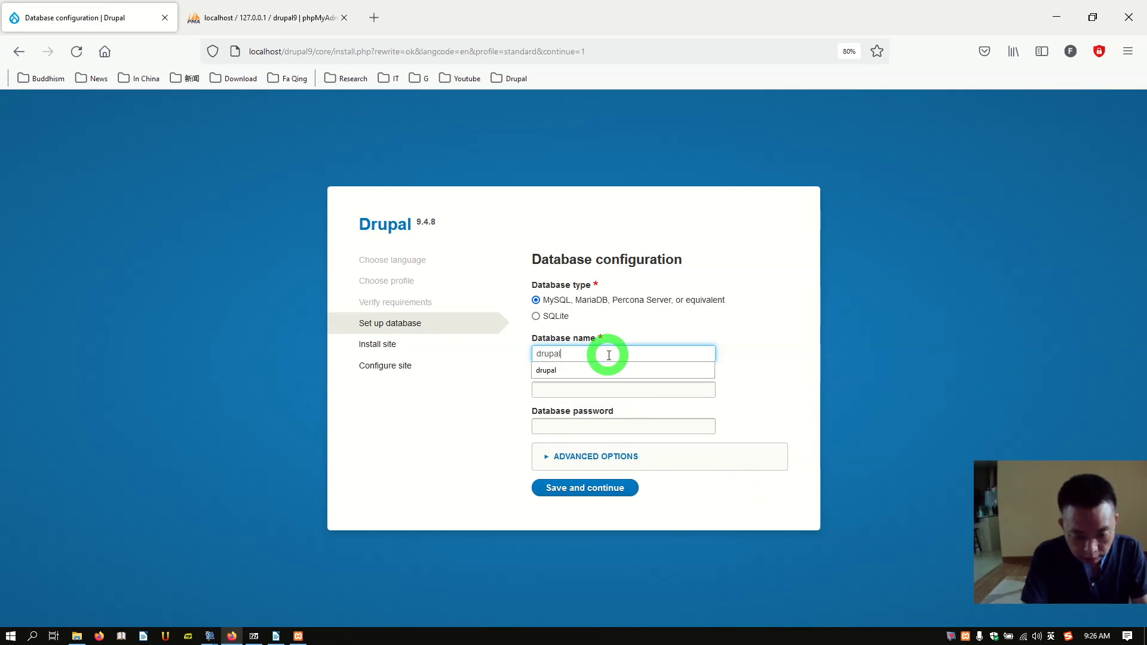
pyautogui.write('9')
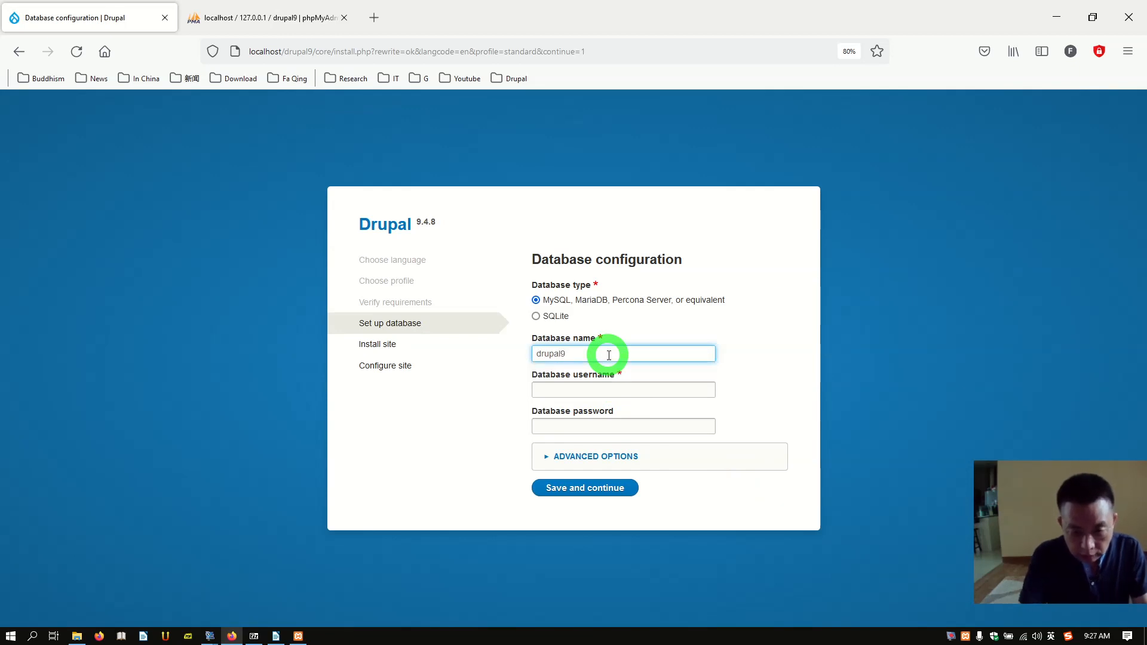
pyautogui.click(595, 385)
pyautogui.write('drupal')
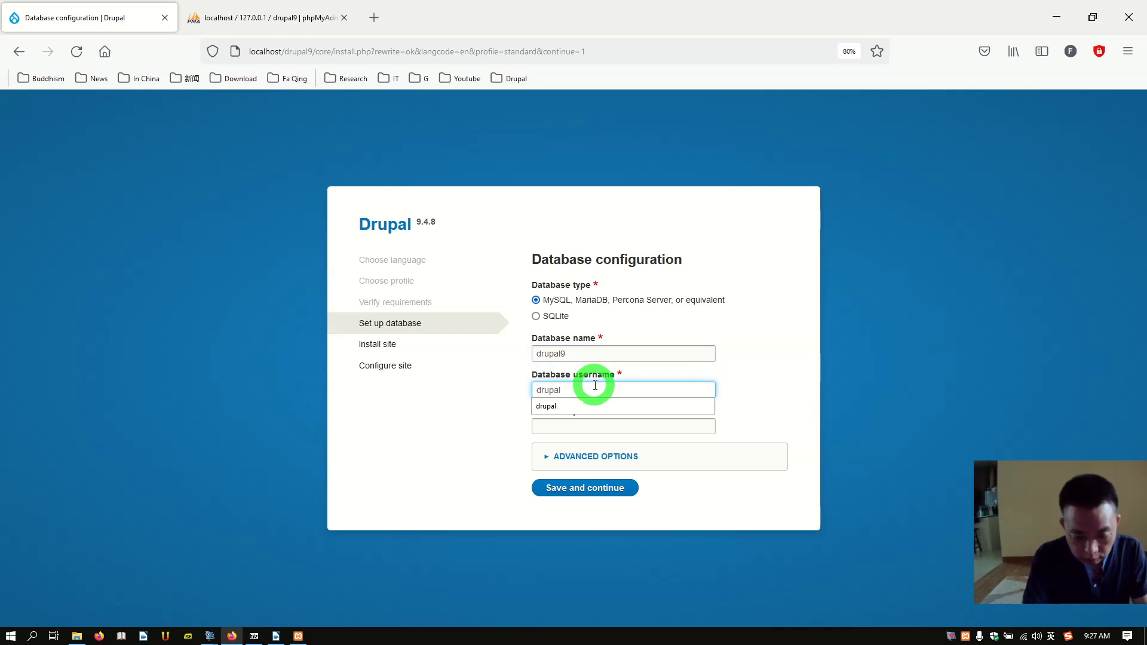
pyautogui.write('9')
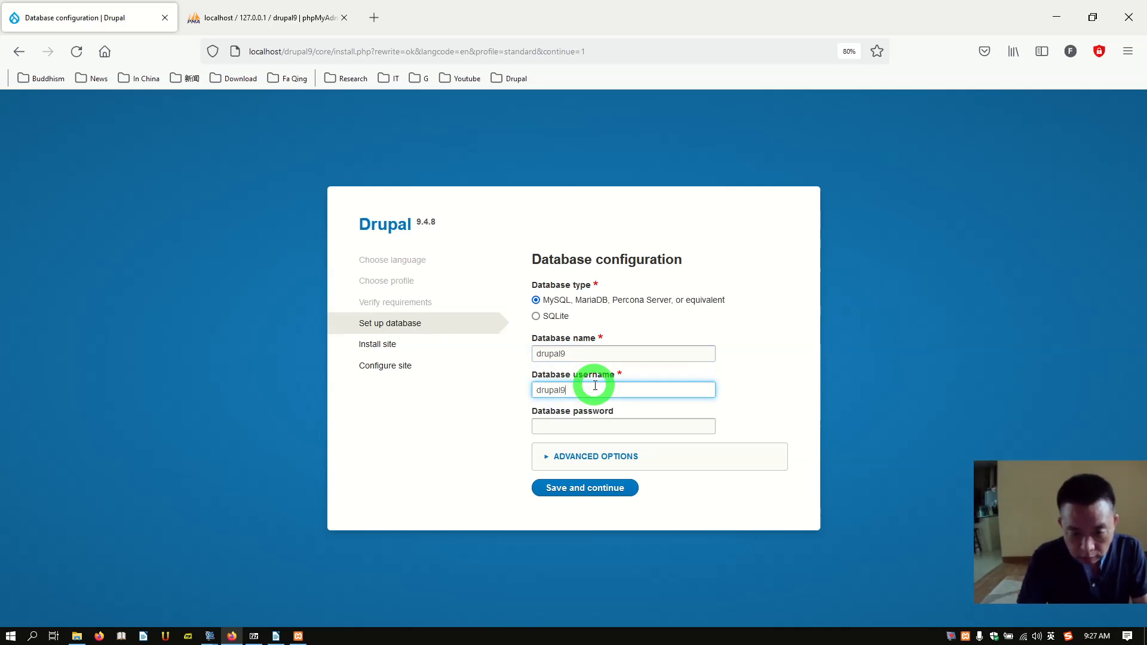
pyautogui.click(574, 420)
pyautogui.write('dr')
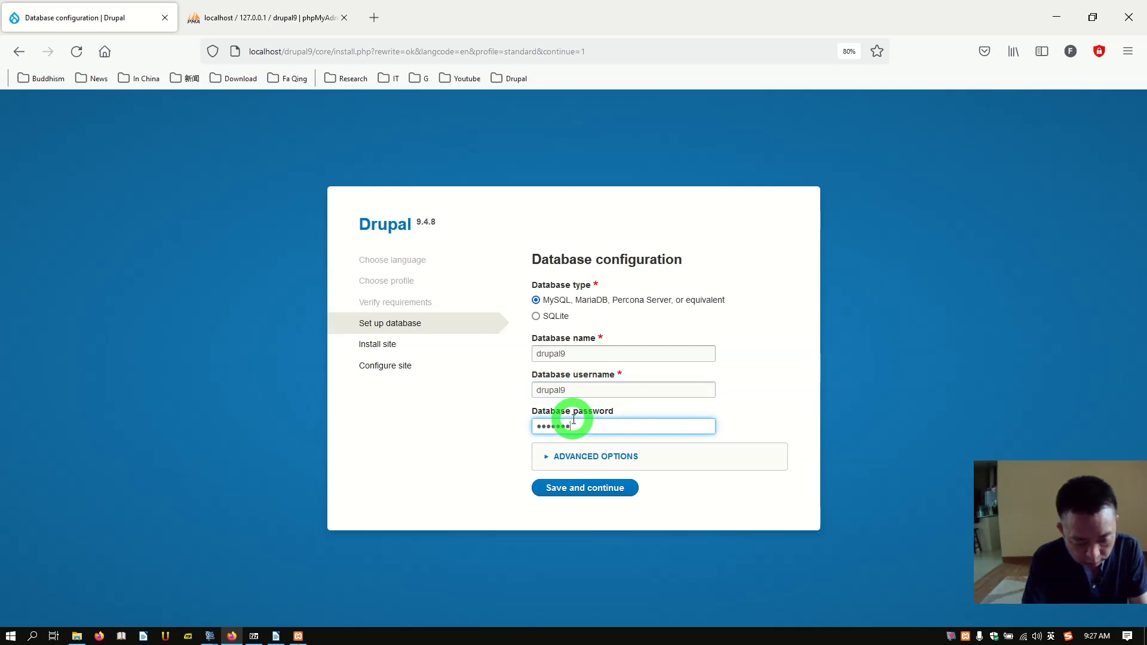
pyautogui.click(580, 489)
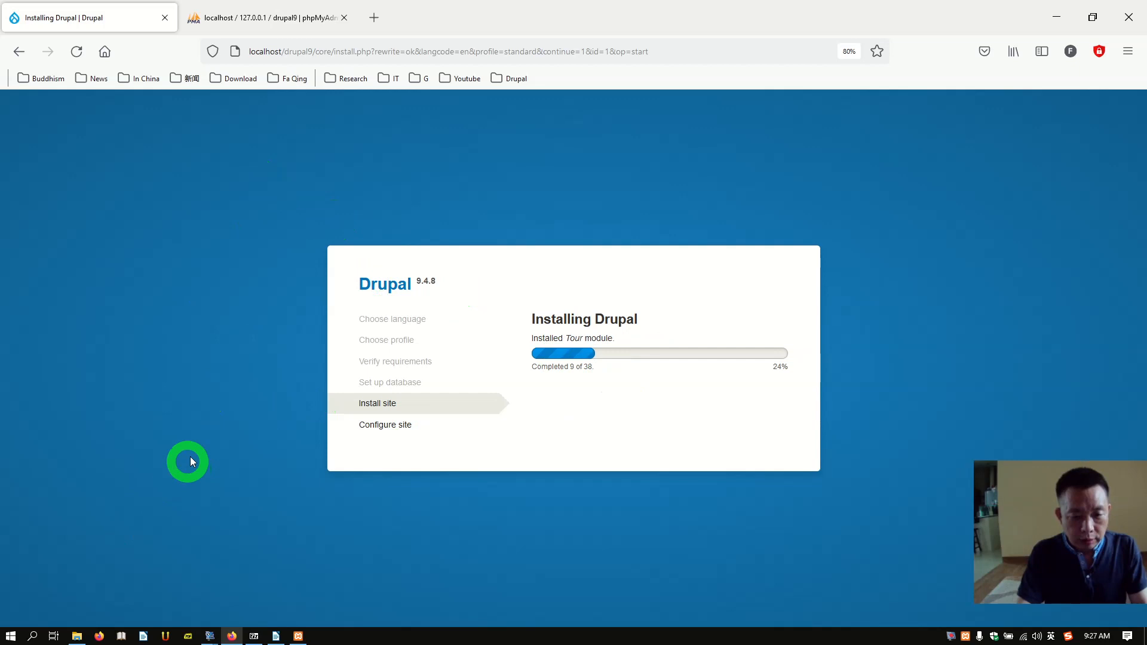
pyautogui.click(78, 637)
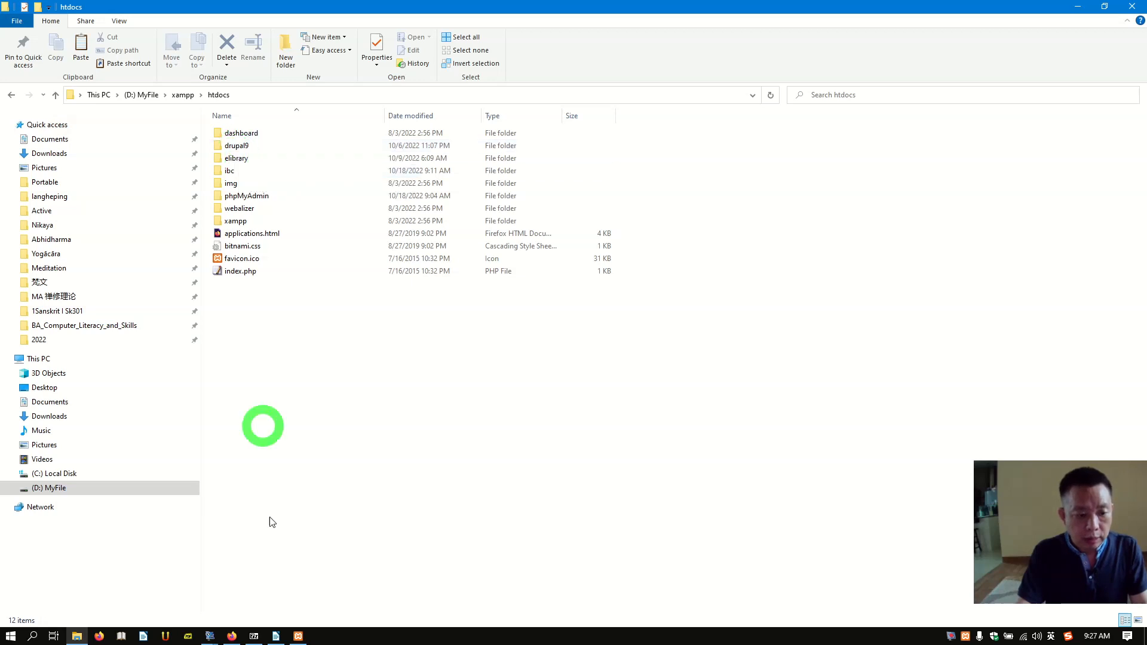
pyautogui.click(234, 635)
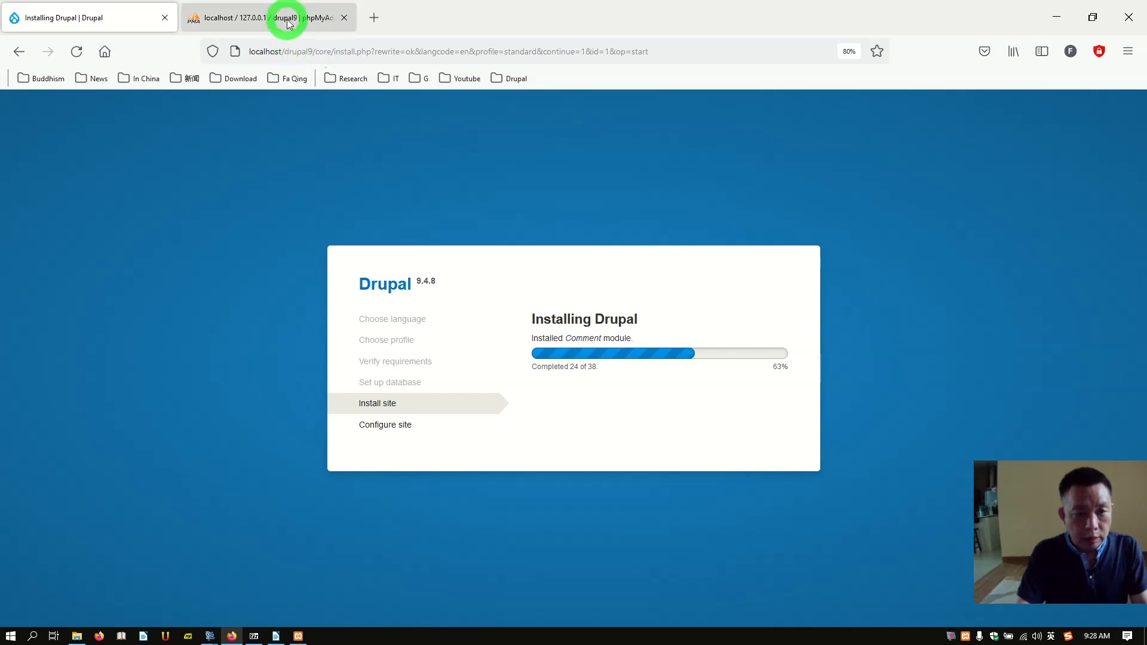
# Step: Refresh phpMyAdmin to check the drupal9 tables while checking back on the installer's progress
pyautogui.click(288, 24)
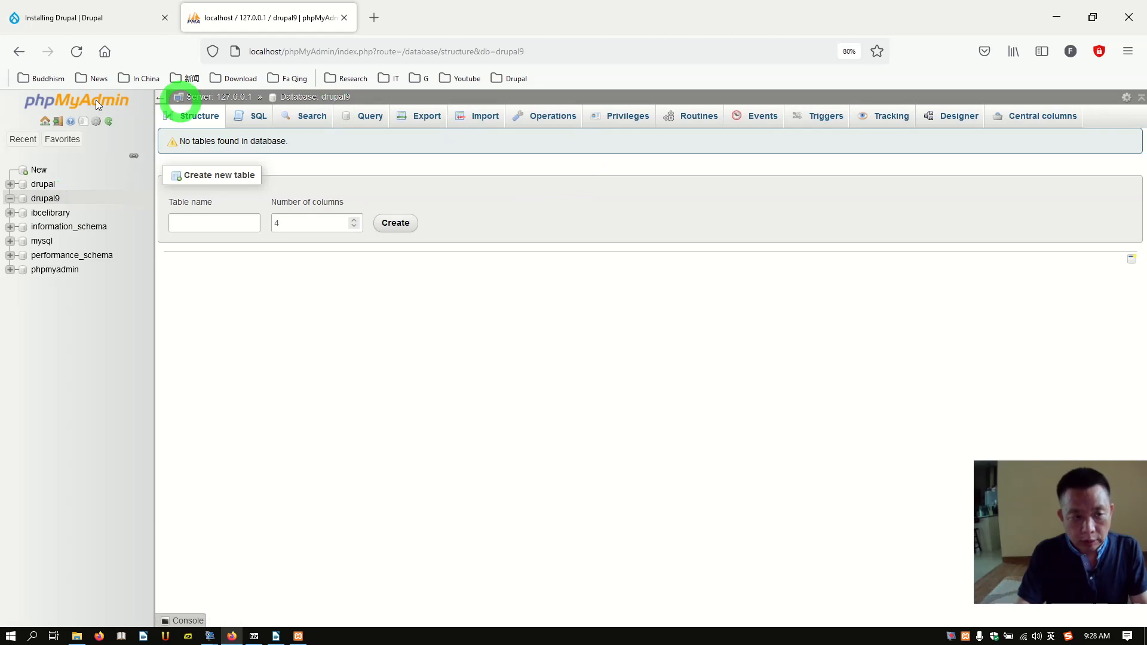
pyautogui.click(39, 108)
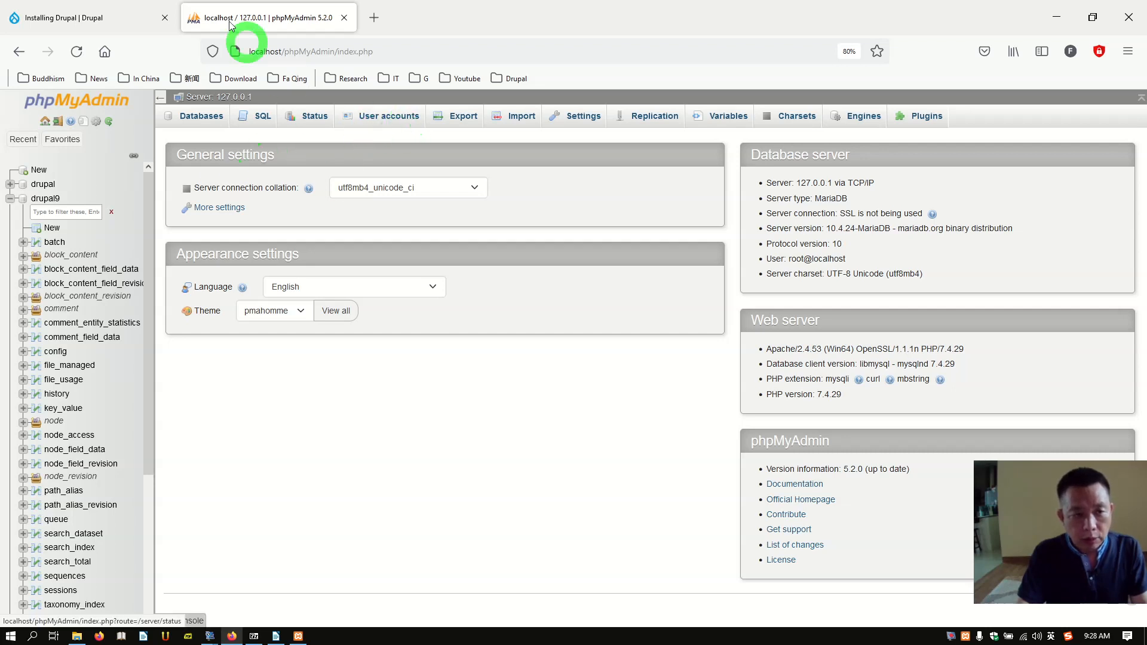
pyautogui.click(67, 17)
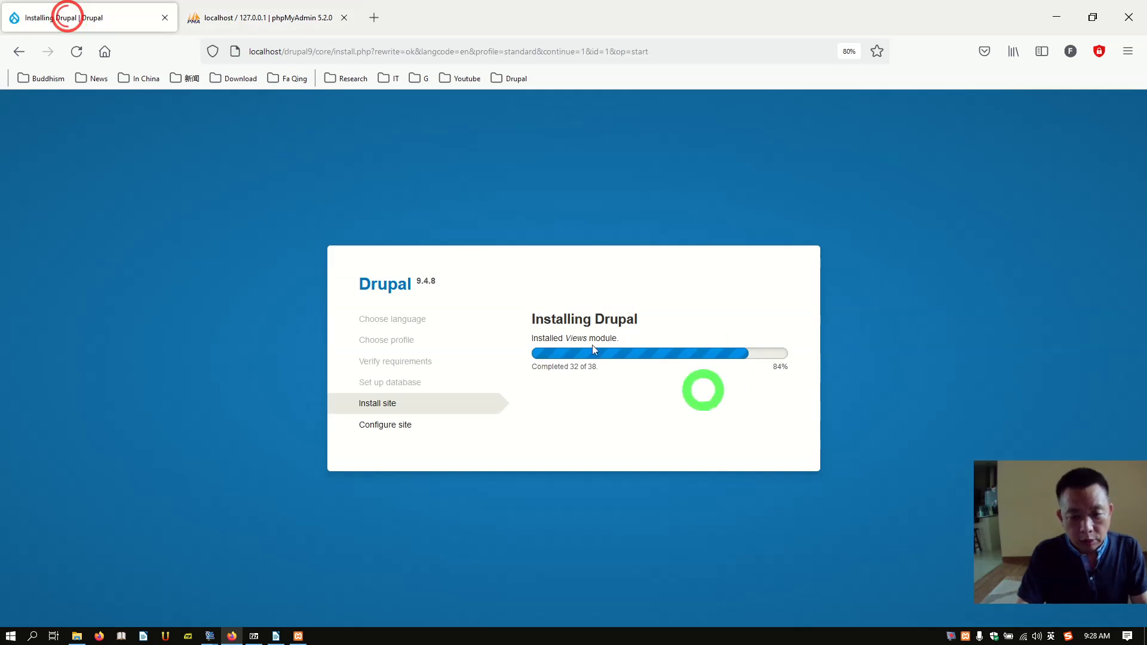
pyautogui.click(258, 24)
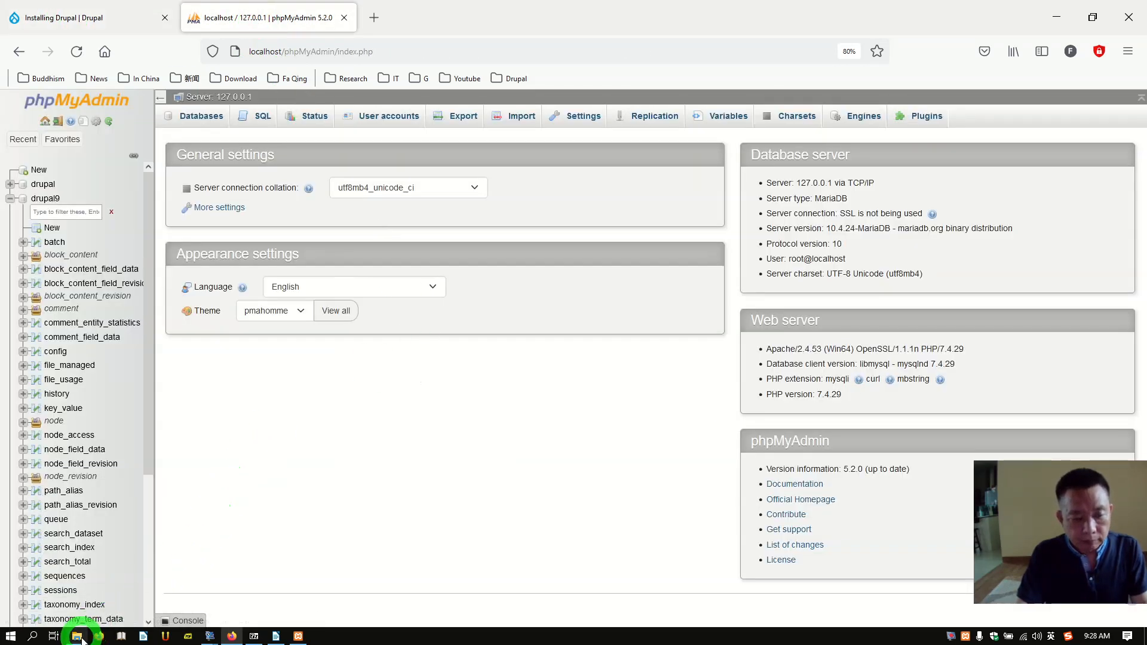
pyautogui.click(78, 18)
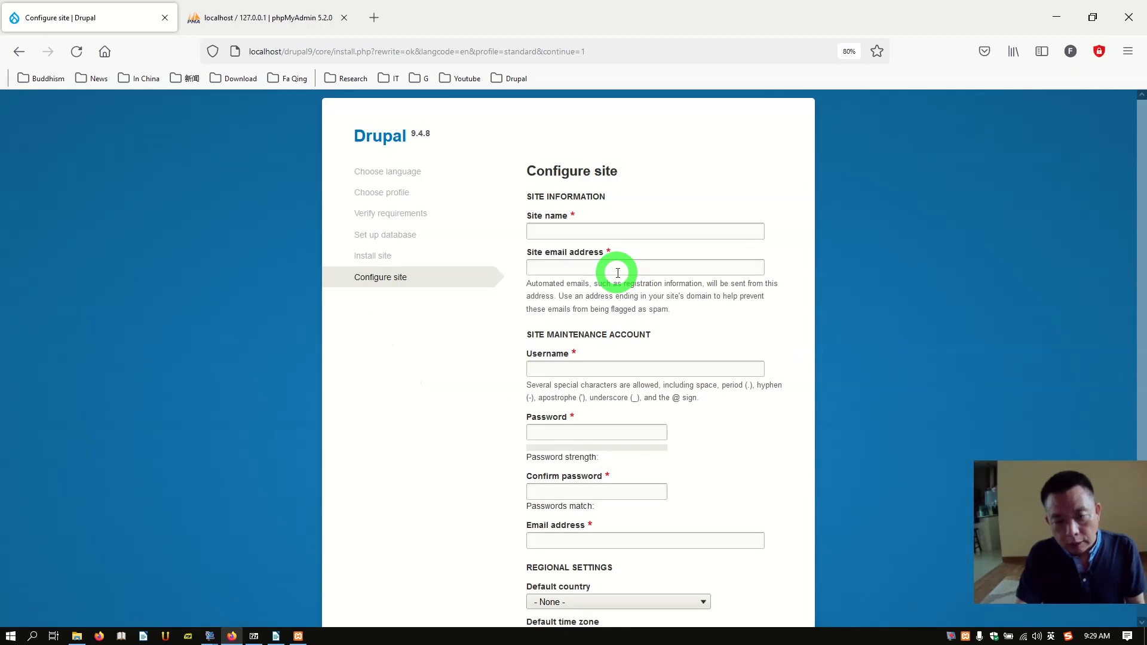
# Step: Name the site 'My Test Website' and fill in the site e-mail address
pyautogui.click(600, 229)
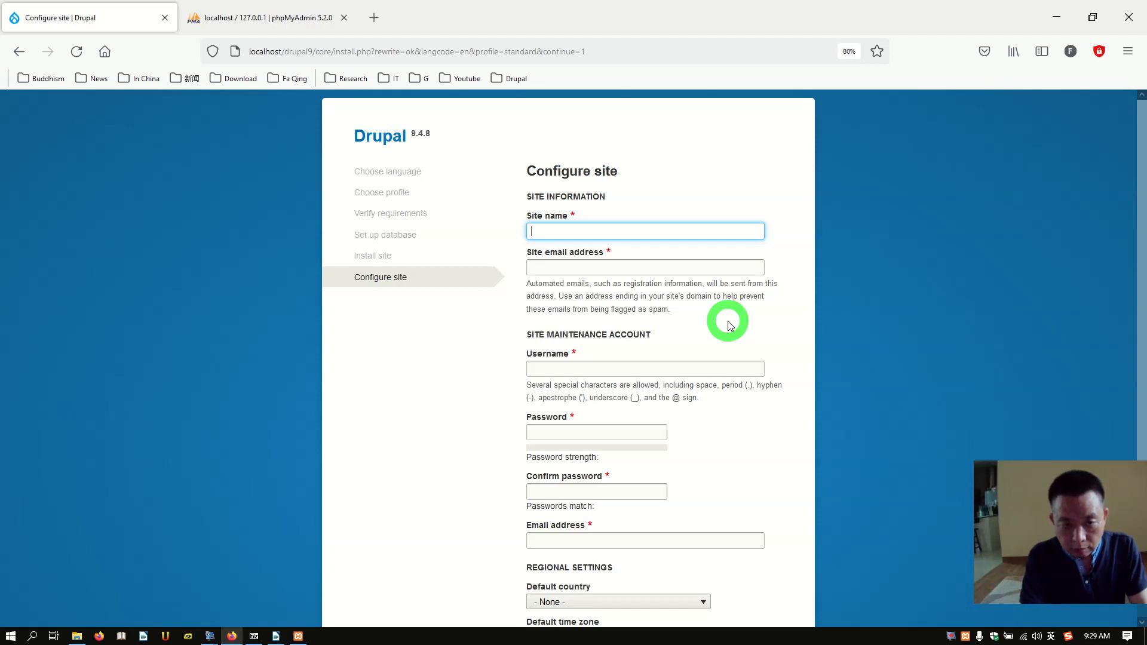
pyautogui.write('My W')
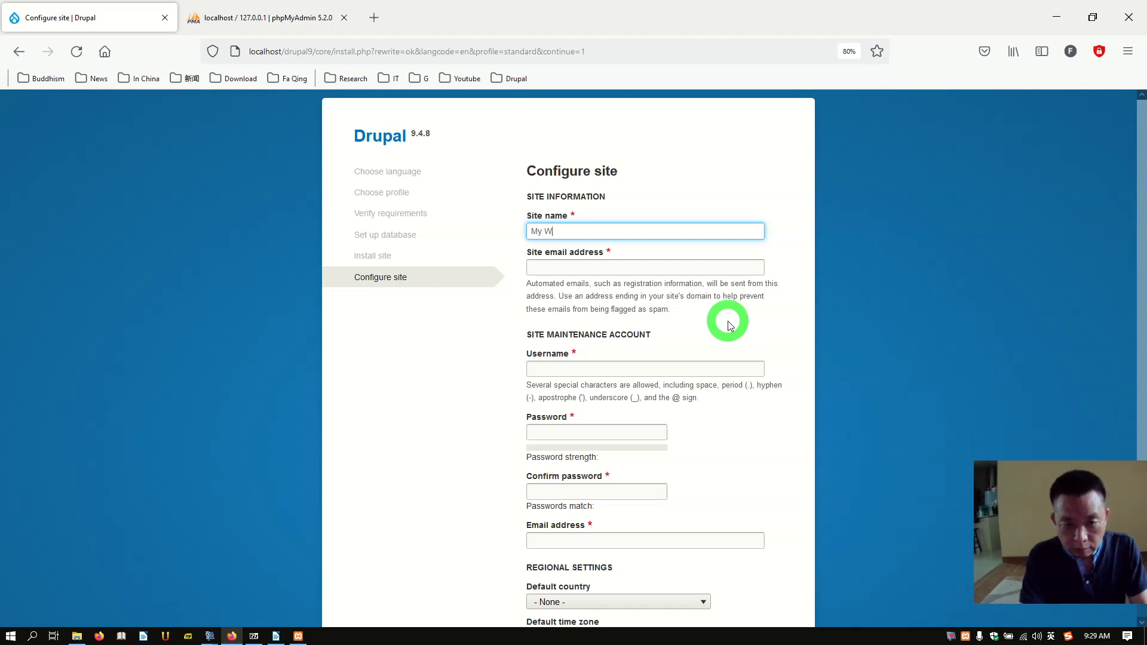
pyautogui.write('es')
pyautogui.press('BackSpace')
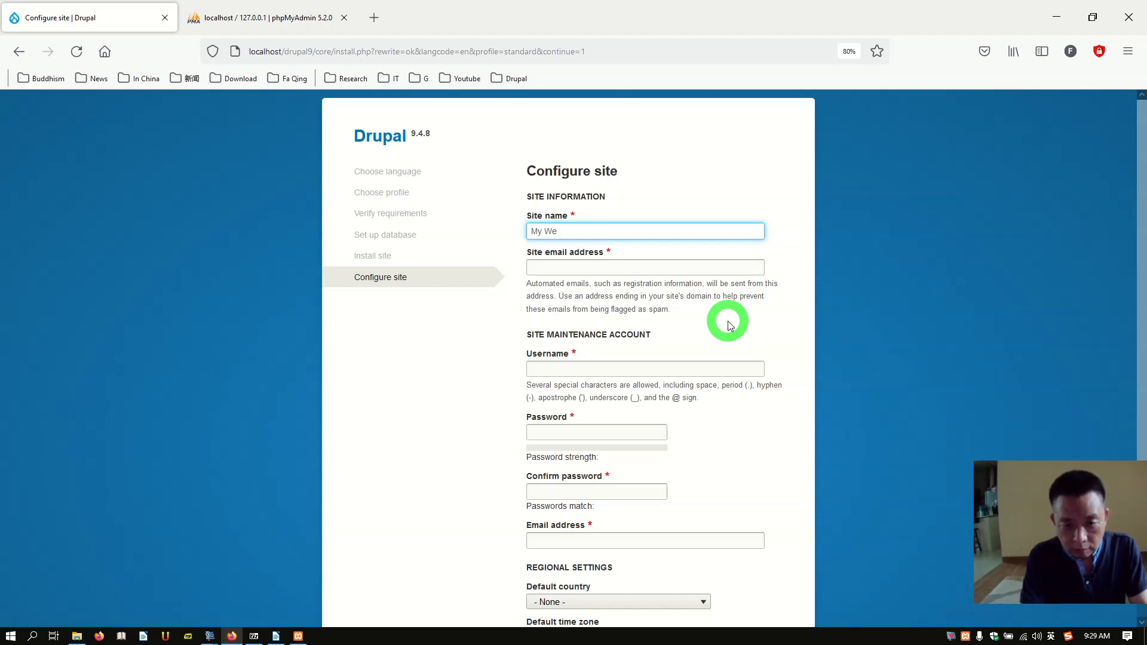
pyautogui.write('bsite')
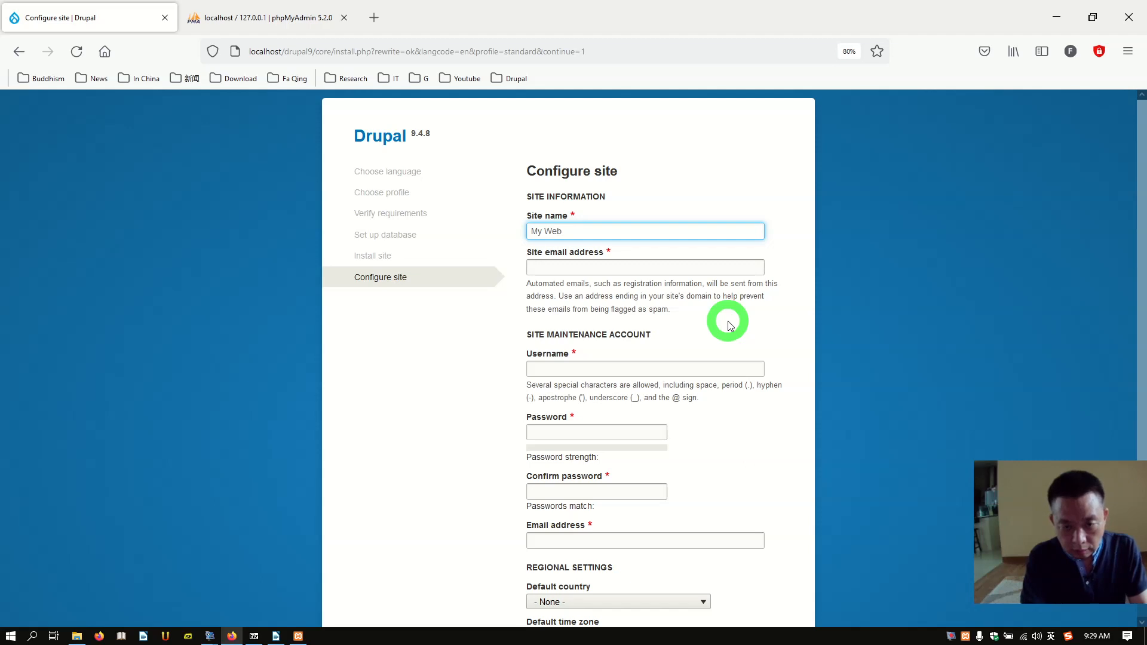
pyautogui.press('BackSpace')
pyautogui.write('Test Website')
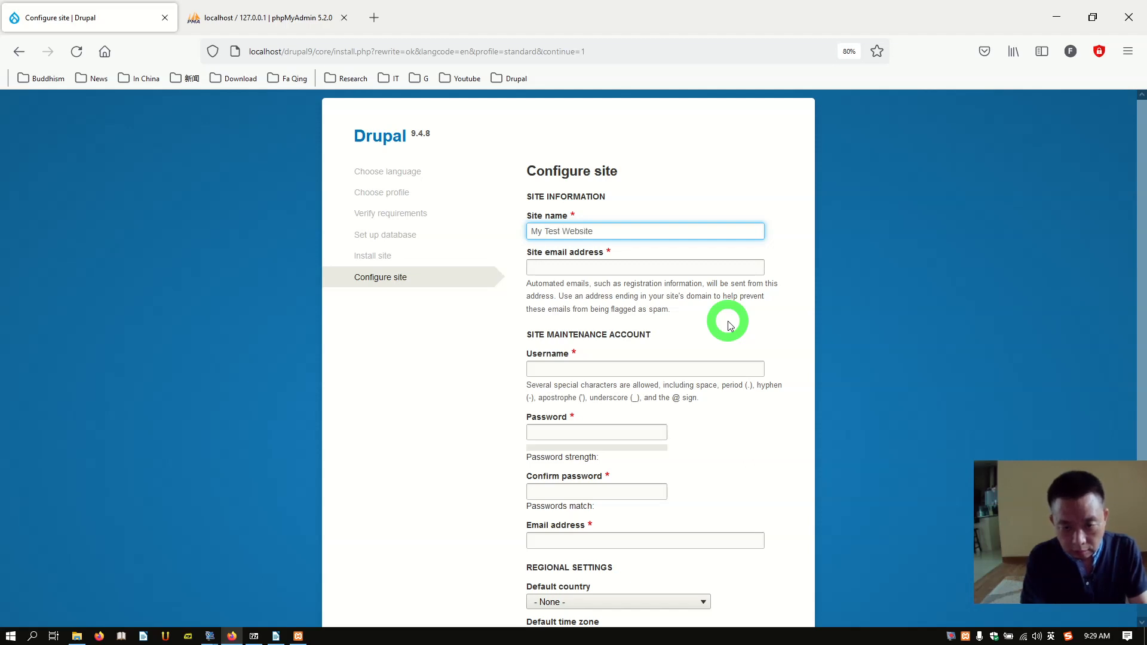
pyautogui.click(679, 270)
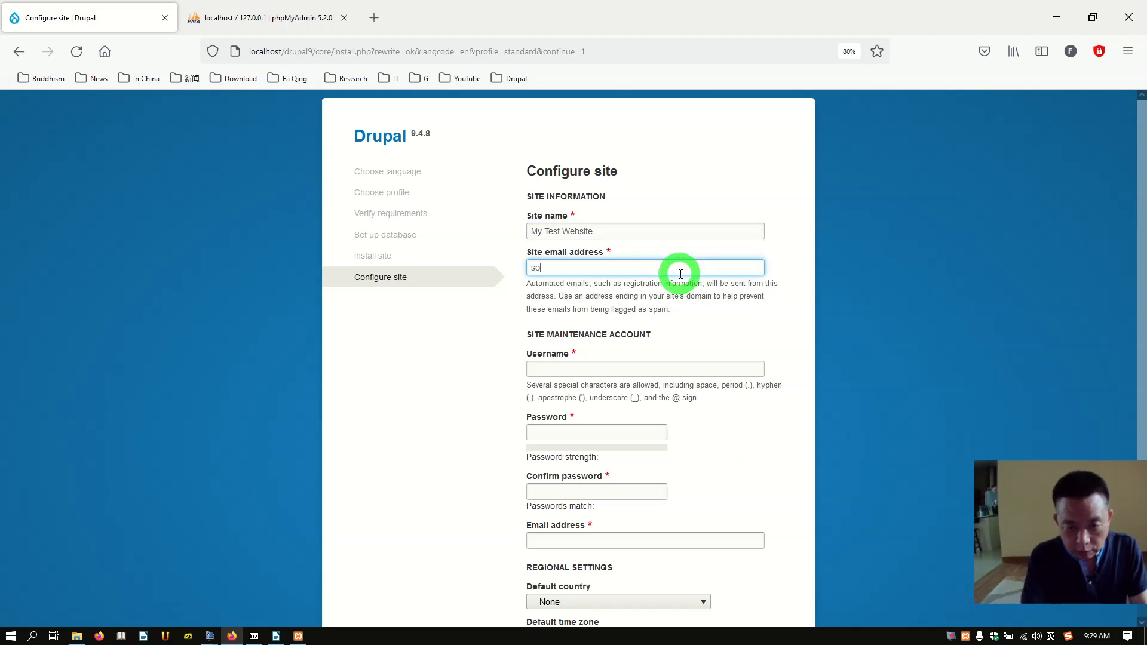
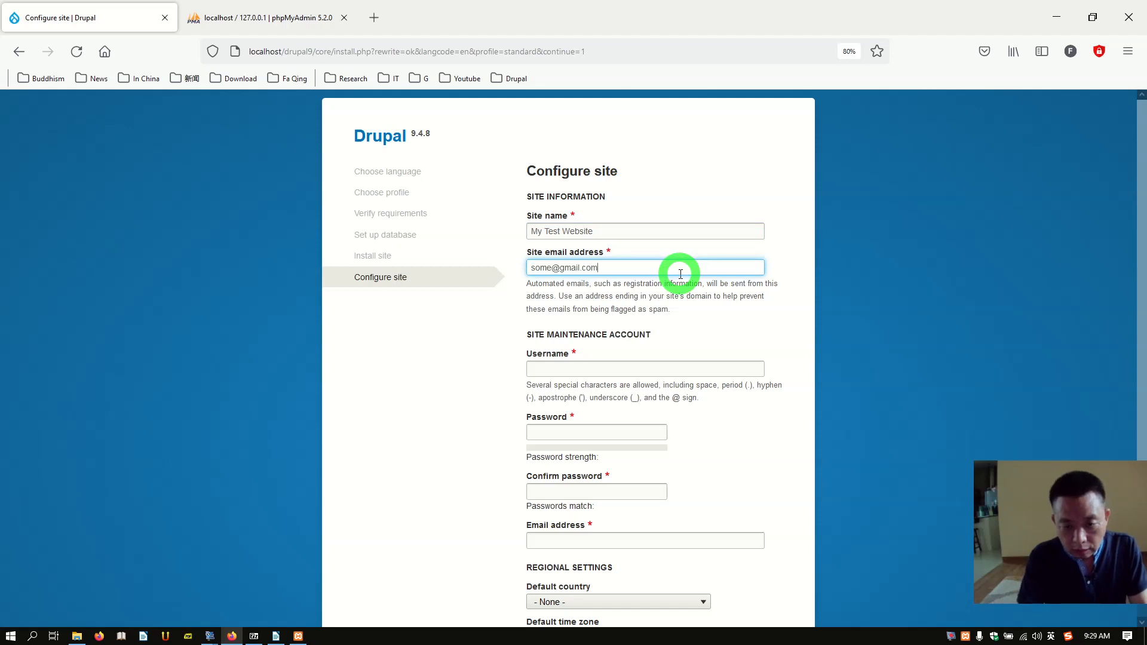
# Step: Set up the maintenance account with username admin and a password entered twice
pyautogui.click(610, 366)
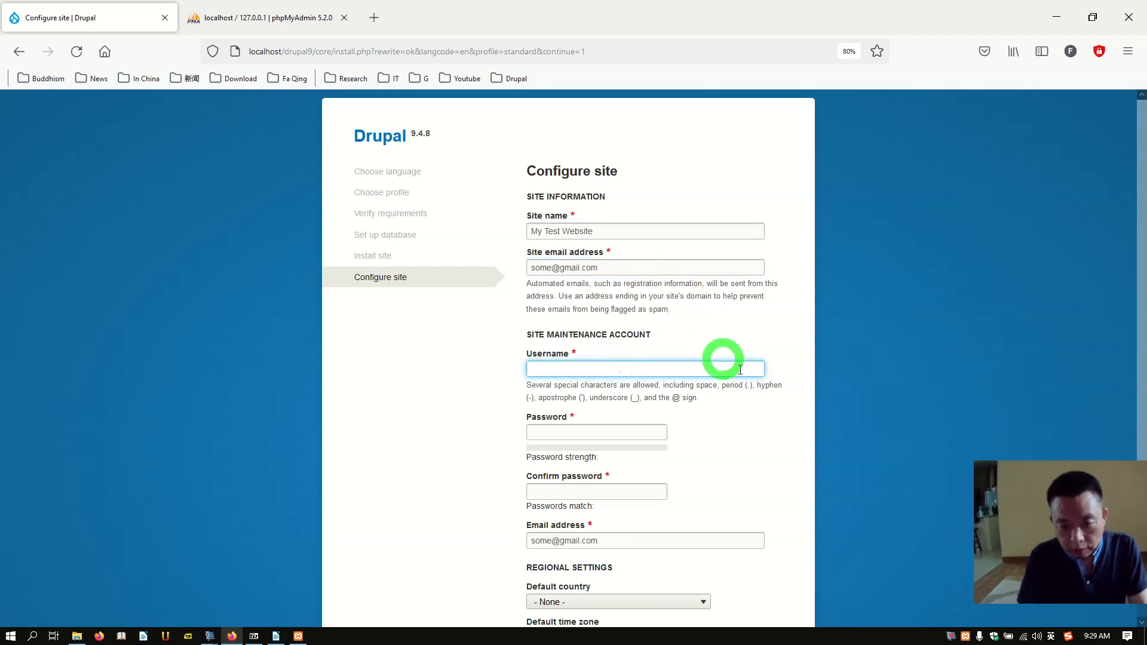
pyautogui.scroll(-2, 741, 376)
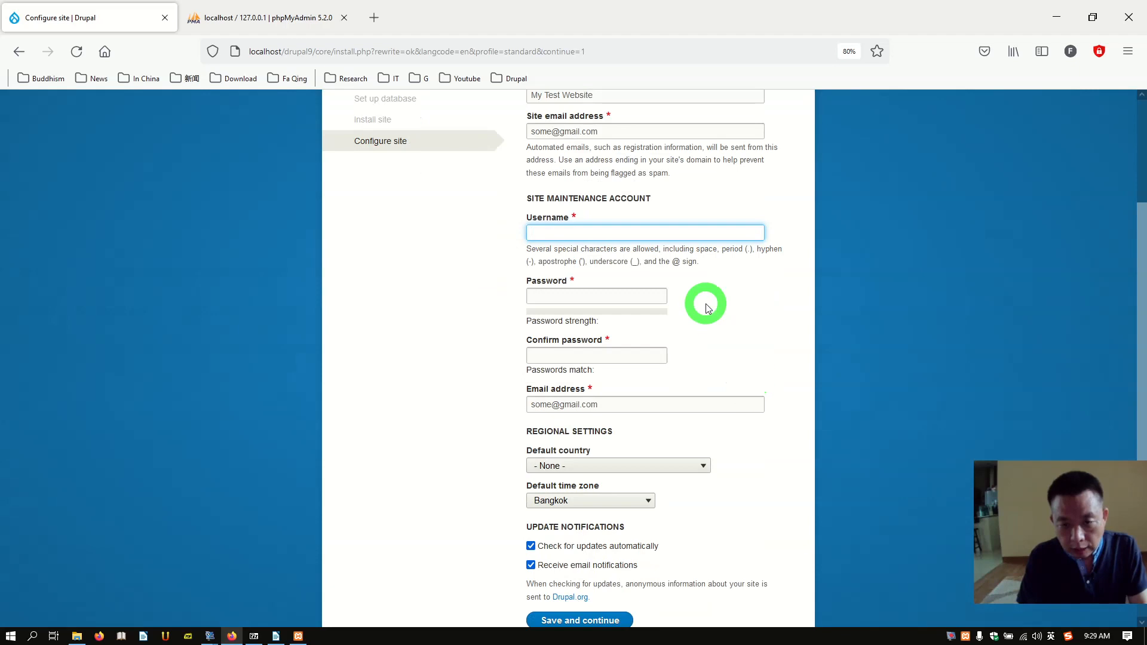
pyautogui.write('ad')
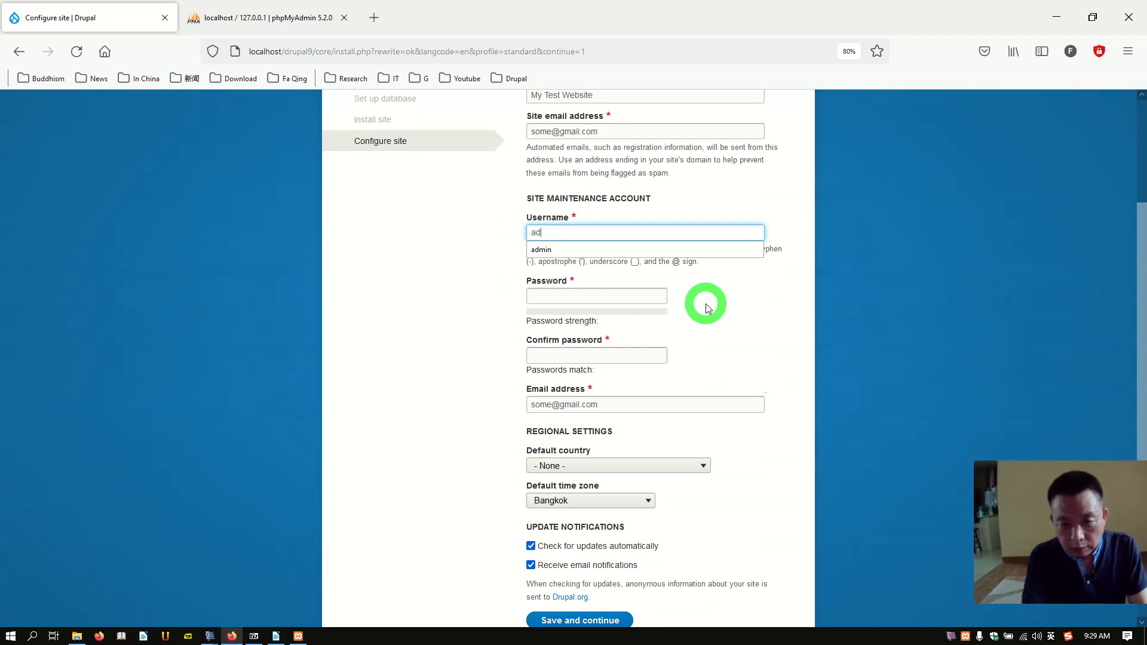
pyautogui.write('min')
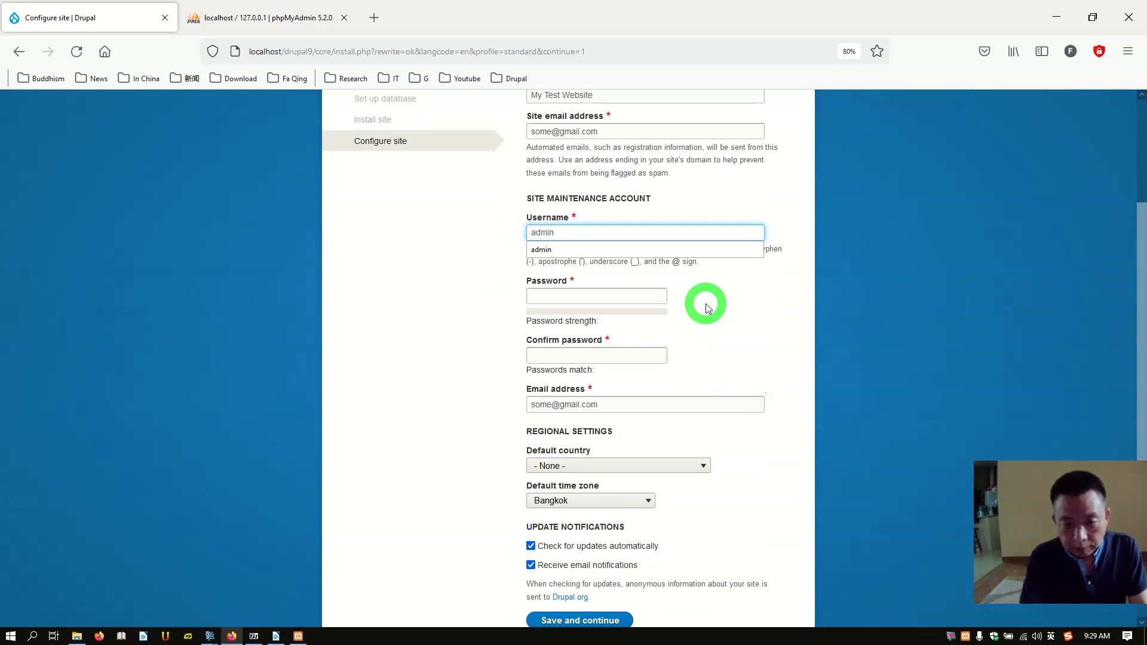
pyautogui.click(646, 298)
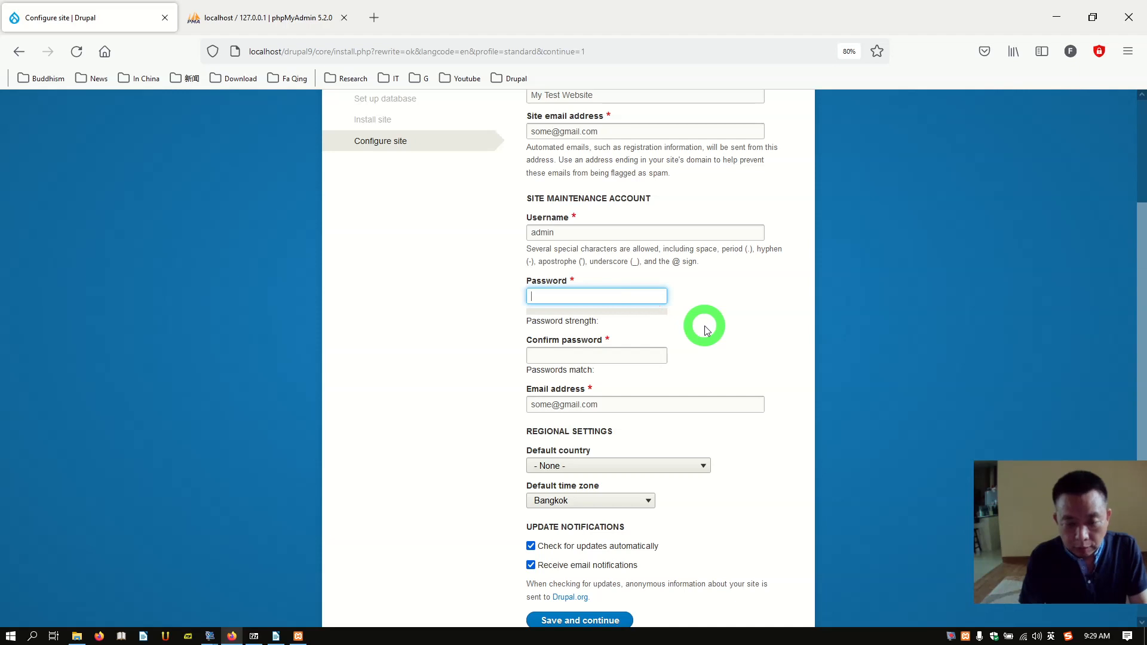
pyautogui.write('a')
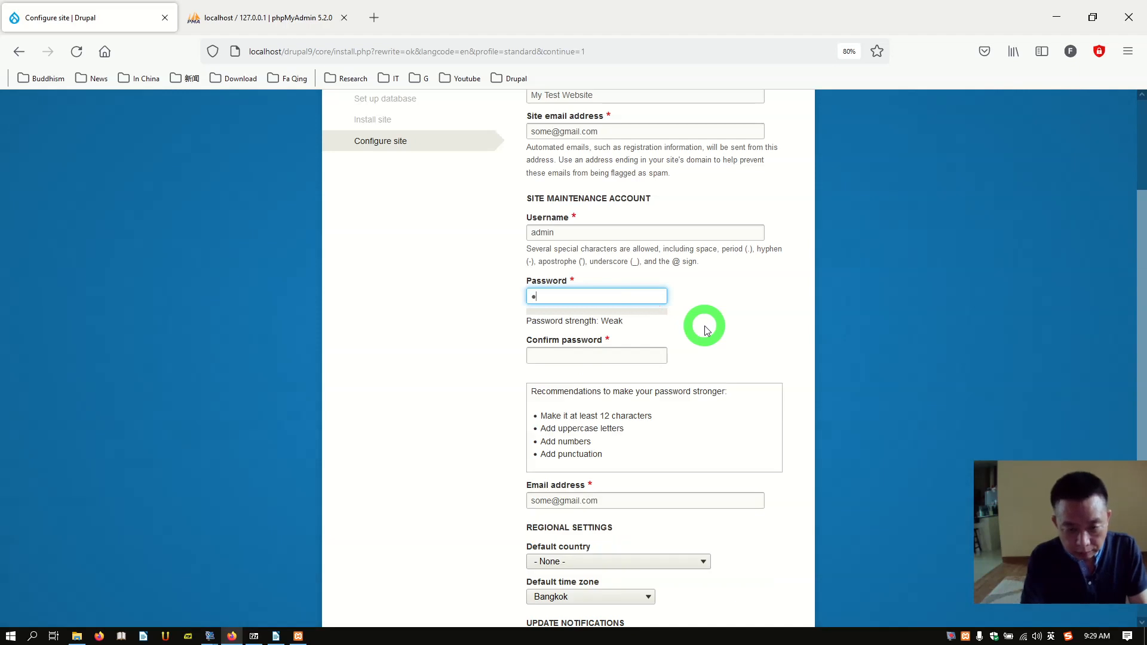
pyautogui.write('bc')
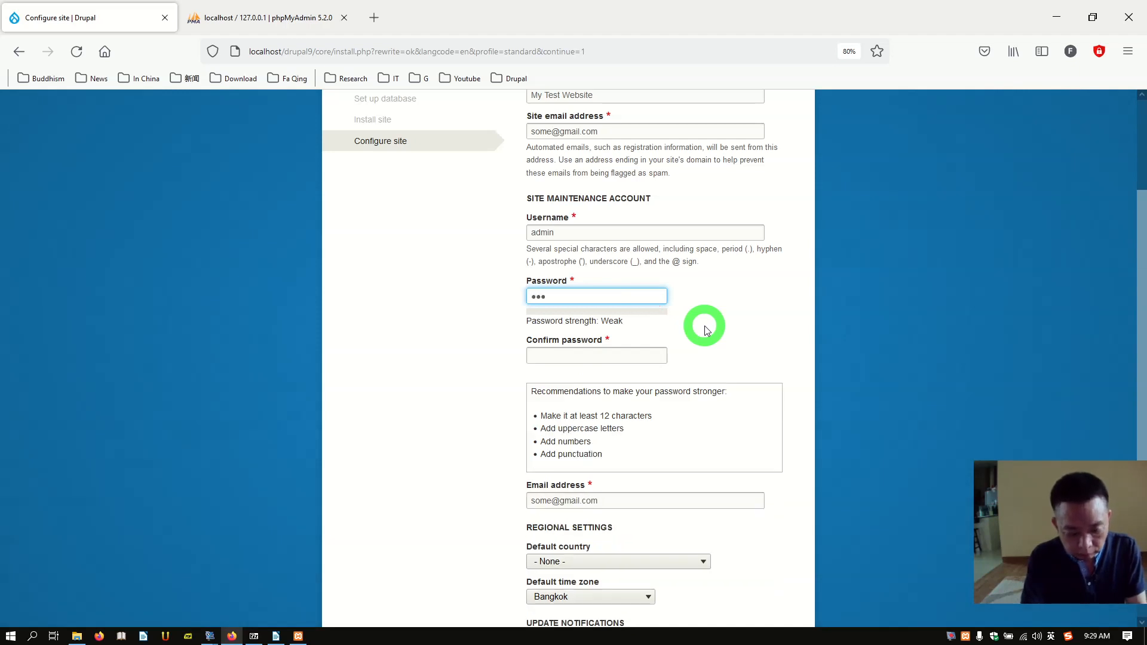
pyautogui.write('12345')
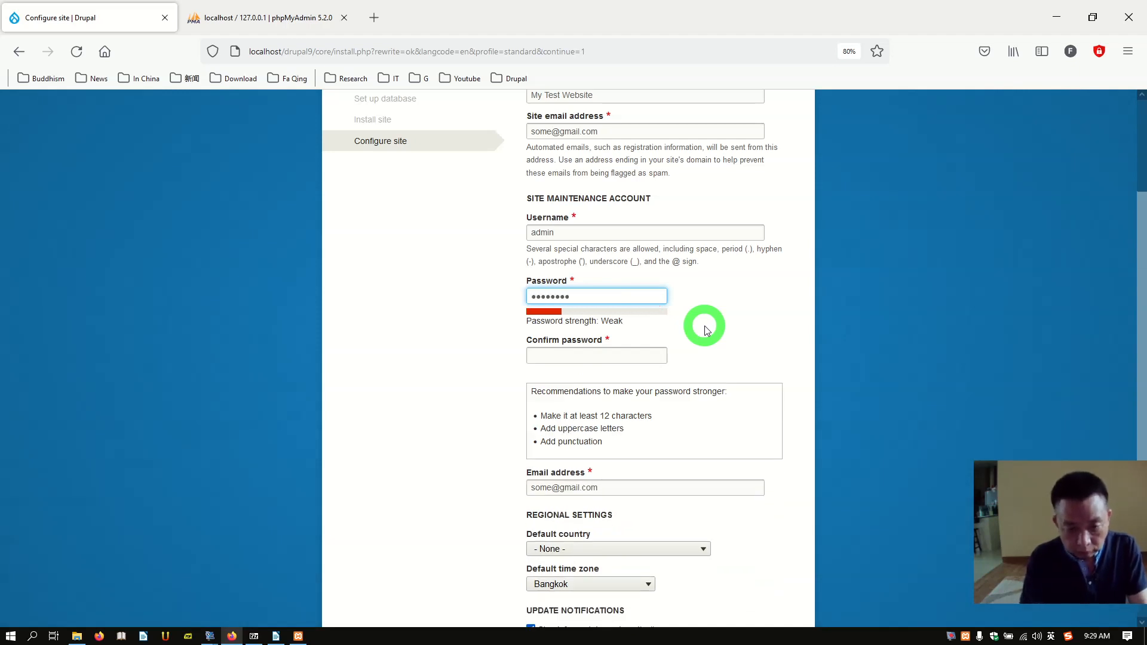
pyautogui.click(661, 359)
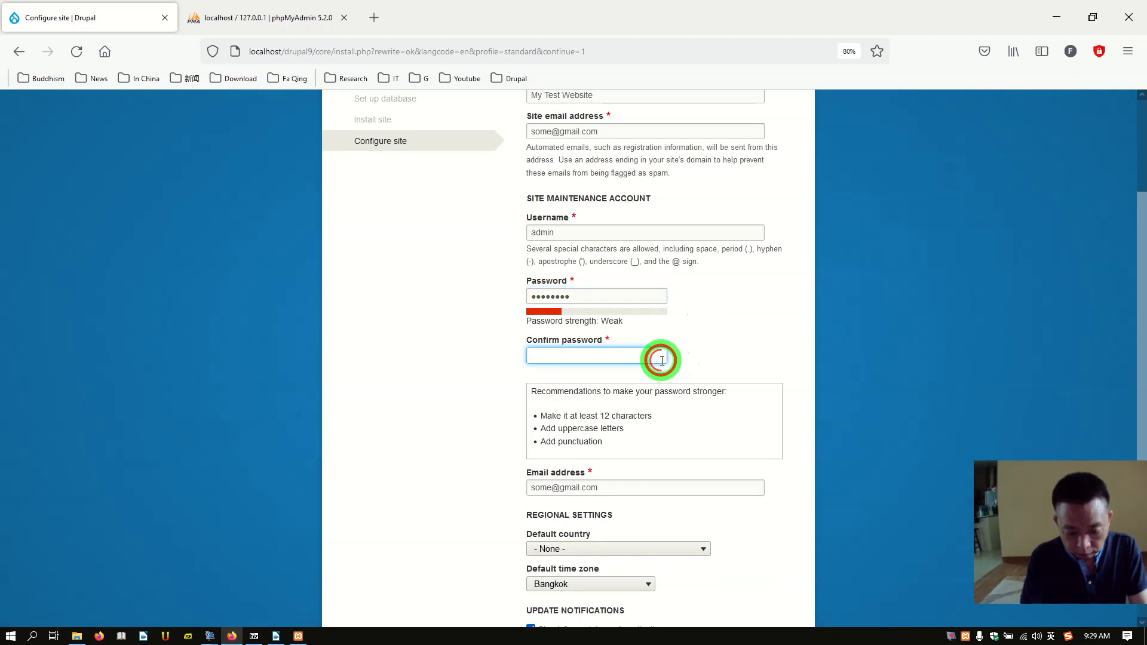
pyautogui.write('abc1')
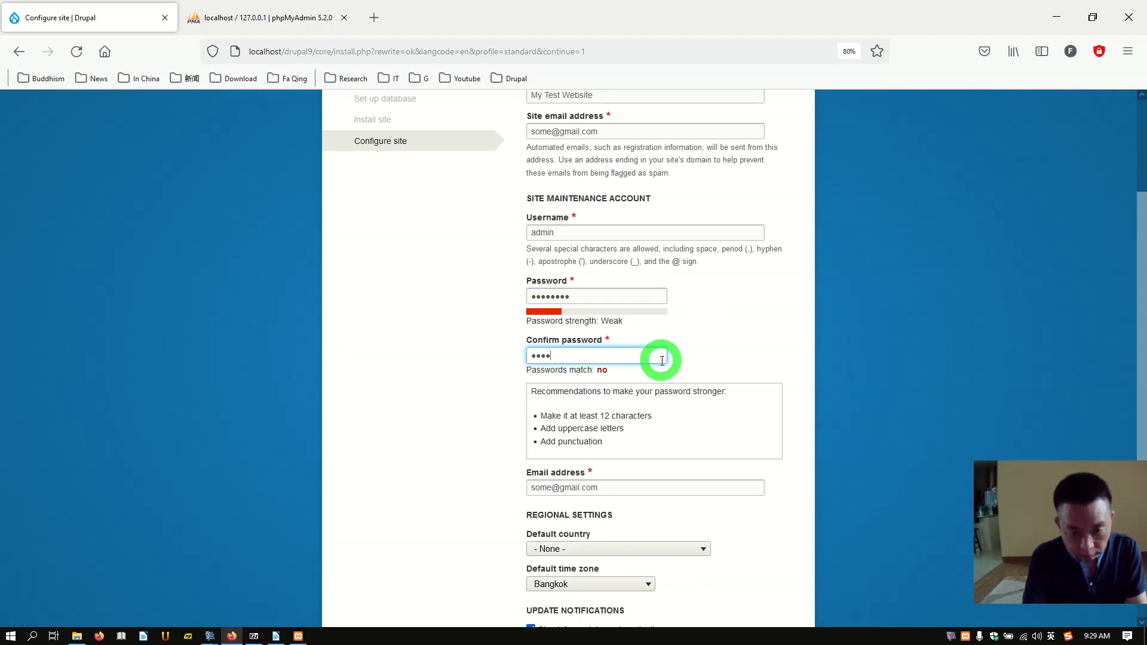
pyautogui.write('2345')
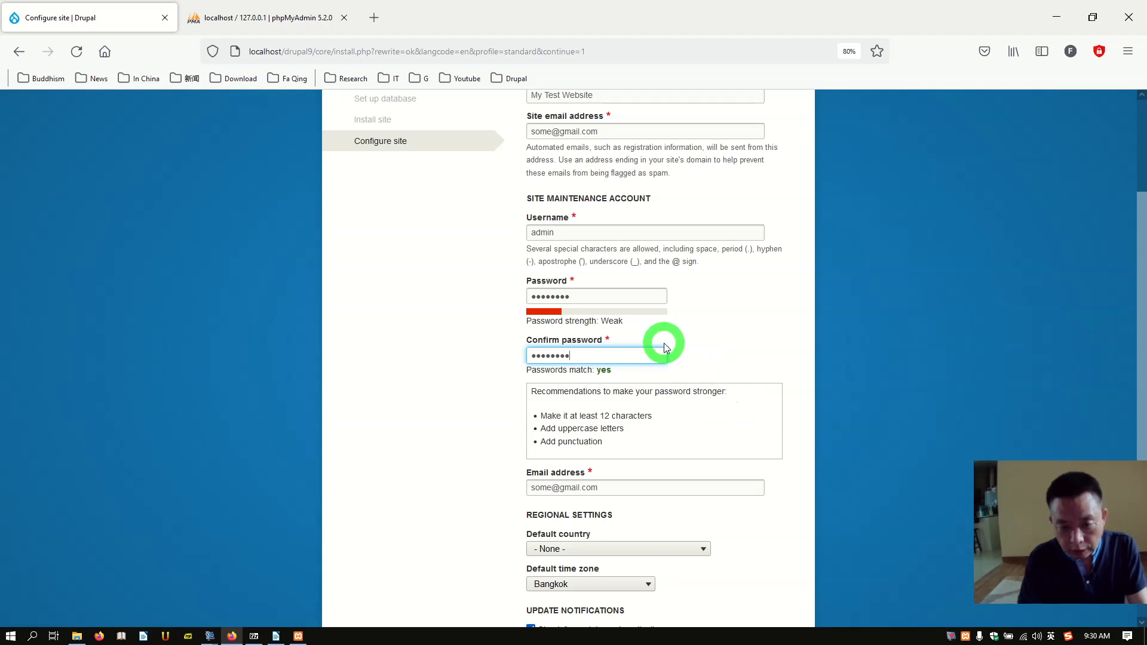
# Step: Turn off update e-mail notifications and submit the site configuration
pyautogui.scroll(-3, 665, 345)
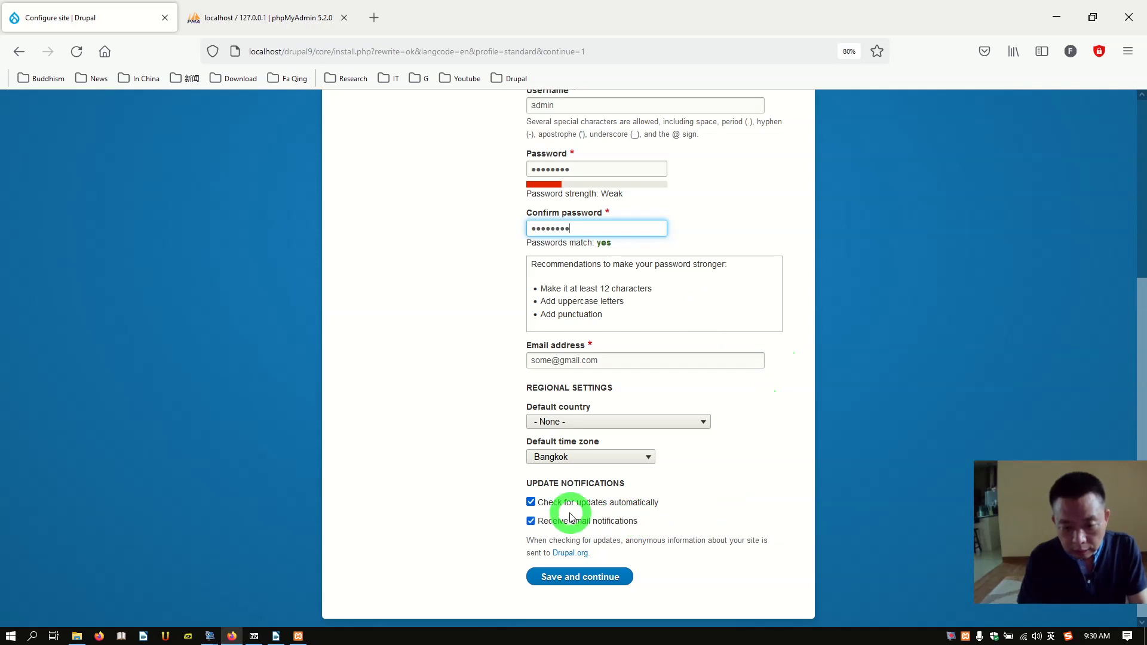
pyautogui.click(539, 524)
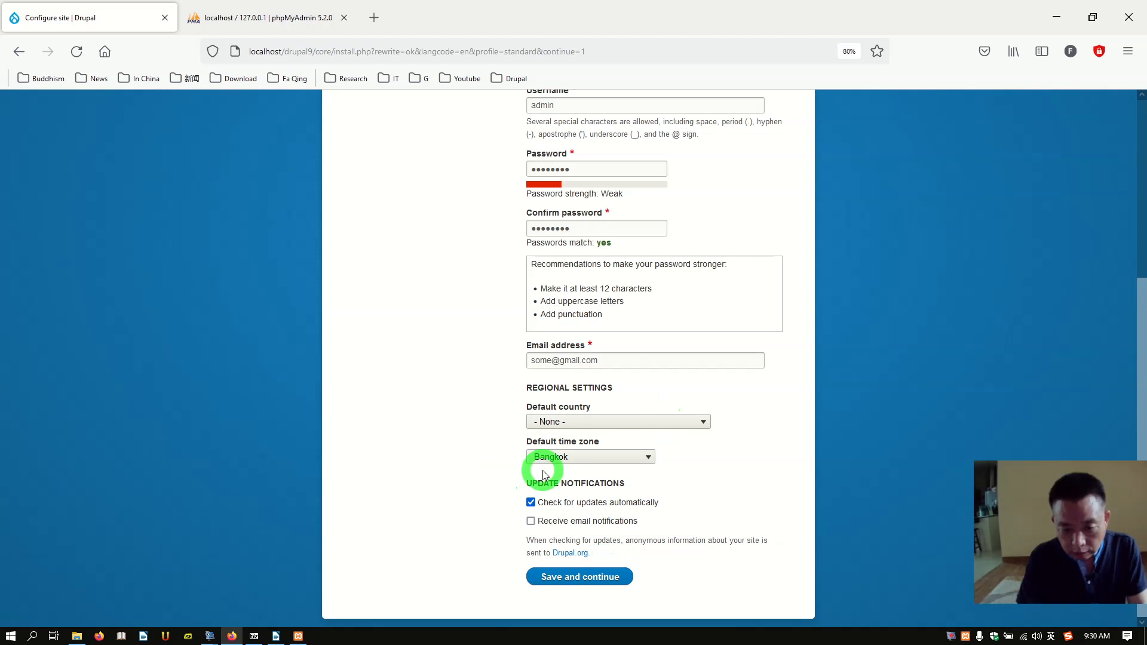
pyautogui.click(566, 578)
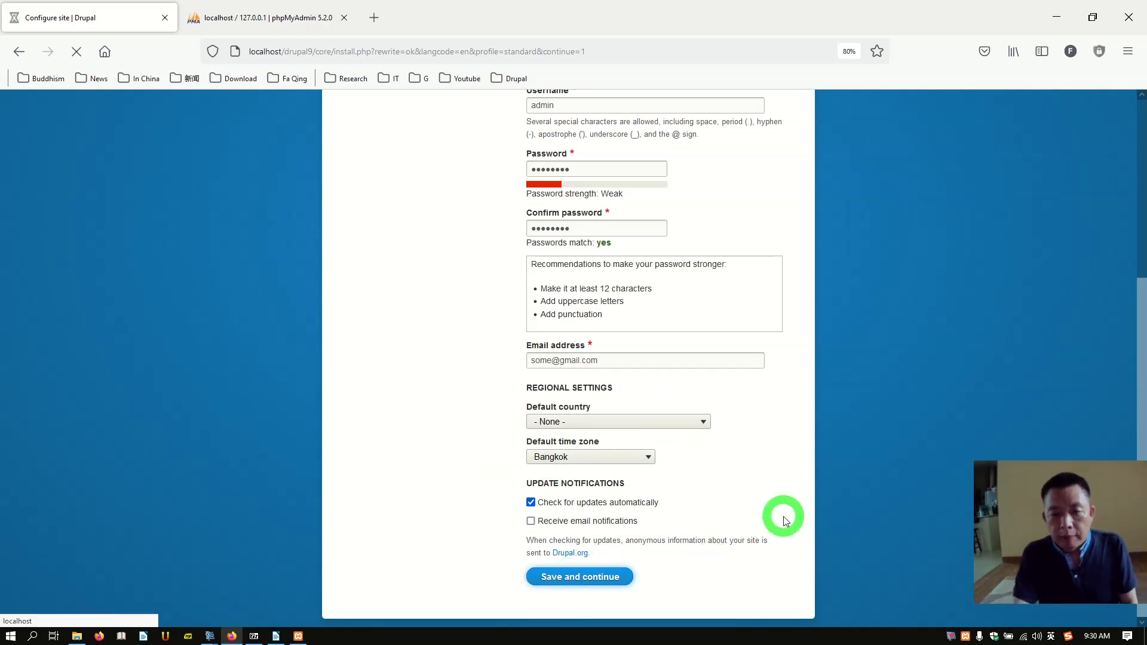
# Step: Close the phpMyAdmin browser tab once the installation finishes
pyautogui.scroll(5, 785, 521)
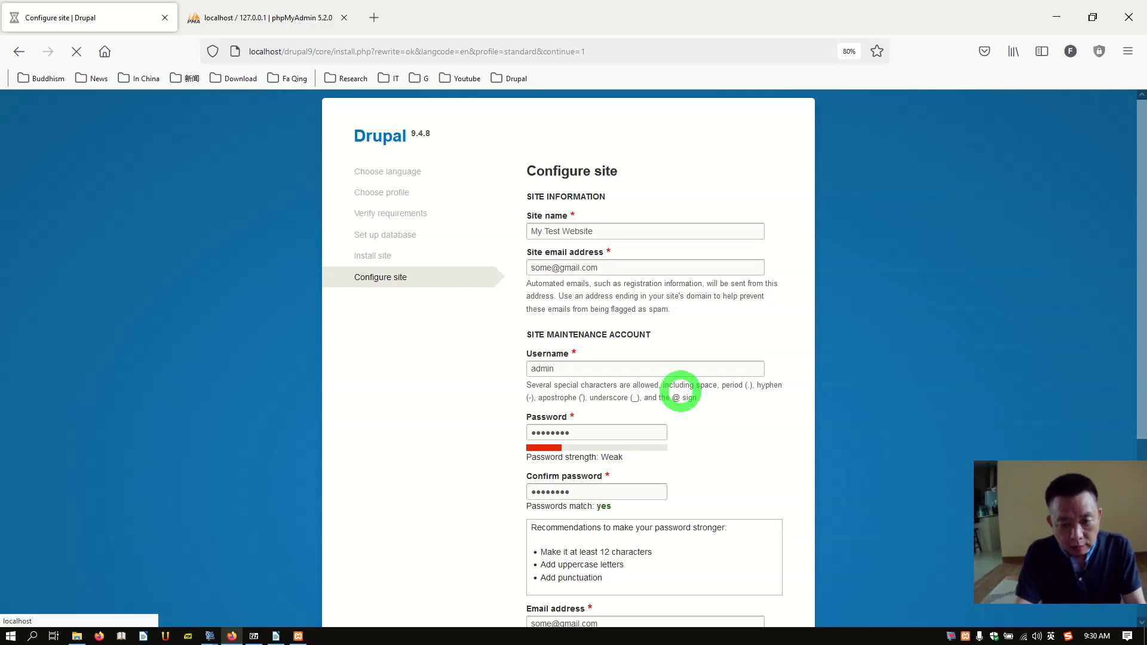
pyautogui.click(296, 30)
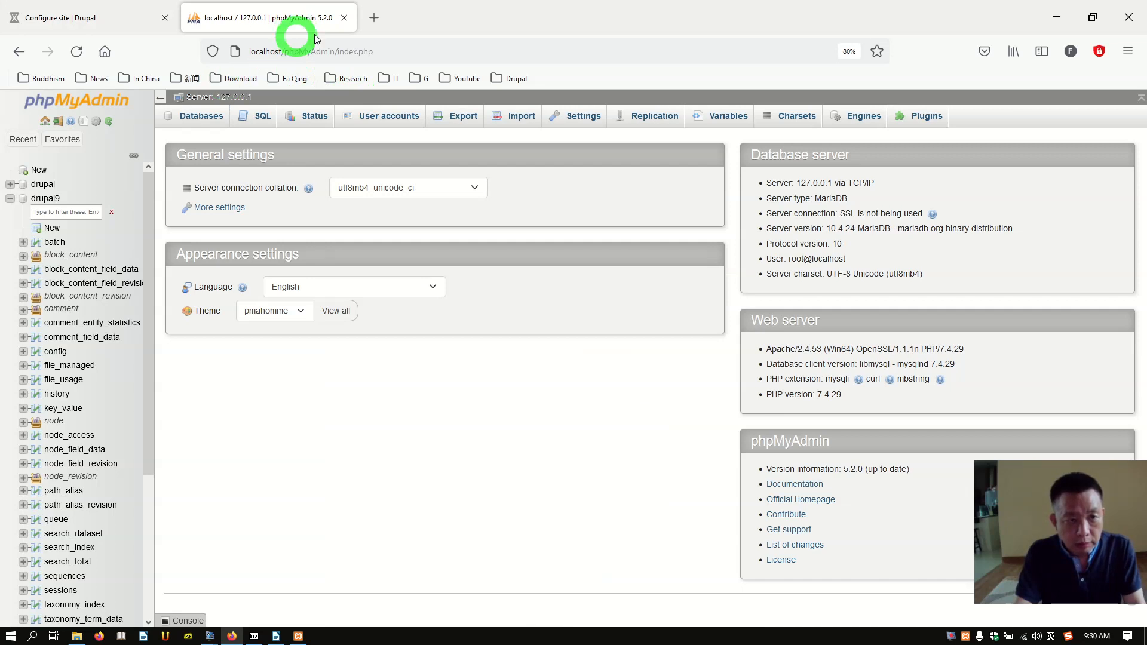
pyautogui.click(343, 19)
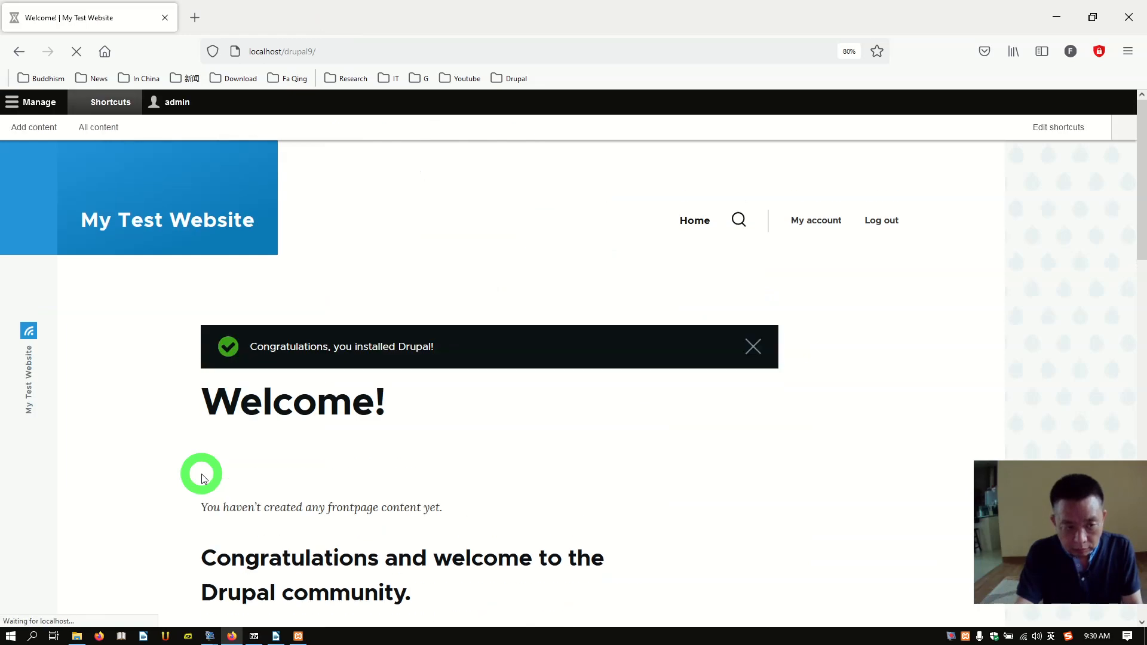
# Step: Scroll through the new My Test Website front page with its congratulations message
pyautogui.scroll(-5, 401, 459)
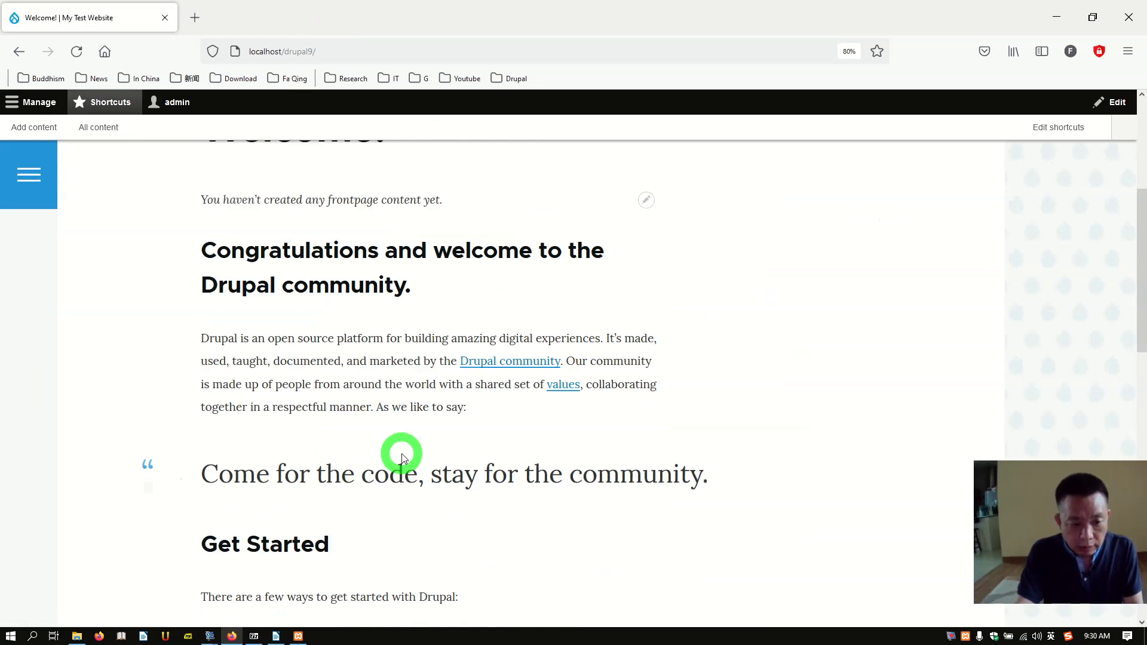
pyautogui.scroll(-5, 461, 449)
pyautogui.scroll(10, 461, 450)
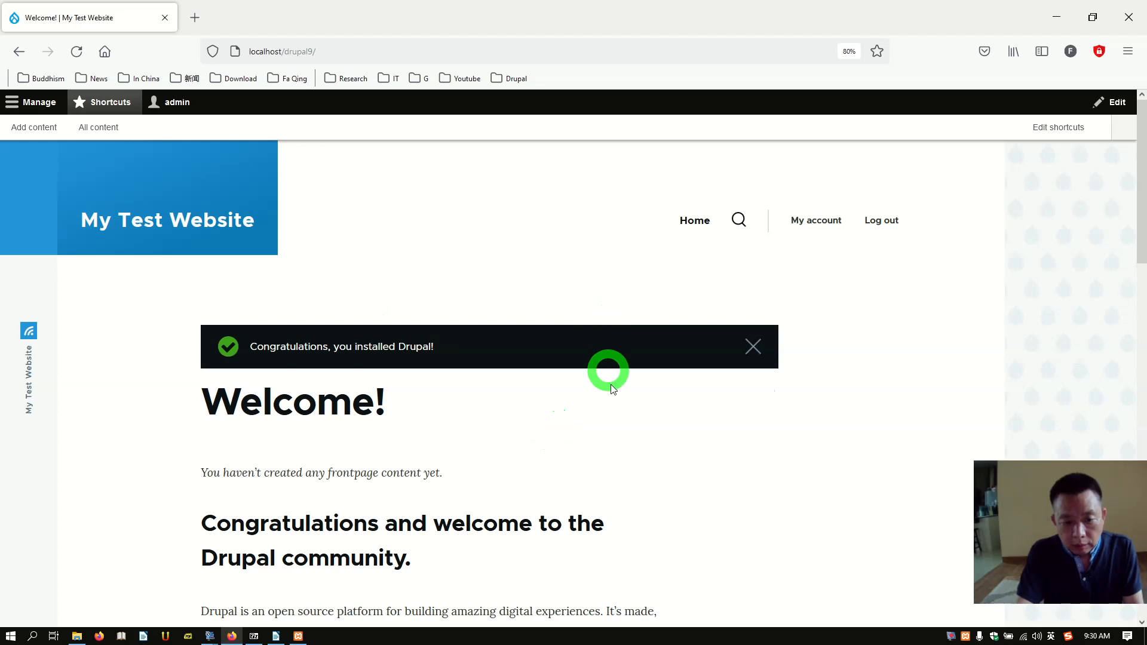
pyautogui.scroll(-5, 619, 399)
pyautogui.scroll(5, 618, 399)
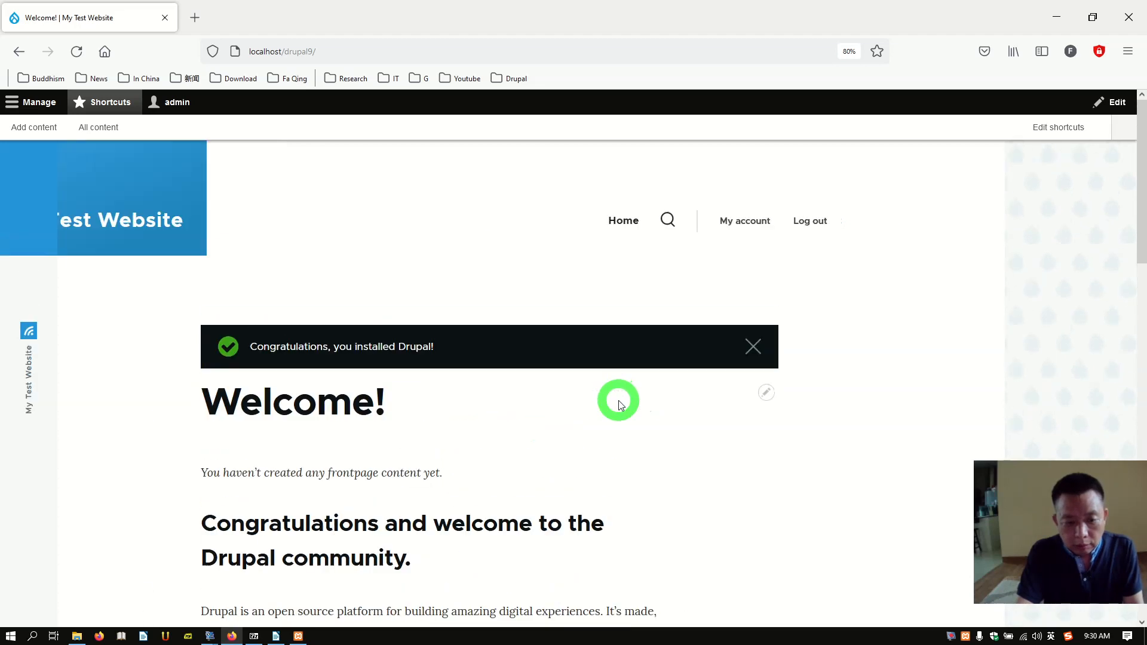
pyautogui.scroll(-5, 620, 406)
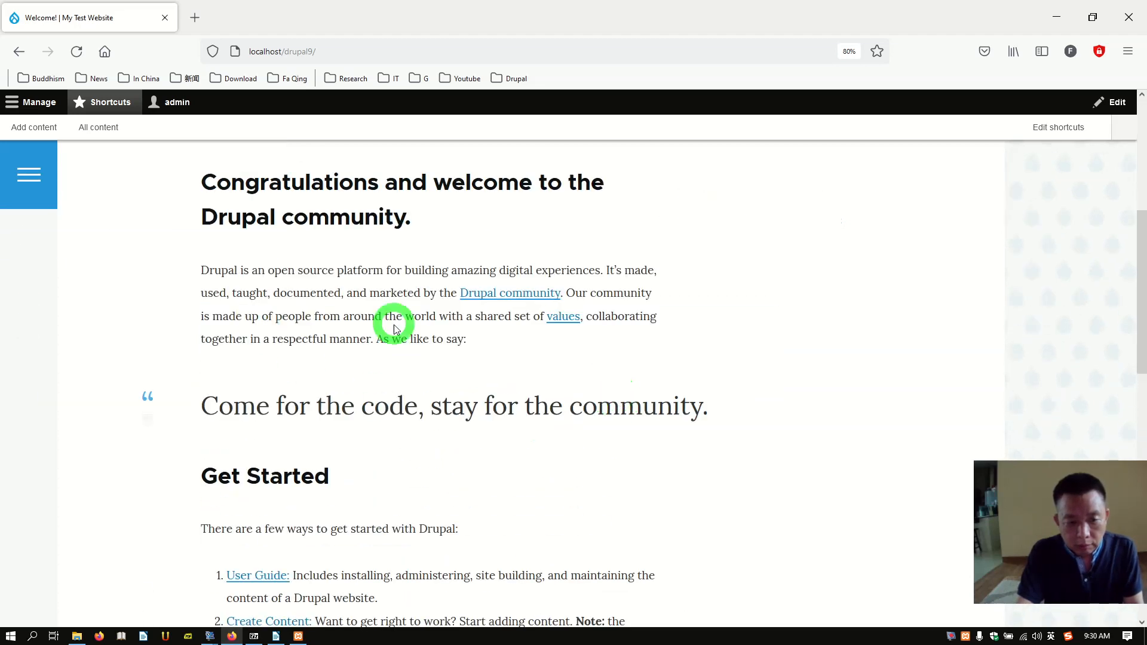
pyautogui.scroll(3, 392, 325)
pyautogui.scroll(-5, 394, 325)
pyautogui.scroll(6, 482, 352)
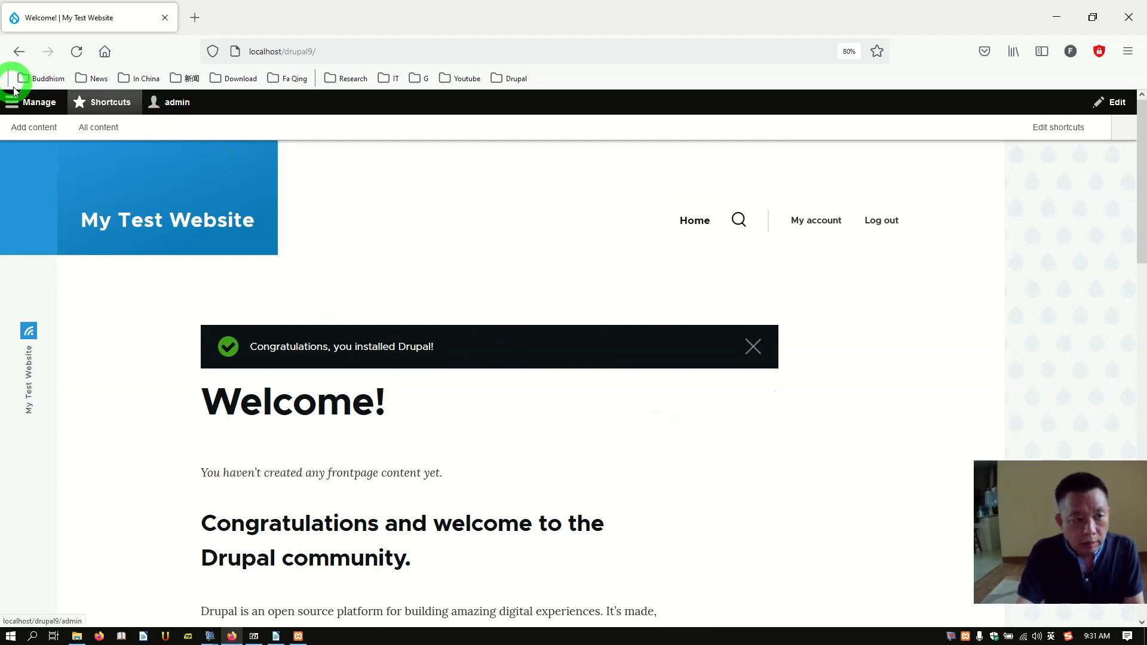
# Step: Navigate via Manage > Structure to the Content types list showing Article and Basic page
pyautogui.click(28, 104)
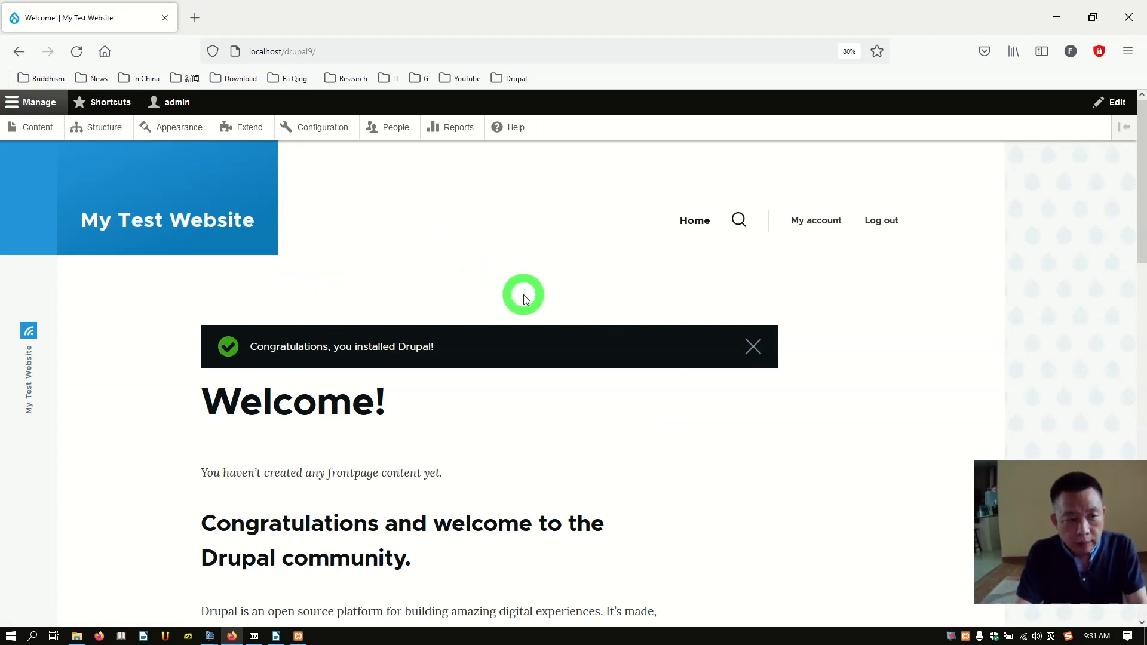
pyautogui.click(103, 135)
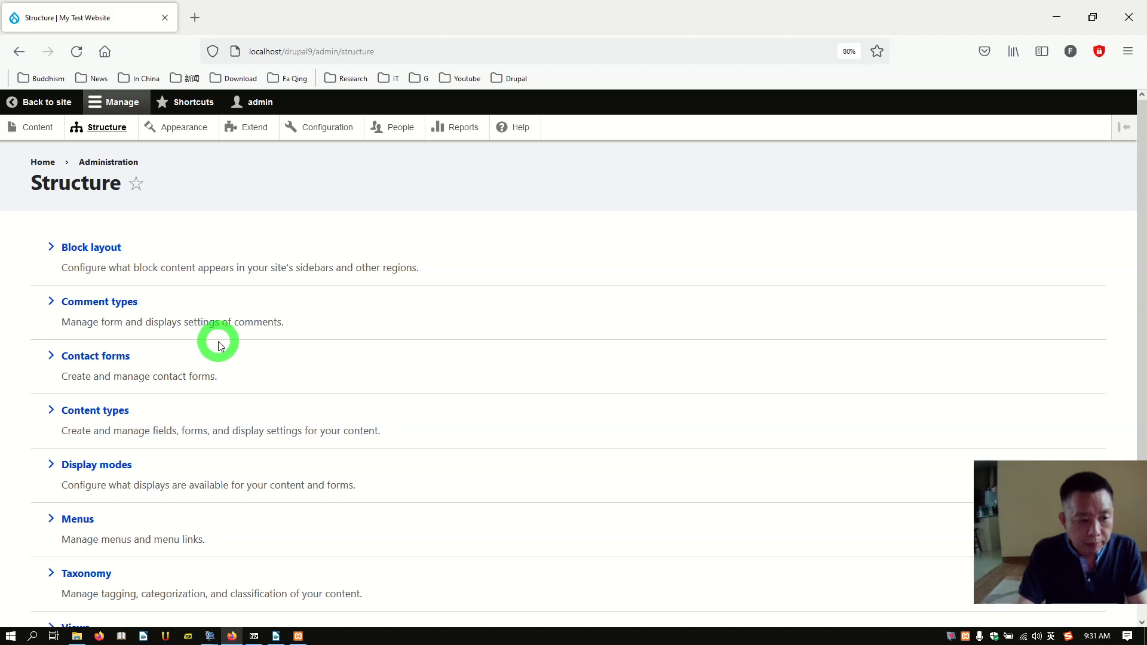
pyautogui.scroll(-3, 221, 344)
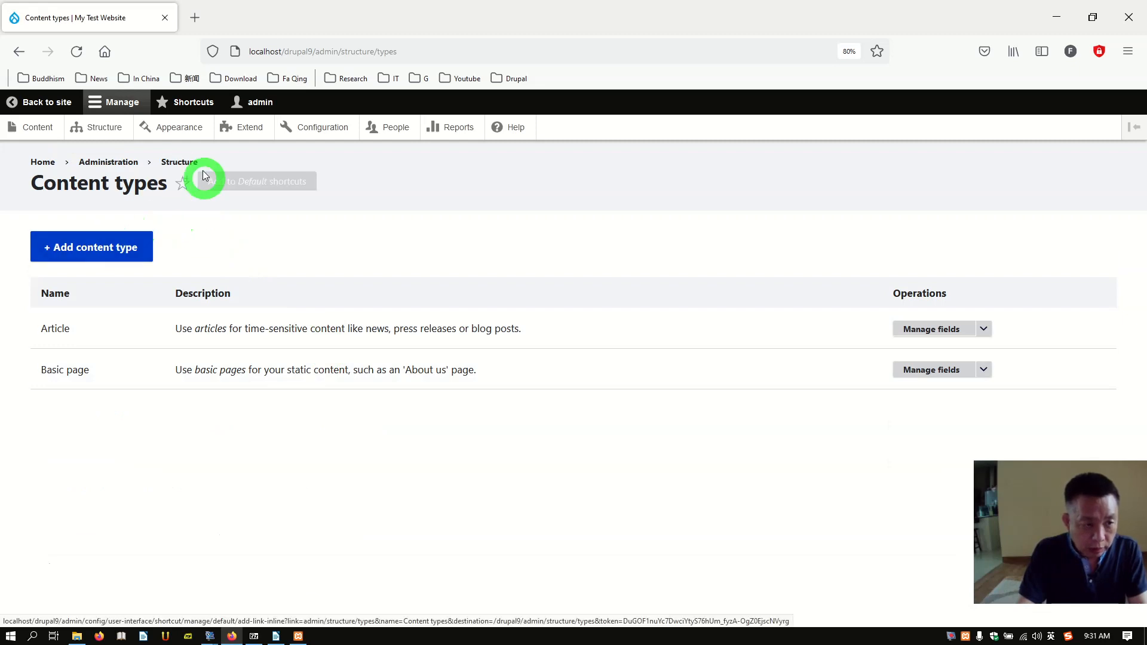
pyautogui.click(187, 106)
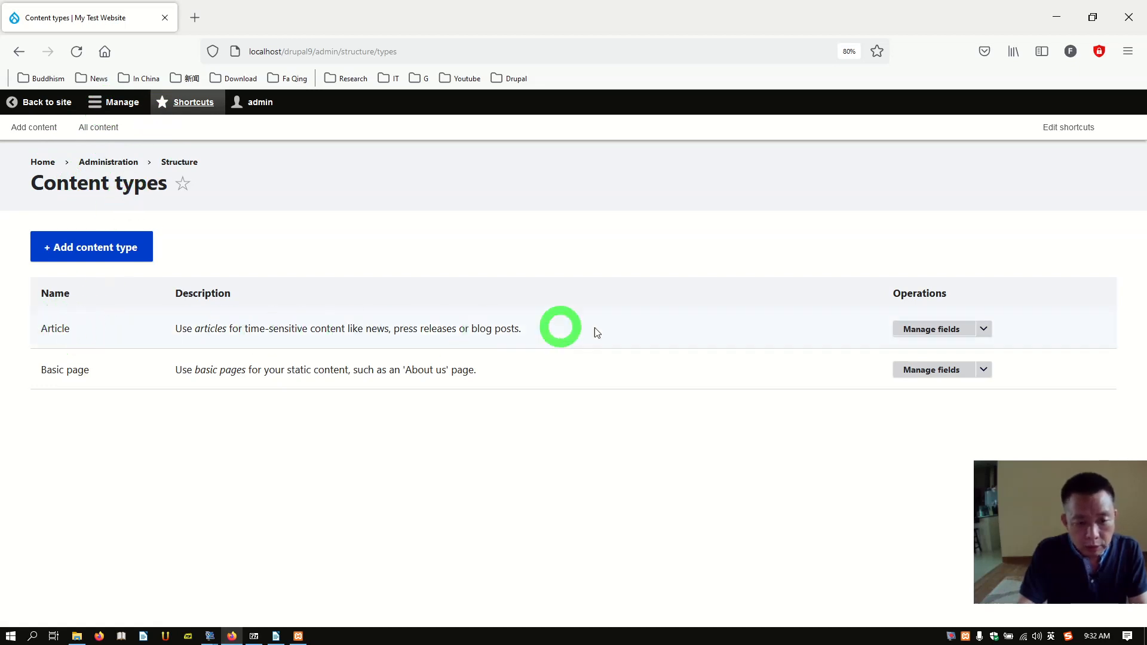
# Step: Open Article's field list and choose Image as the new field's type
pyautogui.click(943, 332)
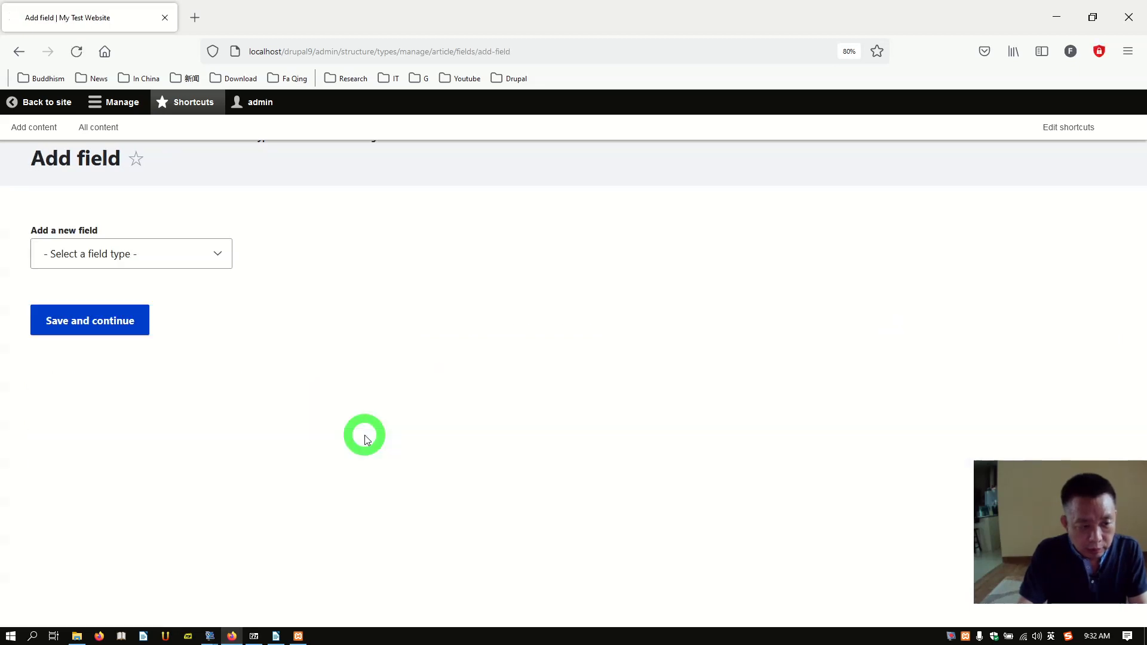
pyautogui.click(211, 262)
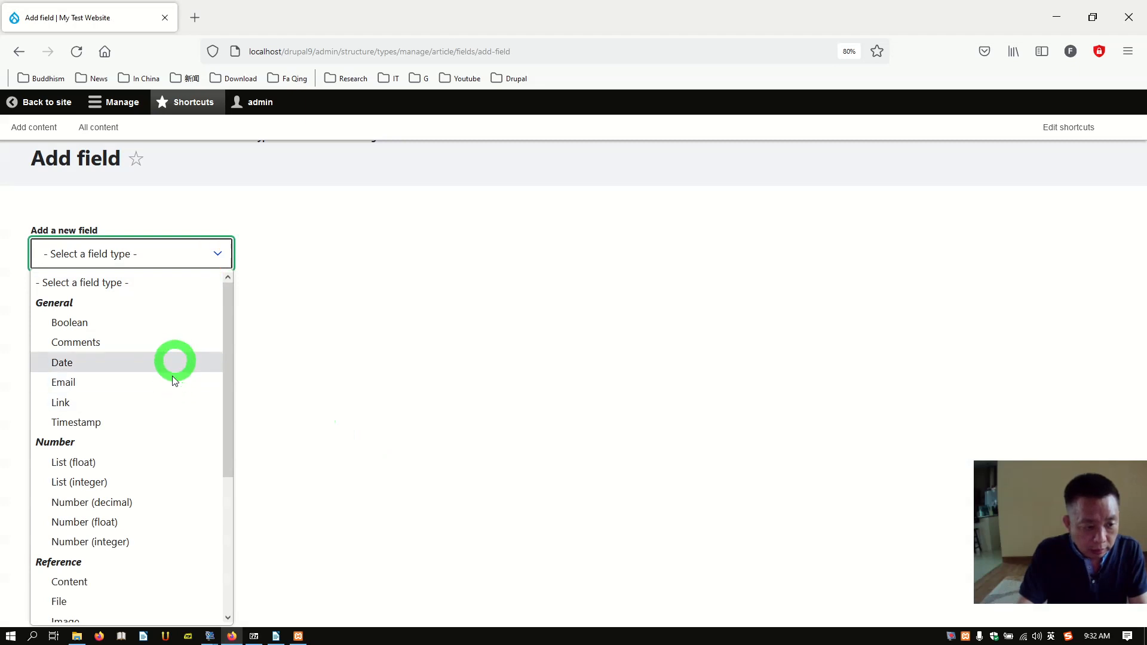
pyautogui.scroll(-3, 154, 523)
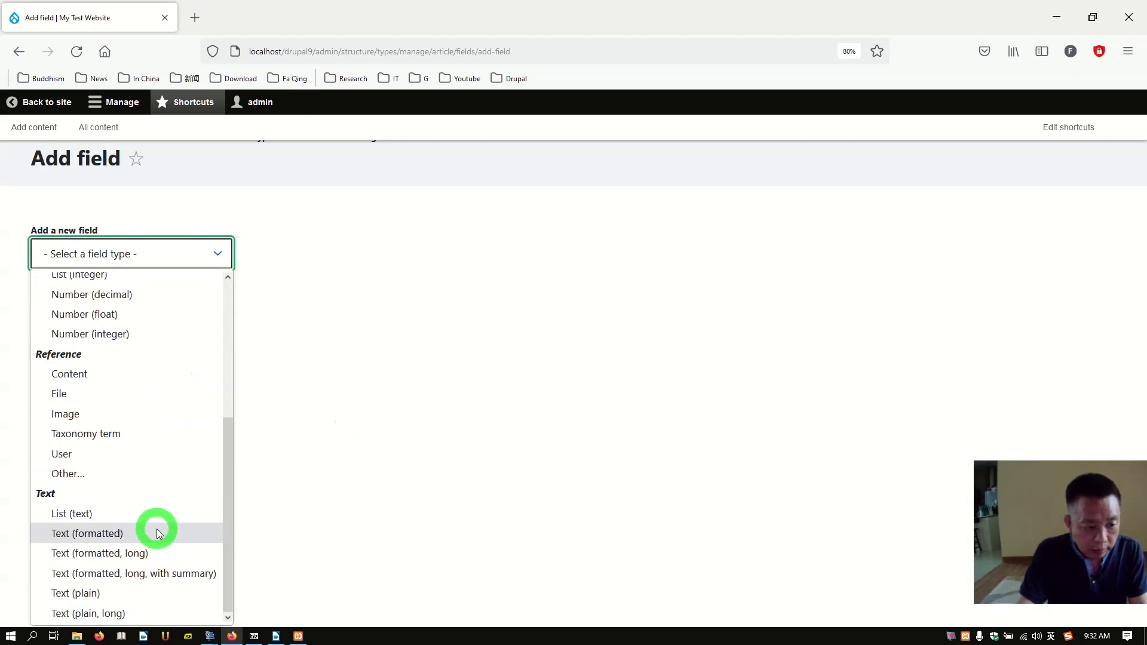
pyautogui.click(102, 417)
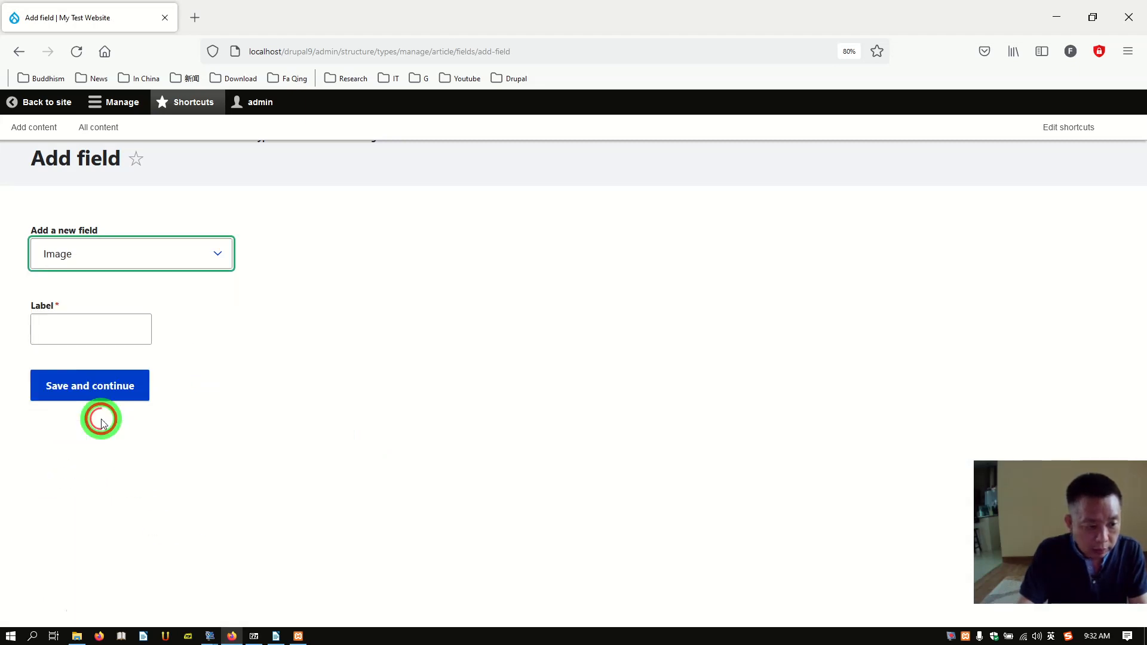
# Step: Label the new image field 'More photo' (machine name field_more_photo)
pyautogui.click(105, 335)
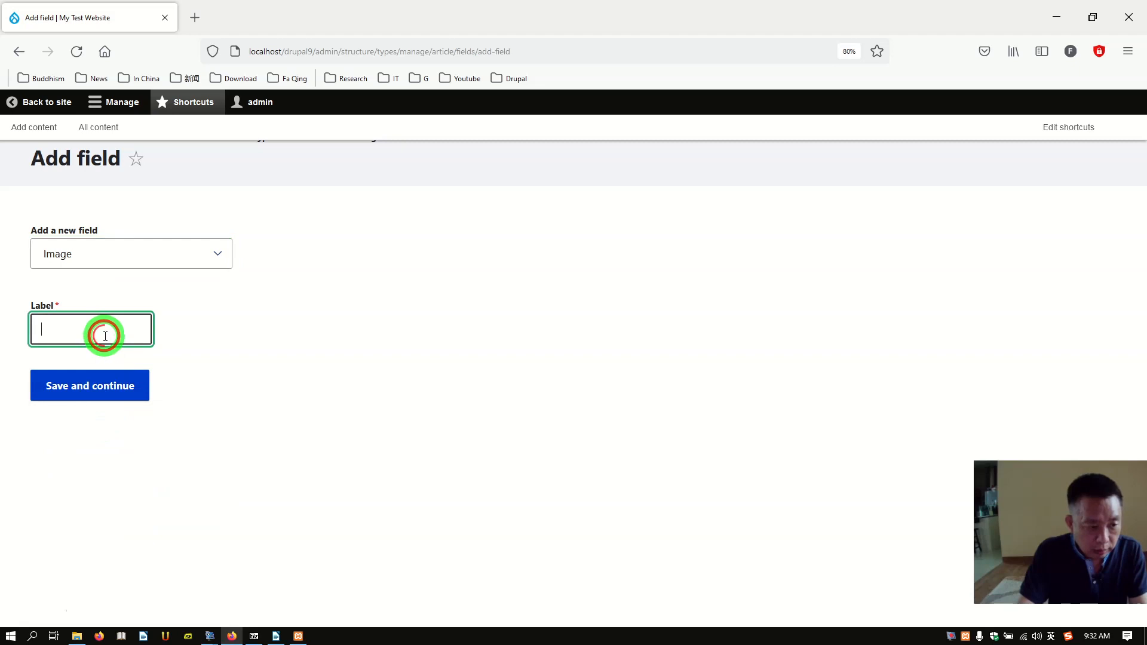
pyautogui.write('more')
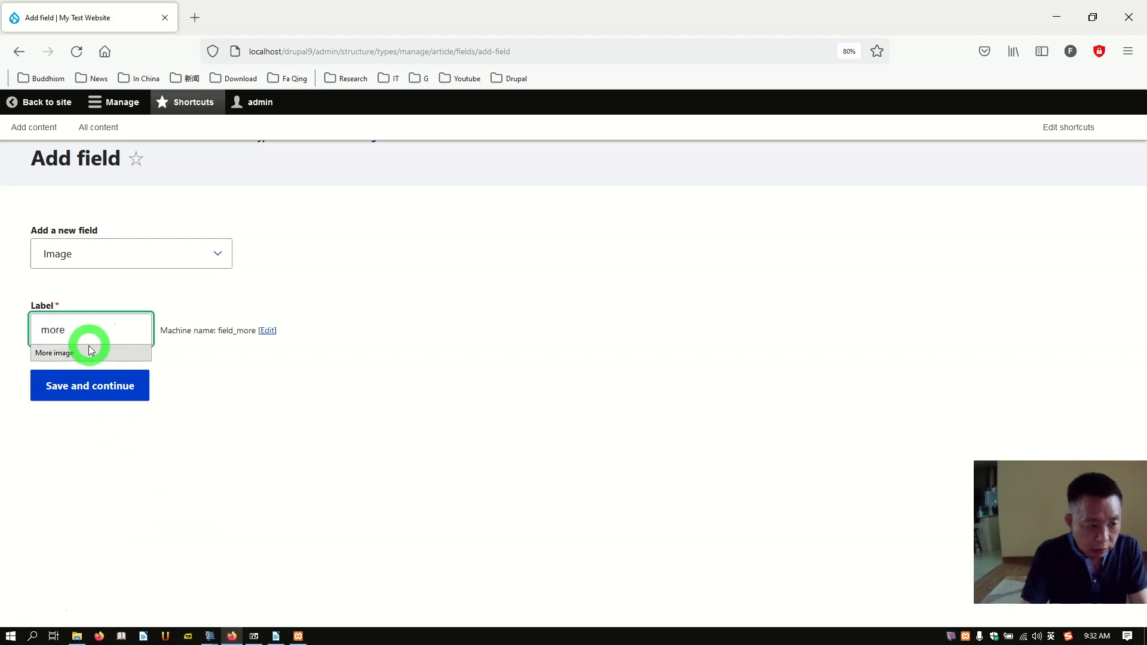
pyautogui.click(88, 352)
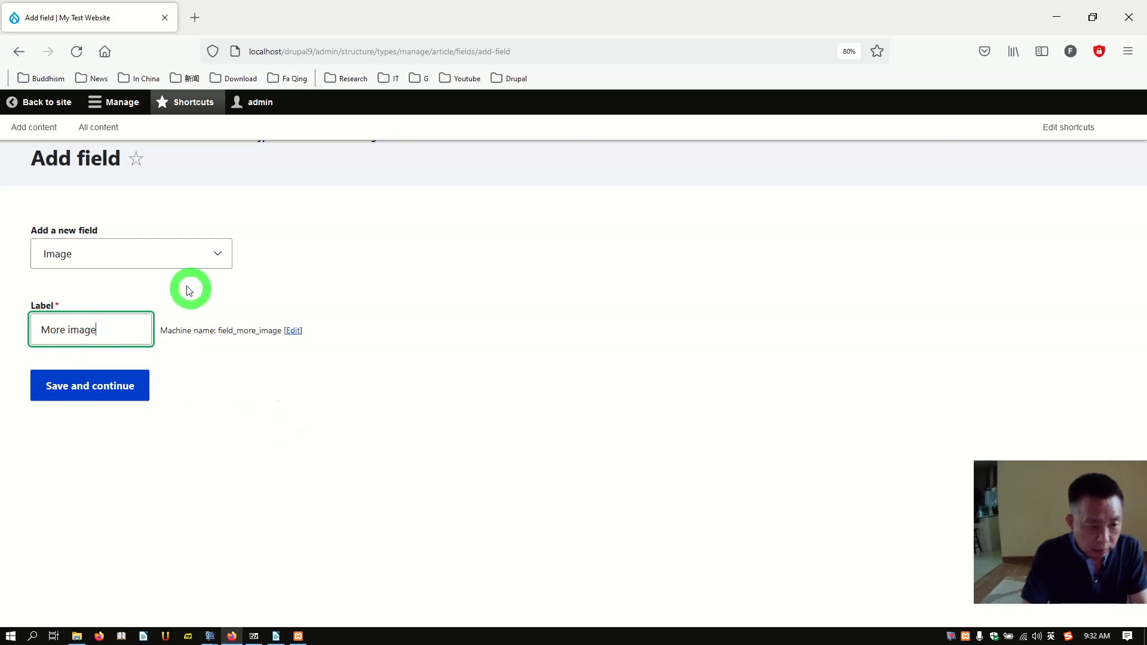
pyautogui.press('BackSpace')
pyautogui.press('BackSpace')
pyautogui.press('BackSpace')
pyautogui.press('BackSpace')
pyautogui.press('BackSpace')
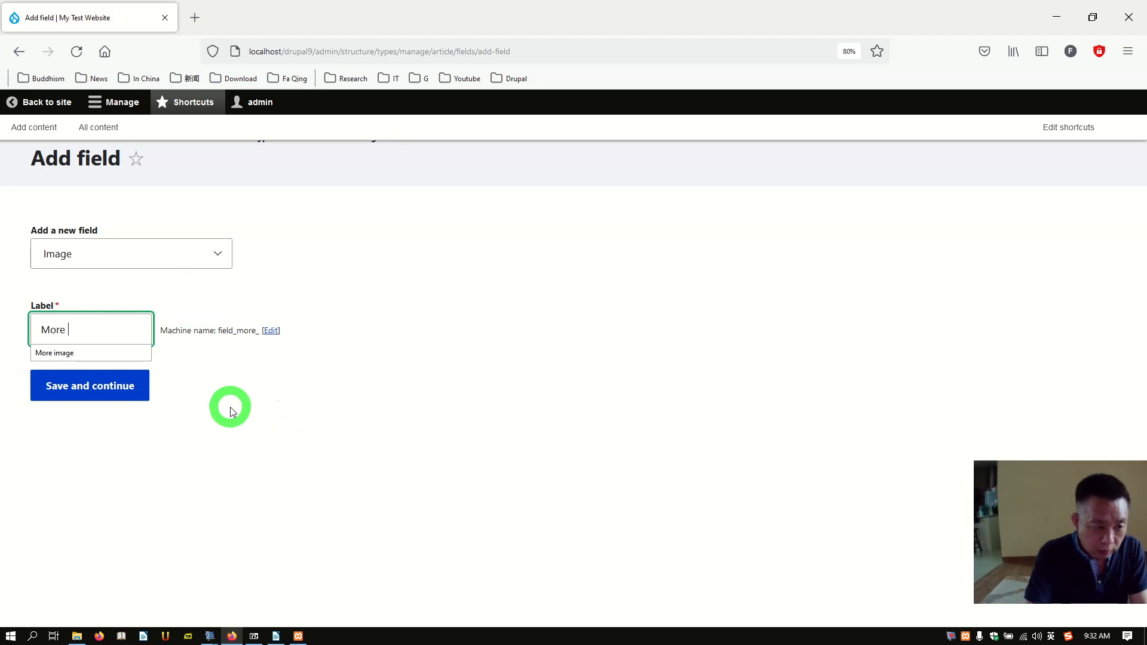
pyautogui.write('photo')
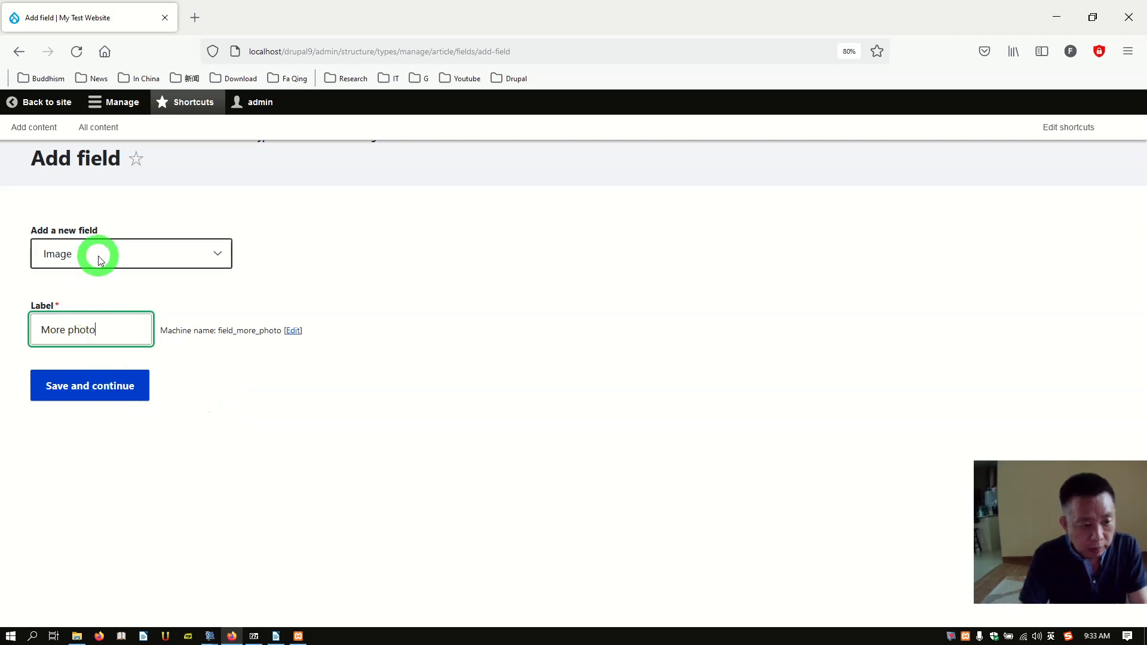
# Step: Create the More photo field with allowed number of values limited to 10
pyautogui.click(91, 387)
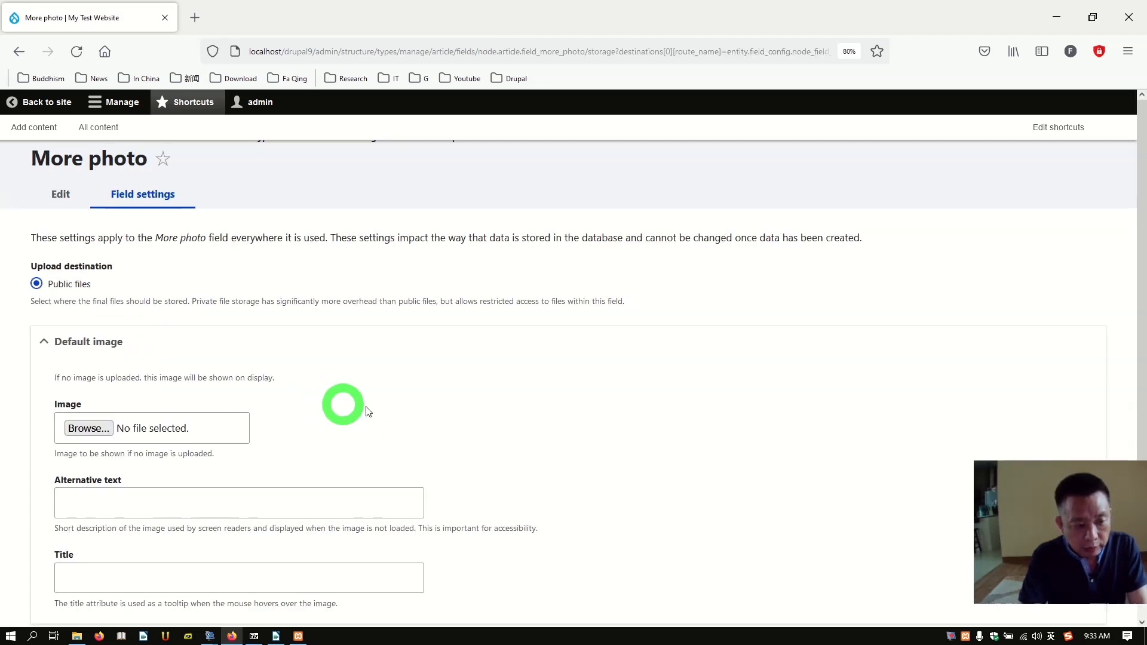
pyautogui.scroll(-3, 390, 417)
pyautogui.scroll(-2, 397, 427)
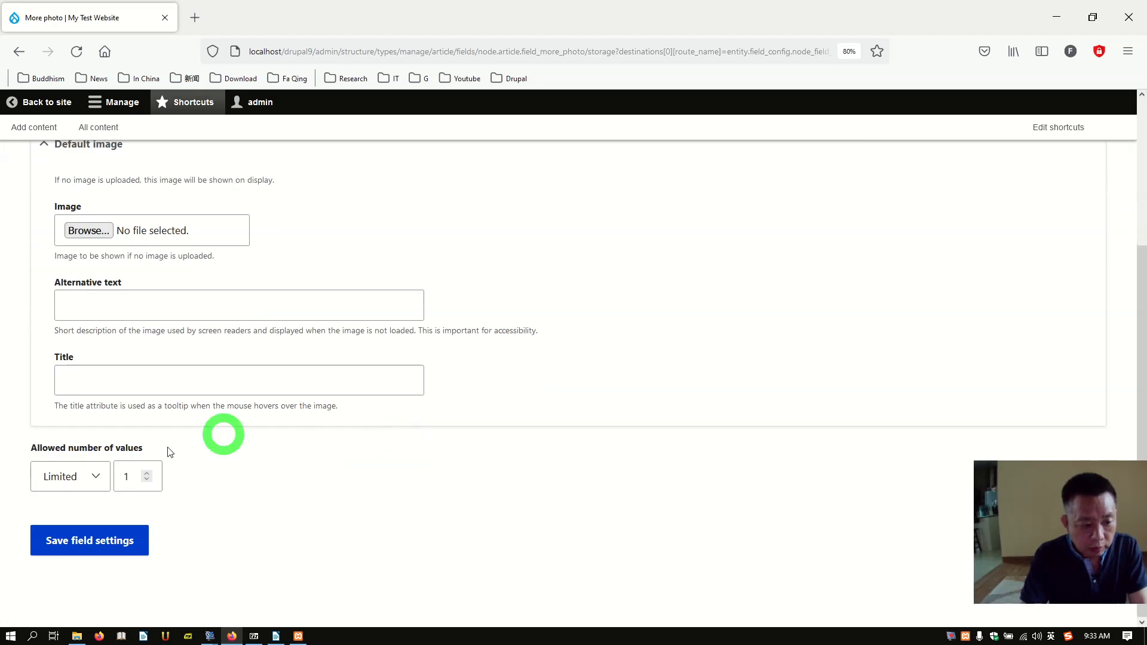
pyautogui.click(127, 475)
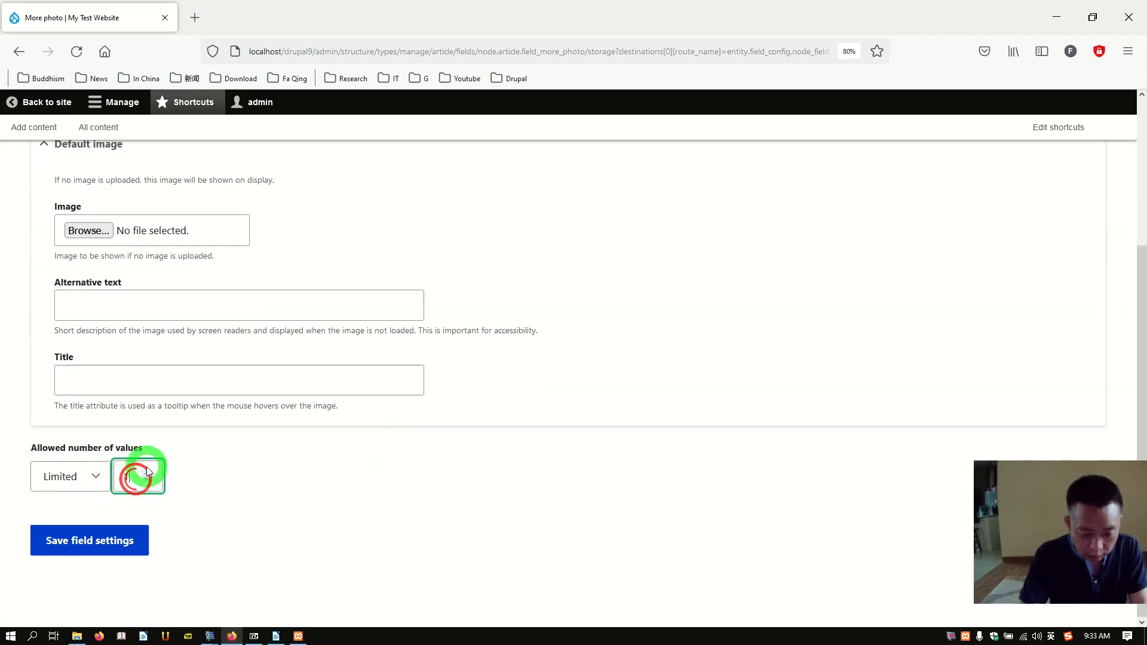
pyautogui.write('0')
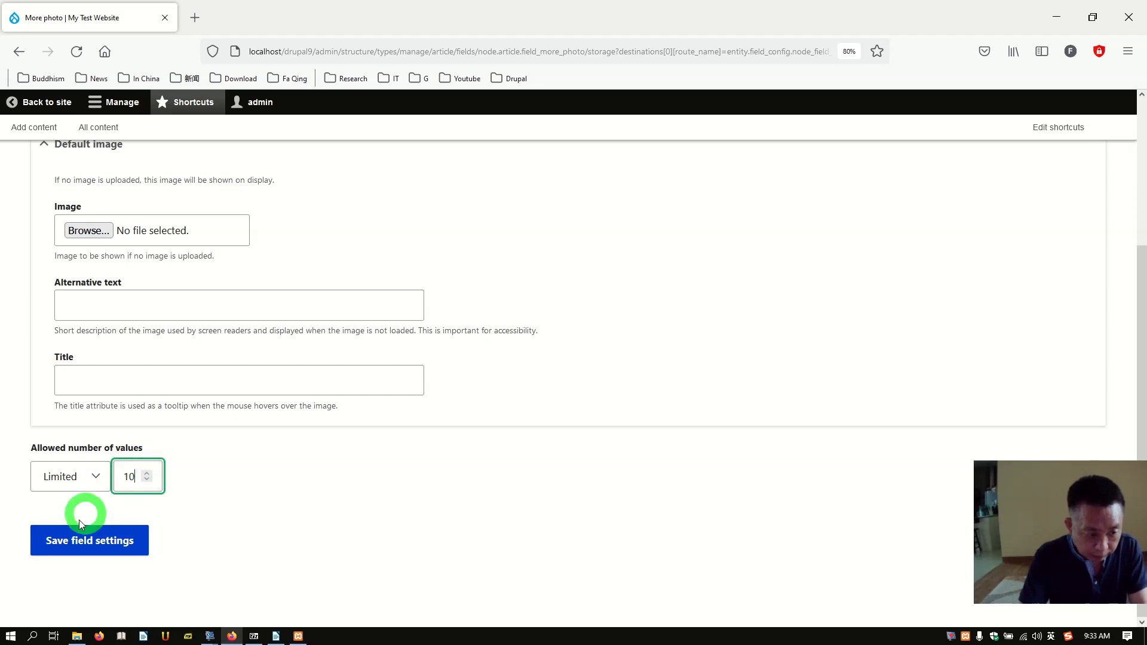
pyautogui.click(78, 540)
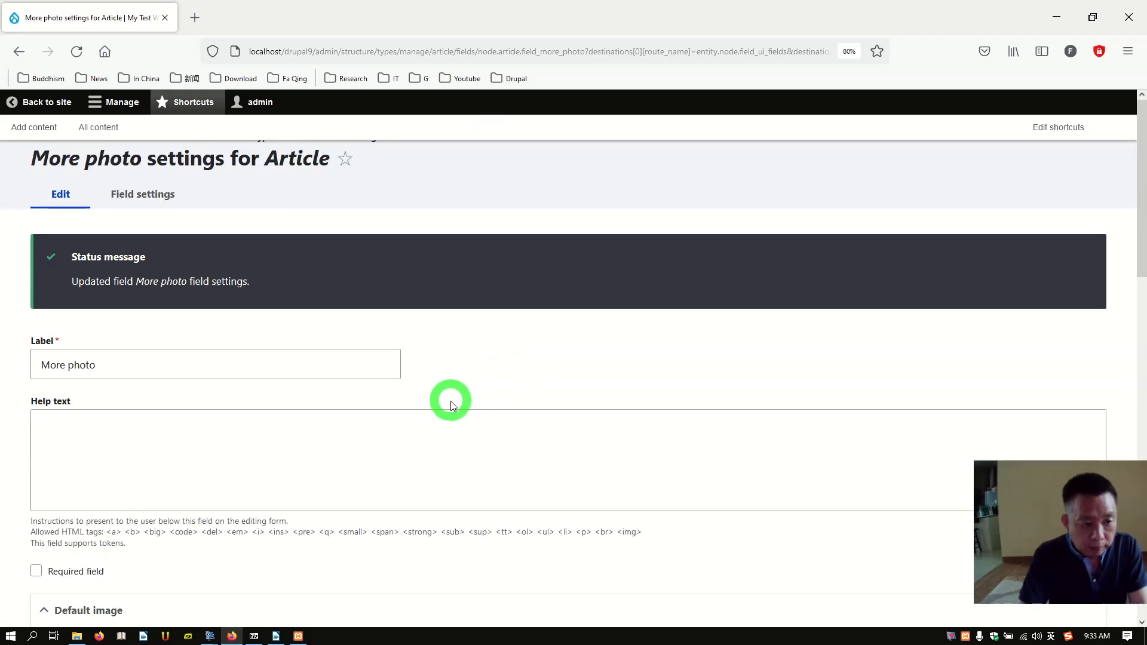
pyautogui.scroll(-4, 452, 402)
pyautogui.scroll(5, 451, 404)
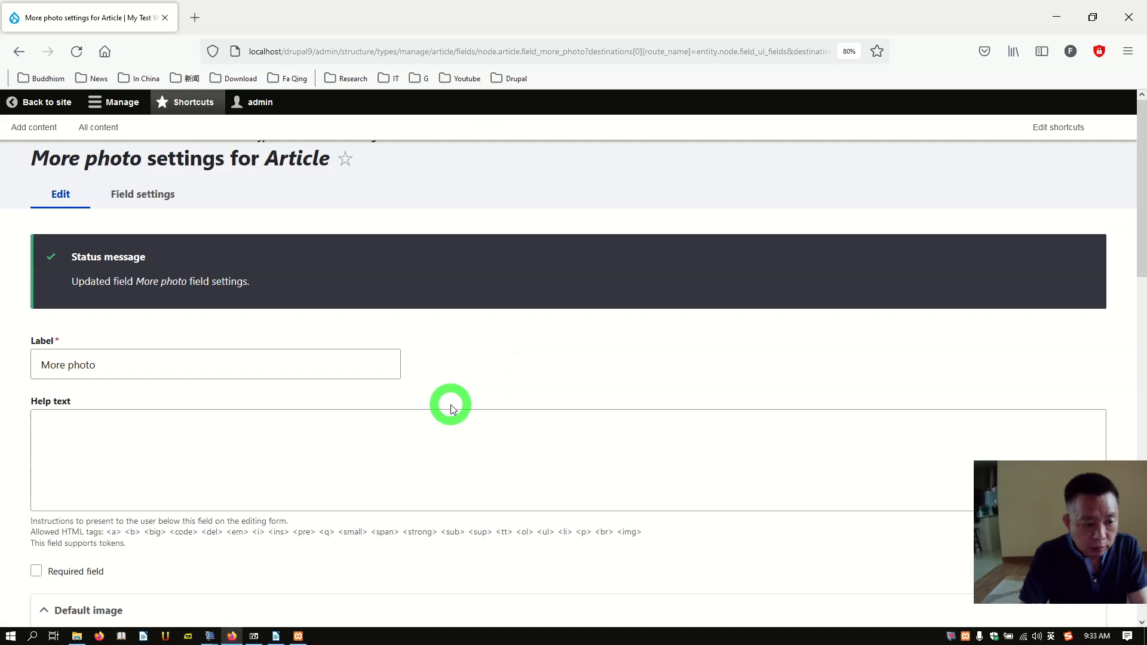
pyautogui.click(161, 205)
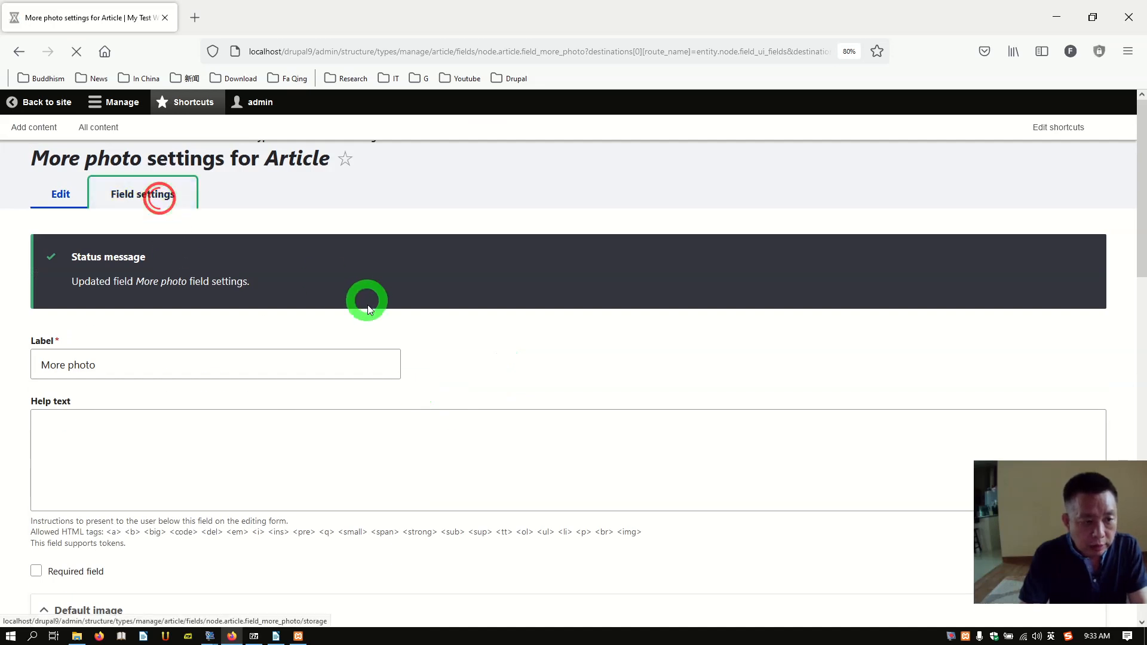
pyautogui.scroll(-3, 449, 402)
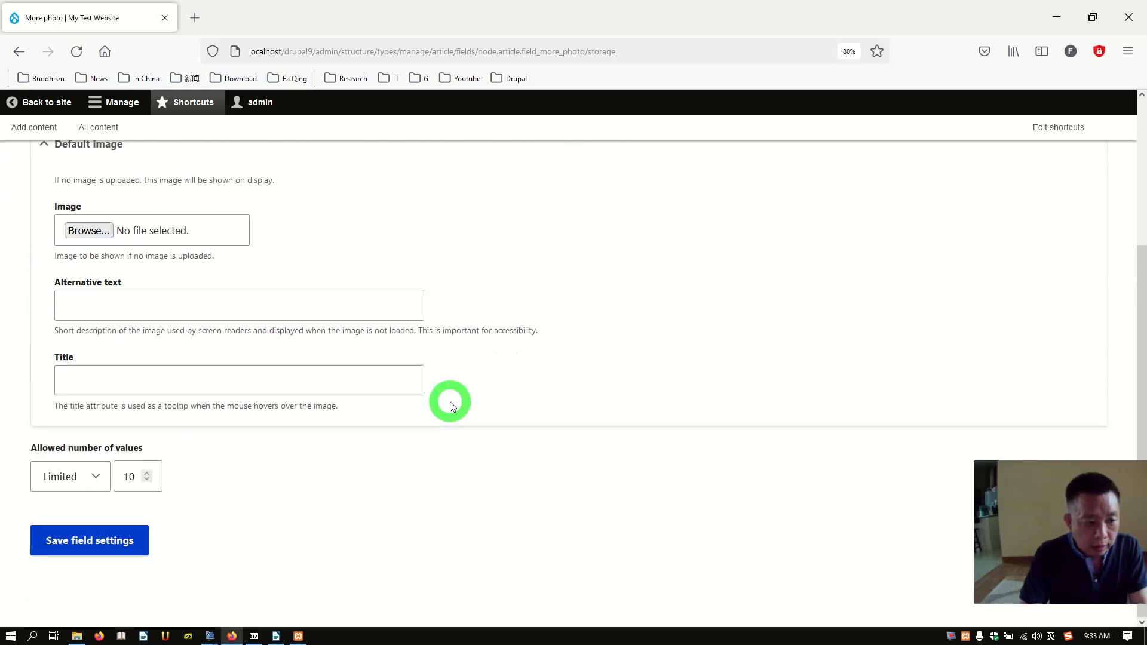
pyautogui.scroll(3, 354, 379)
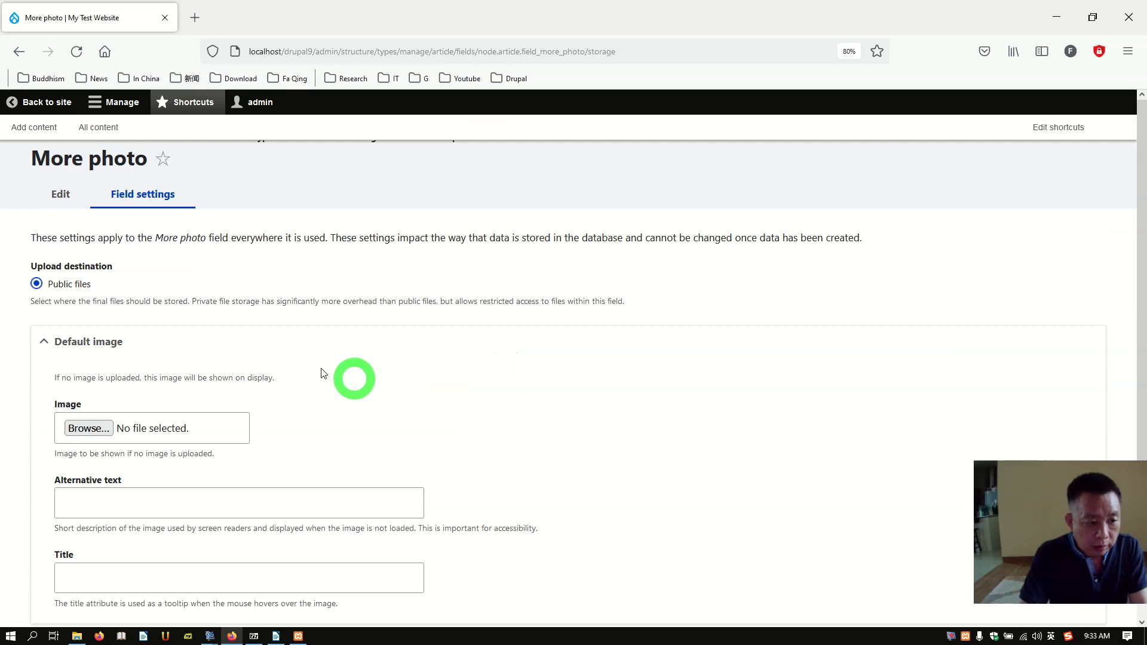
# Step: In More photo's settings, fill in the maximum image width and height fields
pyautogui.click(61, 194)
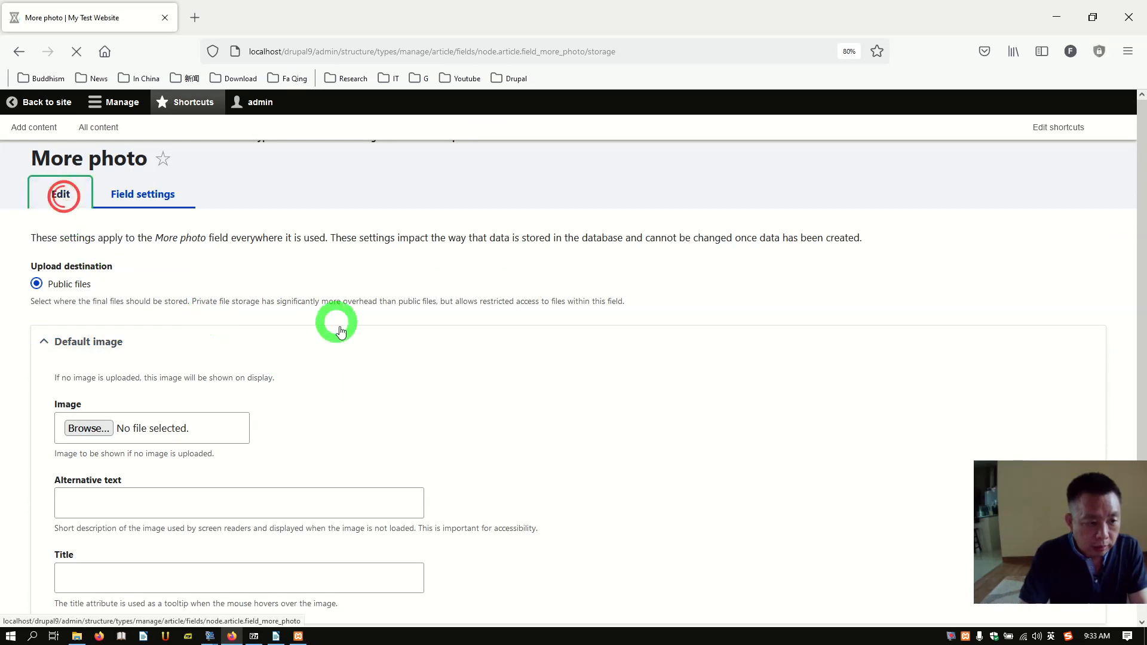
pyautogui.scroll(-5, 465, 403)
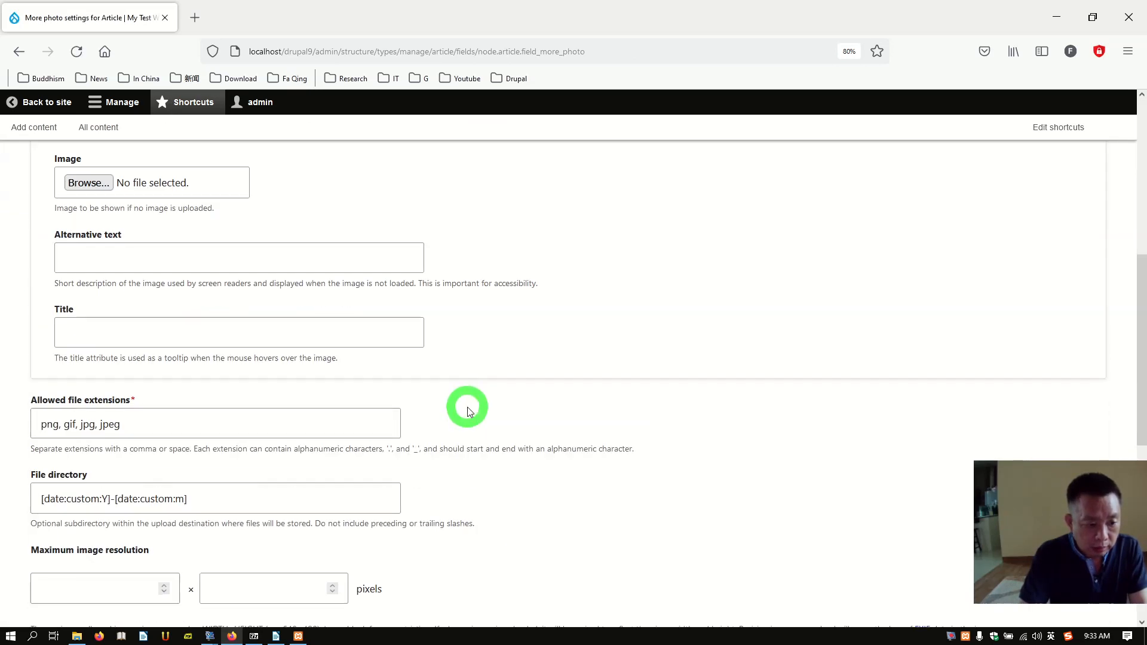
pyautogui.scroll(-4, 467, 409)
pyautogui.scroll(3, 468, 410)
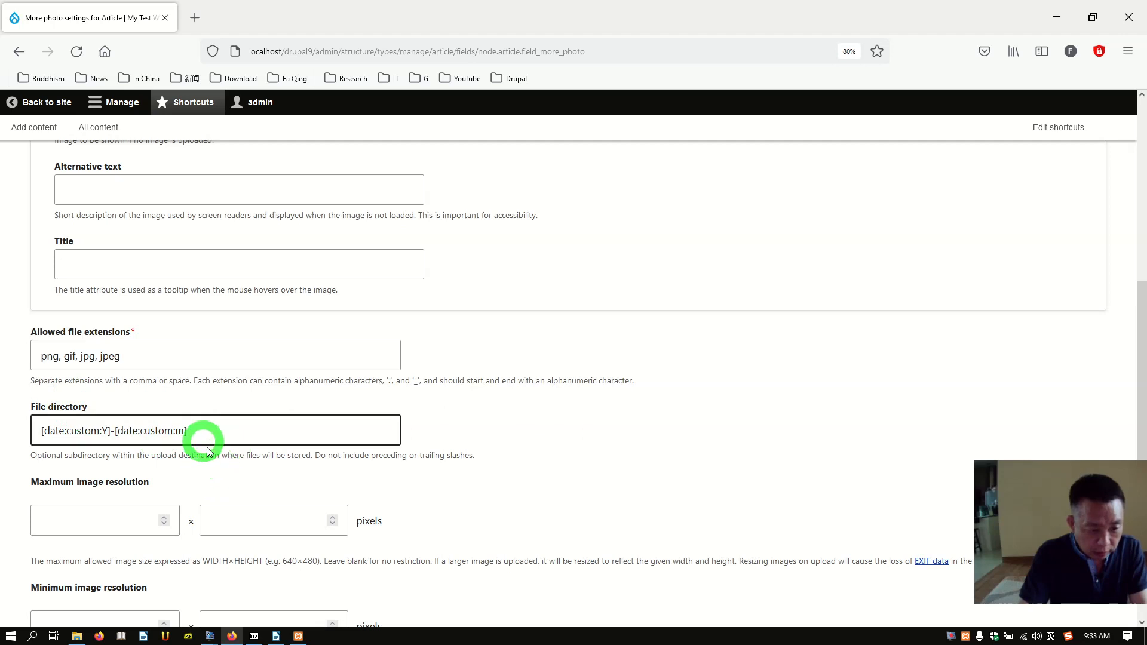
pyautogui.scroll(-1, 205, 445)
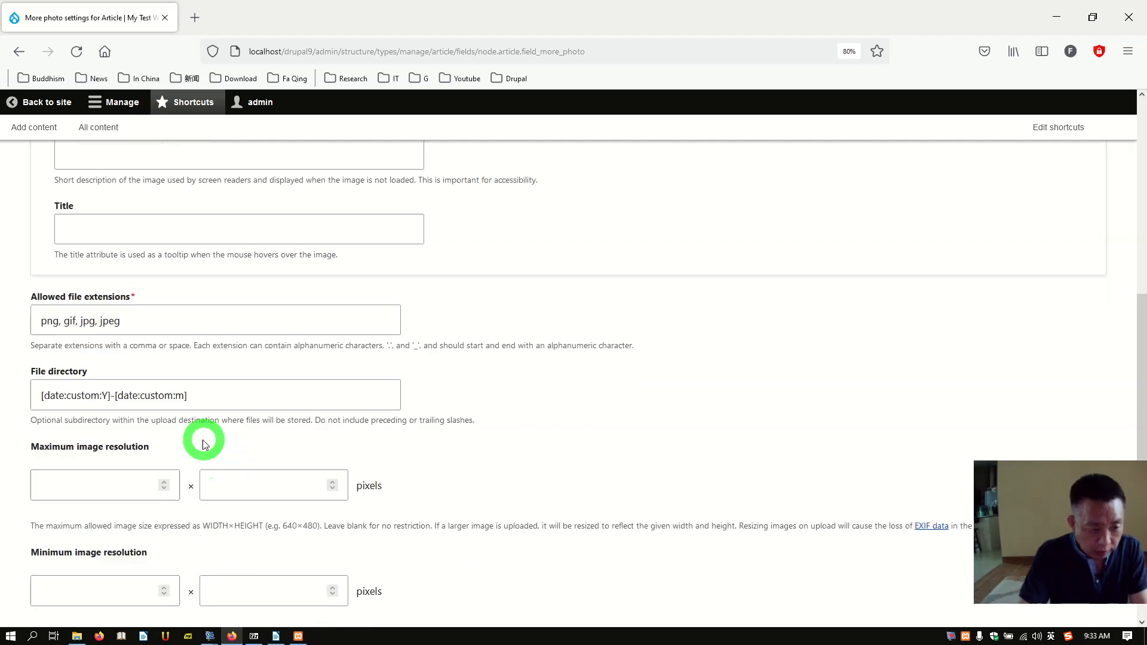
pyautogui.scroll(-3, 204, 445)
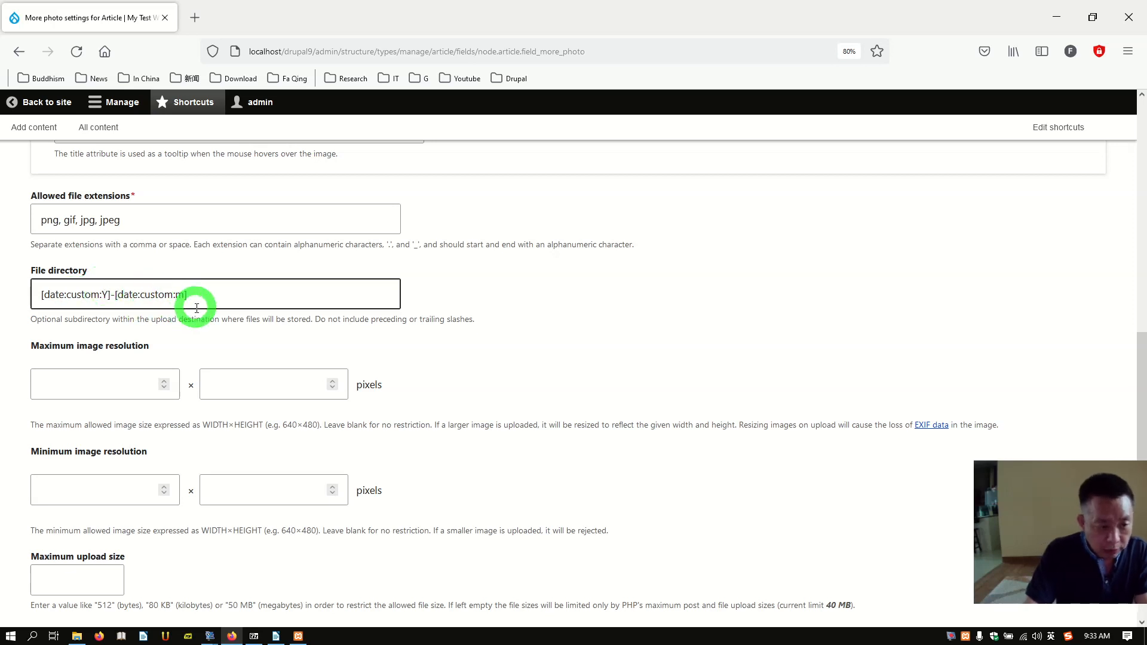
pyautogui.scroll(-3, 197, 308)
pyautogui.click(154, 272)
pyautogui.click(124, 318)
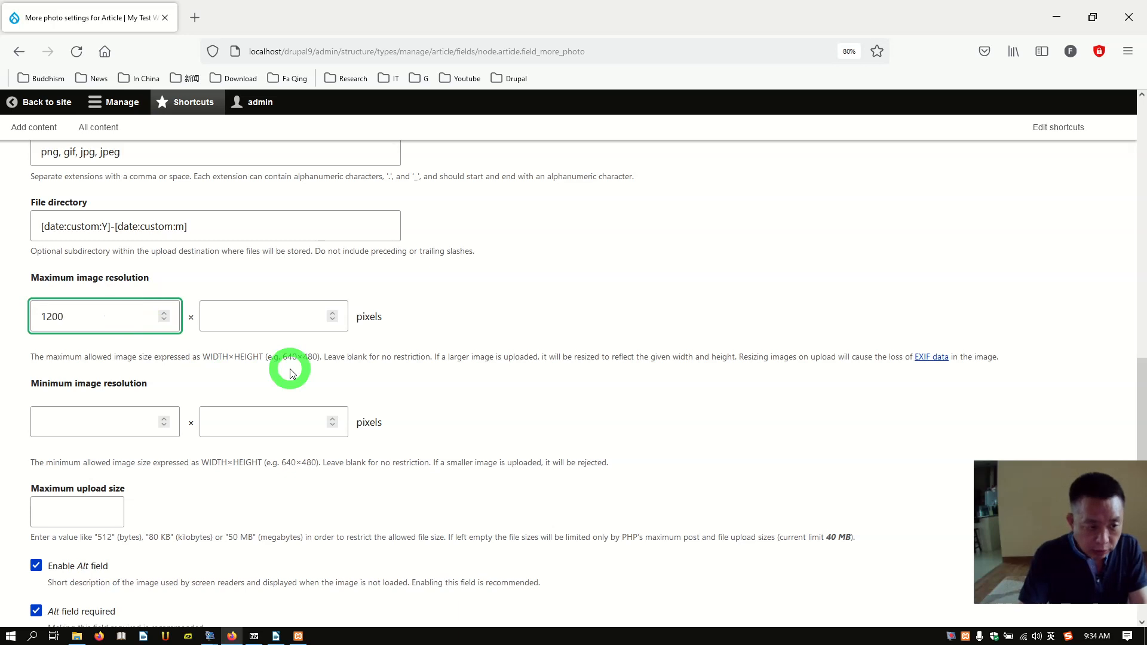
pyautogui.click(255, 323)
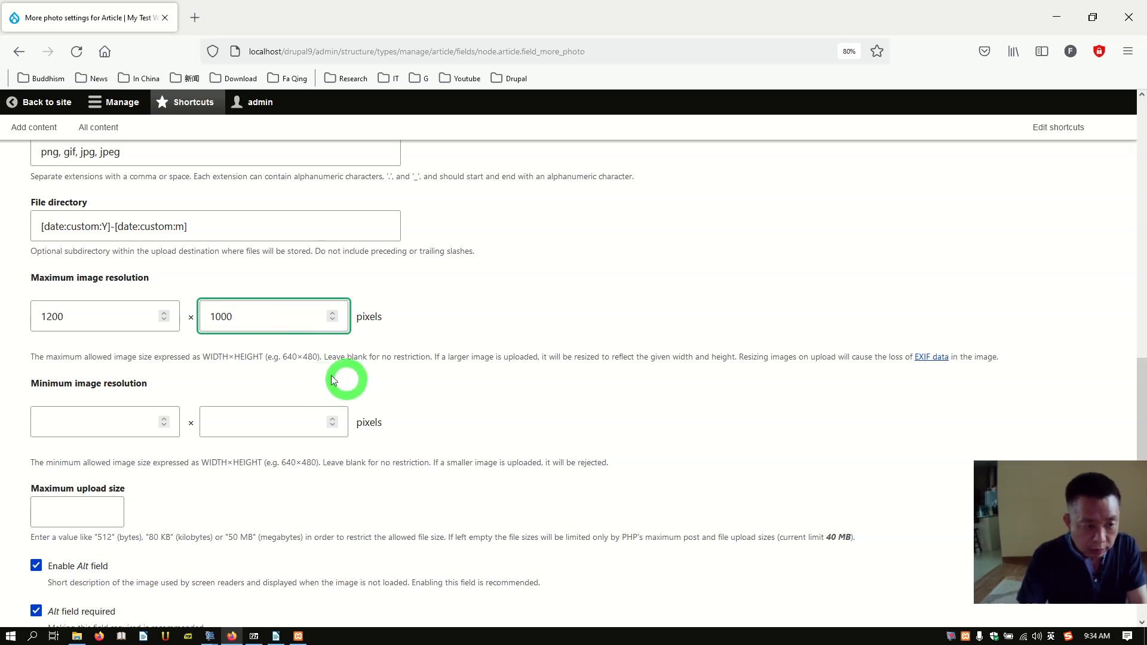
# Step: Make the alt text optional and save the More photo field settings
pyautogui.scroll(-3, 173, 422)
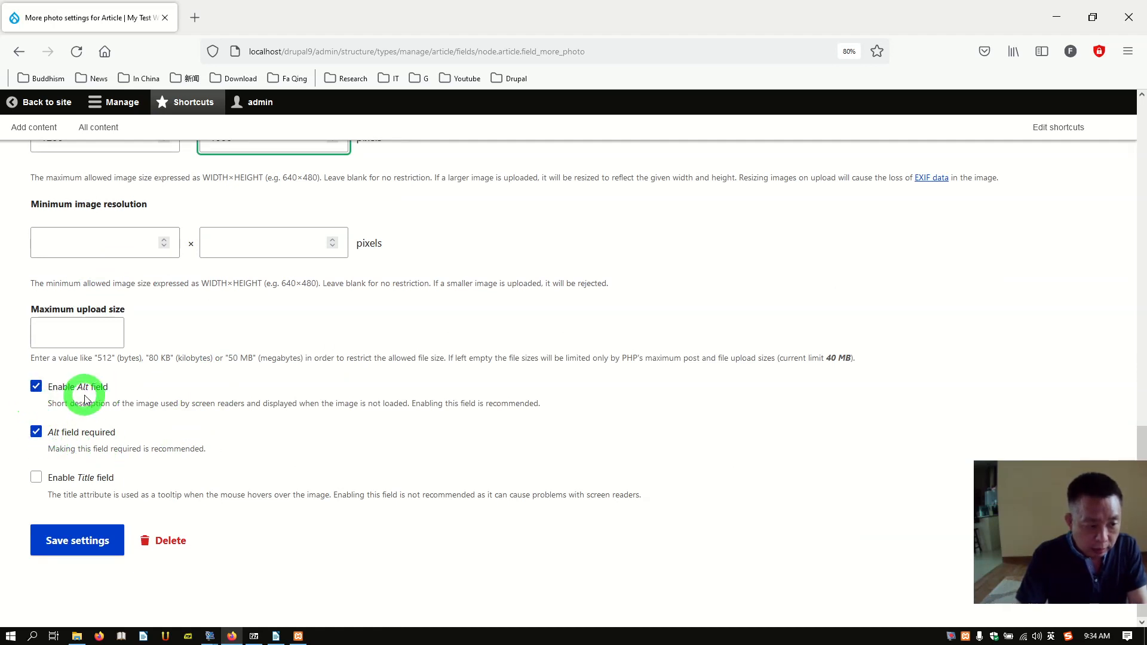
pyautogui.click(36, 432)
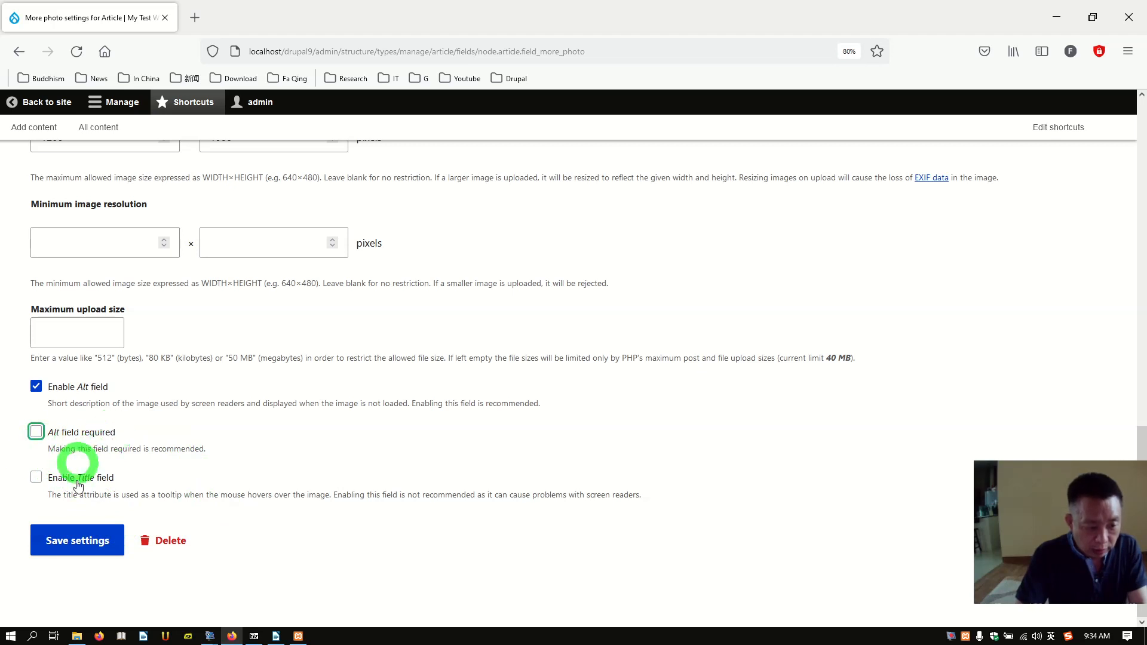
pyautogui.click(80, 545)
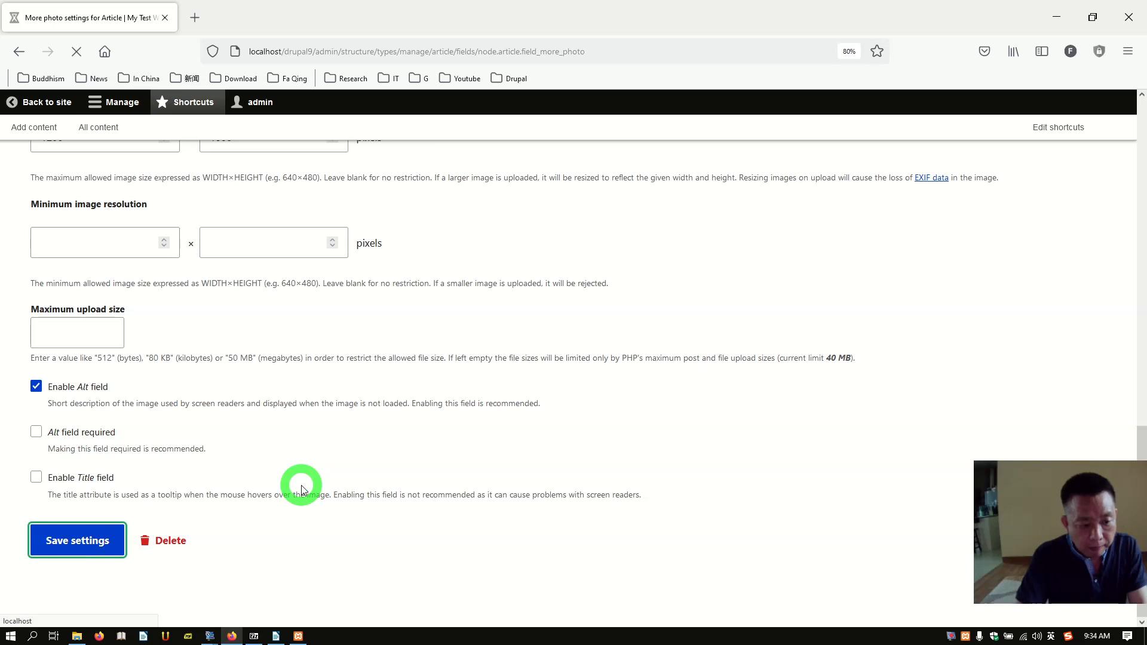
pyautogui.scroll(-2, 532, 477)
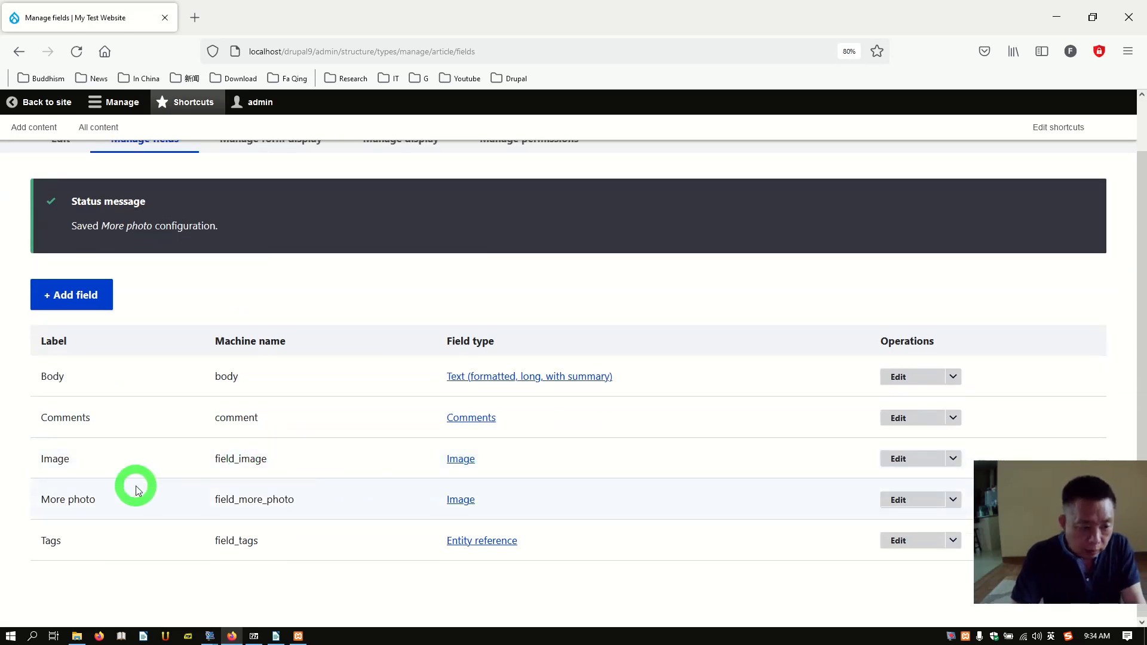
# Step: Scroll back up Article's Manage fields page to the saved More photo confirmation
pyautogui.scroll(2, 202, 365)
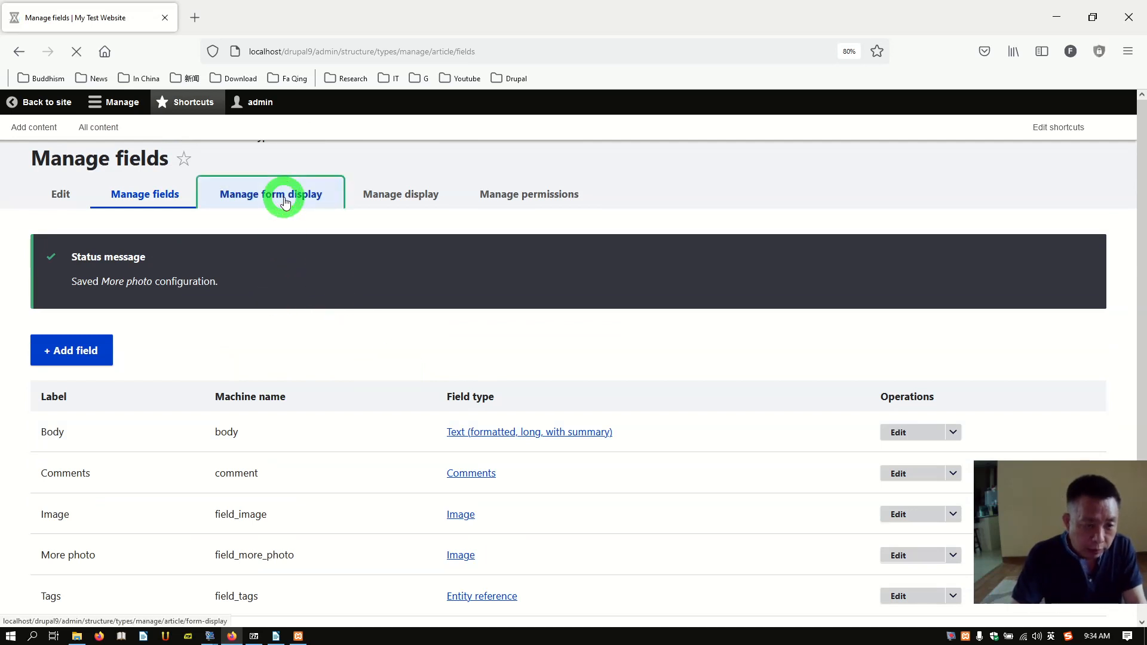
# Step: Drag the Image field to sit directly below Title in the Article form display
pyautogui.scroll(-2, 227, 440)
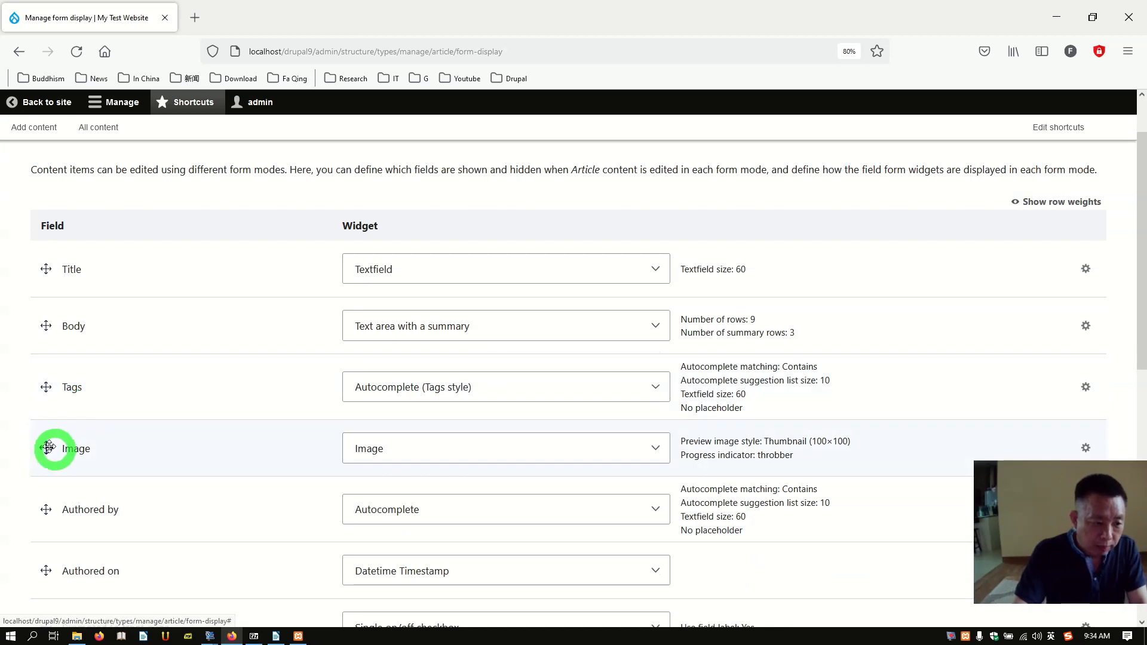
pyautogui.moveTo(48, 447); pyautogui.dragTo(45, 327)
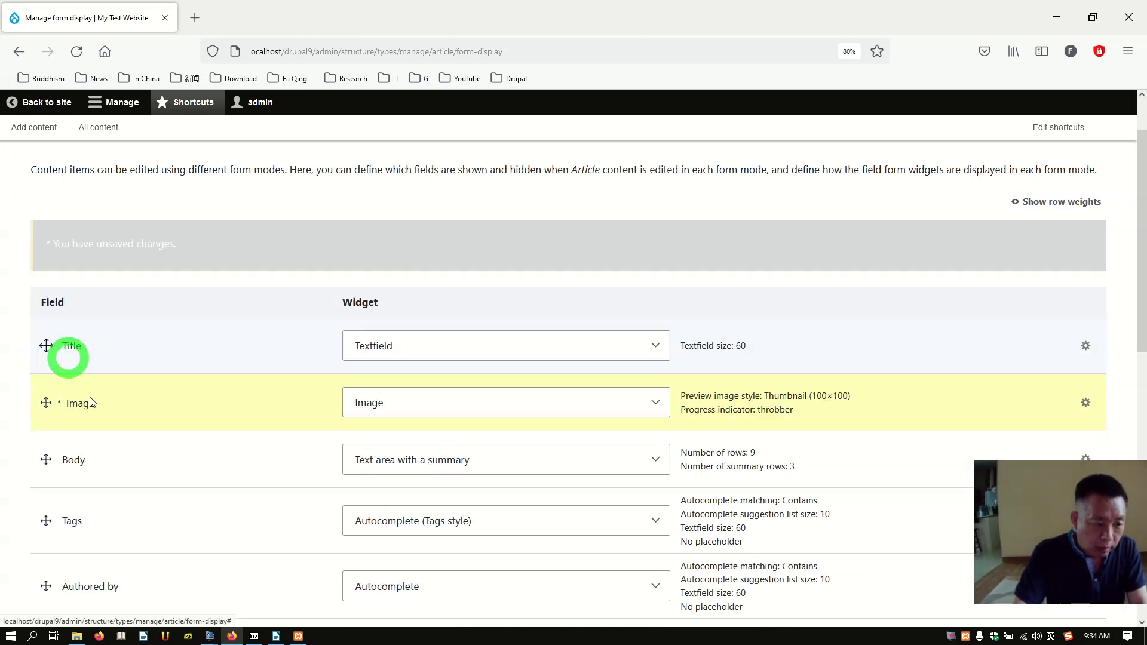
pyautogui.scroll(-4, 155, 466)
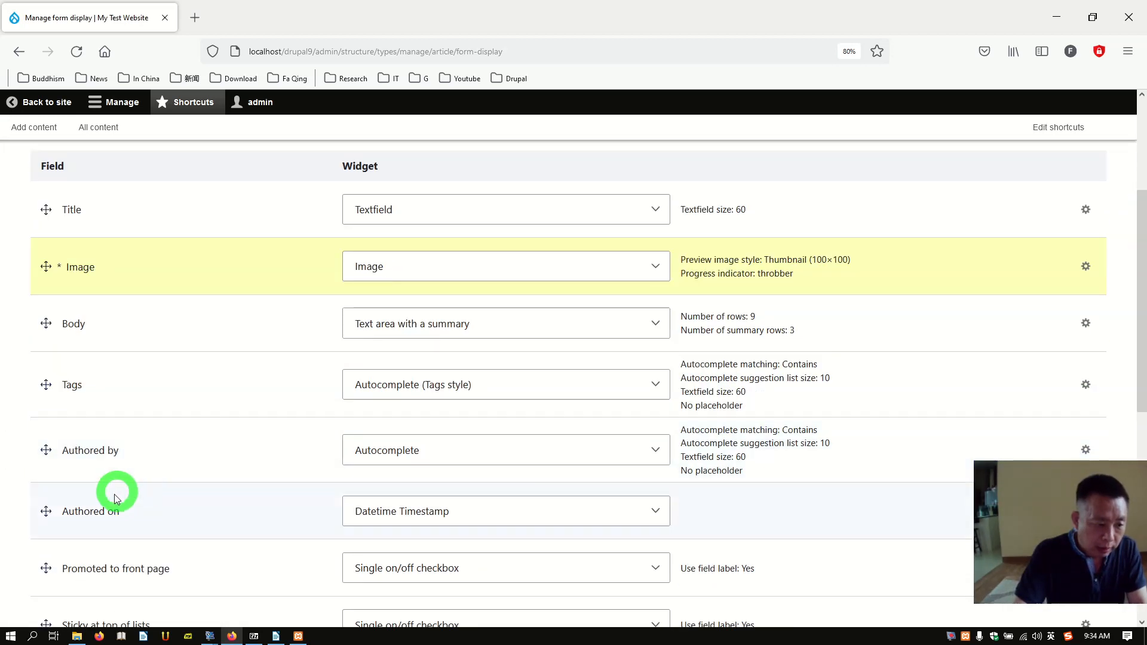
pyautogui.scroll(-2, 92, 531)
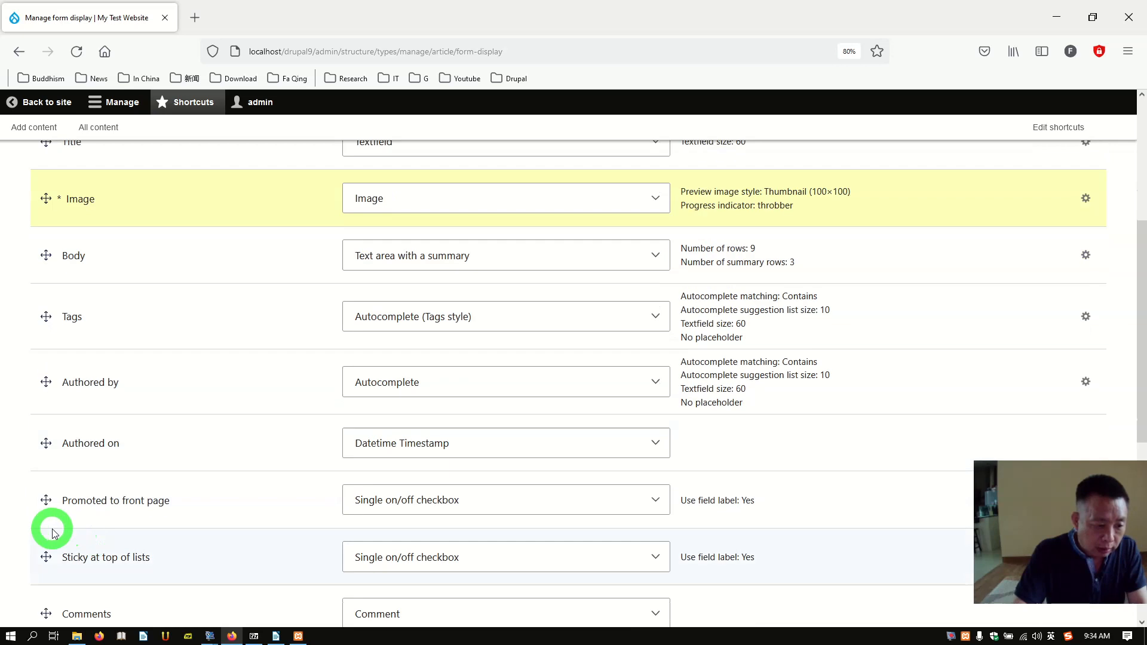
pyautogui.scroll(-2, 48, 536)
pyautogui.scroll(-4, 96, 549)
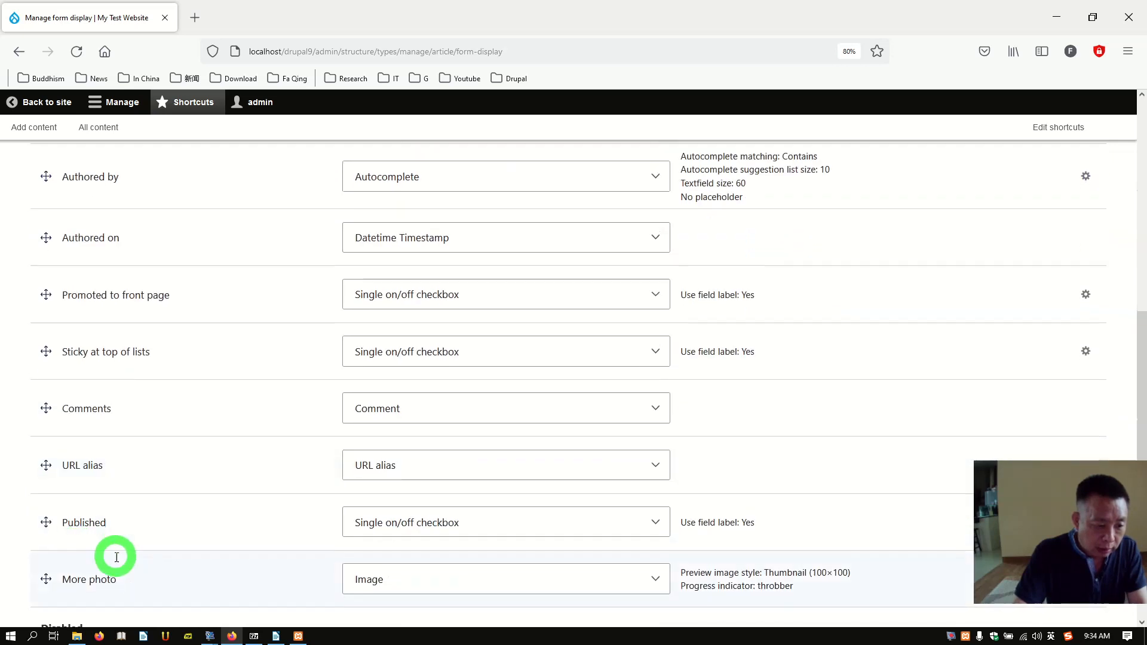
pyautogui.scroll(-4, 117, 557)
pyautogui.moveTo(41, 456); pyautogui.dragTo(45, 278)
# Step: Move More photo to just below Body and save the form field order
pyautogui.scroll(4, 221, 346)
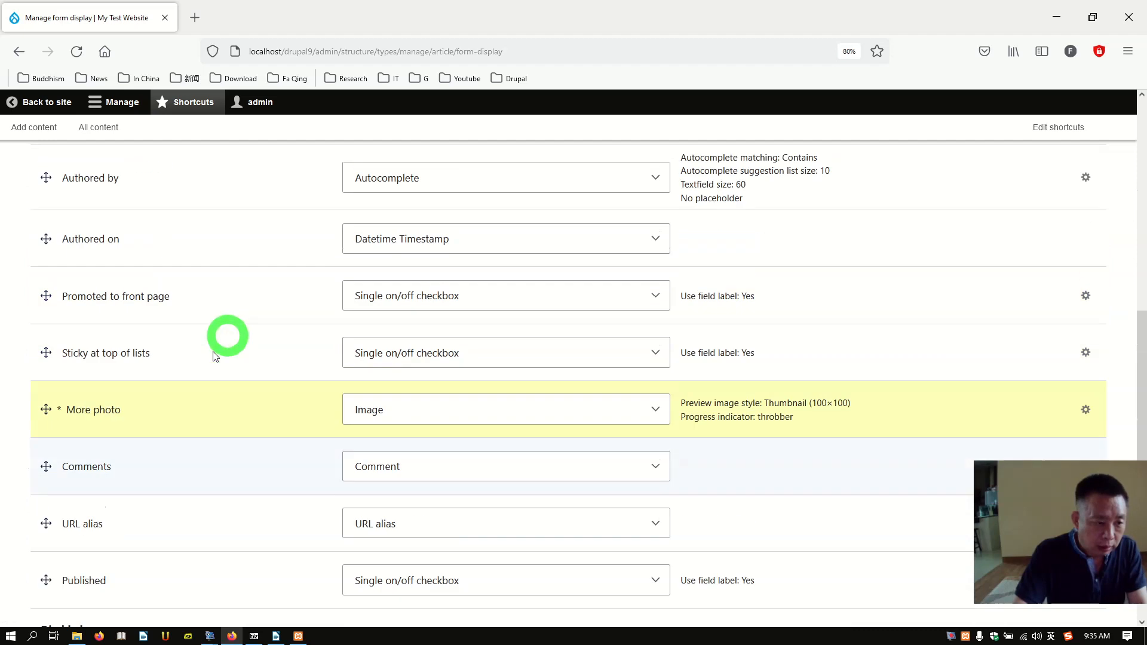
pyautogui.moveTo(48, 409); pyautogui.dragTo(50, 245)
pyautogui.scroll(3, 154, 310)
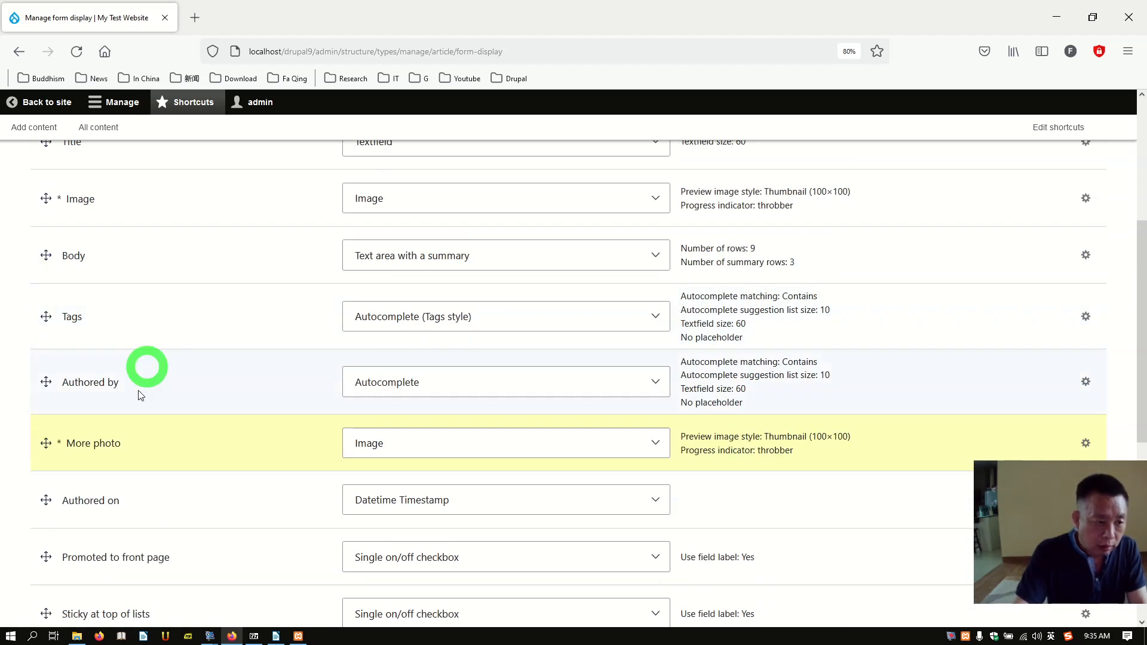
pyautogui.moveTo(38, 439); pyautogui.dragTo(39, 315)
pyautogui.scroll(2, 230, 402)
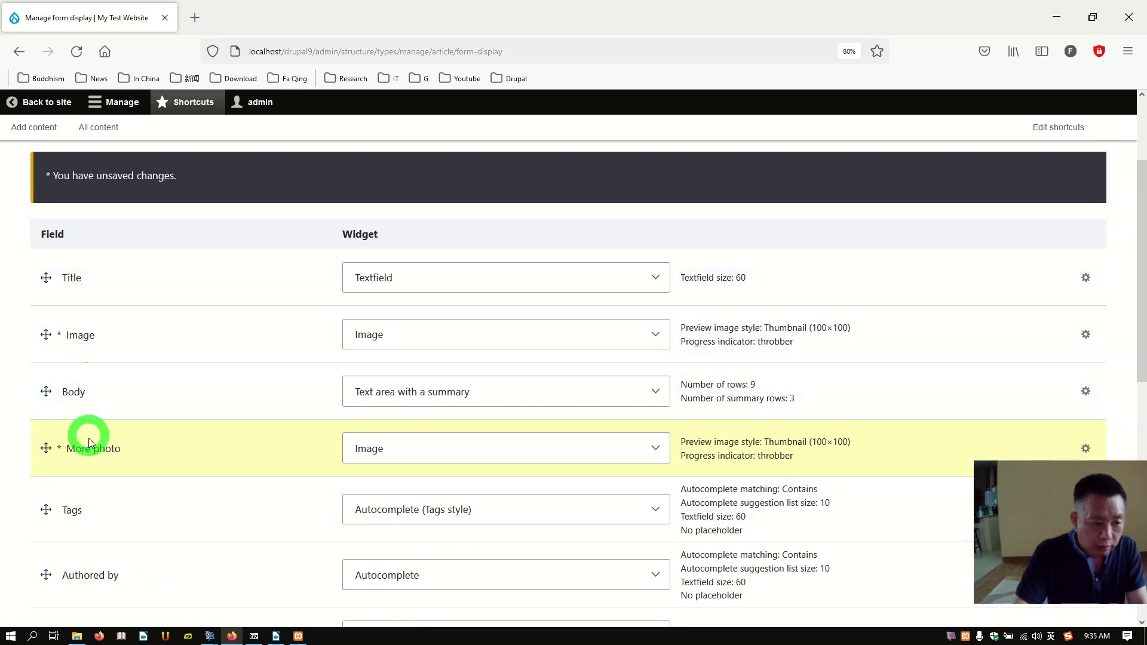
pyautogui.scroll(-4, 197, 463)
pyautogui.scroll(-4, 204, 464)
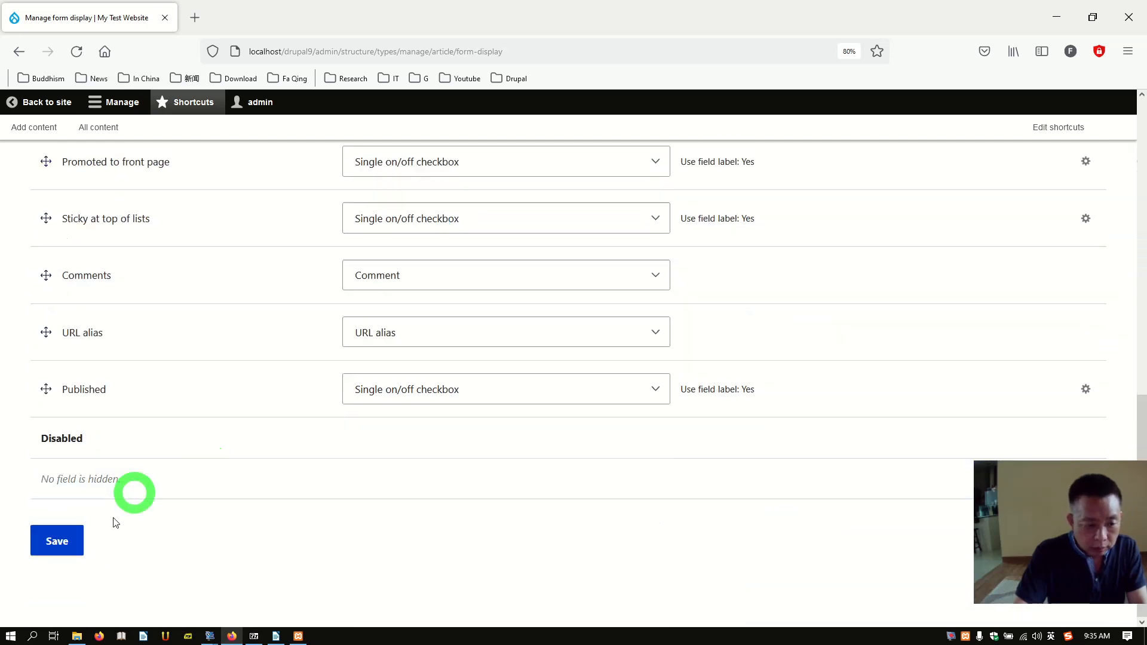
pyautogui.click(50, 547)
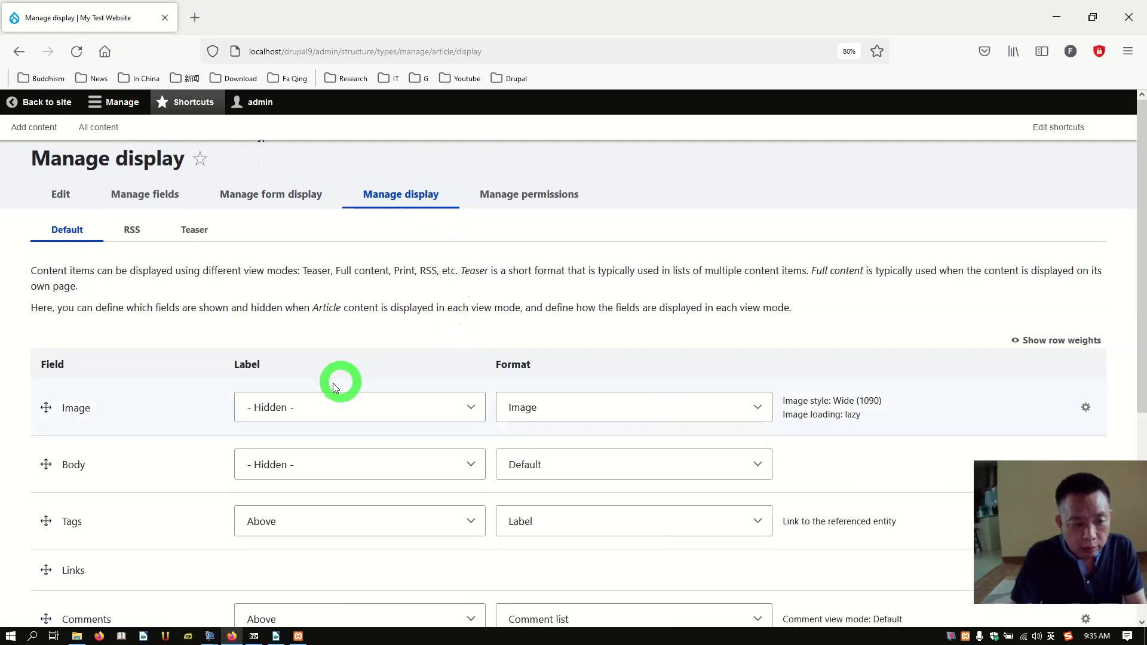
# Step: Place More photo between Body and Tags and hide its label on the Article display
pyautogui.scroll(-2, 281, 385)
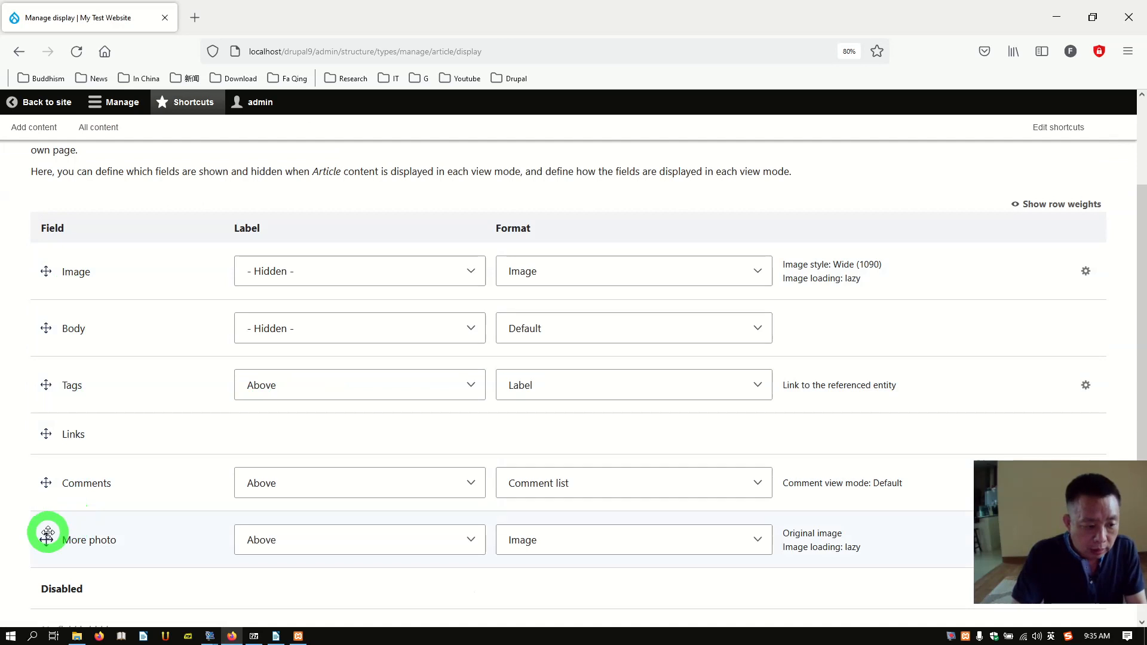
pyautogui.moveTo(45, 538); pyautogui.dragTo(50, 401)
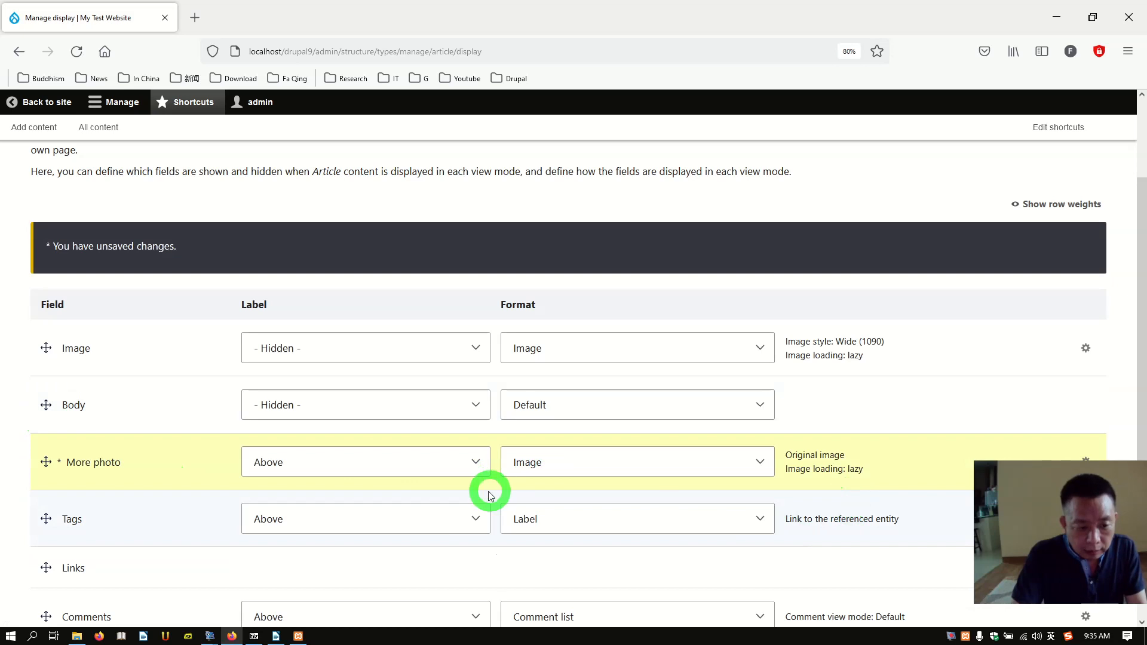
pyautogui.click(473, 467)
pyautogui.click(474, 466)
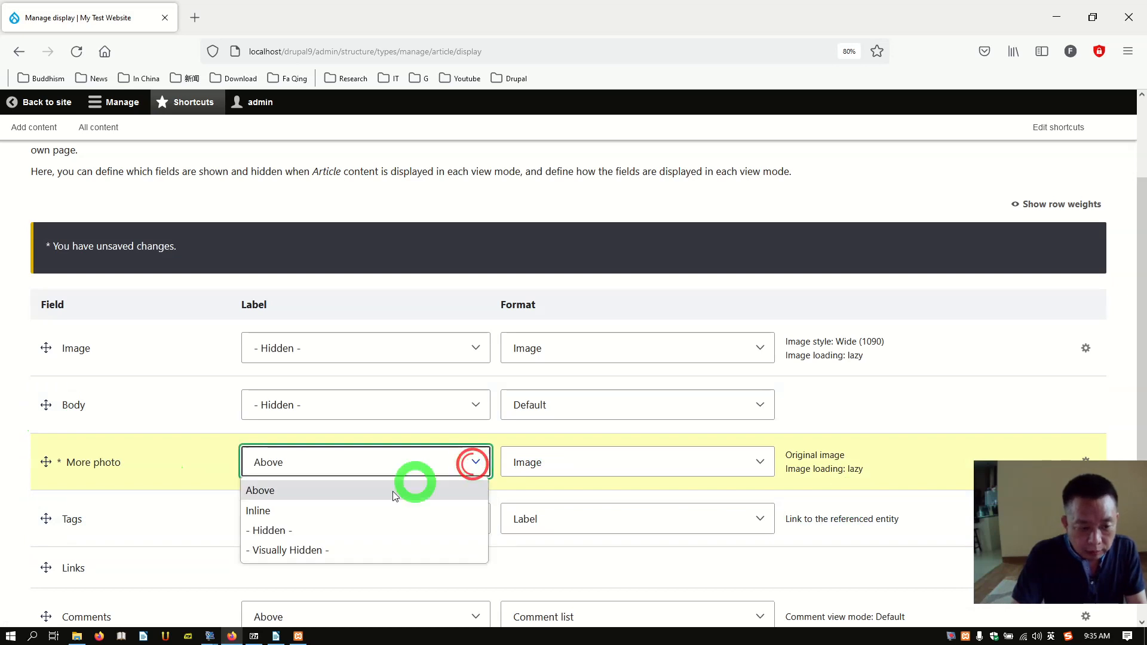
pyautogui.click(317, 530)
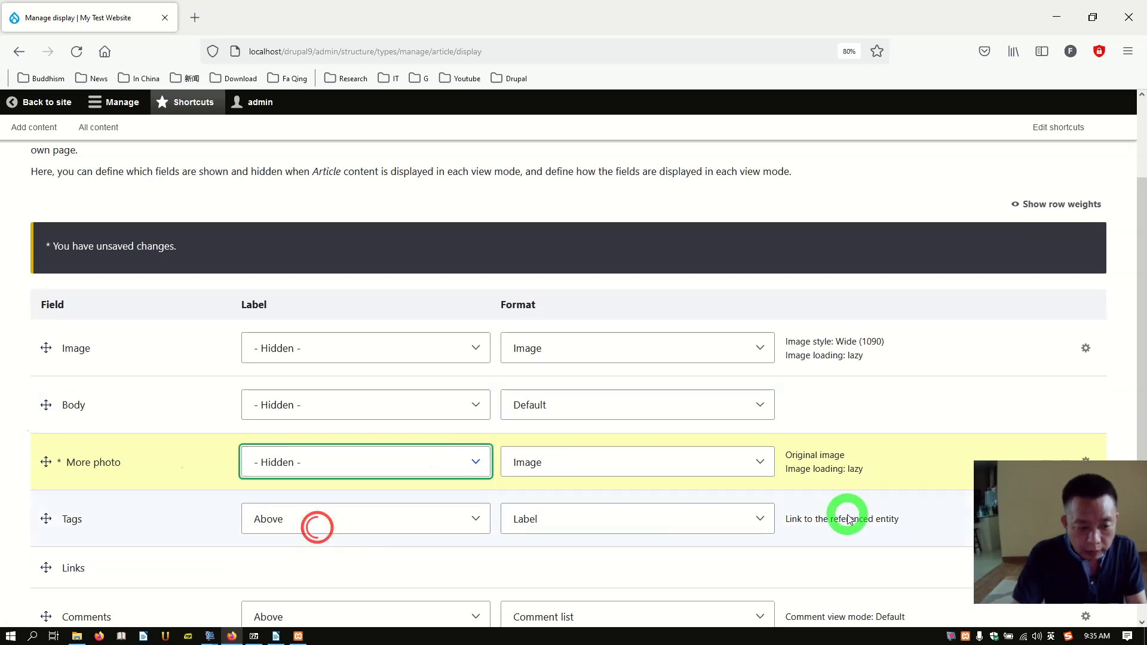
# Step: Set More photo's image style to None (original image), leaving the link as Nothing
pyautogui.scroll(-1, 870, 507)
pyautogui.scroll(-2, 870, 507)
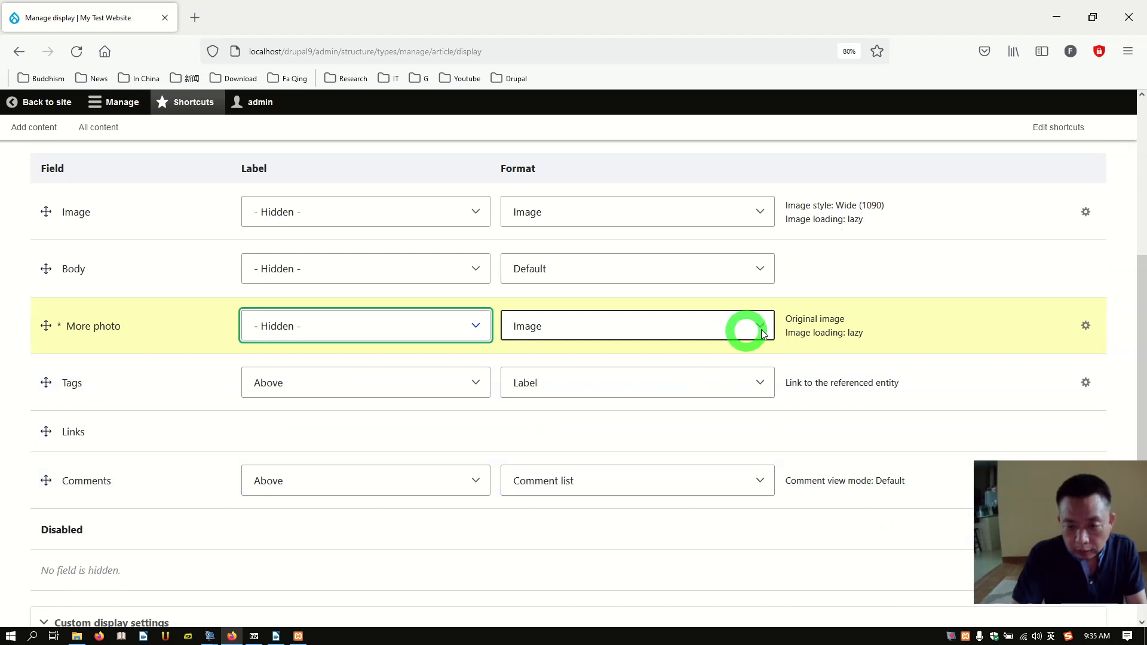
pyautogui.click(1101, 336)
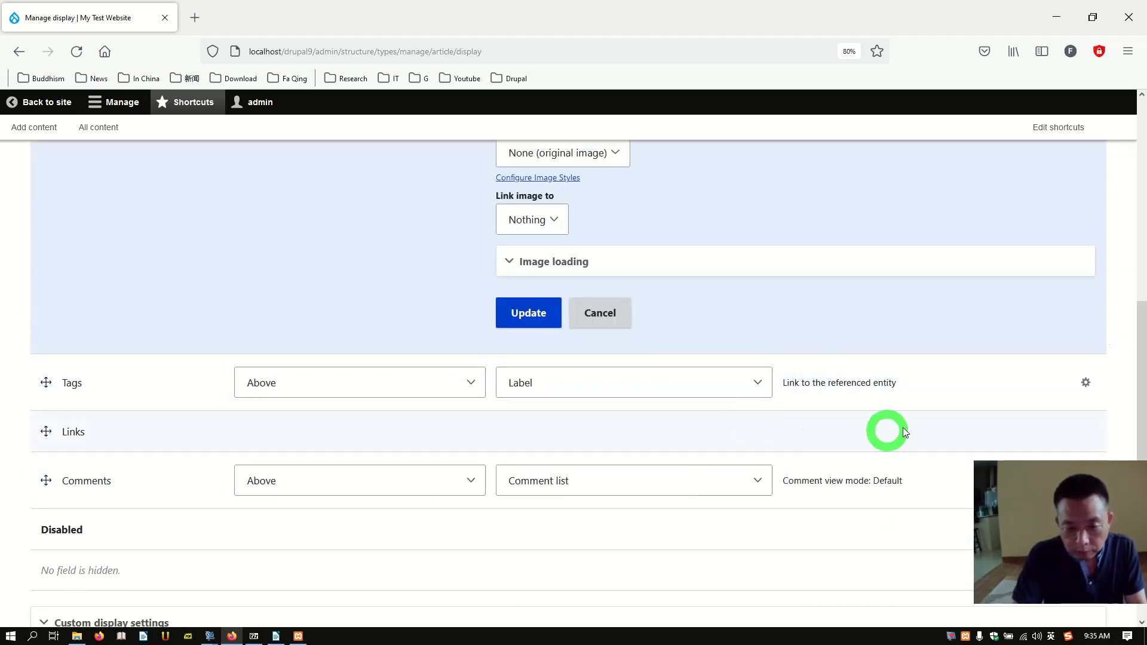
pyautogui.scroll(3, 748, 373)
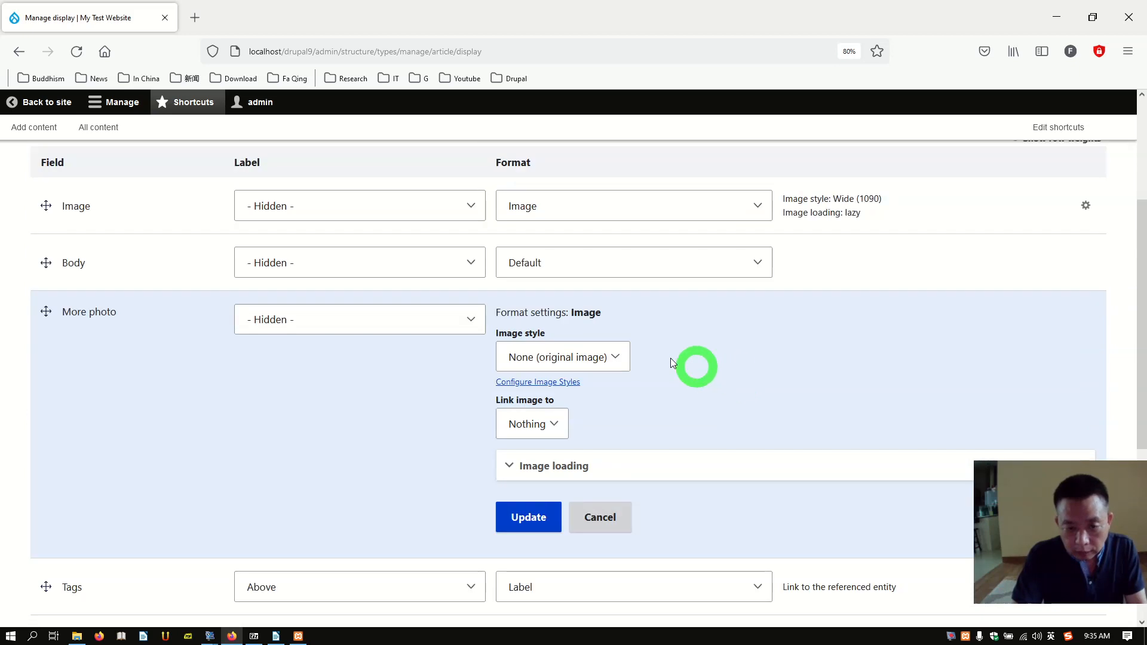
pyautogui.click(616, 357)
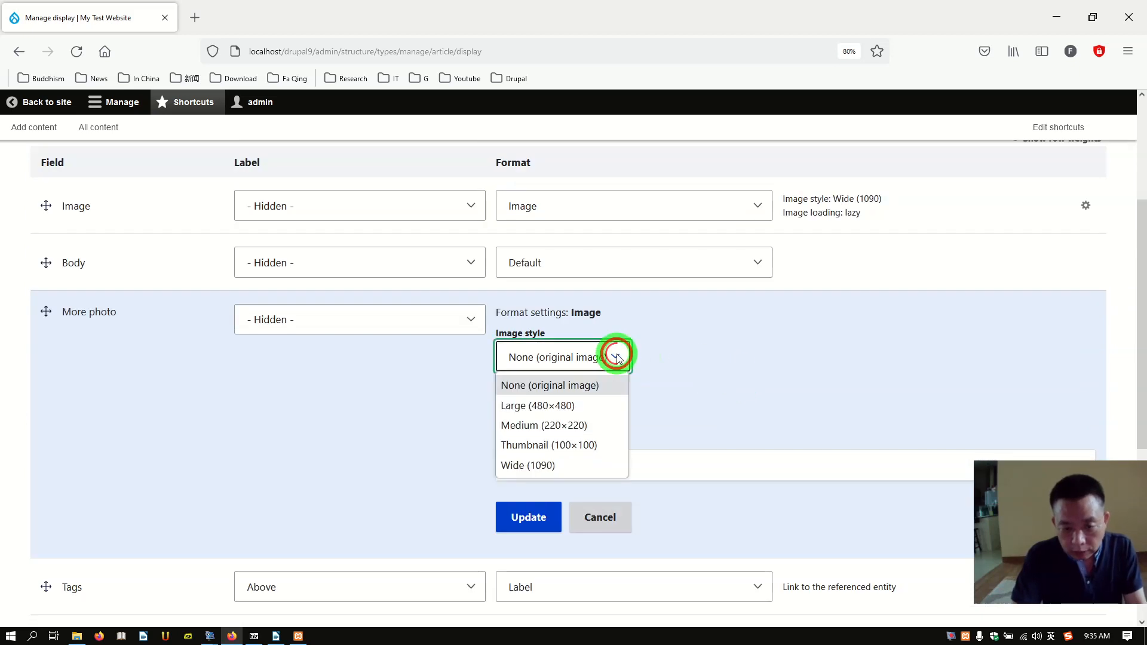
pyautogui.click(727, 355)
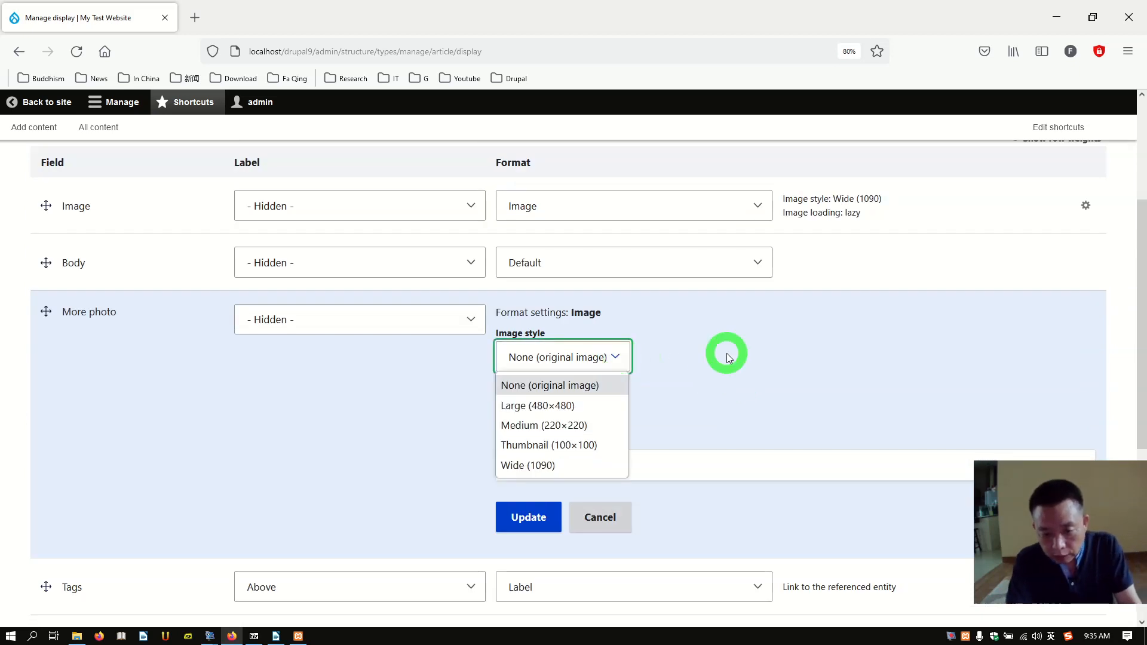
pyautogui.click(727, 353)
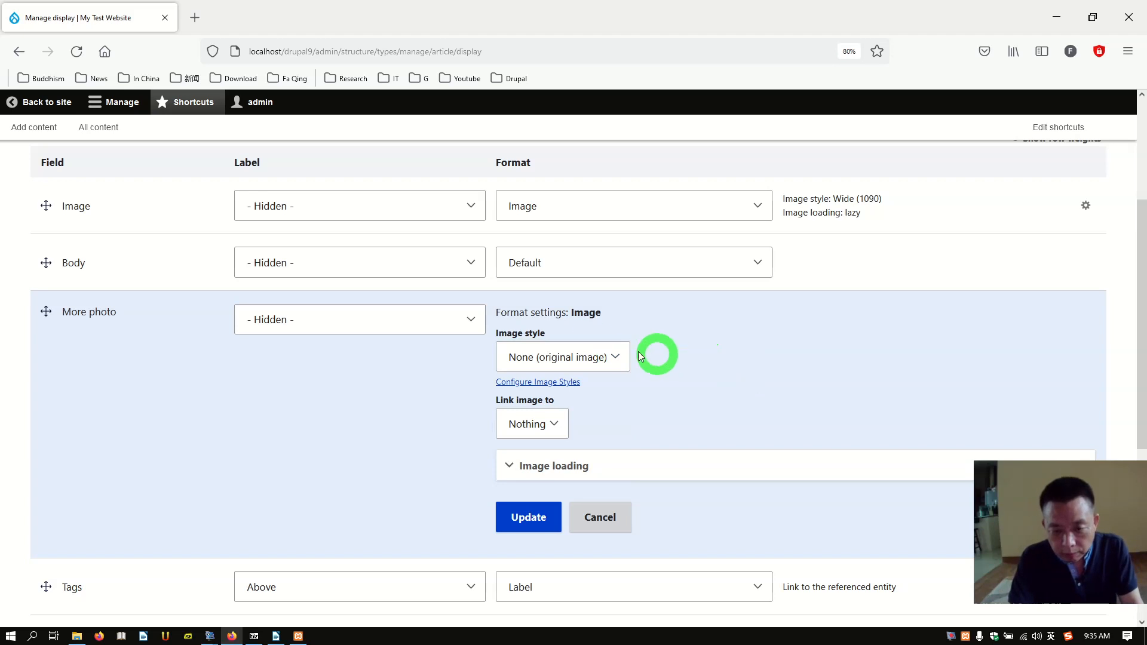
pyautogui.click(610, 358)
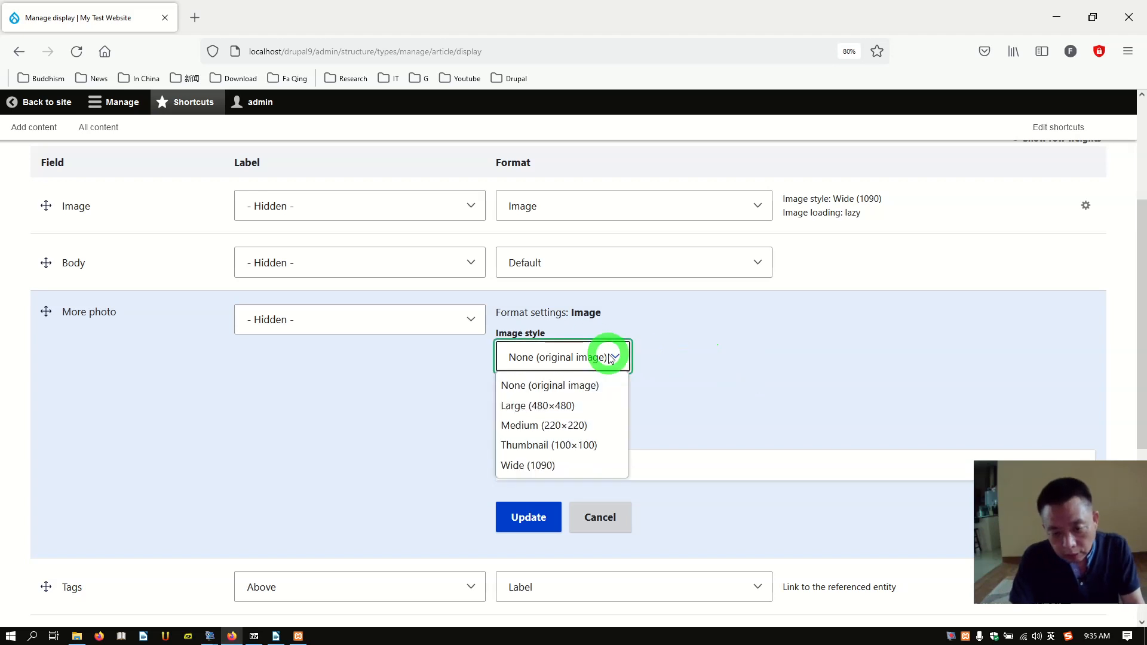
pyautogui.click(575, 406)
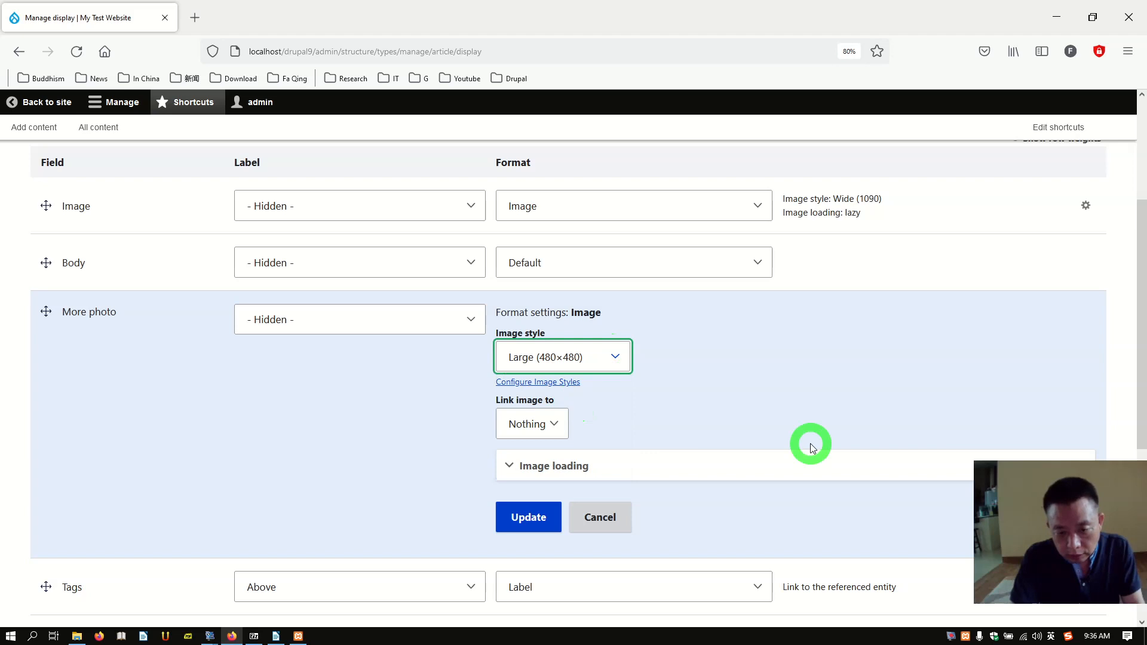
pyautogui.click(554, 425)
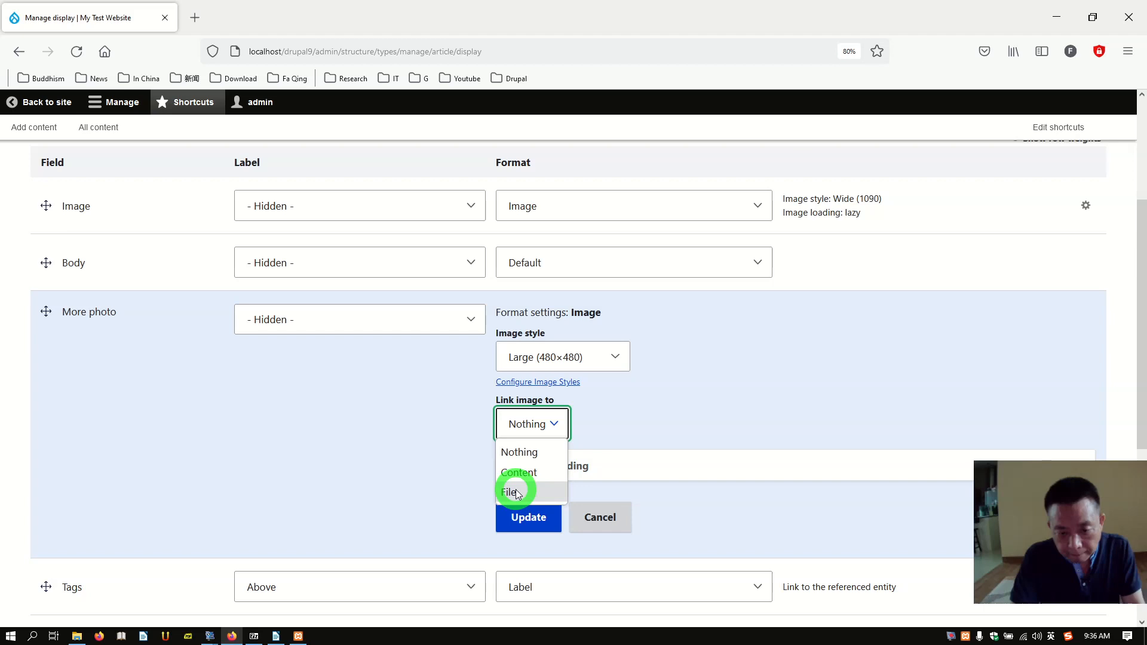
pyautogui.click(631, 391)
pyautogui.click(615, 357)
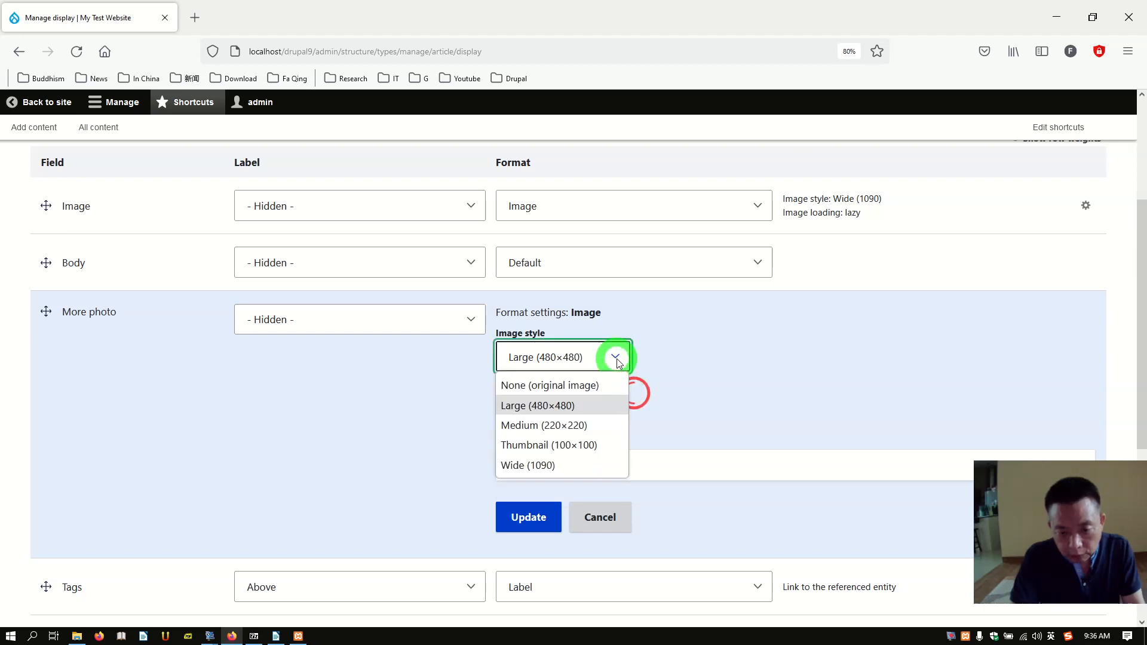
pyautogui.click(574, 386)
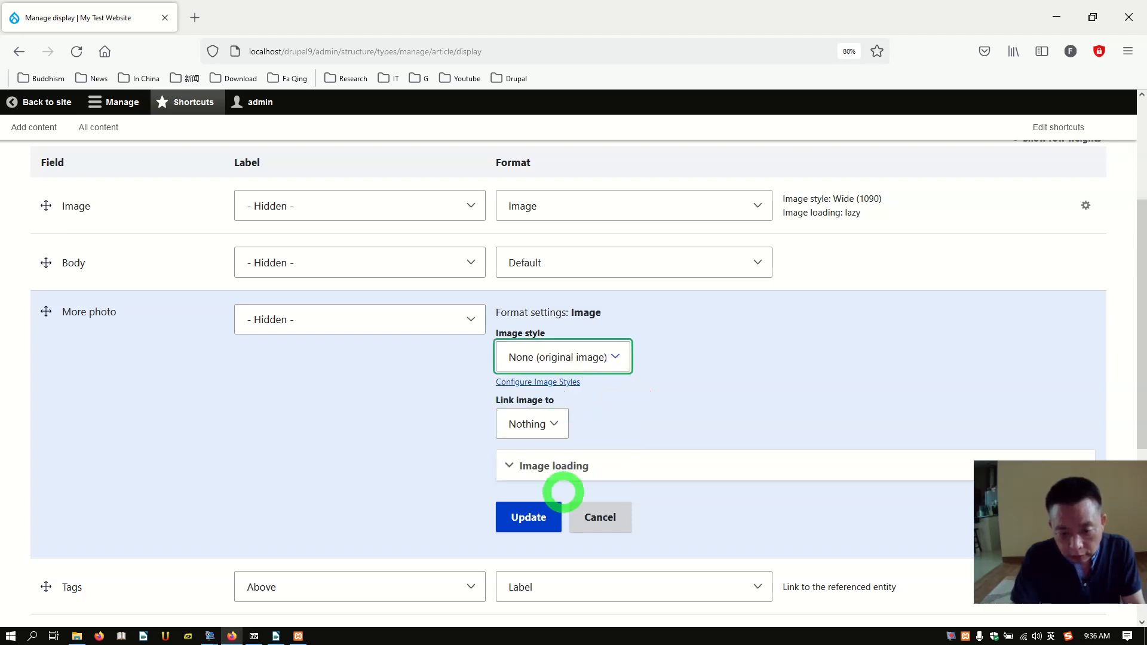
# Step: Save the Article's Manage display settings
pyautogui.scroll(-3, 421, 390)
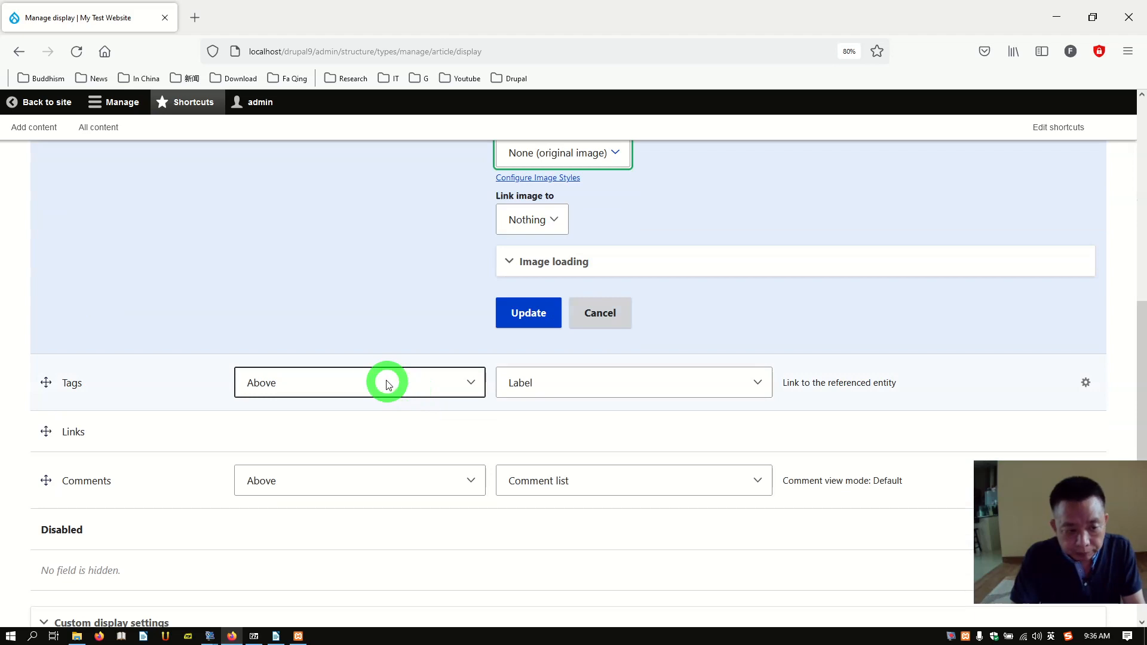
pyautogui.scroll(6, 383, 375)
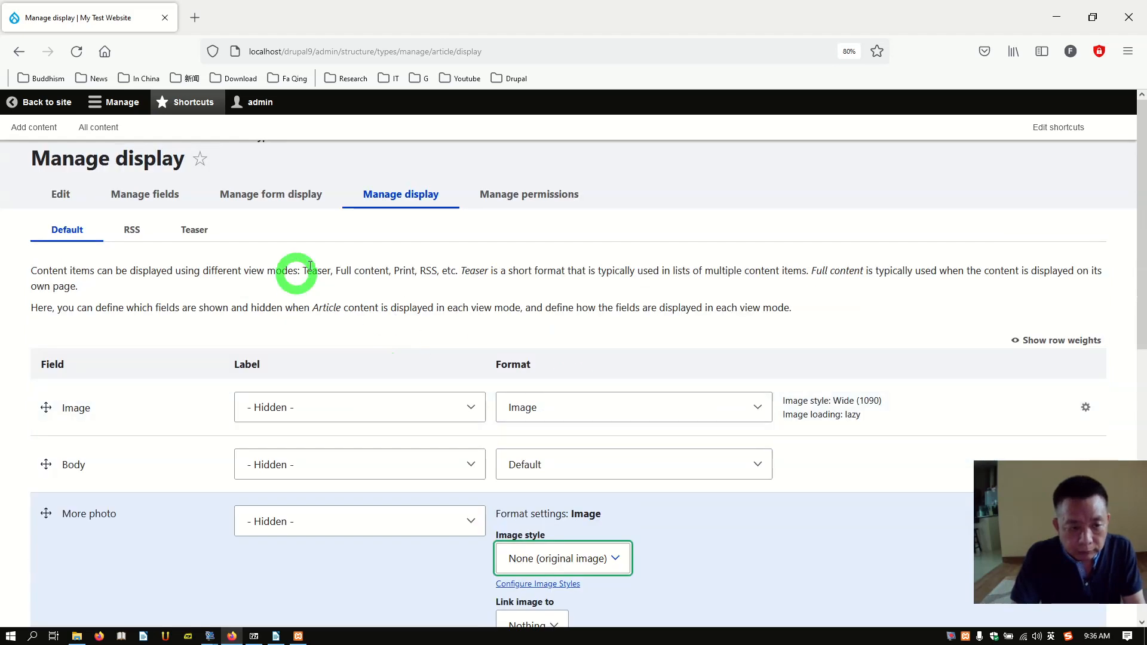
pyautogui.scroll(-4, 402, 290)
pyautogui.scroll(4, 479, 358)
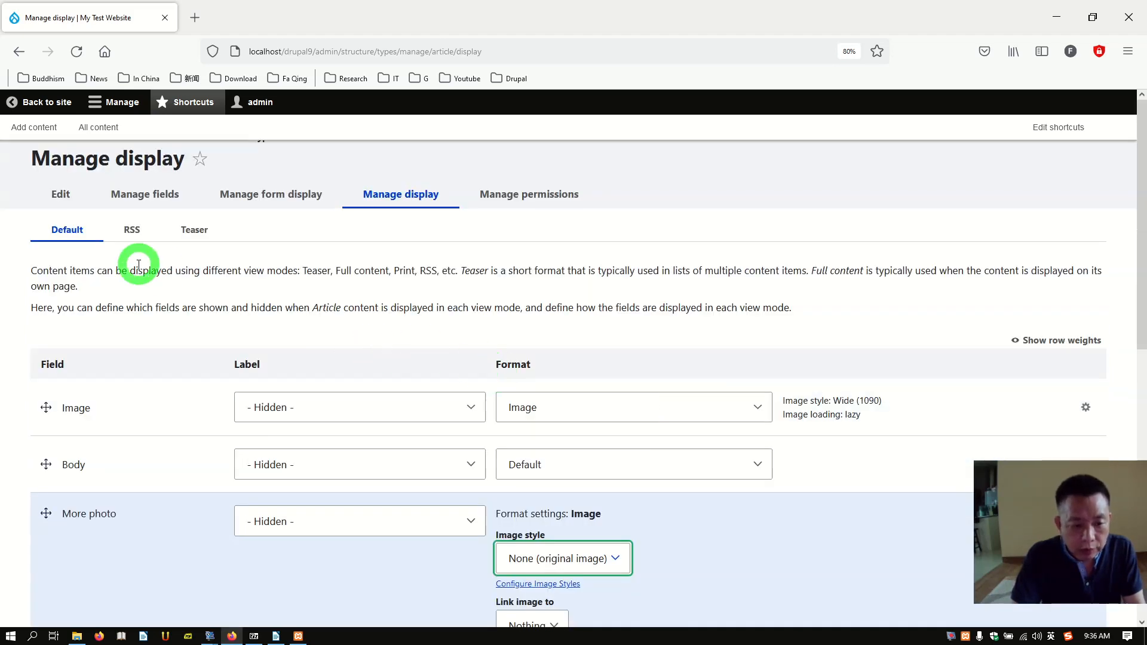
pyautogui.scroll(-7, 184, 291)
pyautogui.scroll(-1, 182, 296)
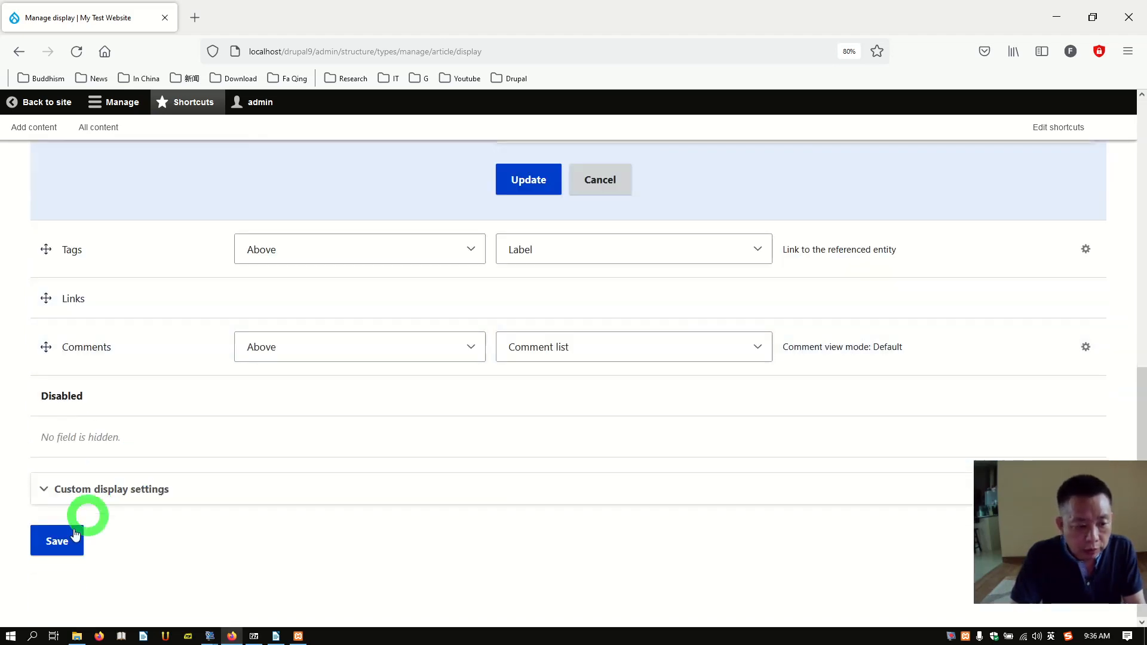
pyautogui.click(54, 542)
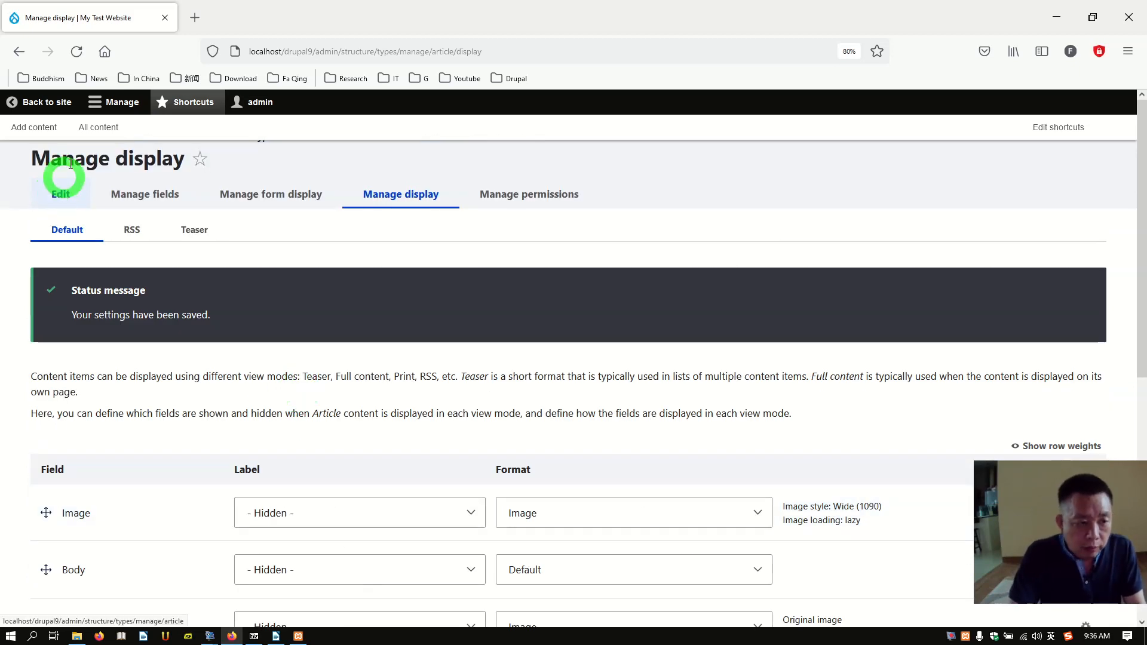
pyautogui.click(105, 107)
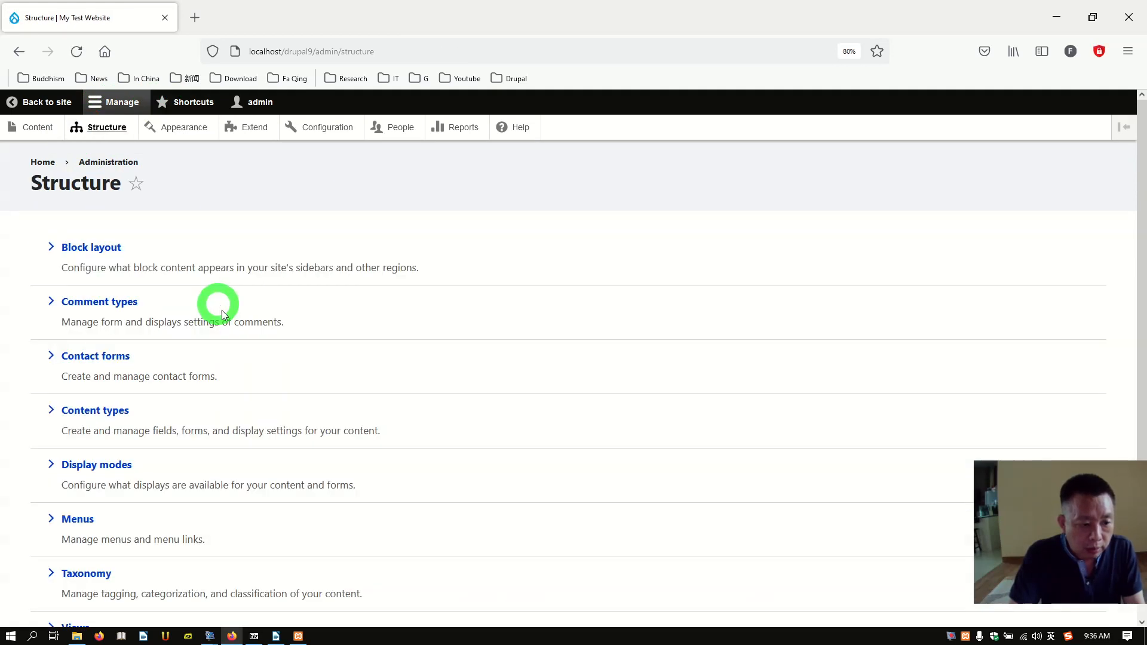
# Step: Open the Content types list from the Structure page
pyautogui.scroll(-2, 227, 346)
pyautogui.click(98, 302)
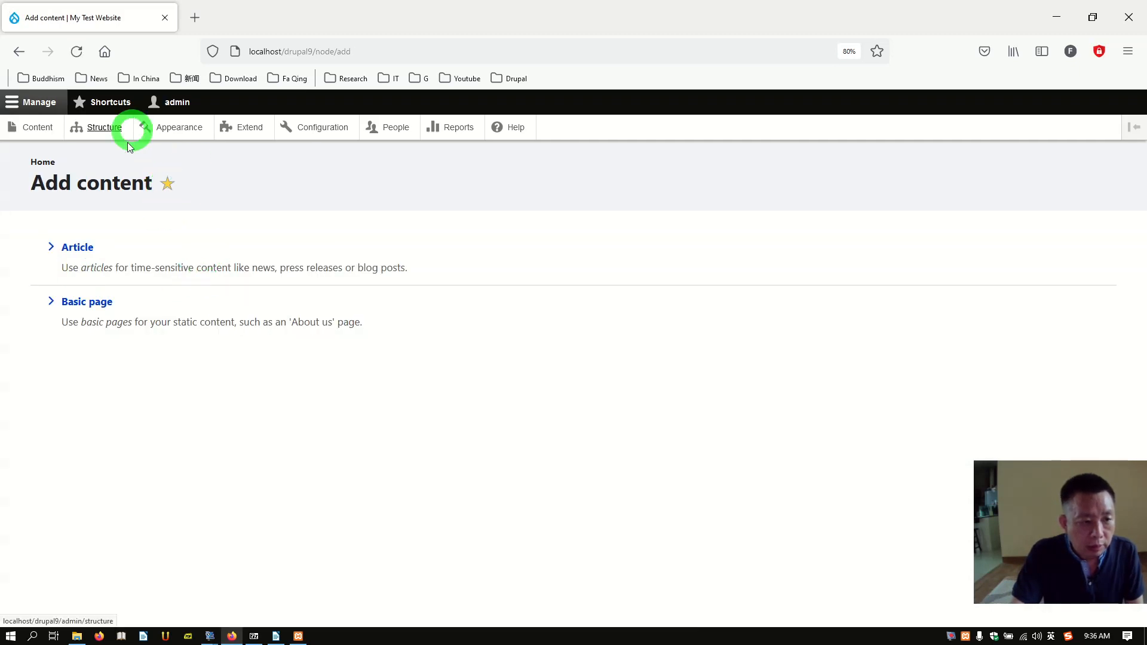
# Step: Create a Basic page titled About Us with body text 'This is about us page.'
pyautogui.click(94, 305)
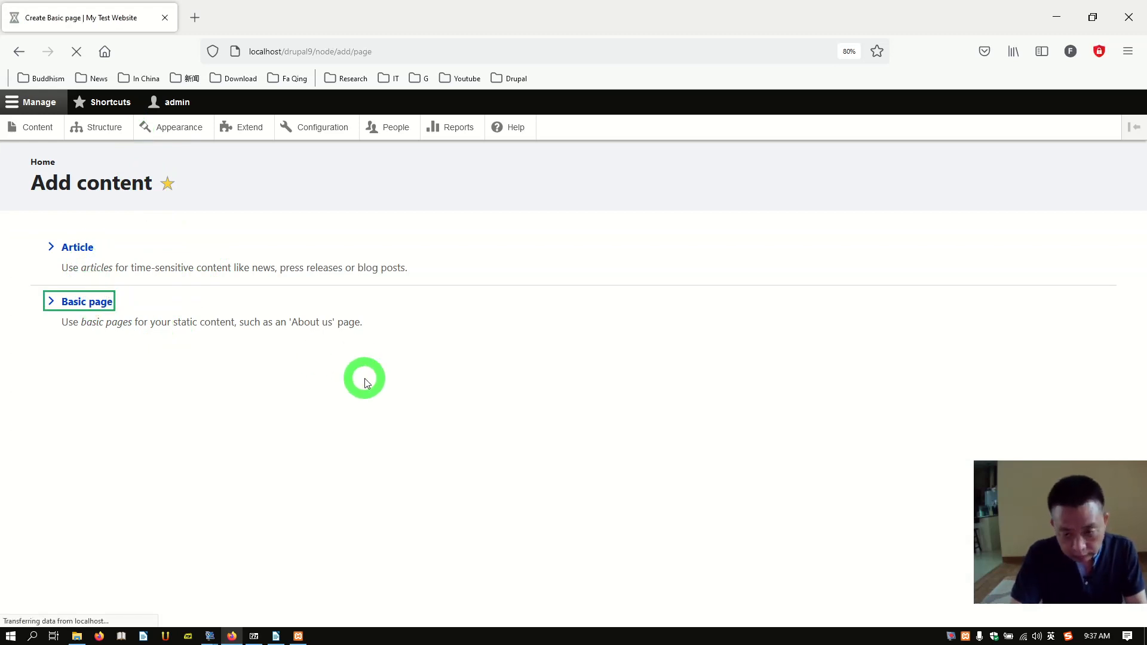
pyautogui.click(290, 276)
pyautogui.write('A')
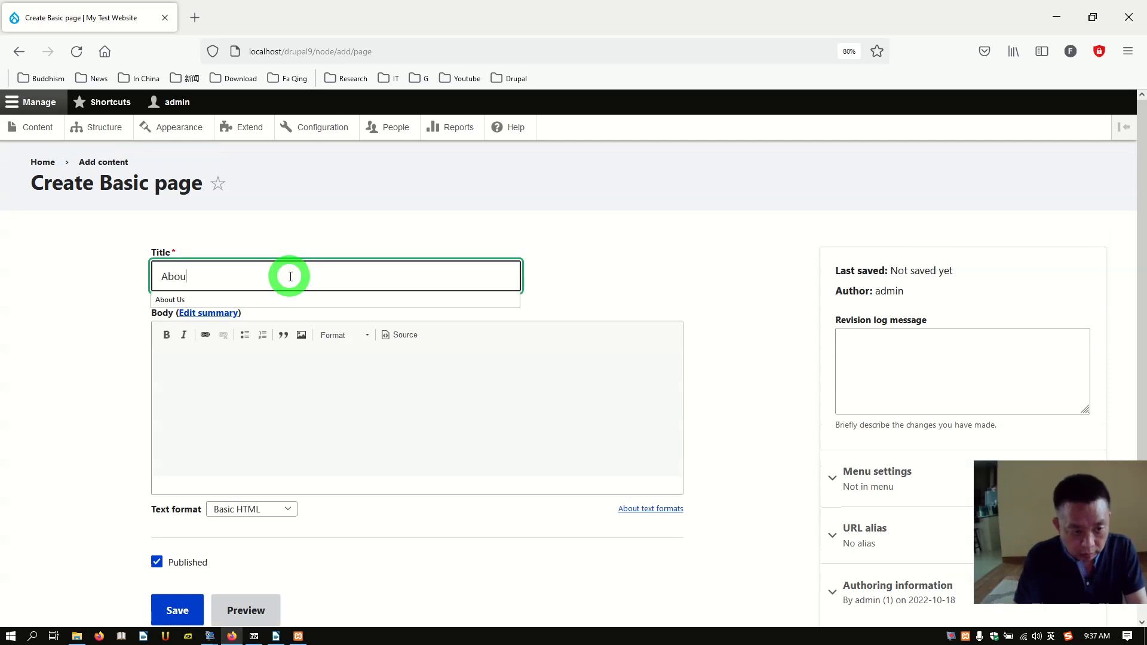
pyautogui.write('bou')
pyautogui.click(274, 299)
pyautogui.click(263, 394)
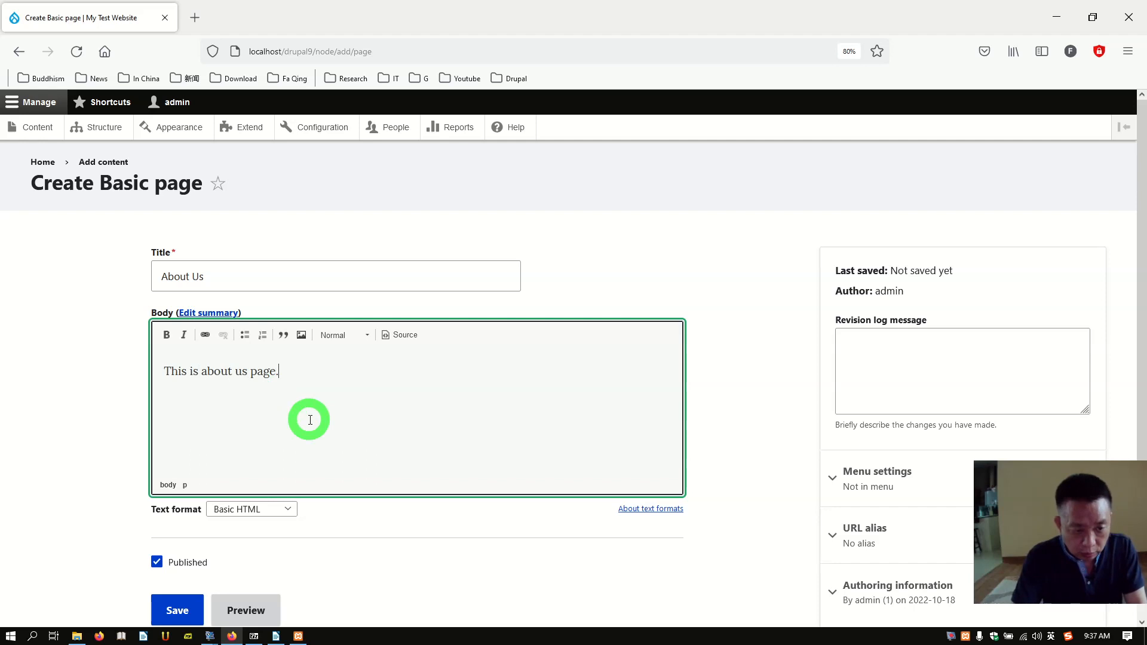
pyautogui.scroll(-3, 326, 421)
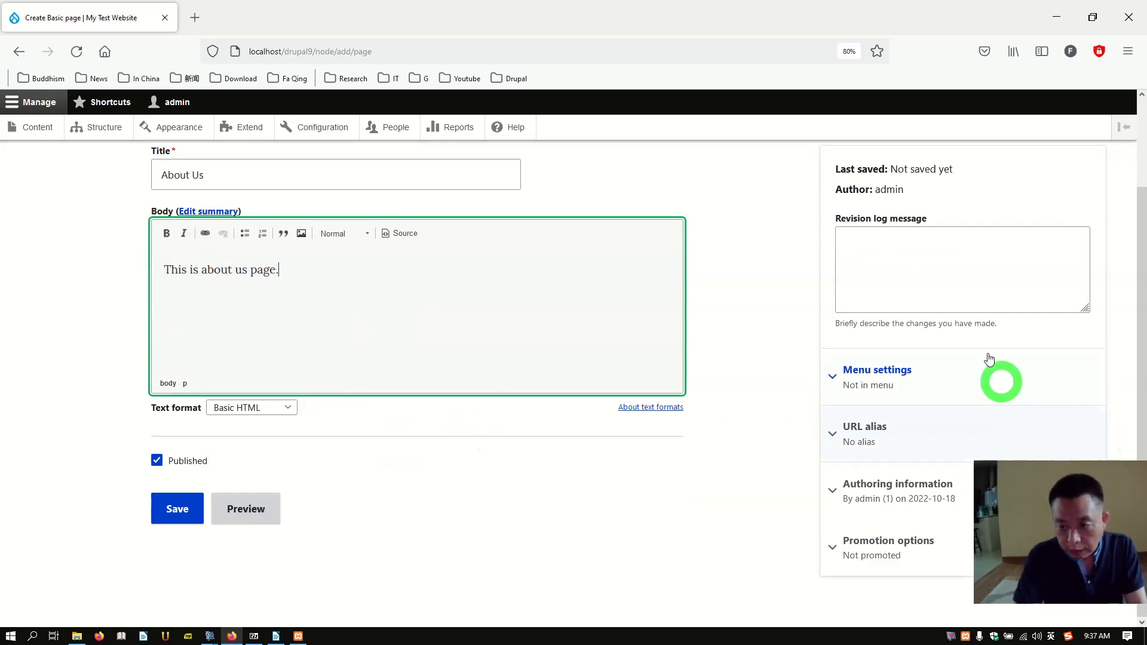
# Step: Enable a menu link for the About Us page under Menu settings
pyautogui.click(893, 375)
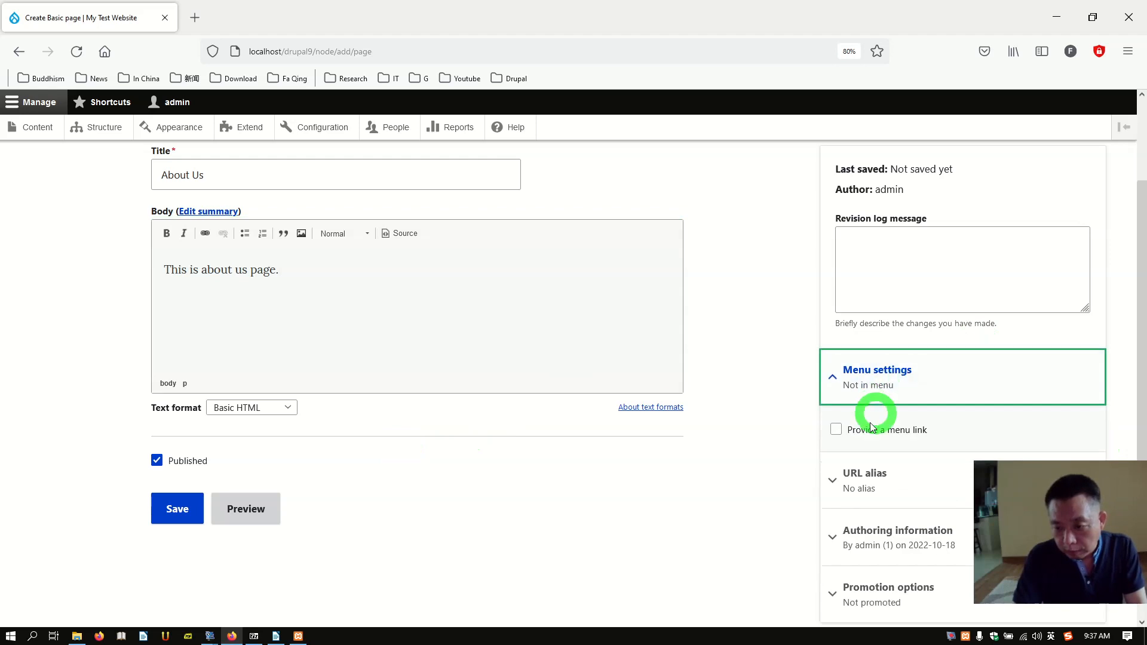
pyautogui.click(836, 430)
pyautogui.scroll(-3, 968, 441)
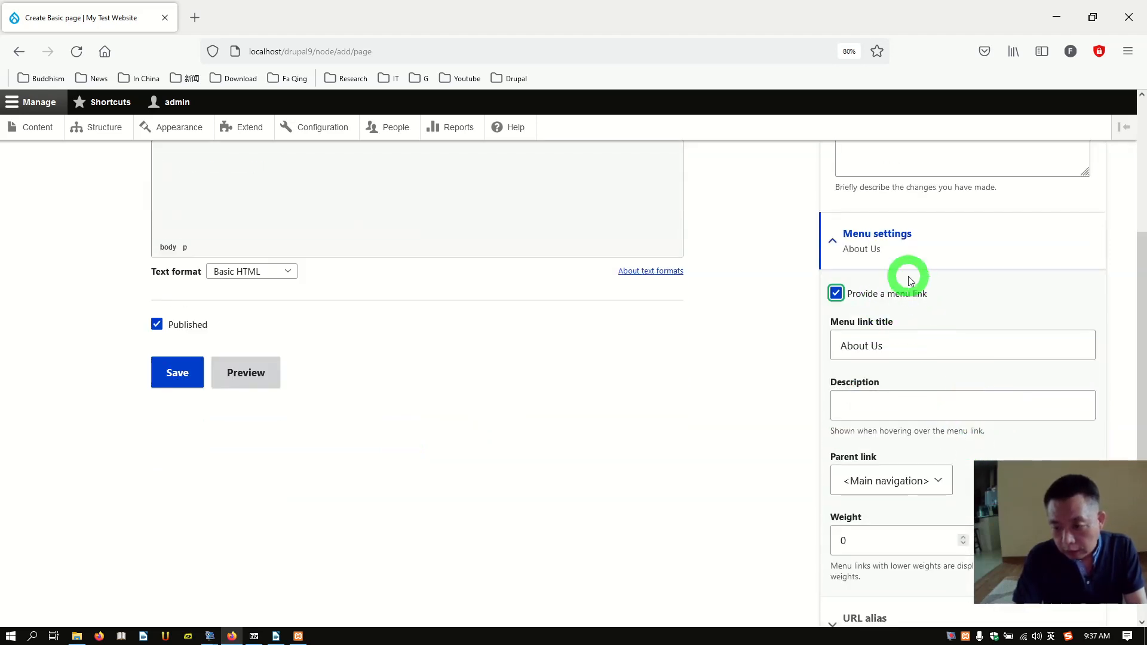
pyautogui.scroll(-3, 895, 383)
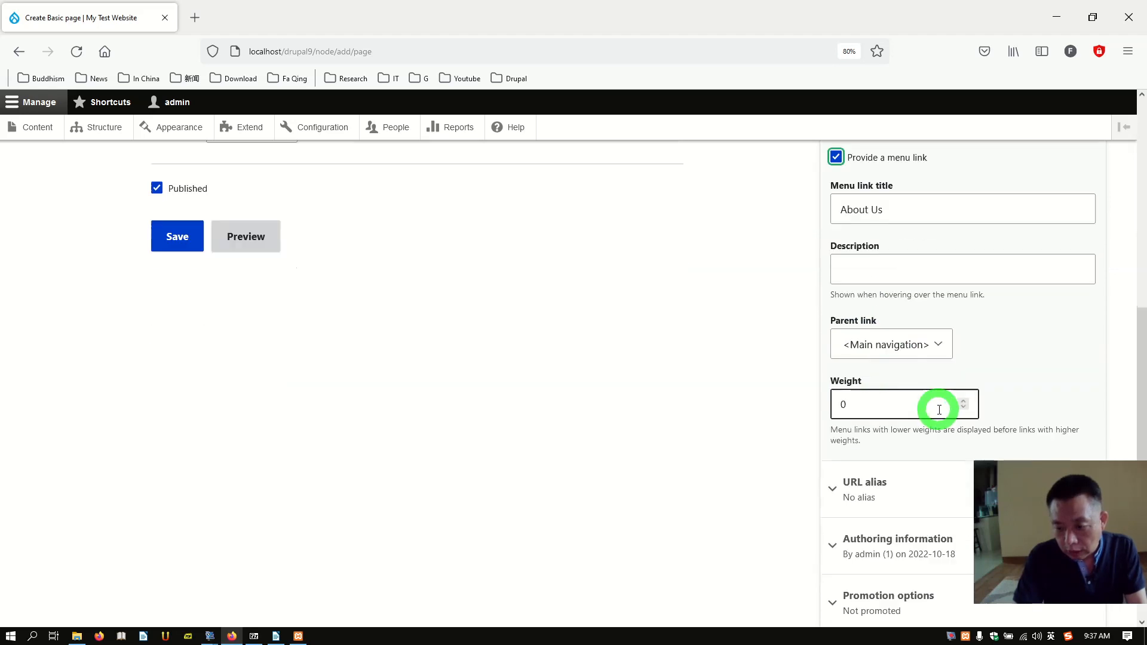
pyautogui.scroll(-1, 939, 410)
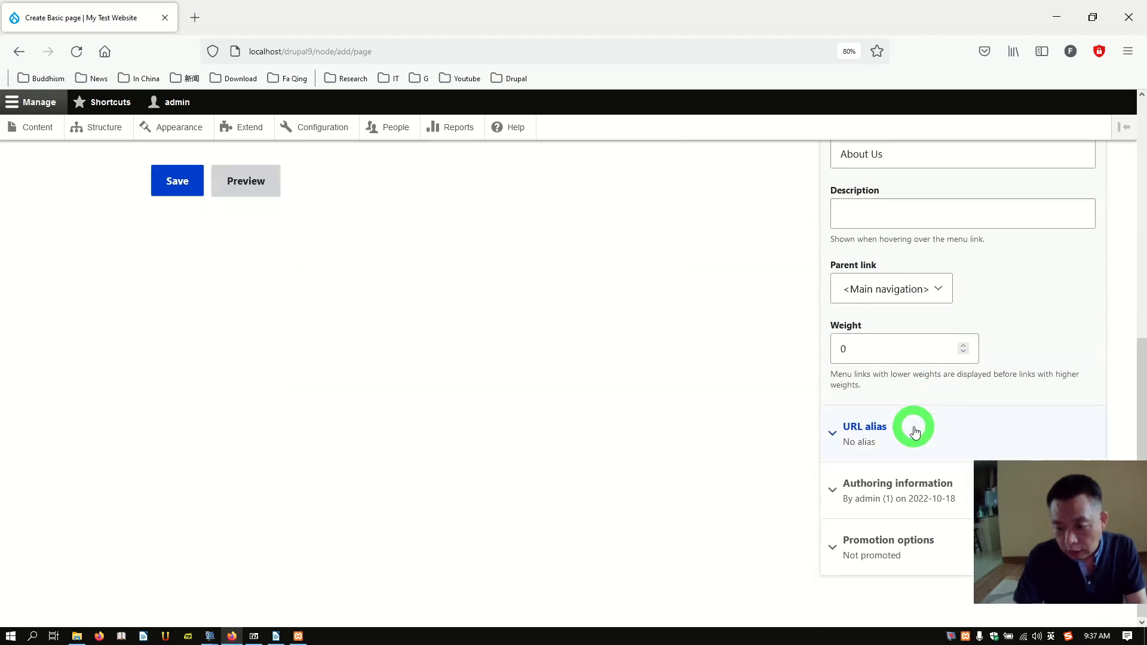
# Step: Set the URL alias to /about-us and save the page as published
pyautogui.click(865, 428)
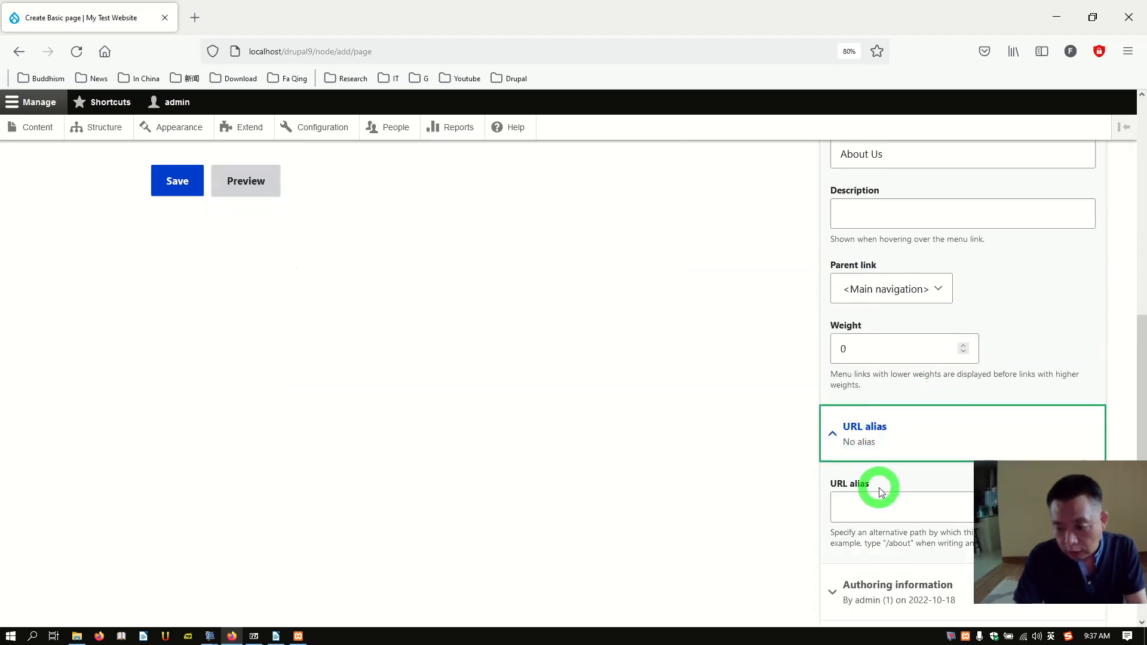
pyautogui.scroll(-2, 875, 509)
pyautogui.click(902, 407)
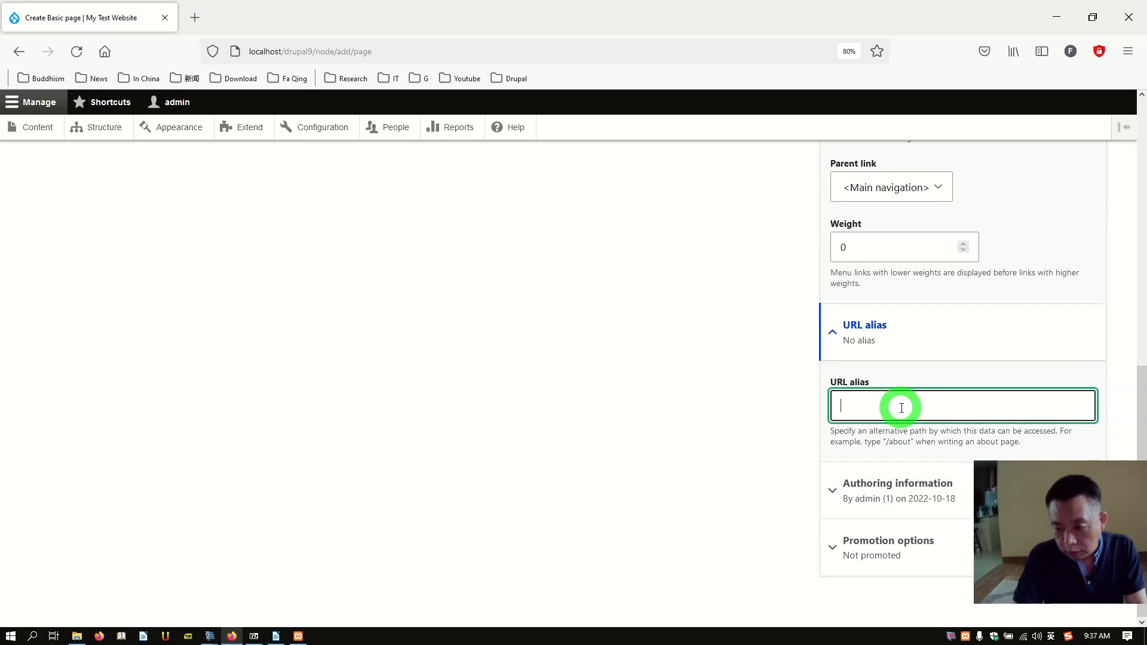
pyautogui.write('/about')
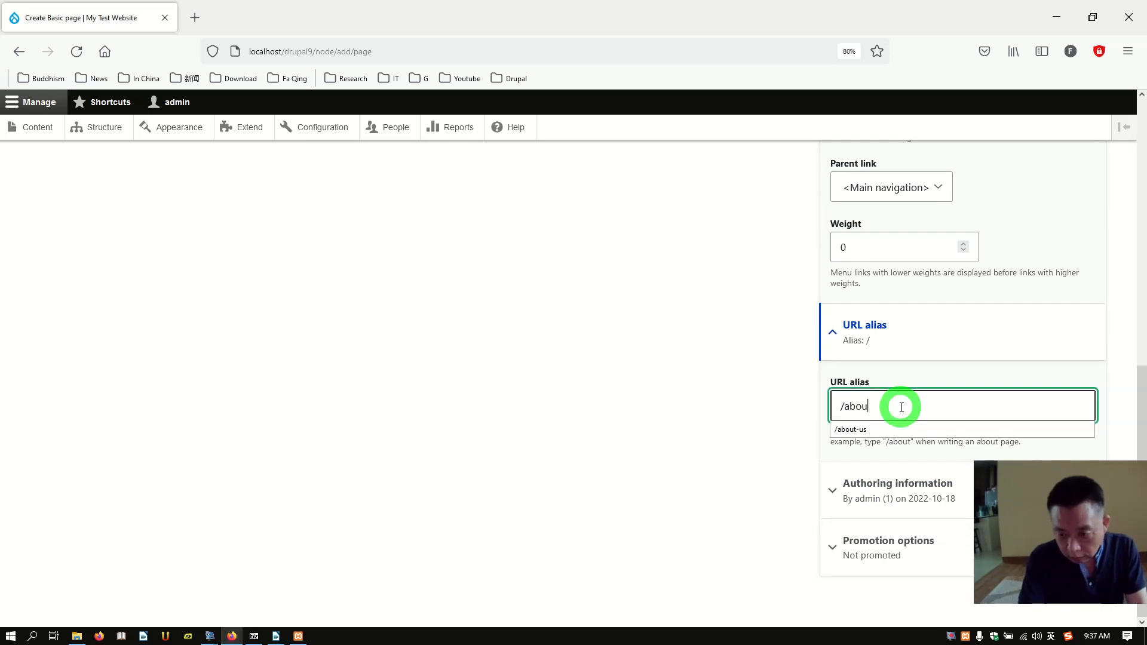
pyautogui.click(867, 429)
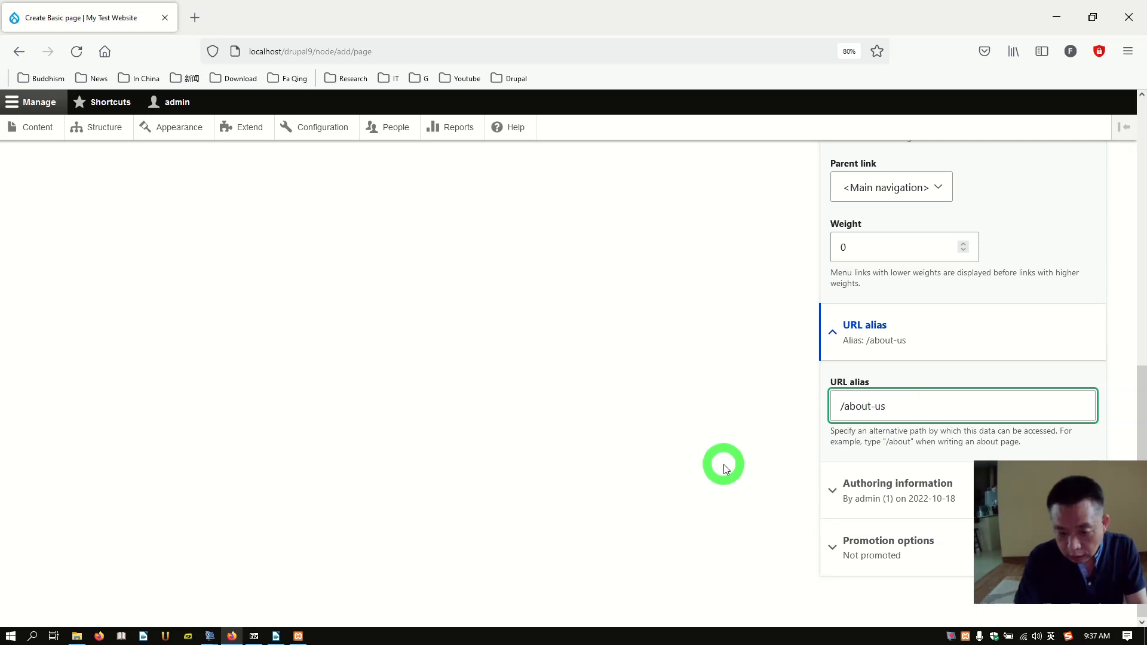
pyautogui.scroll(7, 722, 464)
pyautogui.scroll(-4, 691, 482)
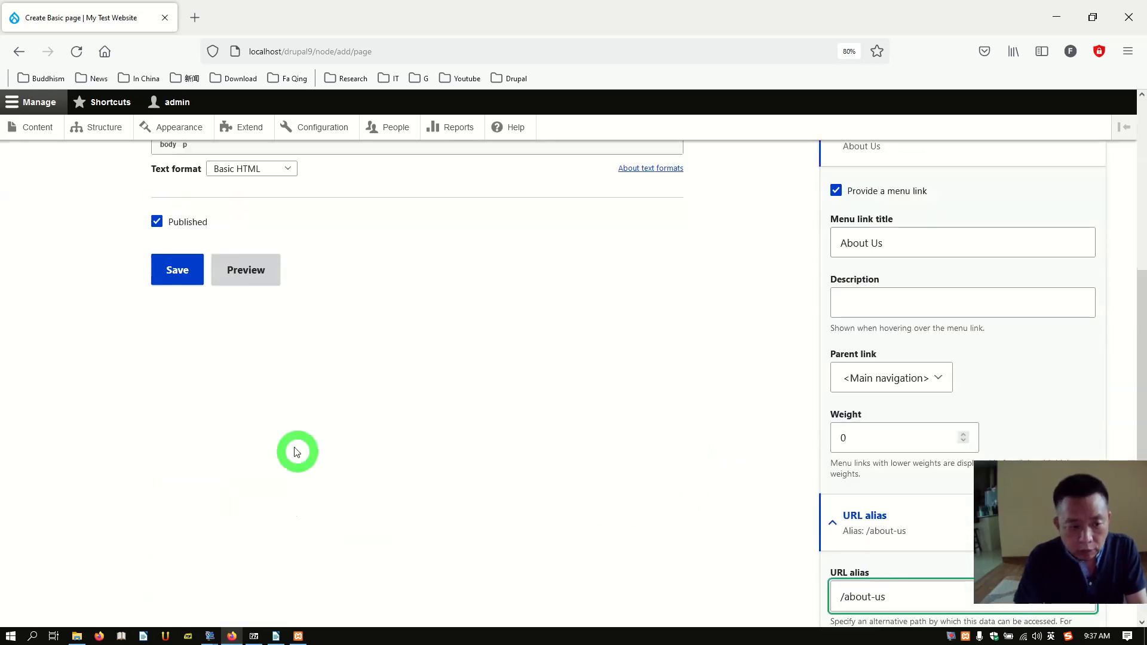
pyautogui.click(167, 277)
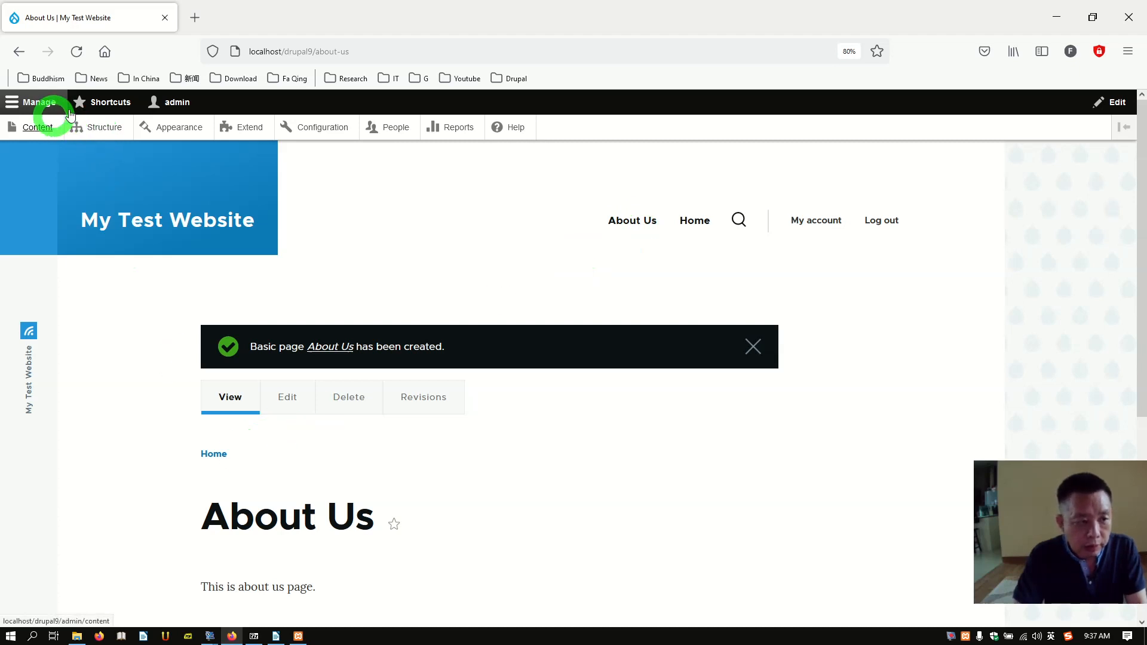
pyautogui.click(101, 108)
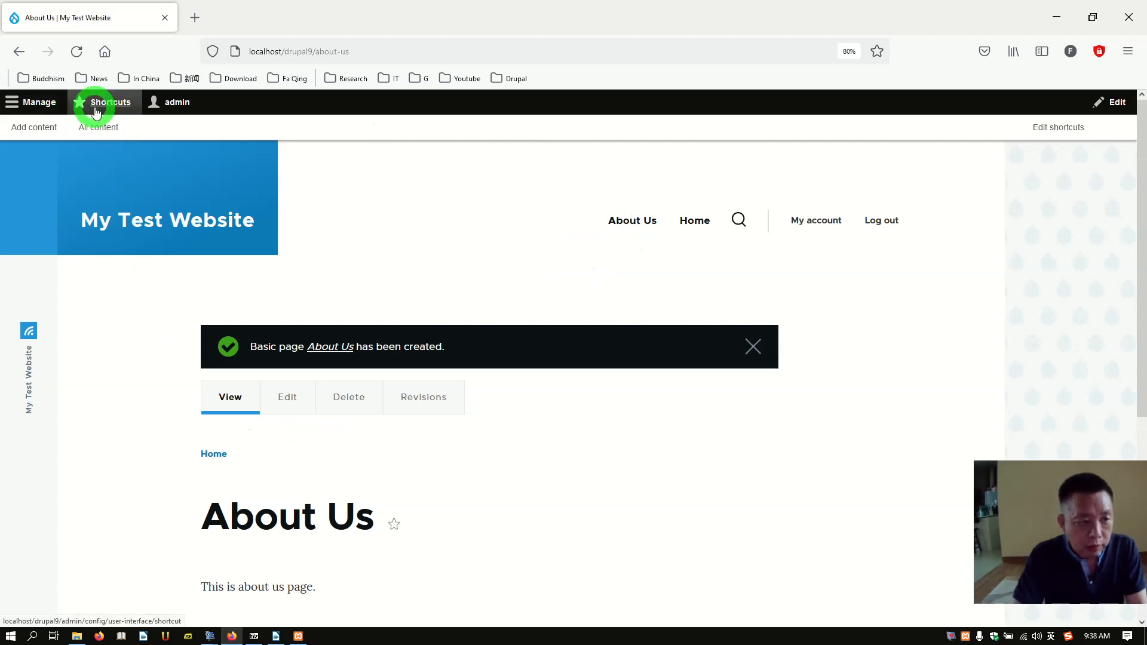
# Step: Create a new Article titled 'Our new website' with body 'We just created a new websites.'
pyautogui.click(32, 127)
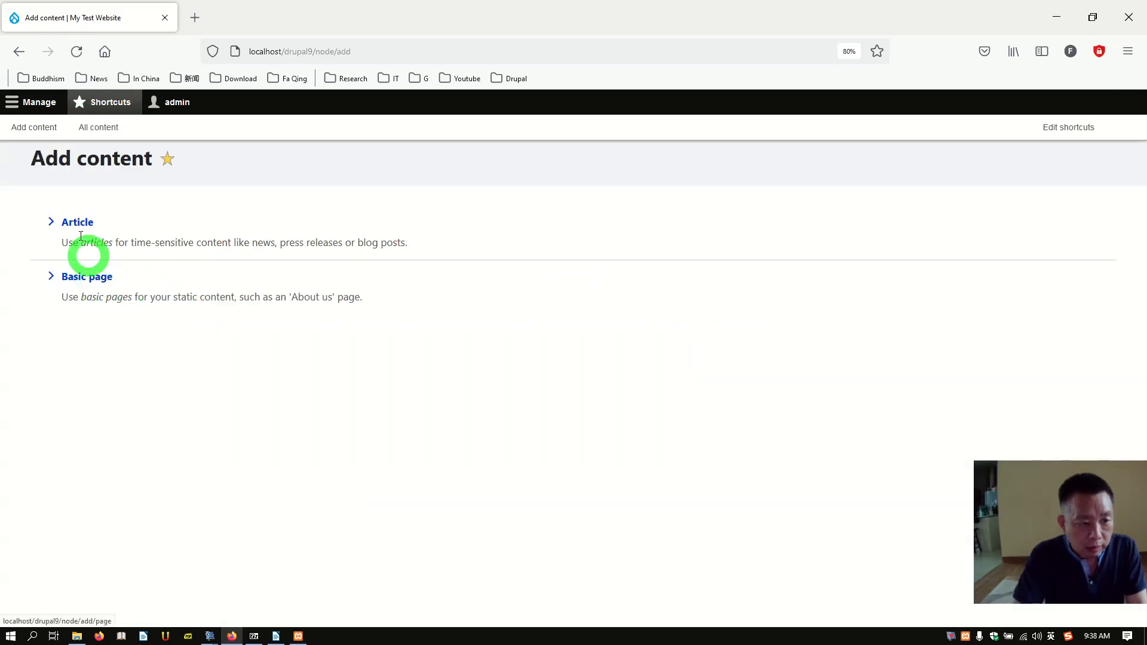
pyautogui.click(77, 226)
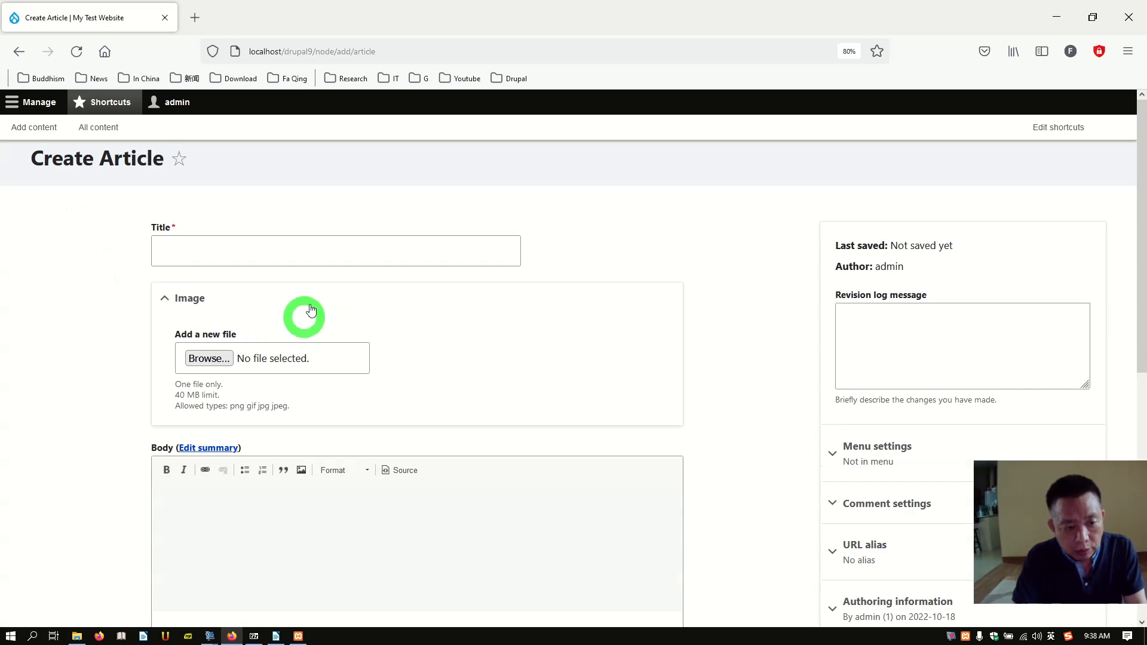
pyautogui.click(304, 242)
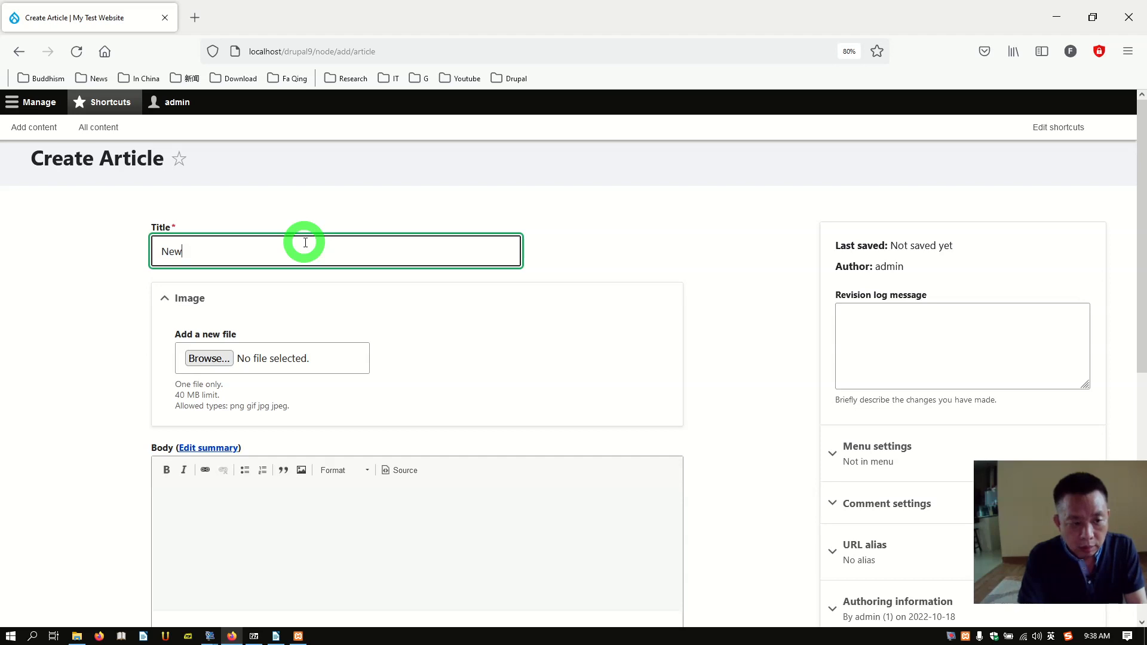
pyautogui.write('O')
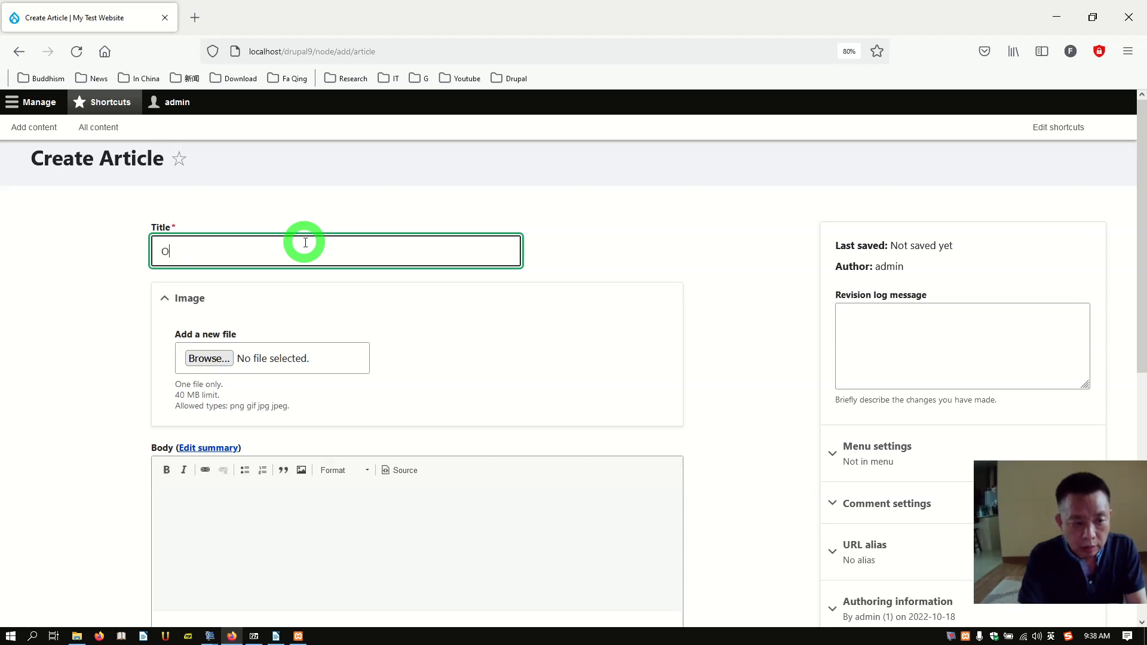
pyautogui.write('ur new website')
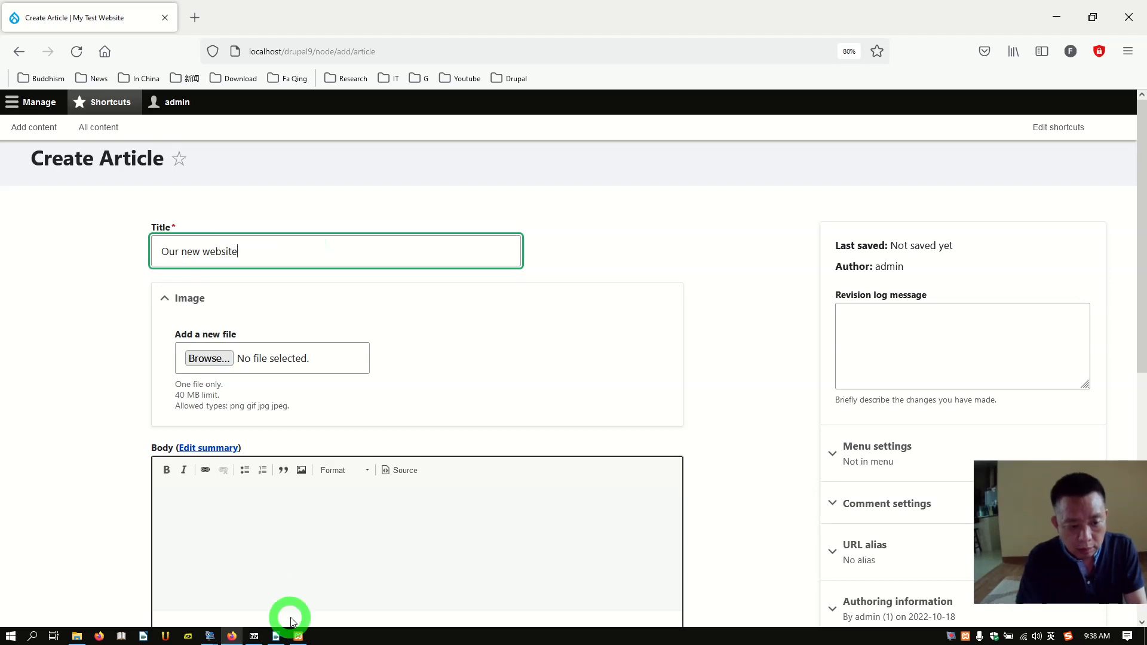
pyautogui.click(305, 590)
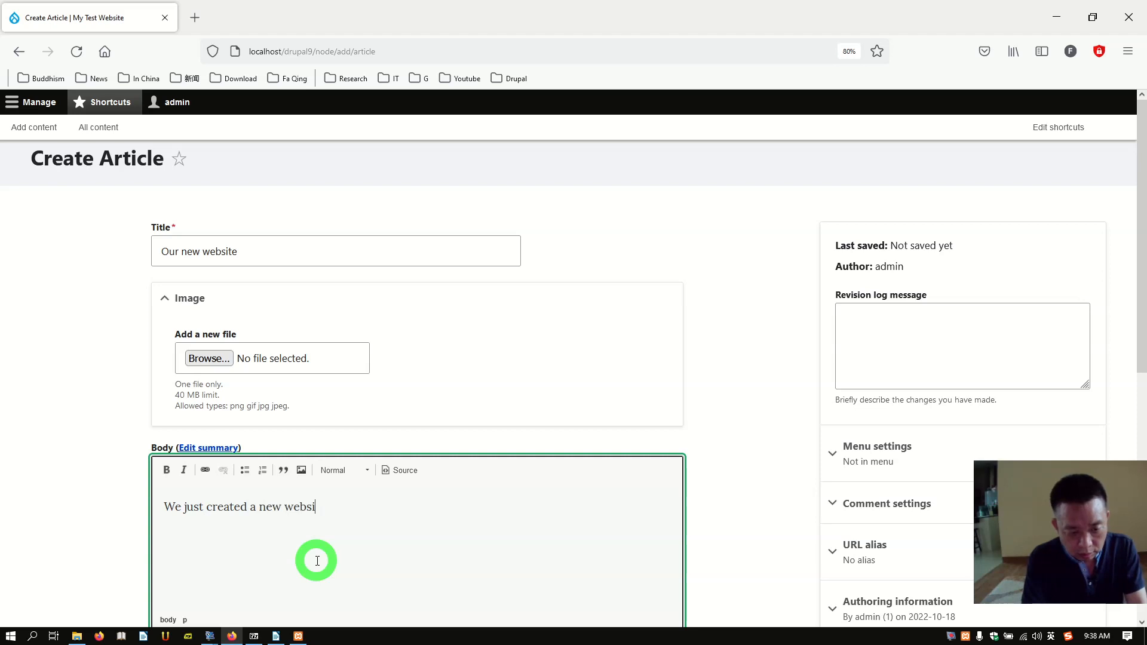
pyautogui.write('.')
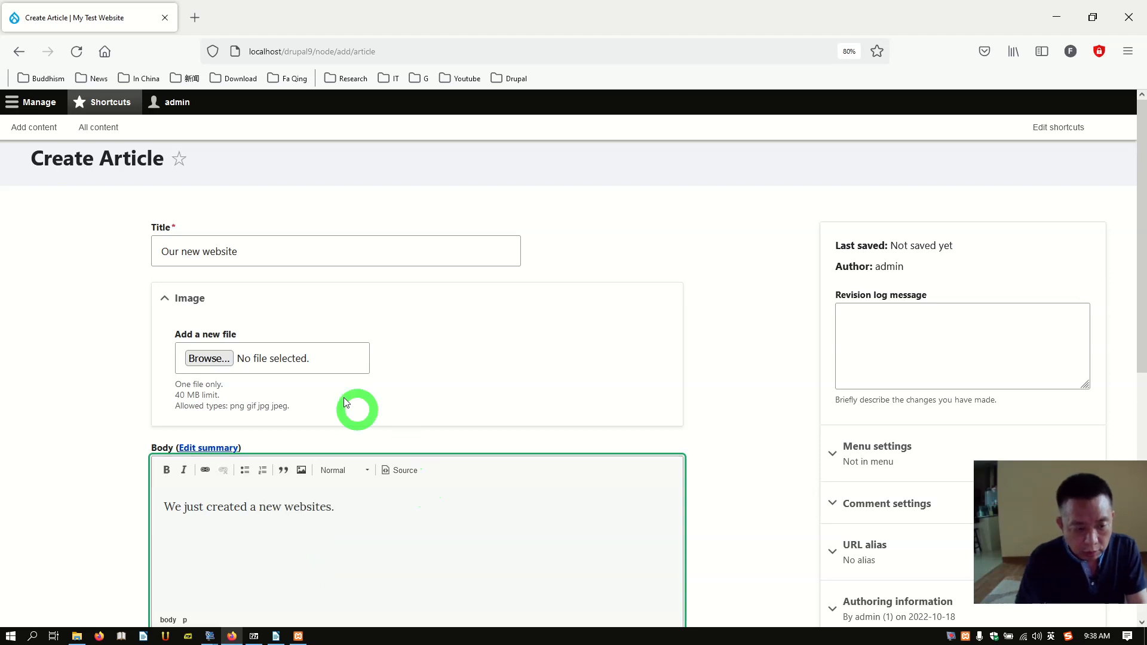
pyautogui.click(213, 358)
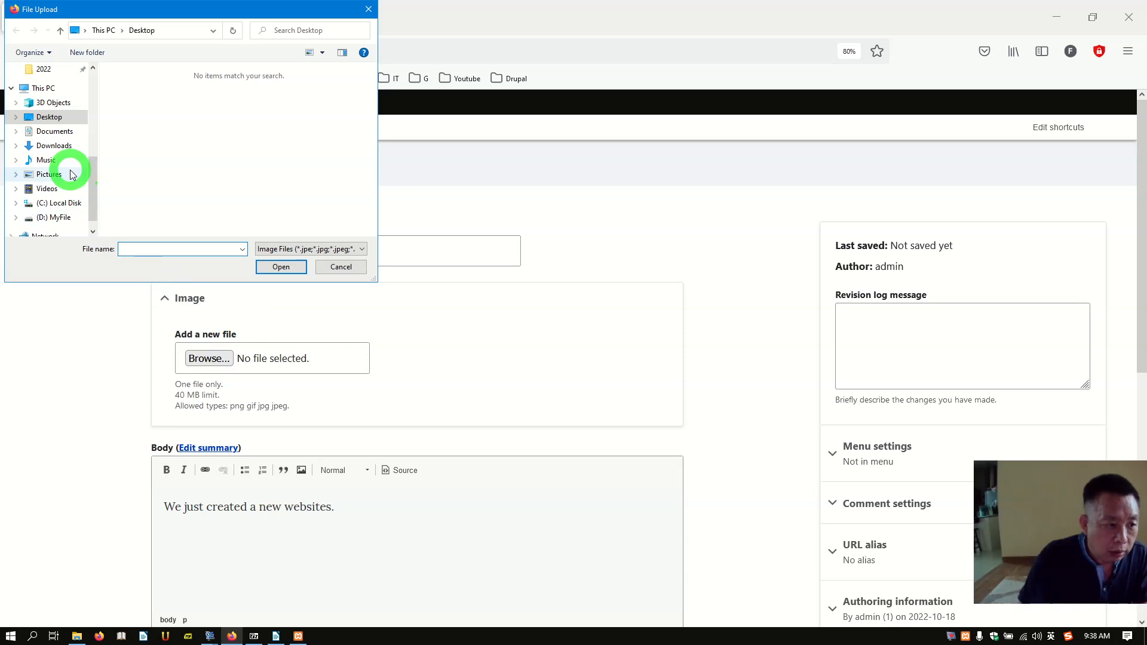
# Step: Upload 726694.jpg from the Pictures folder as the article's image
pyautogui.click(71, 174)
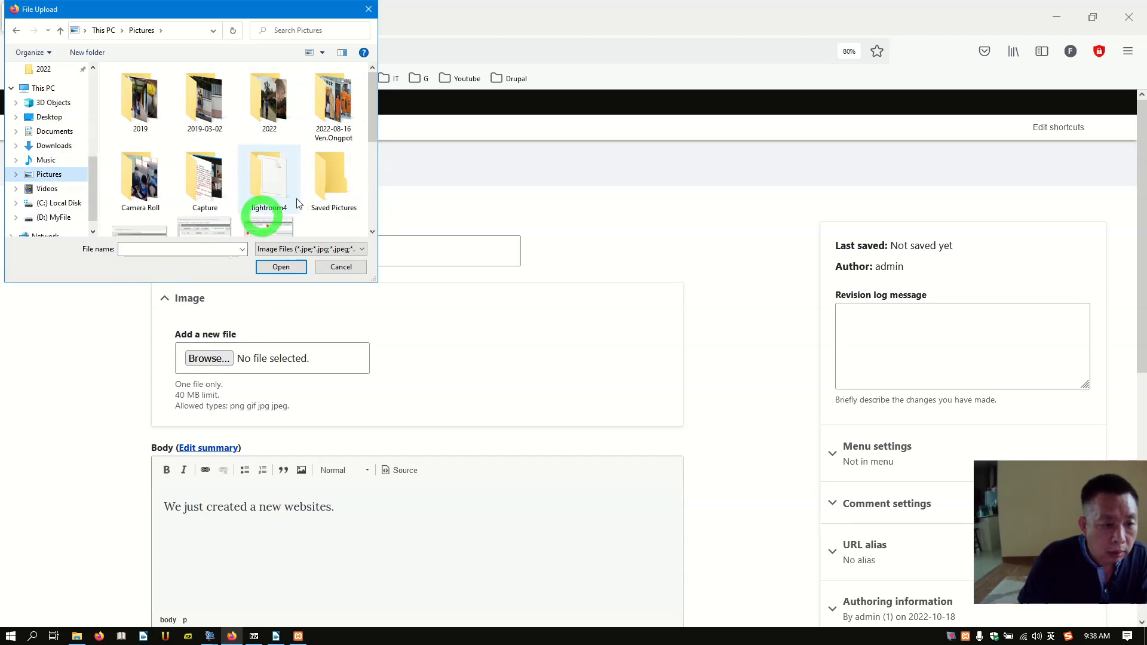
pyautogui.scroll(-5, 299, 191)
pyautogui.scroll(4, 314, 191)
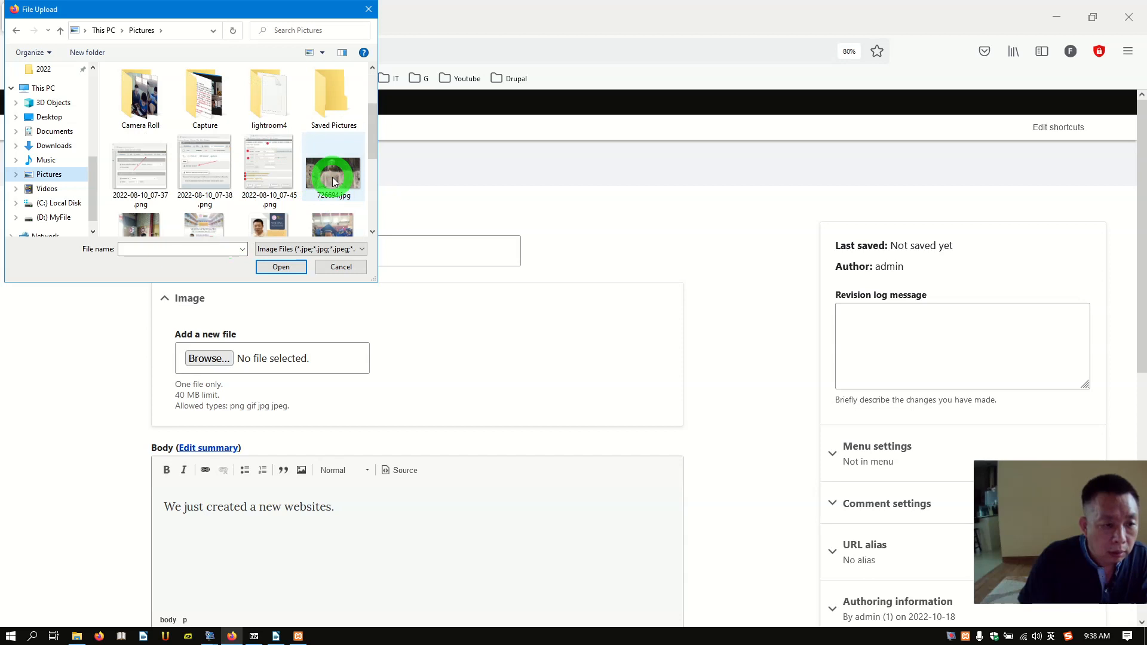
pyautogui.click(332, 177)
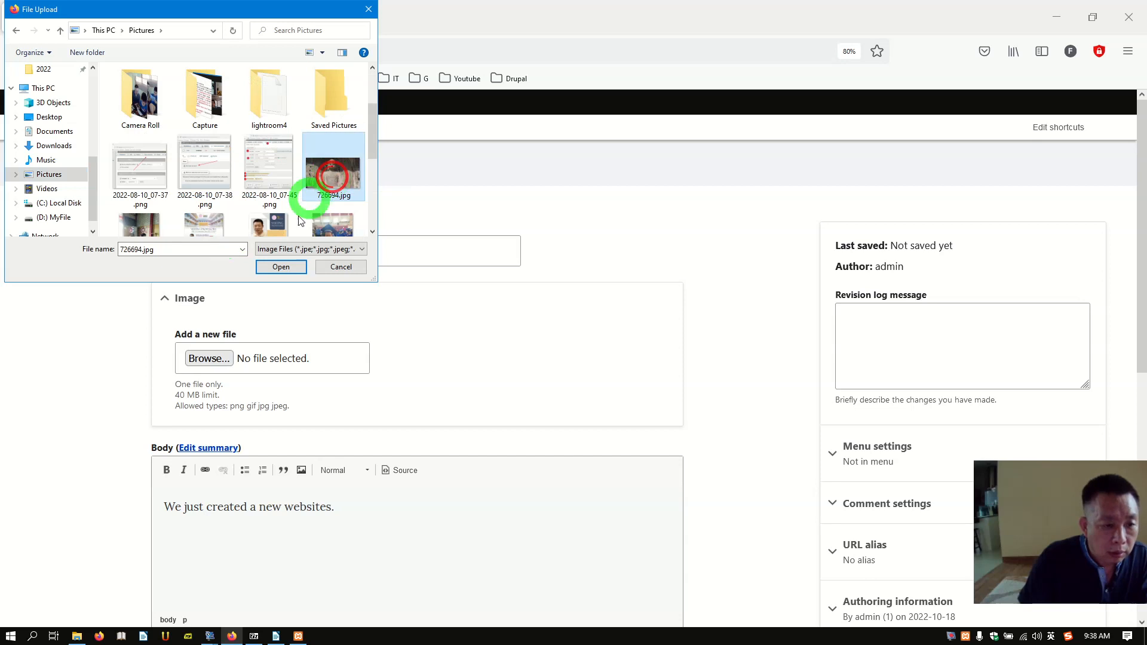
pyautogui.click(280, 267)
# Step: Enter 'The Buddha' as the image's alternative text
pyautogui.scroll(-2, 384, 359)
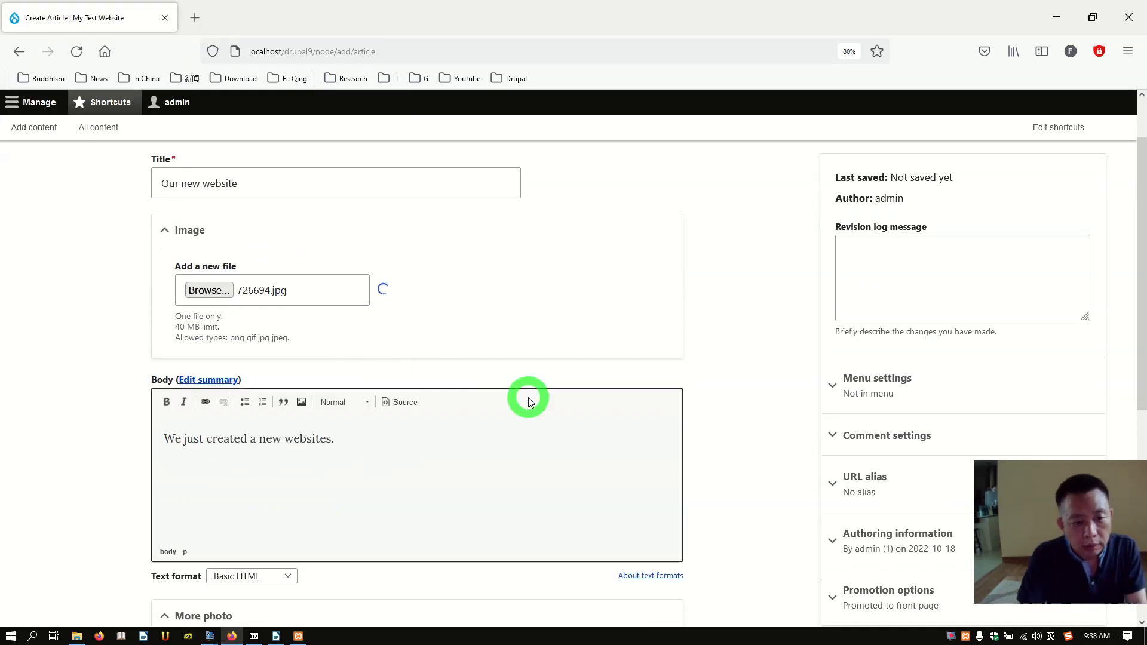
pyautogui.scroll(-4, 472, 396)
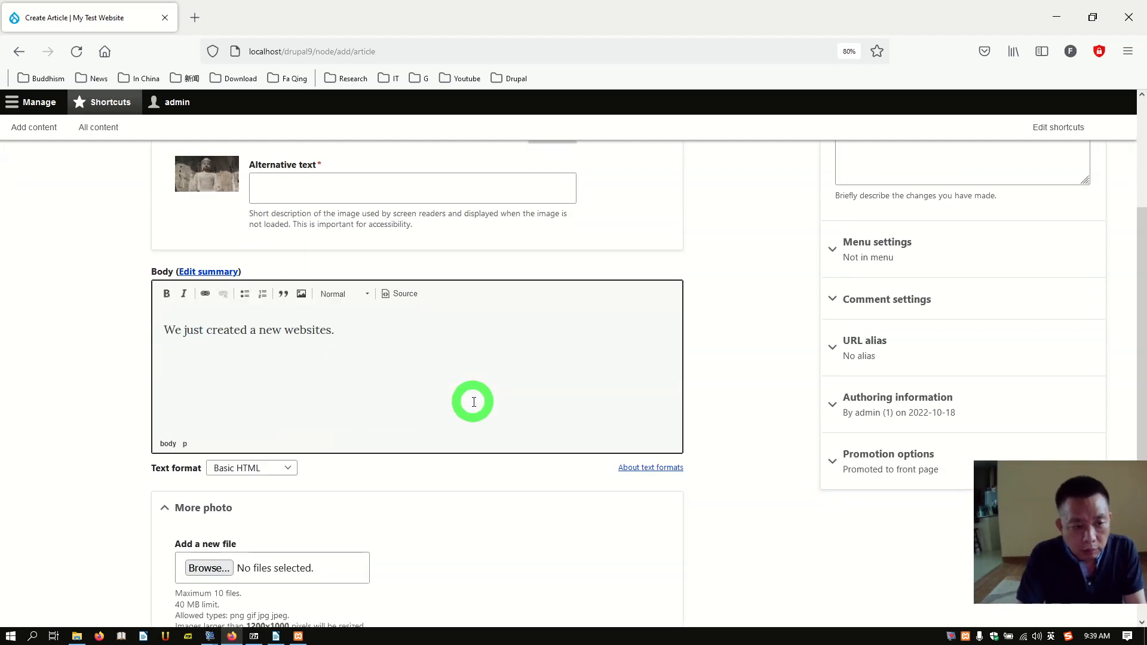
pyautogui.click(393, 191)
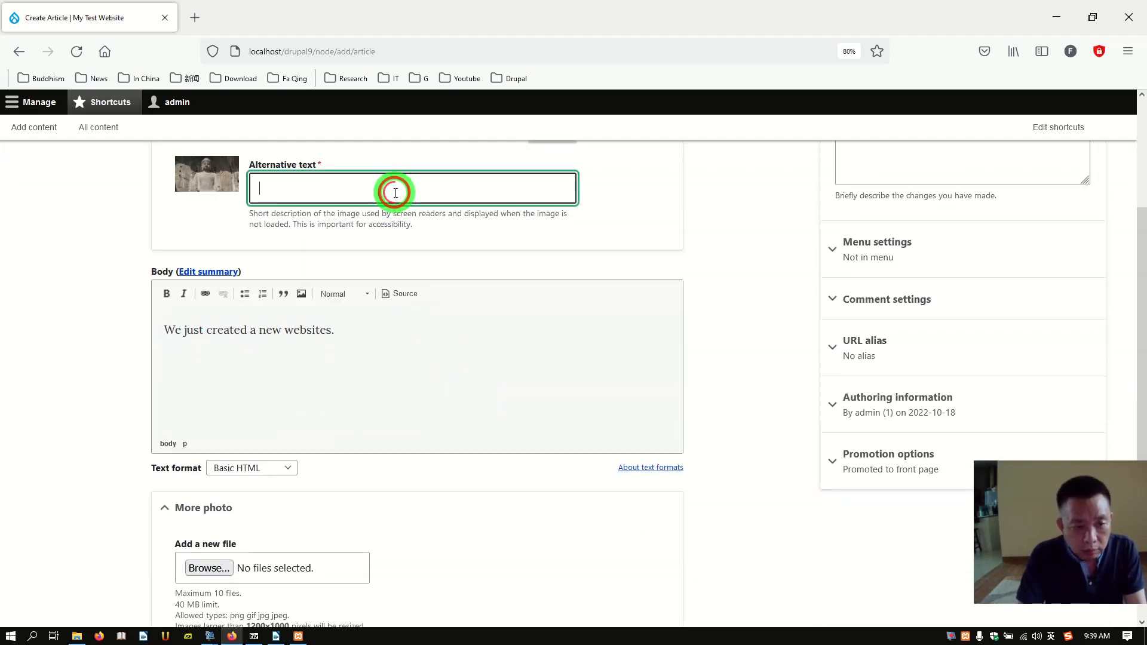
pyautogui.write('The Buddha')
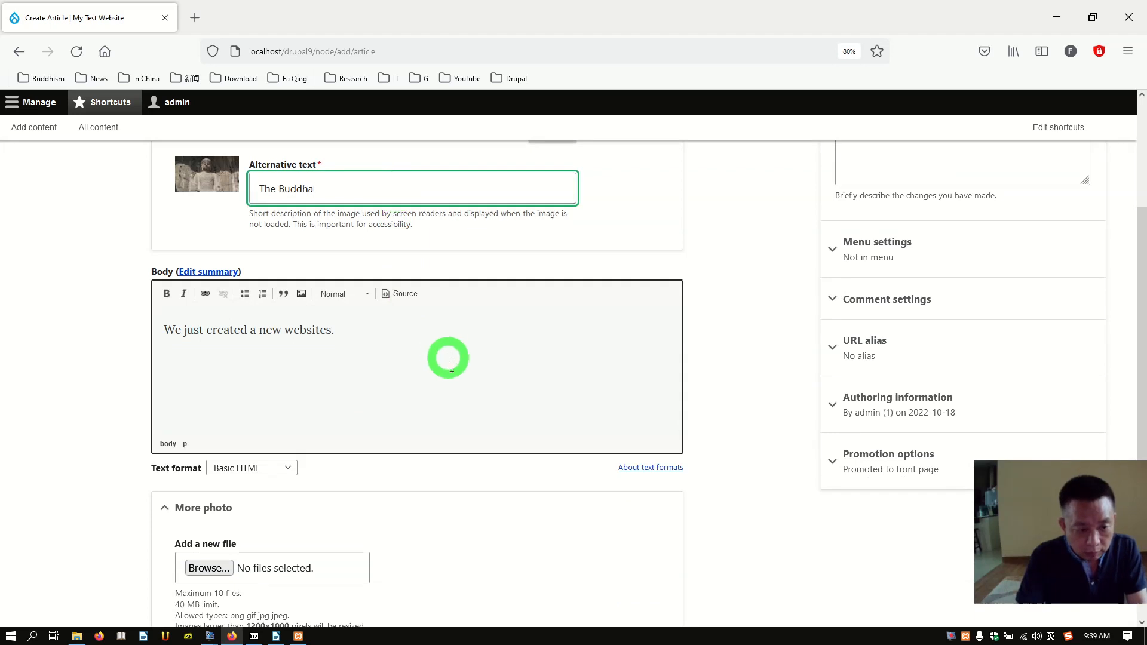
pyautogui.scroll(-5, 453, 373)
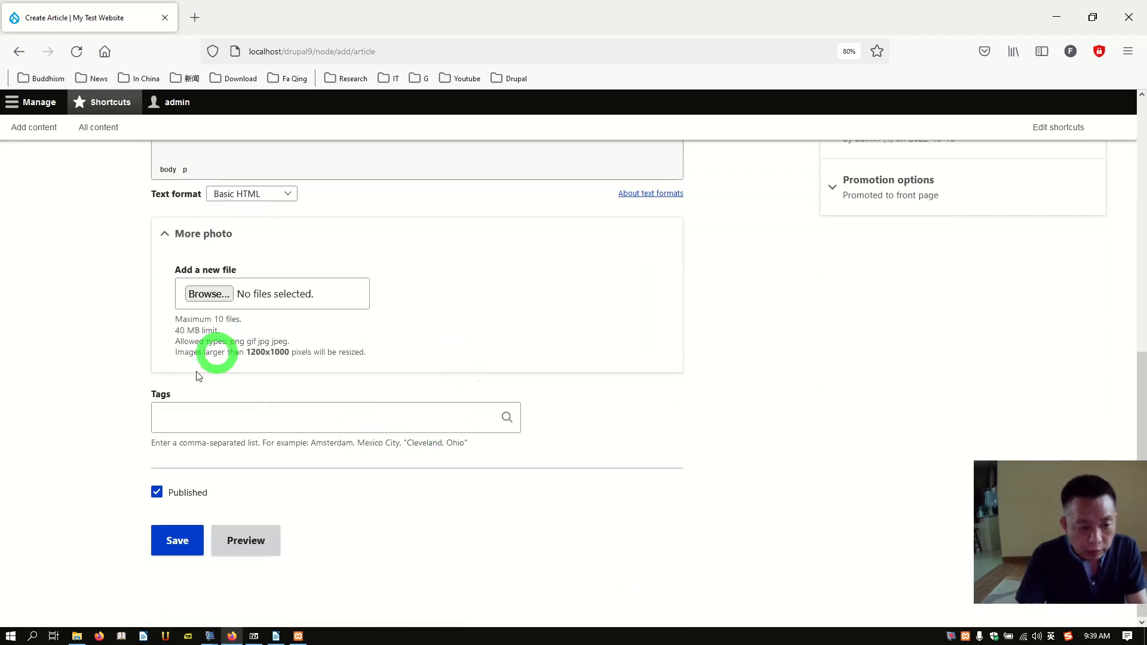
# Step: Publish the 'Our new website' article and return to the home page to see it listed
pyautogui.click(211, 294)
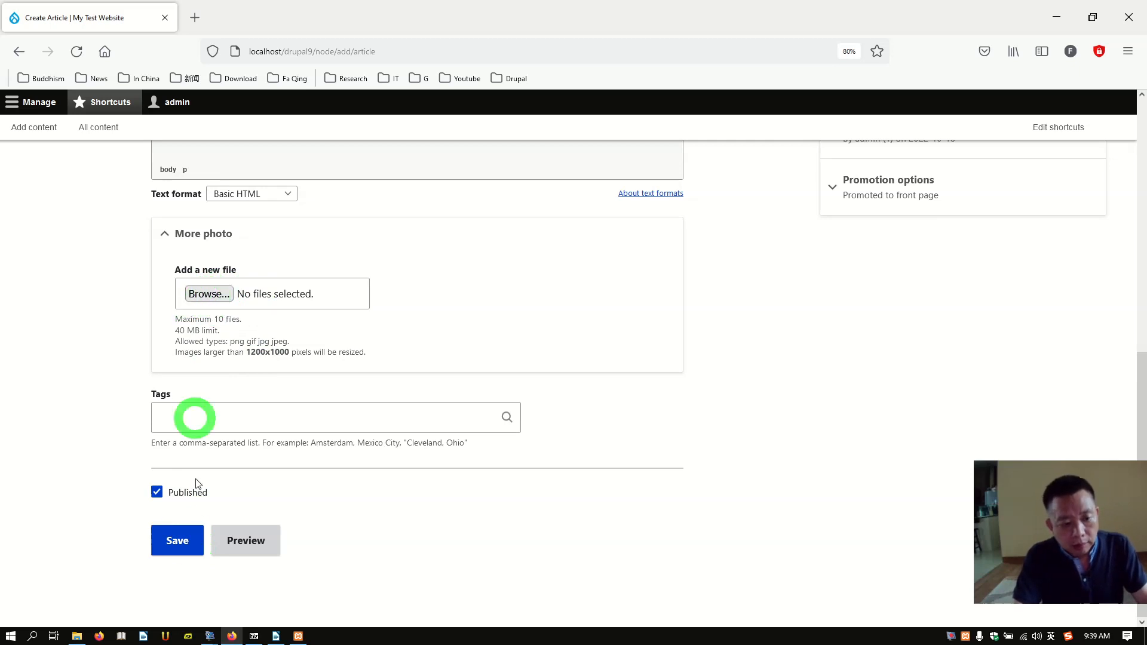
pyautogui.click(173, 541)
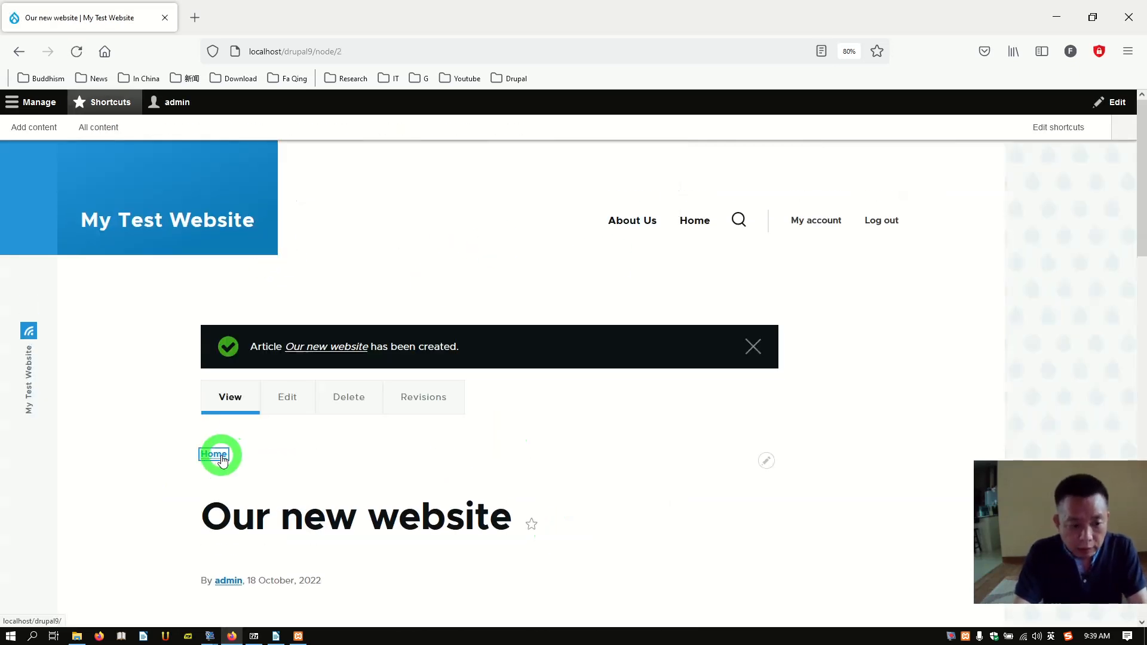
pyautogui.click(222, 458)
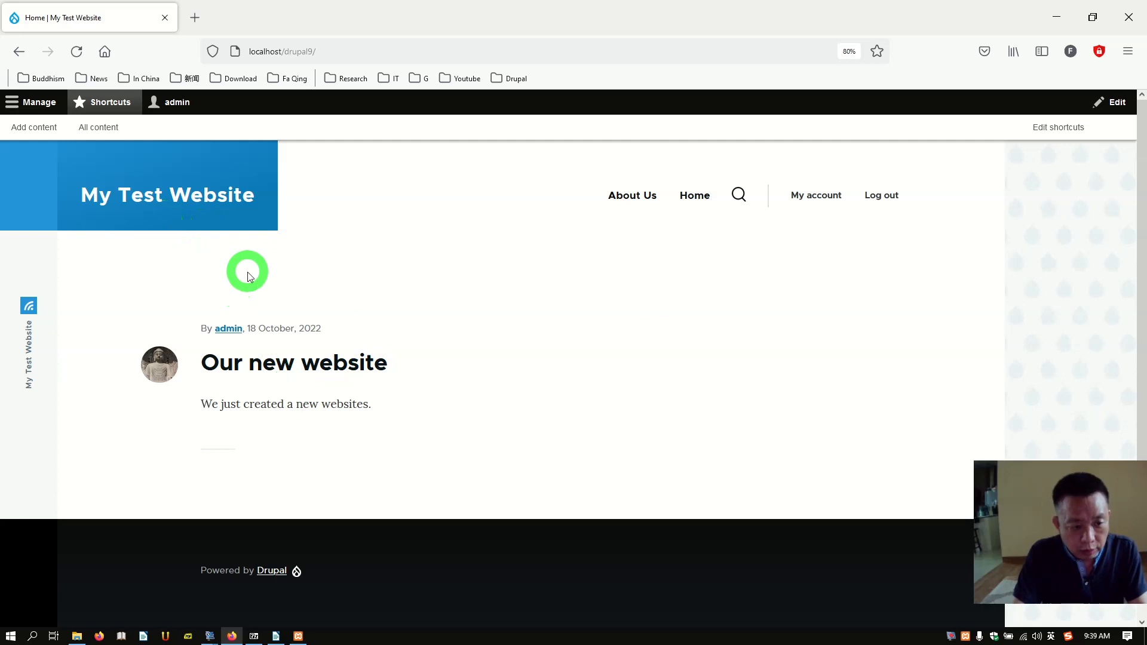
pyautogui.click(39, 105)
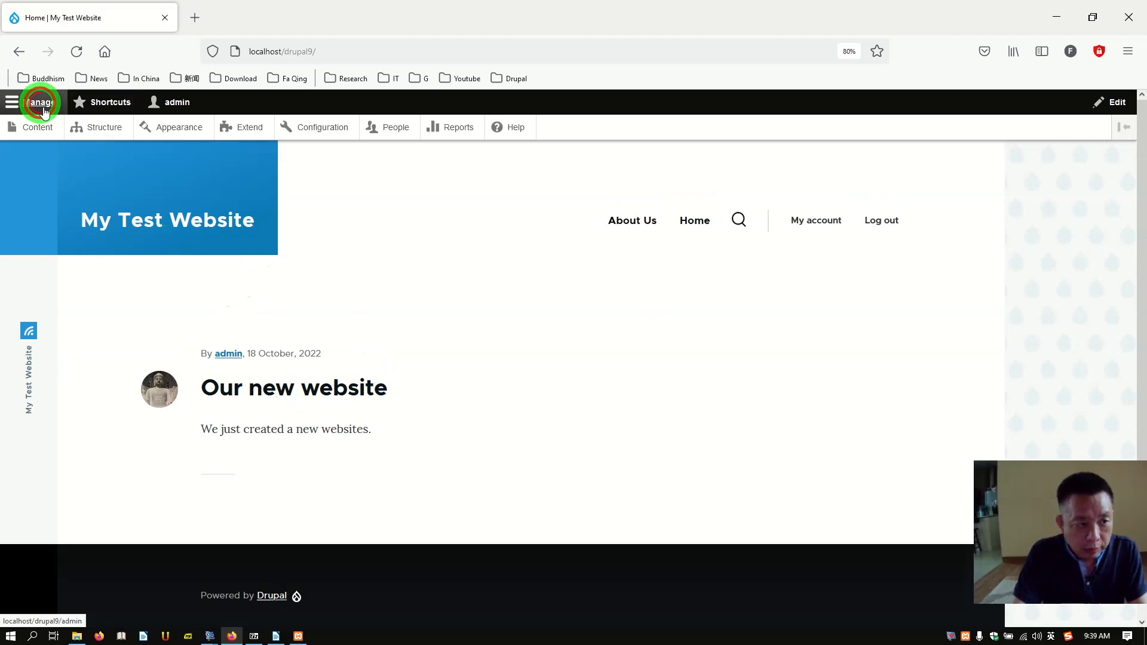
# Step: Go to Structure > Views and begin adding a new view
pyautogui.click(100, 130)
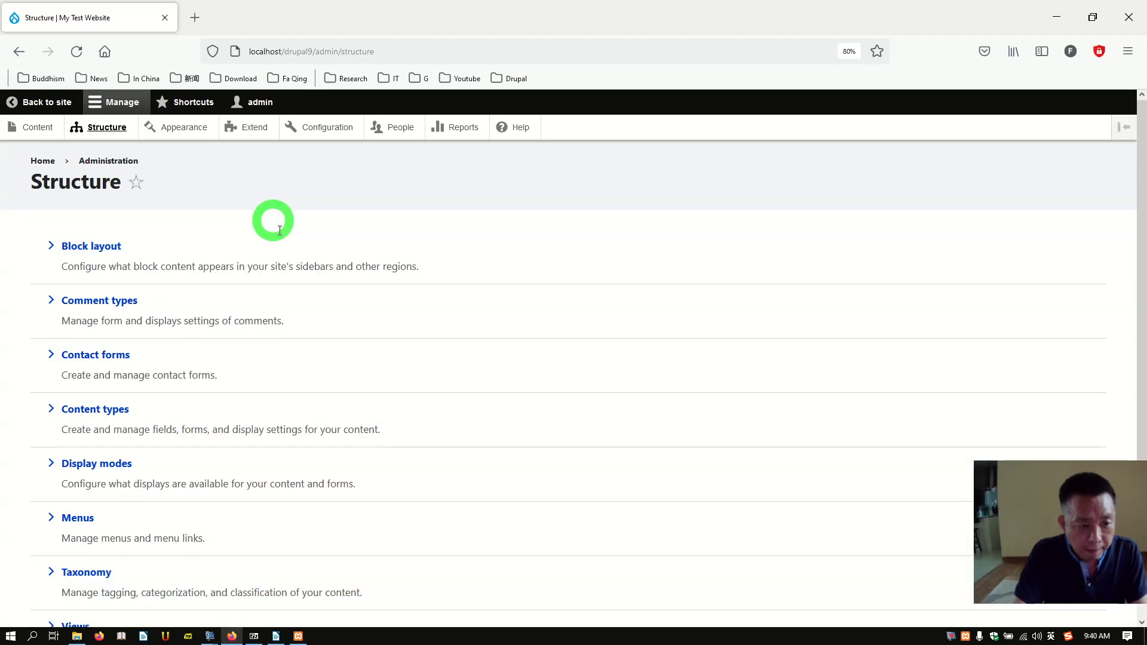
pyautogui.scroll(-2, 279, 233)
pyautogui.click(71, 518)
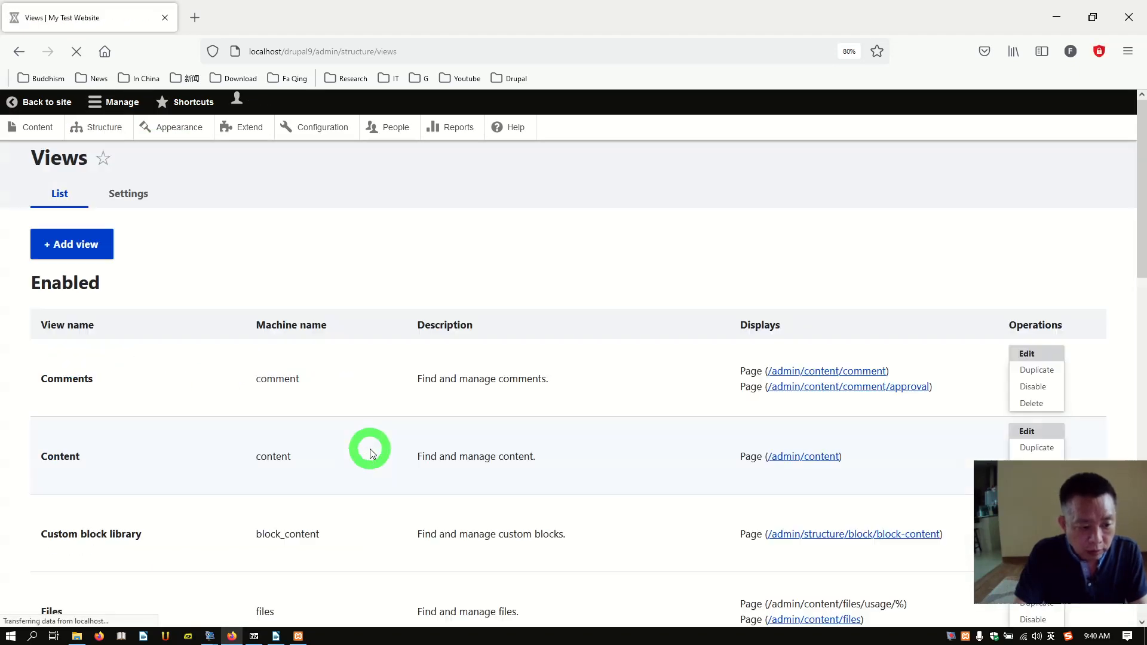
pyautogui.scroll(-5, 368, 436)
pyautogui.scroll(3, 368, 435)
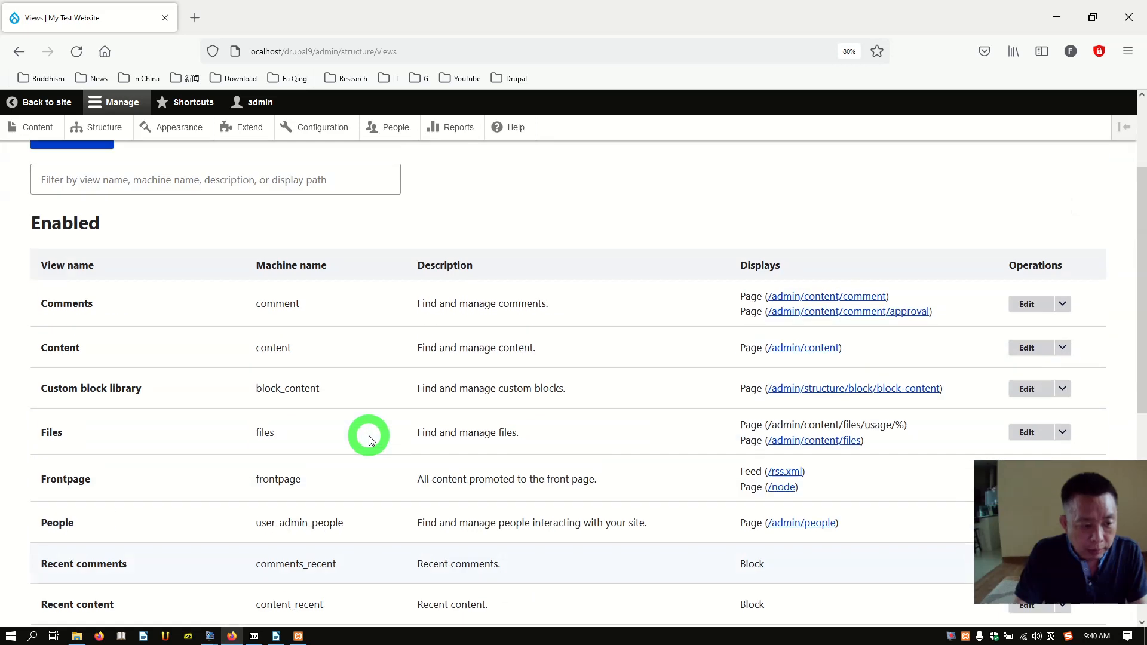
pyautogui.scroll(3, 227, 306)
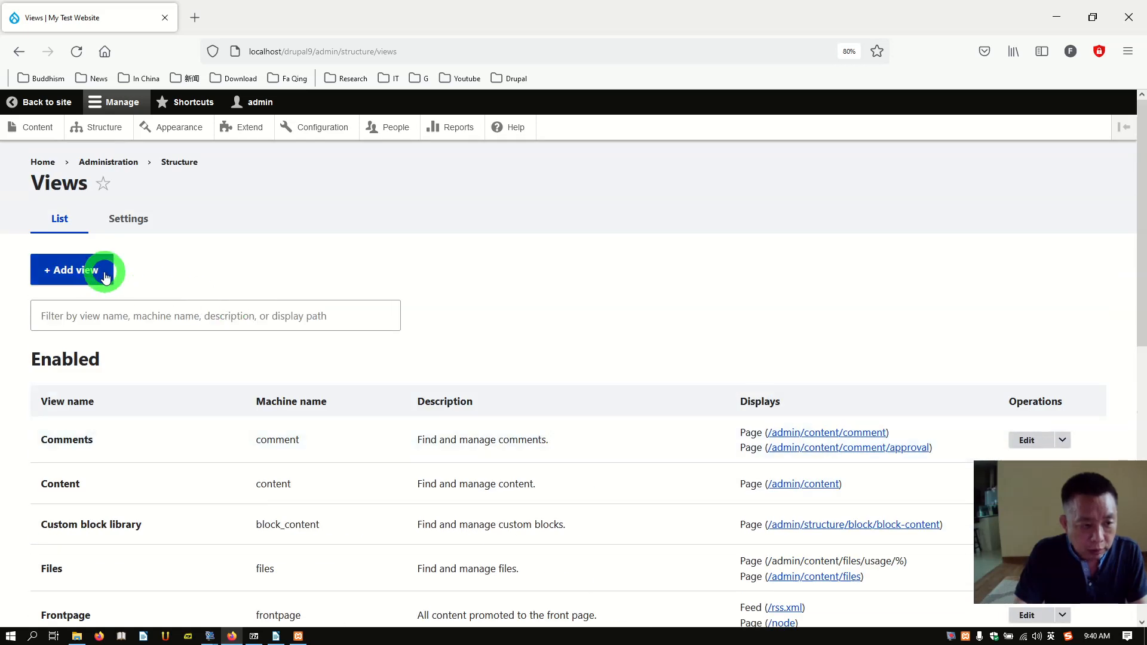
pyautogui.click(79, 274)
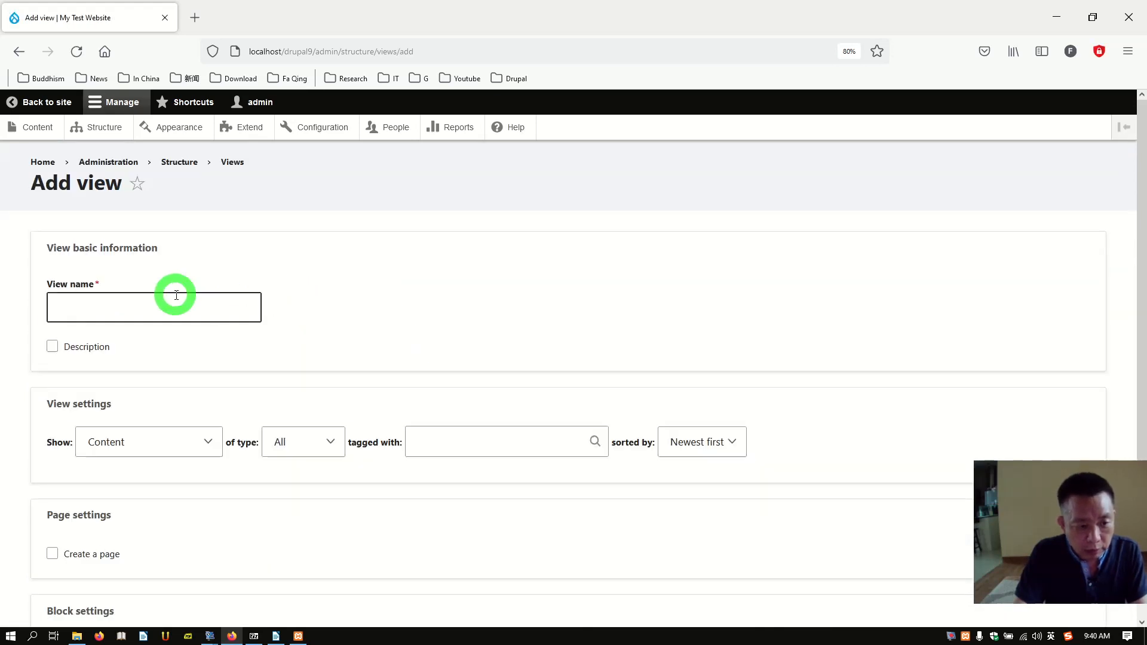
# Step: Name the view 'news', enable Create a block, and save it into the editor
pyautogui.click(171, 309)
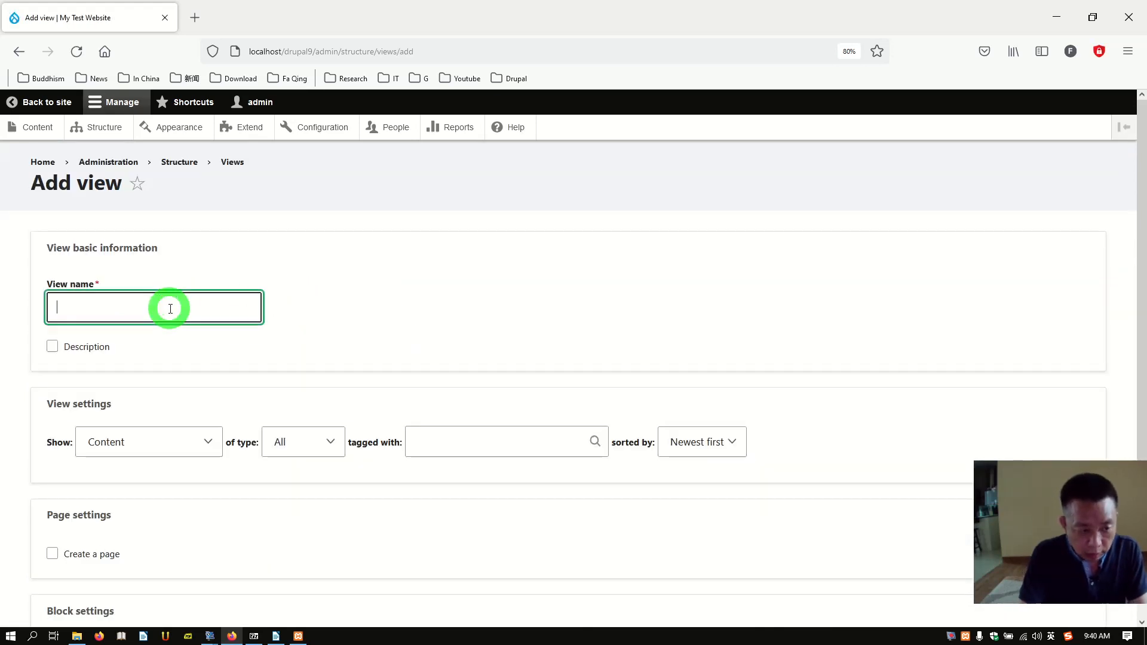
pyautogui.write('news and Updates')
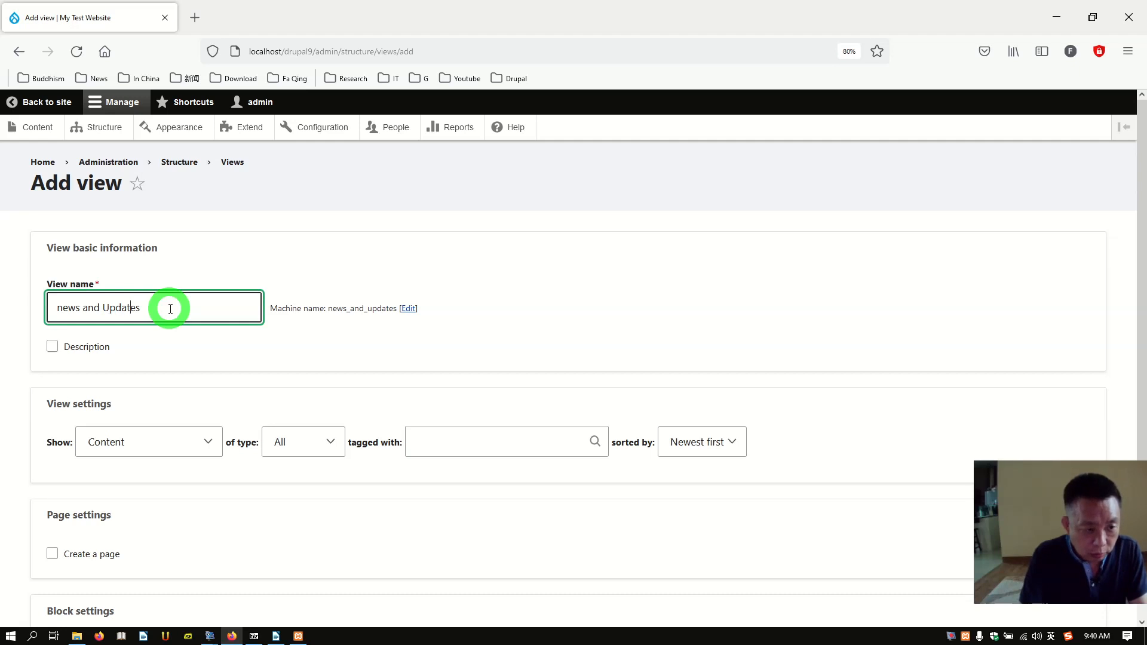
pyautogui.press('BackSpace')
pyautogui.press('BackSpace')
pyautogui.press('BackSpace')
pyautogui.press('BackSpace')
pyautogui.press('BackSpace')
pyautogui.press('BackSpace')
pyautogui.press('BackSpace')
pyautogui.press('BackSpace')
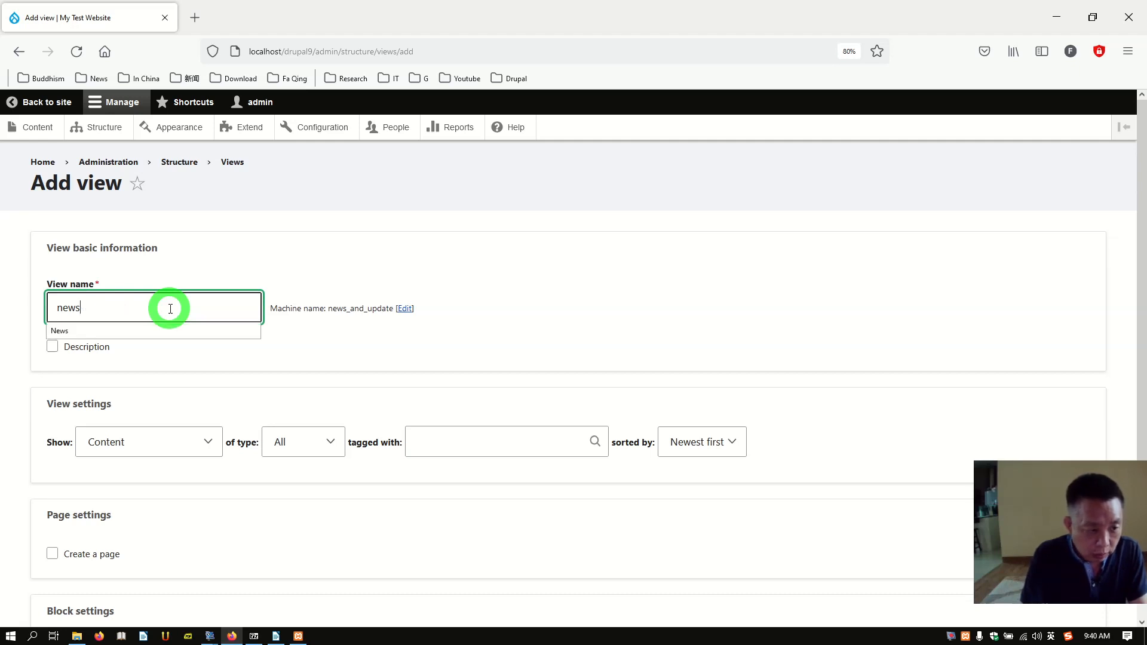
pyautogui.click(365, 342)
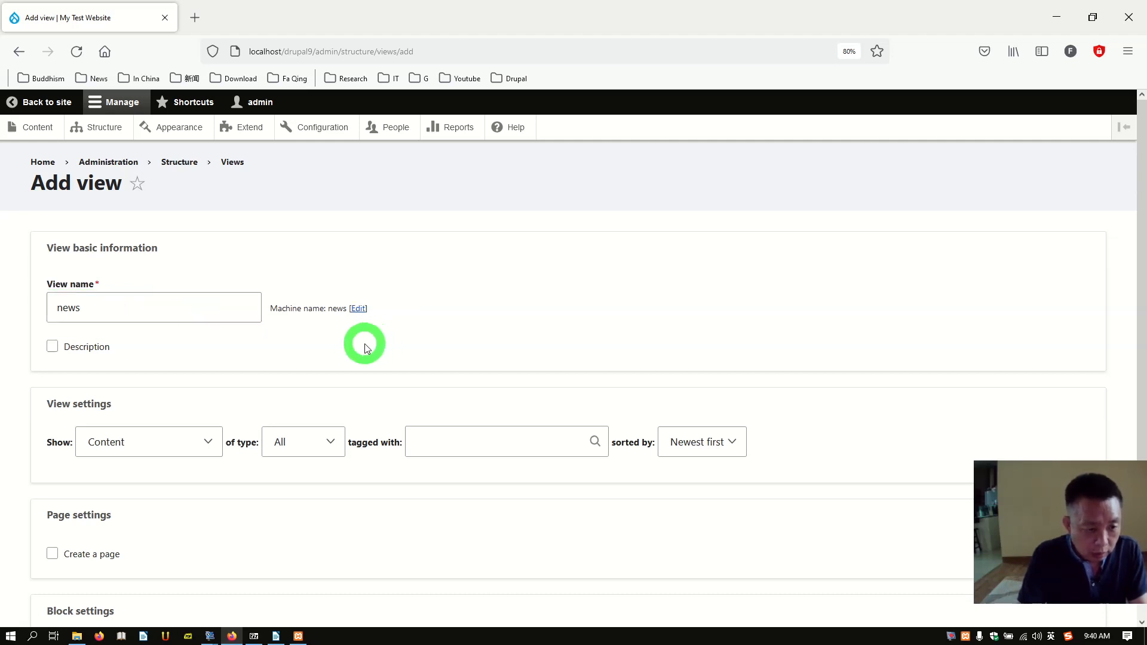
pyautogui.scroll(-3, 275, 368)
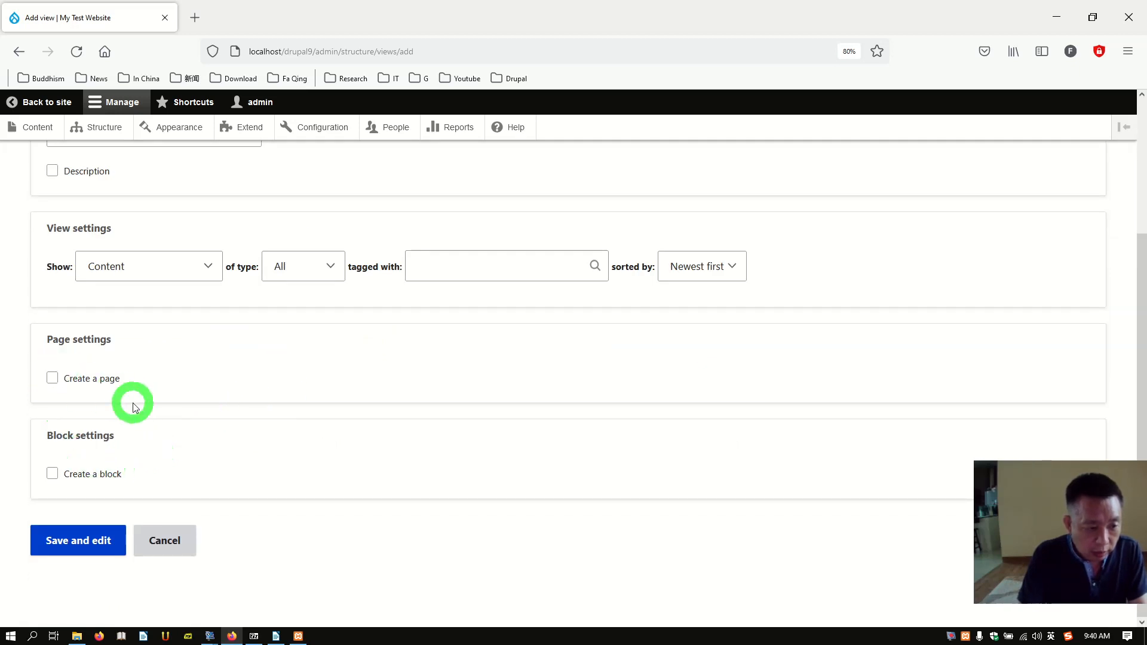
pyautogui.click(52, 474)
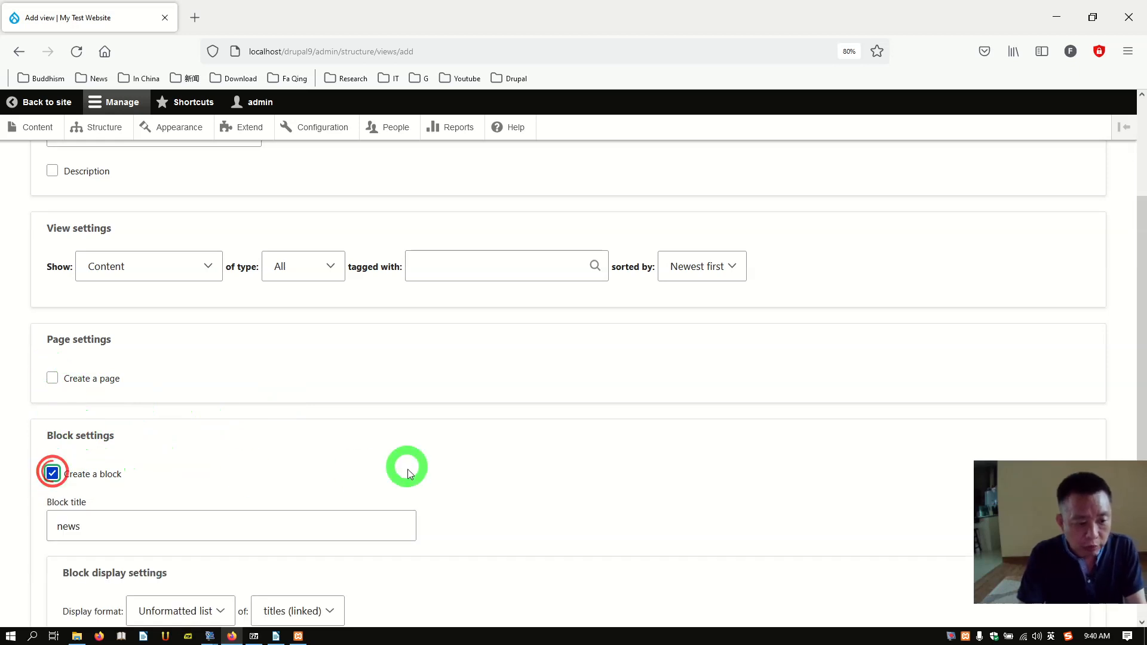
pyautogui.scroll(-2, 489, 480)
pyautogui.scroll(-2, 439, 443)
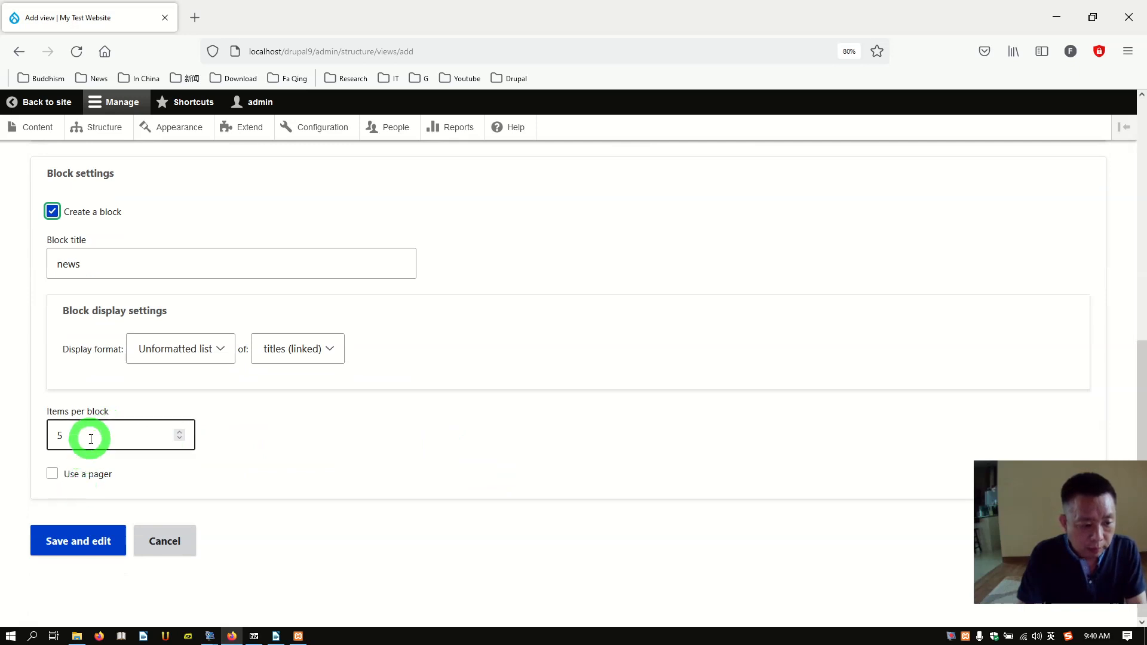
pyautogui.click(62, 544)
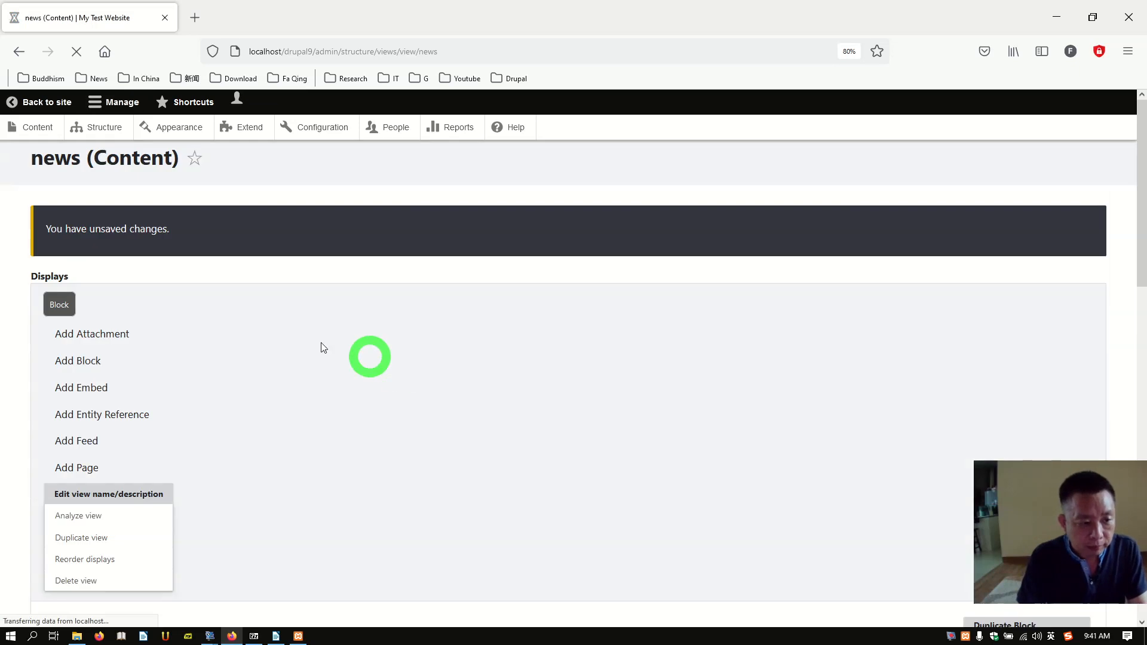
pyautogui.scroll(-3, 320, 345)
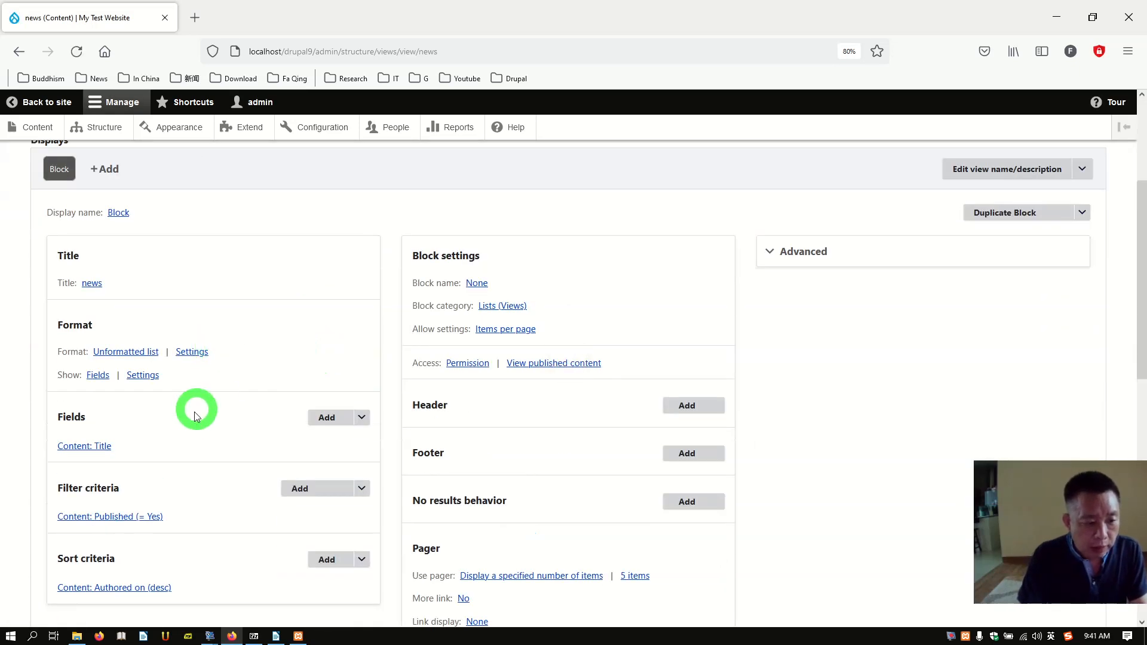
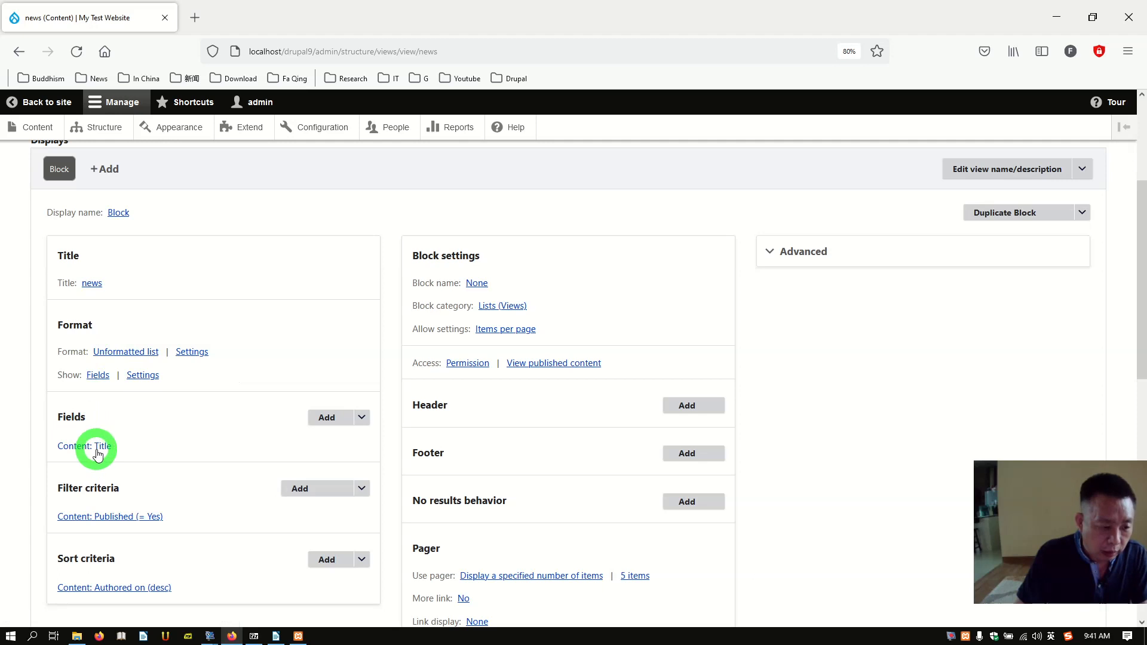
# Step: Add the Image field to the news view, using Large (480×480) style linked to content
pyautogui.click(330, 419)
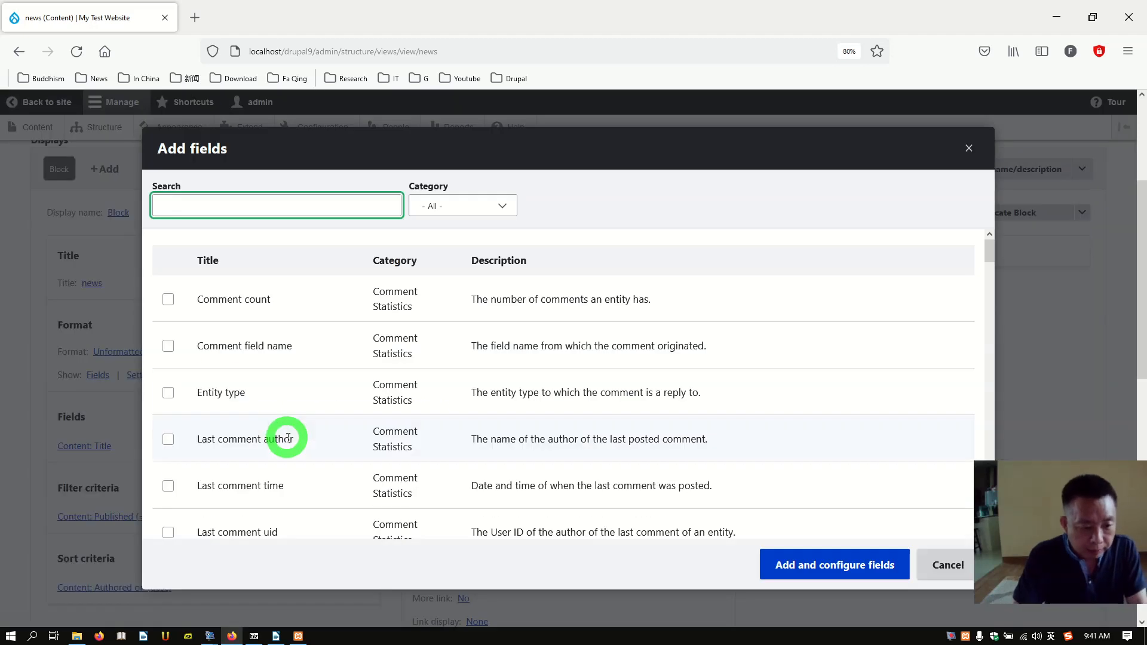
pyautogui.write('image')
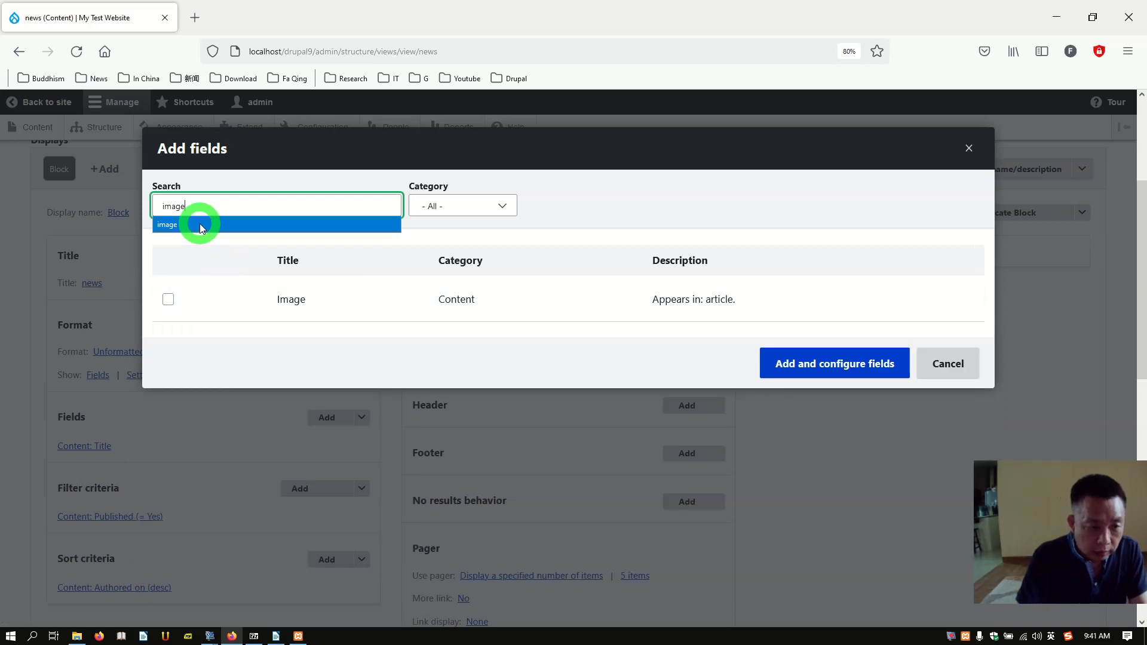
pyautogui.click(200, 224)
pyautogui.click(173, 303)
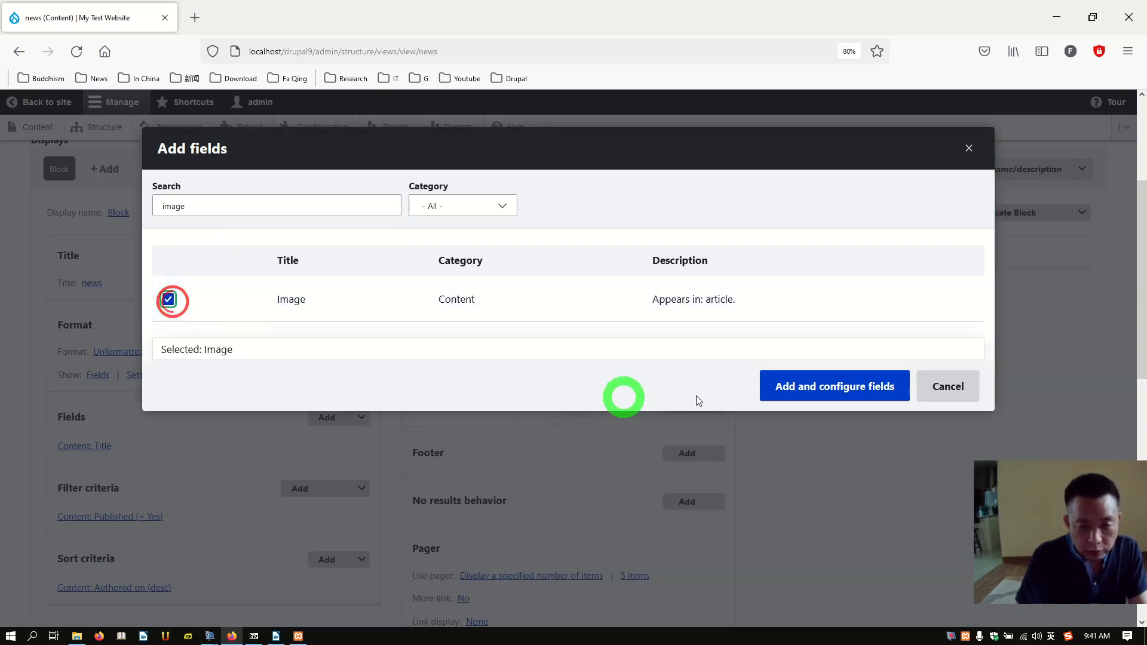
pyautogui.click(810, 389)
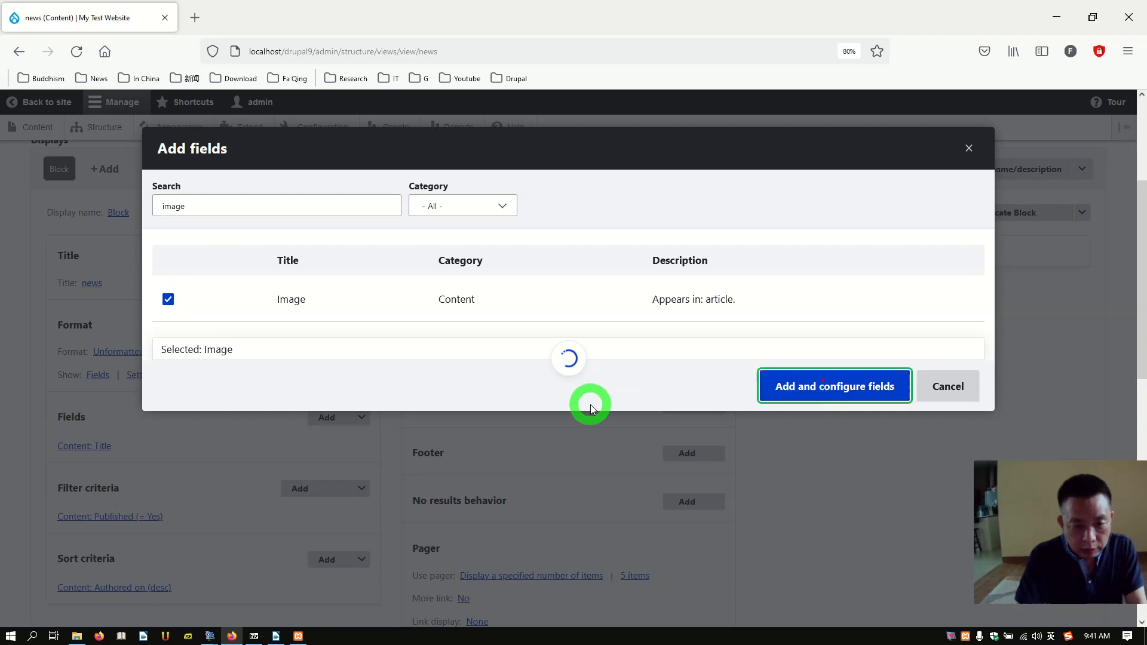
pyautogui.scroll(-2, 475, 393)
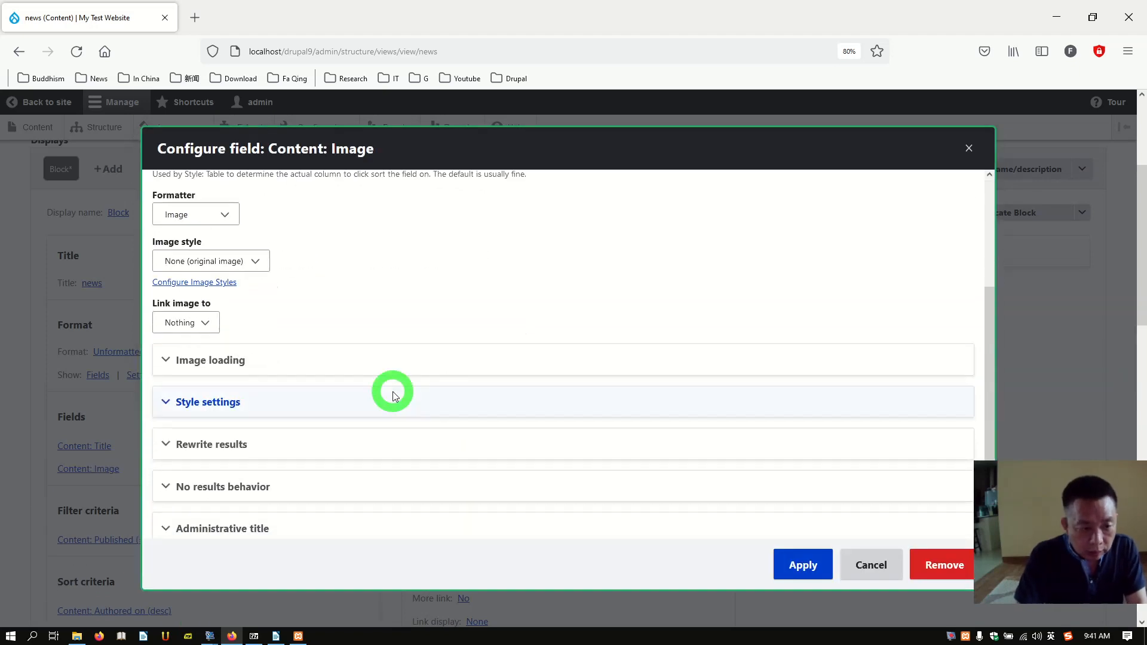
pyautogui.scroll(1, 306, 350)
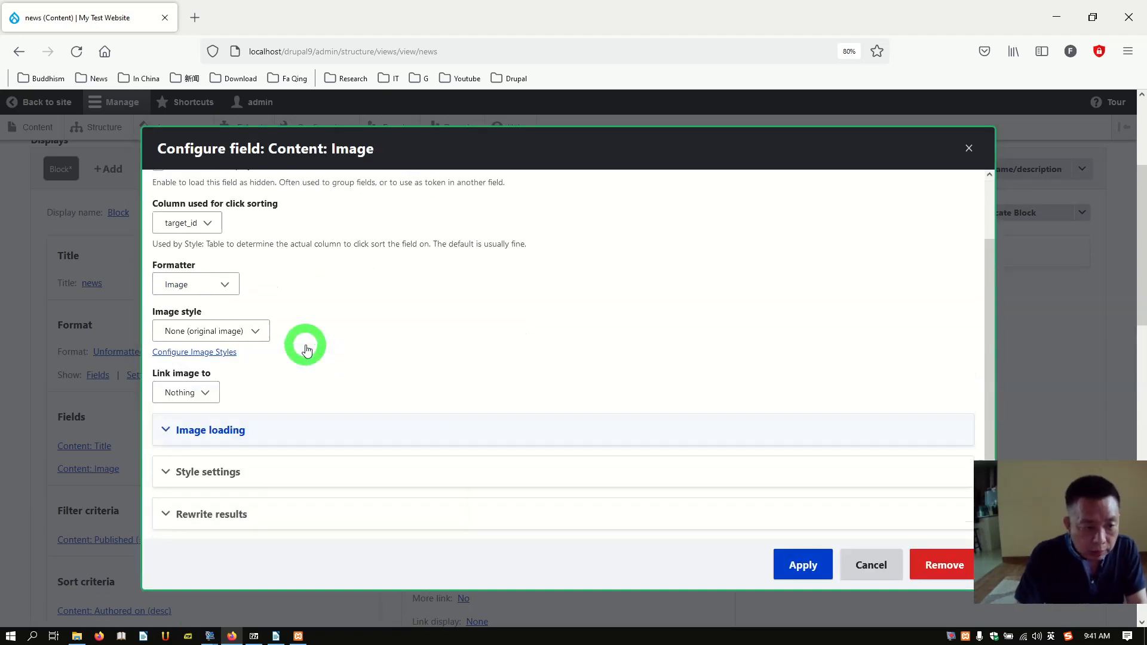
pyautogui.click(256, 341)
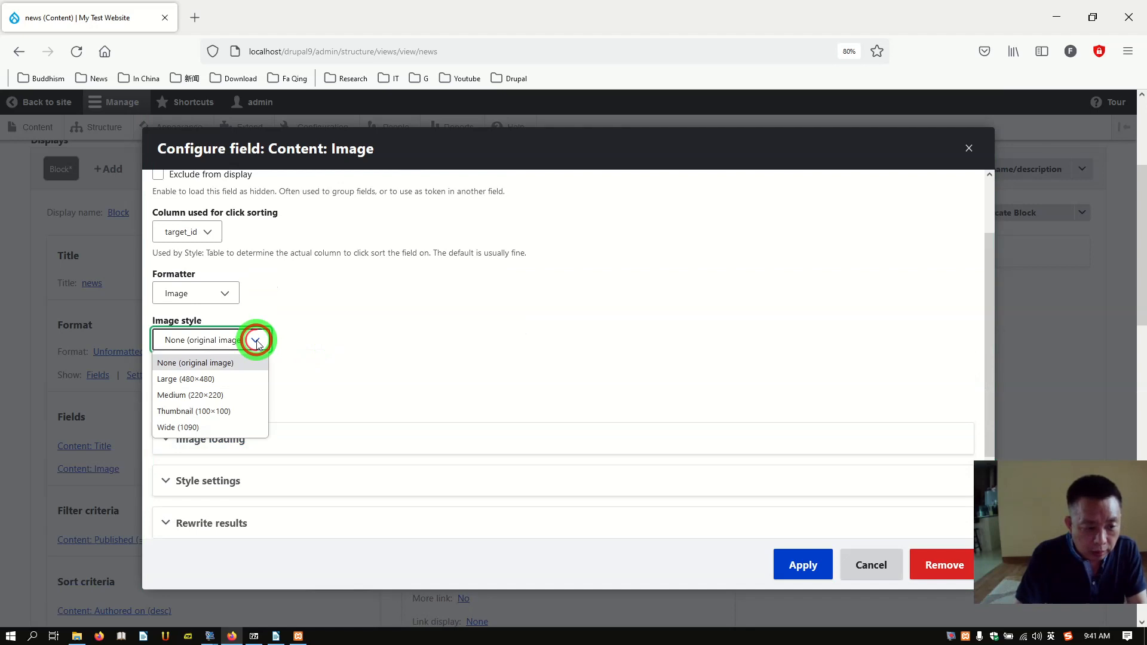
pyautogui.click(218, 382)
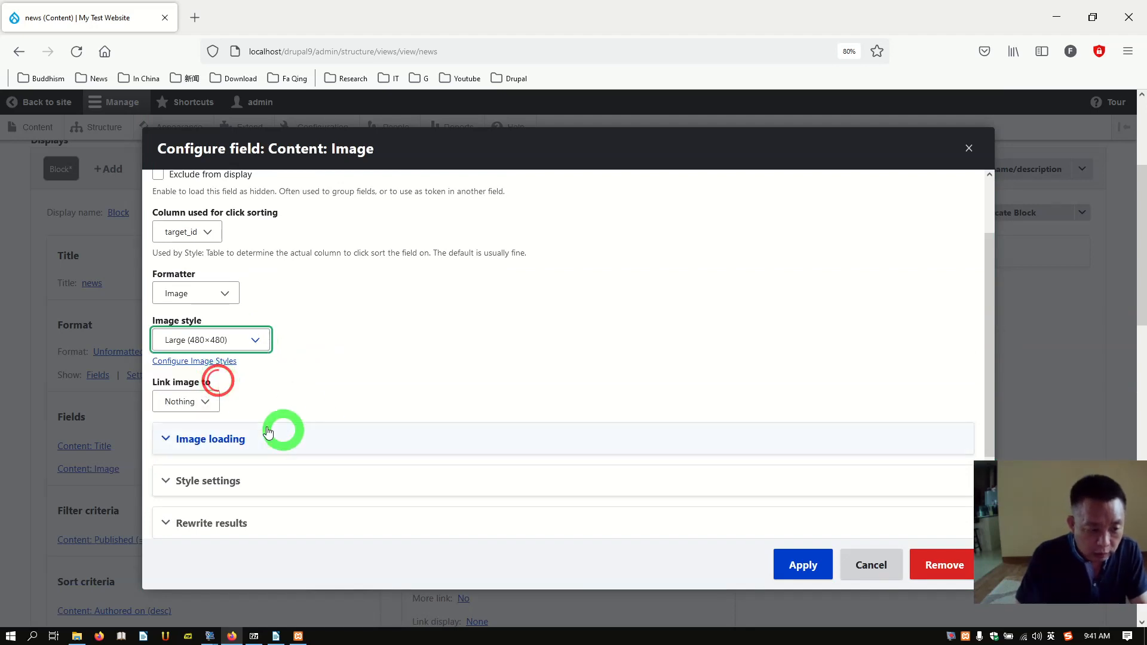
pyautogui.click(205, 401)
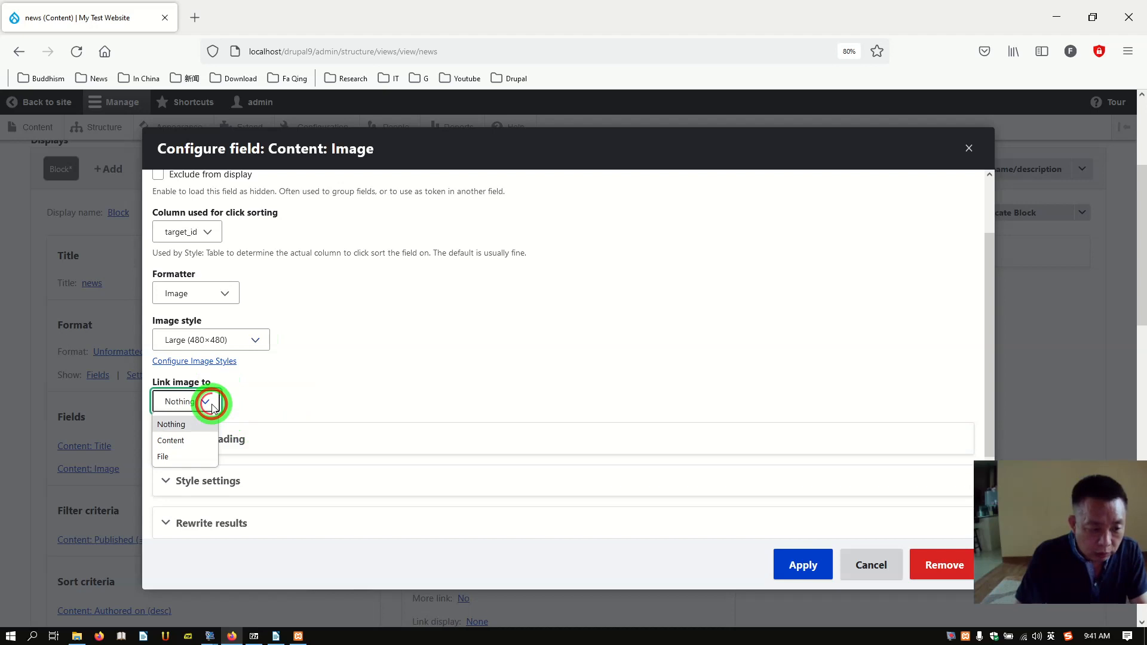
pyautogui.click(170, 440)
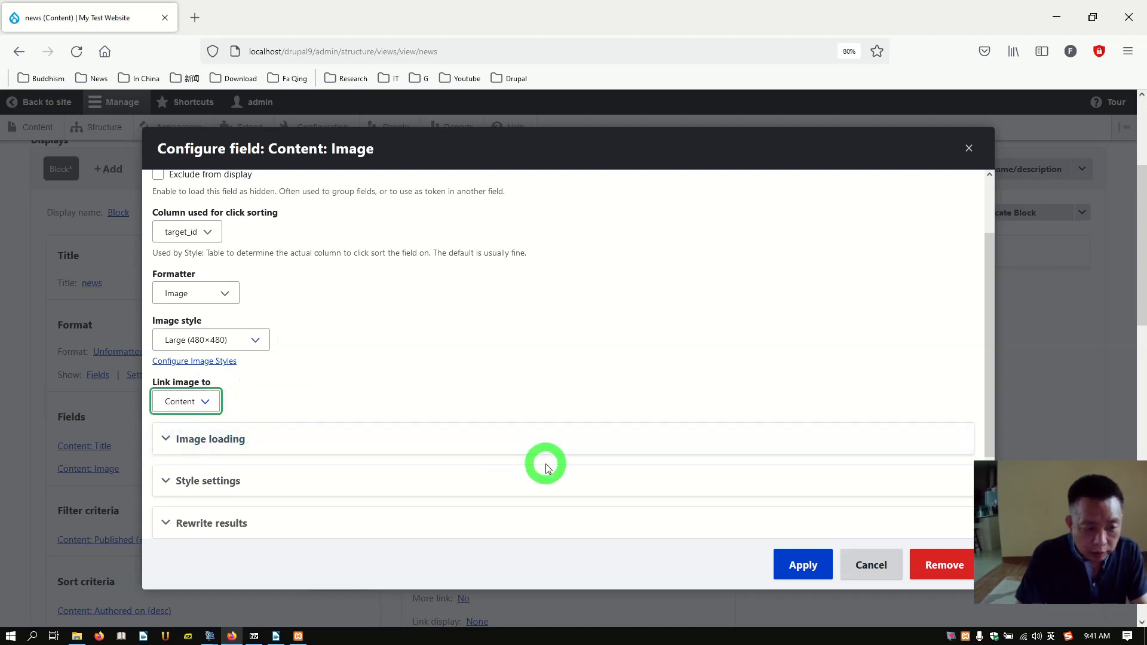
pyautogui.click(803, 574)
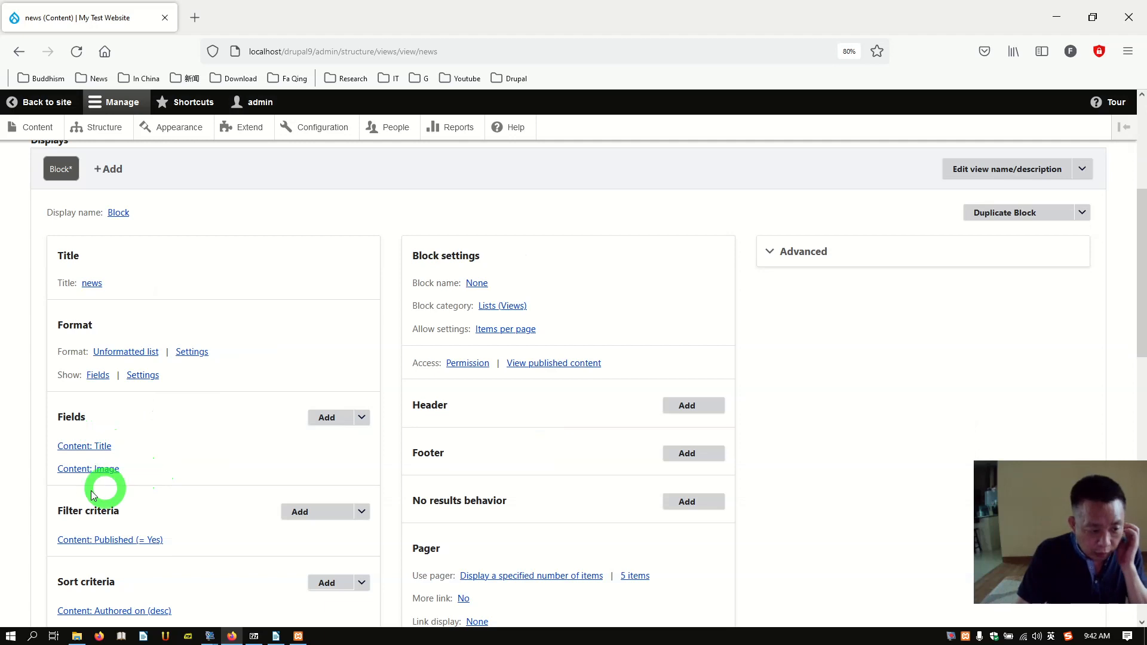
# Step: Rearrange the fields so Content: Image sits above Content: Title, and apply
pyautogui.scroll(-1, 172, 453)
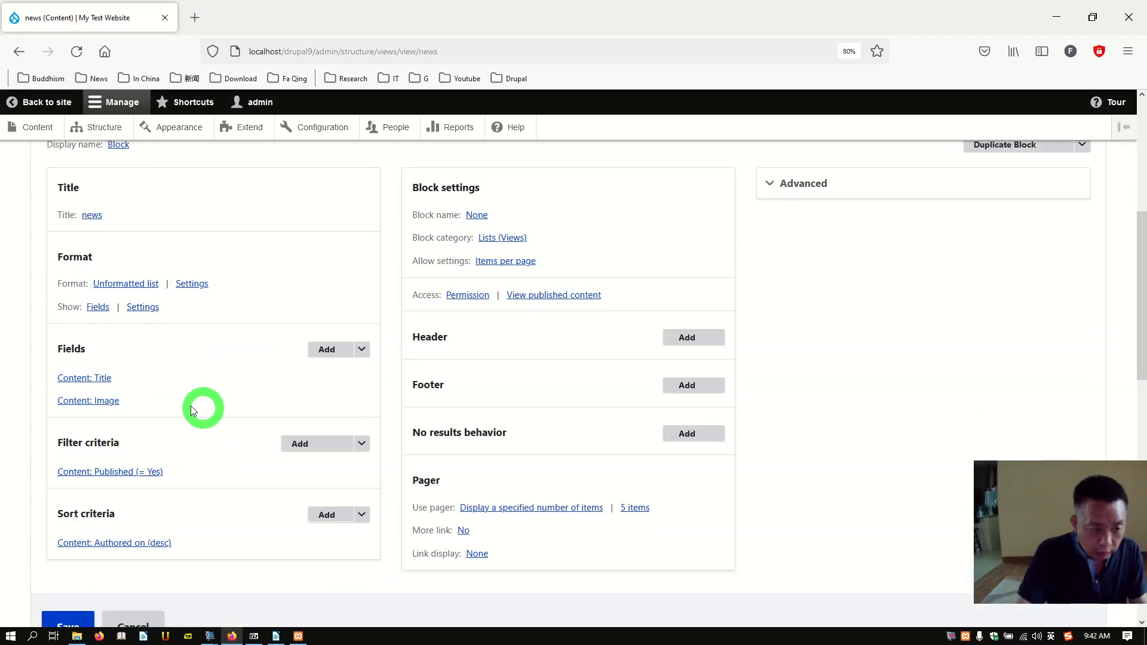
pyautogui.click(362, 350)
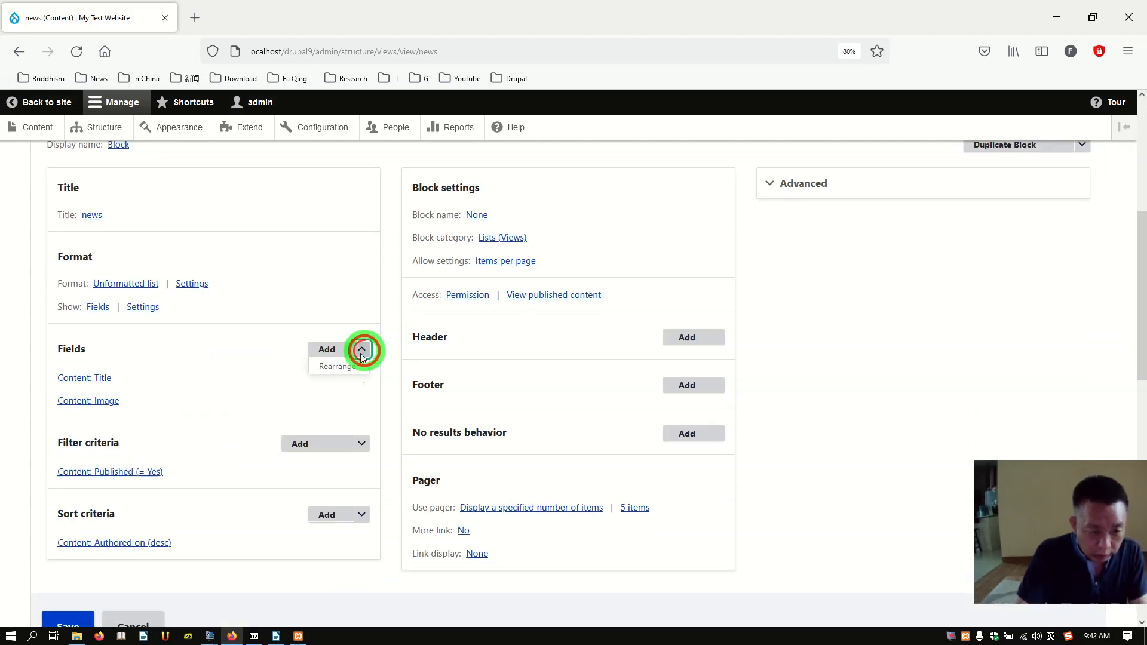
pyautogui.click(336, 366)
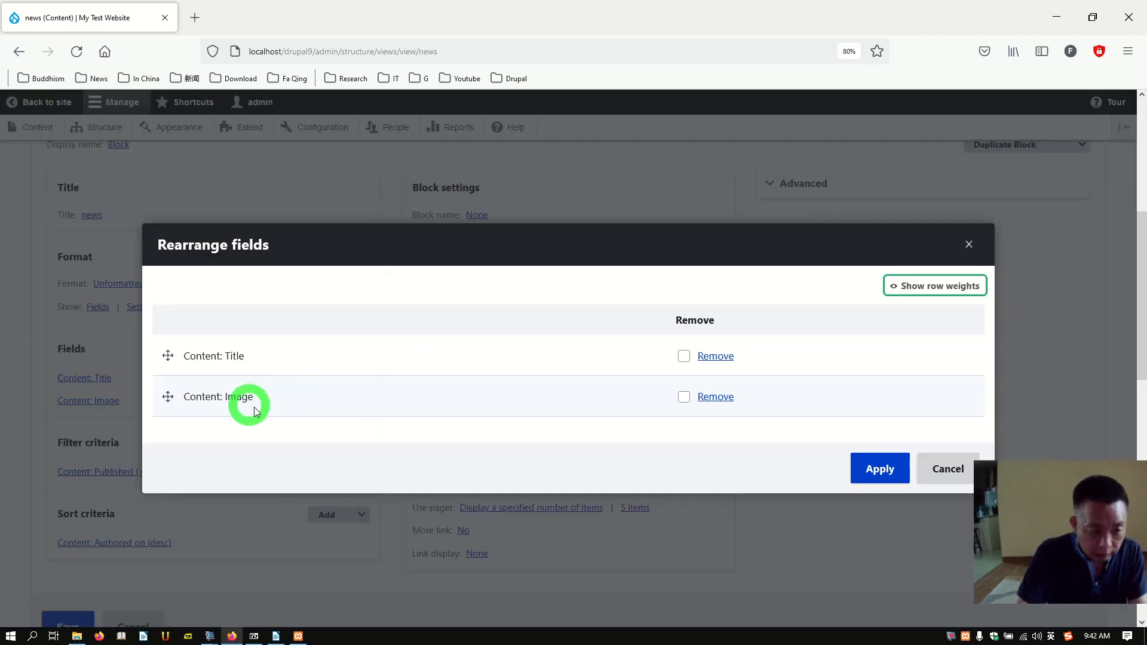
pyautogui.moveTo(171, 378); pyautogui.dragTo(164, 359)
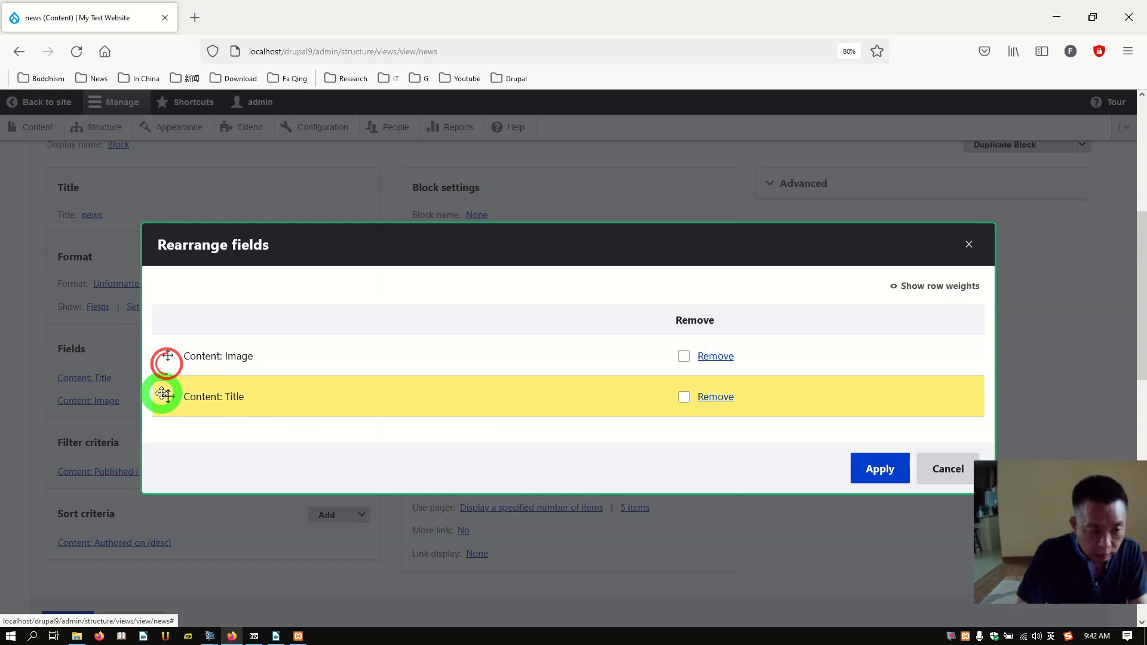
pyautogui.click(876, 469)
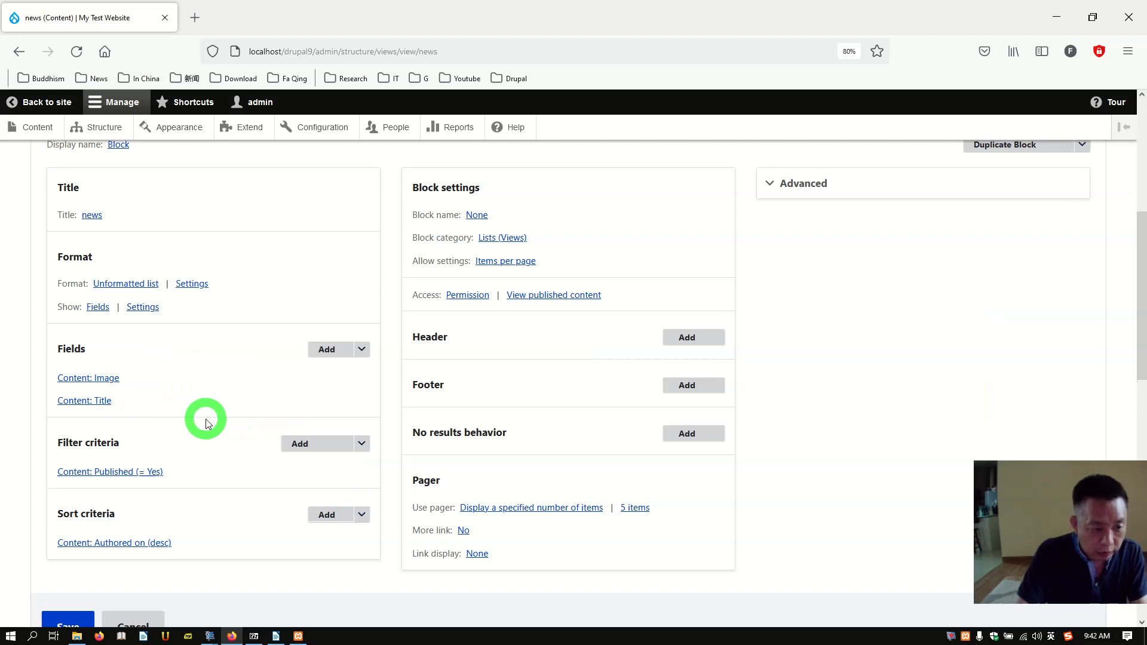
# Step: Add a Content type filter criterion limited to Article
pyautogui.click(322, 453)
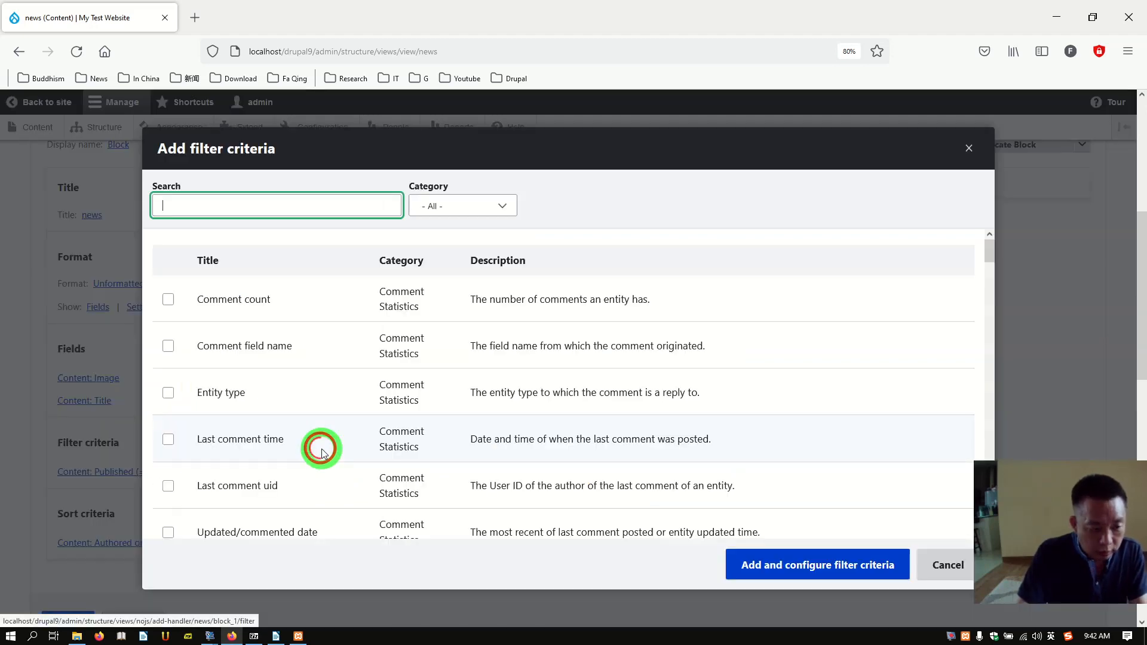
pyautogui.write('type')
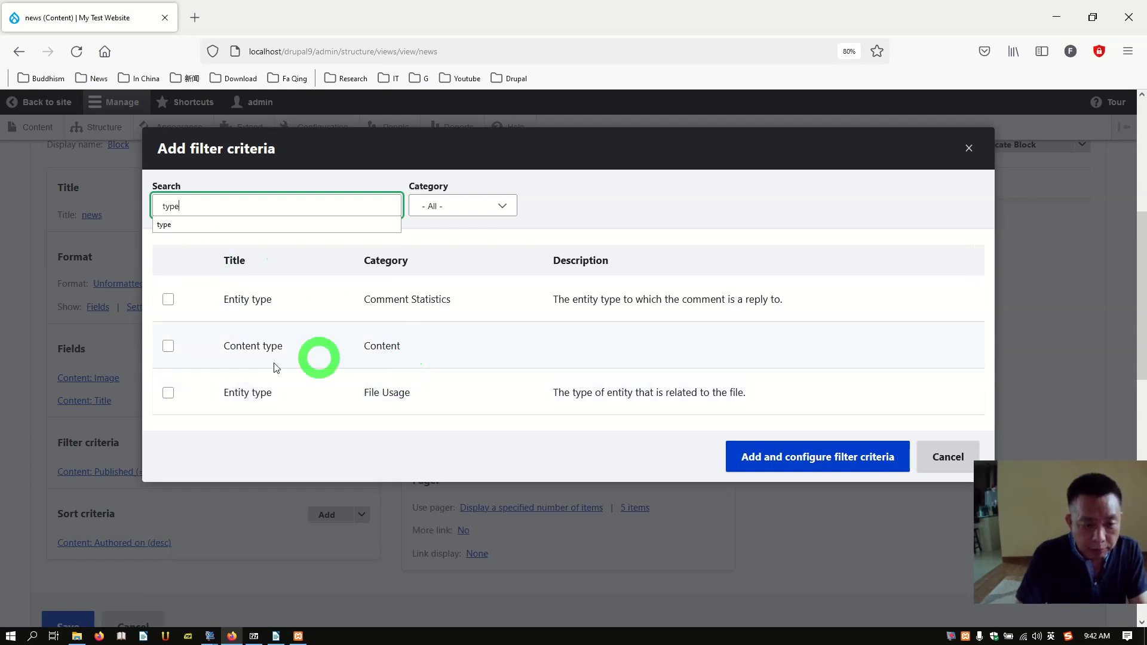
pyautogui.click(169, 347)
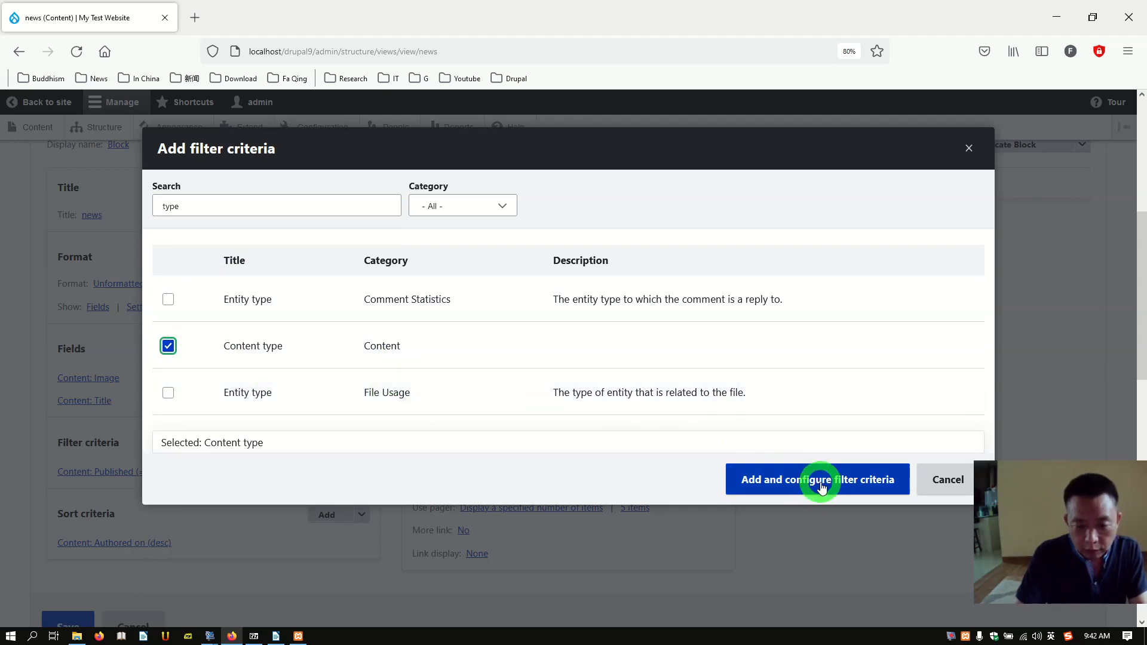
pyautogui.click(836, 499)
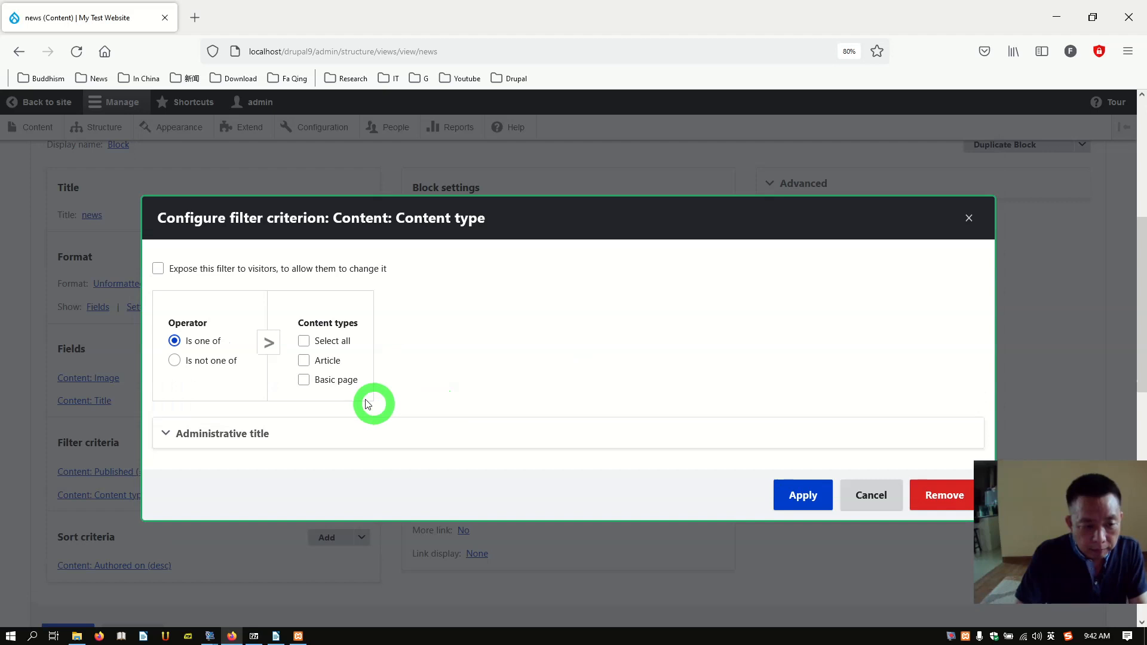
pyautogui.click(304, 363)
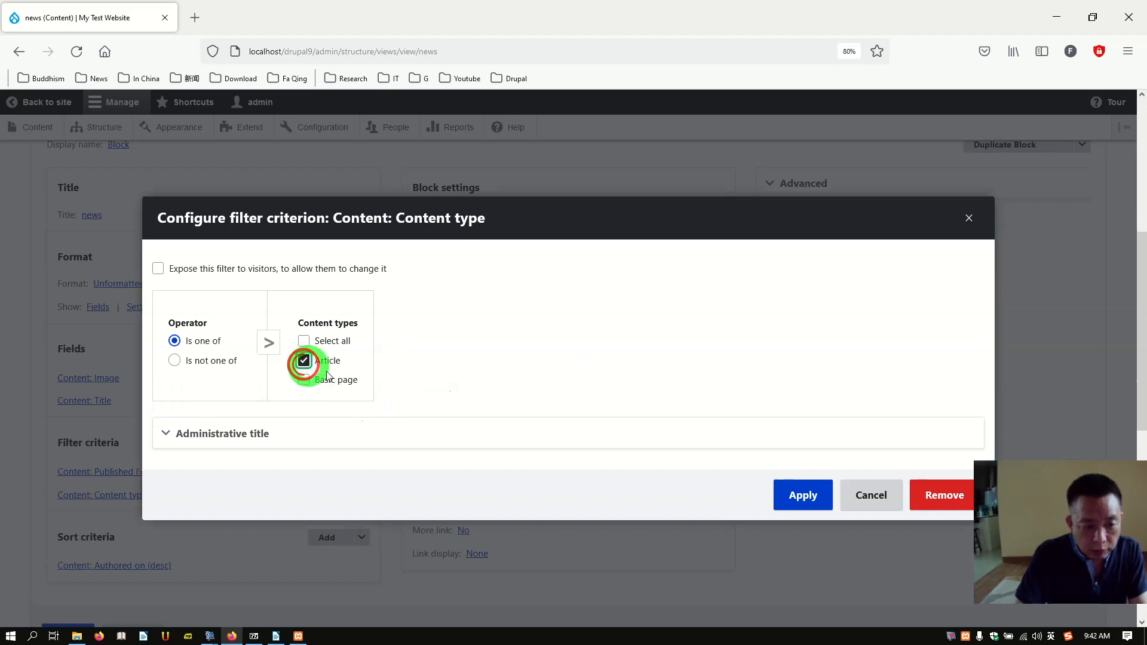
pyautogui.click(801, 501)
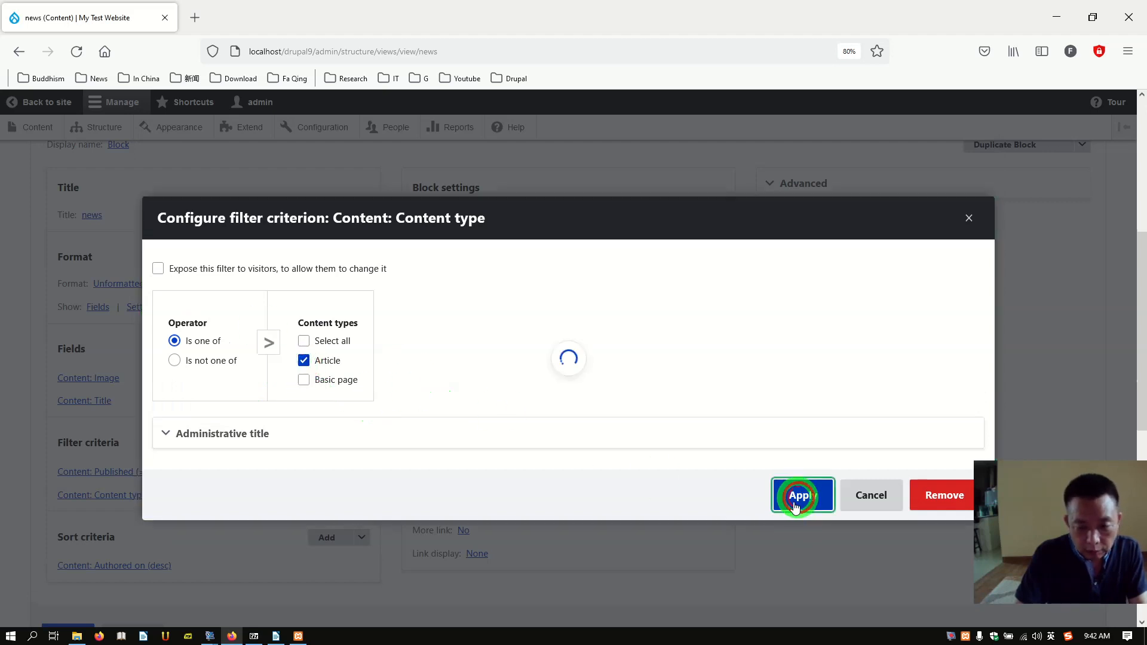
pyautogui.scroll(-2, 246, 463)
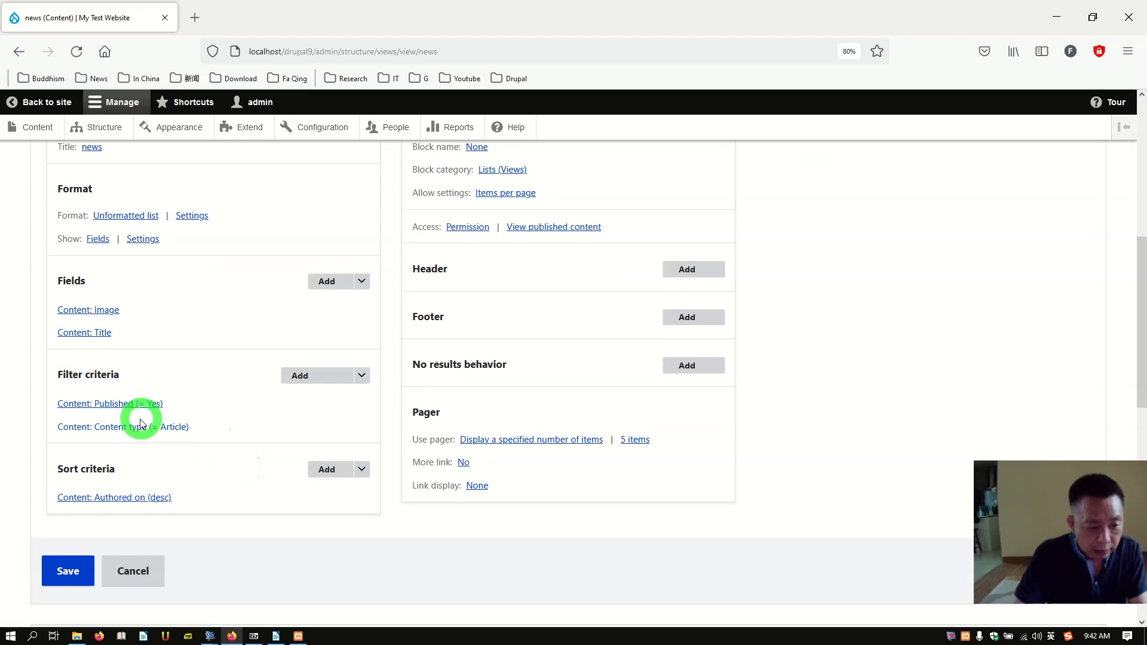
# Step: Switch the news block's format to Table, leaving Content: Title in its own column
pyautogui.scroll(5, 202, 409)
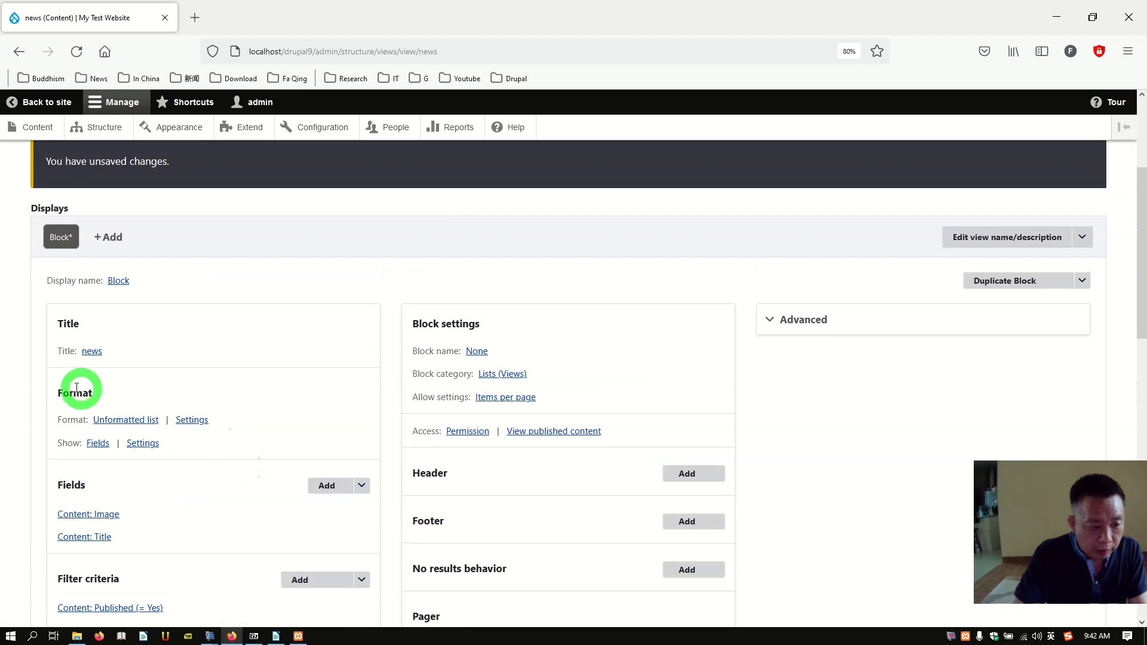
pyautogui.click(121, 421)
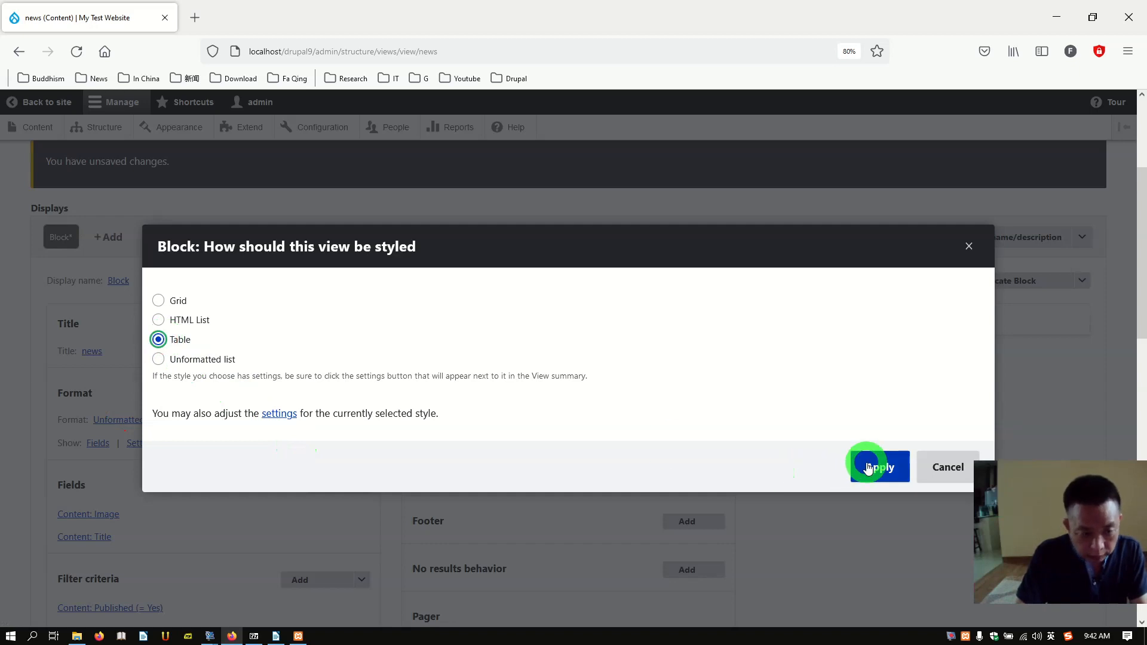
pyautogui.click(868, 468)
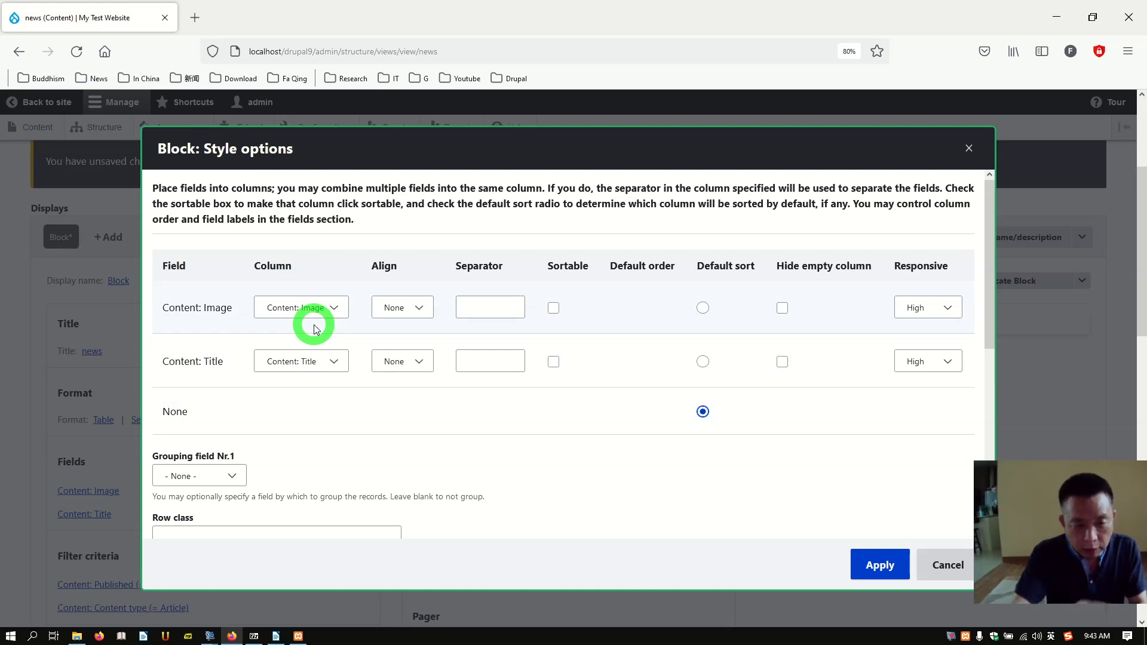
pyautogui.click(309, 357)
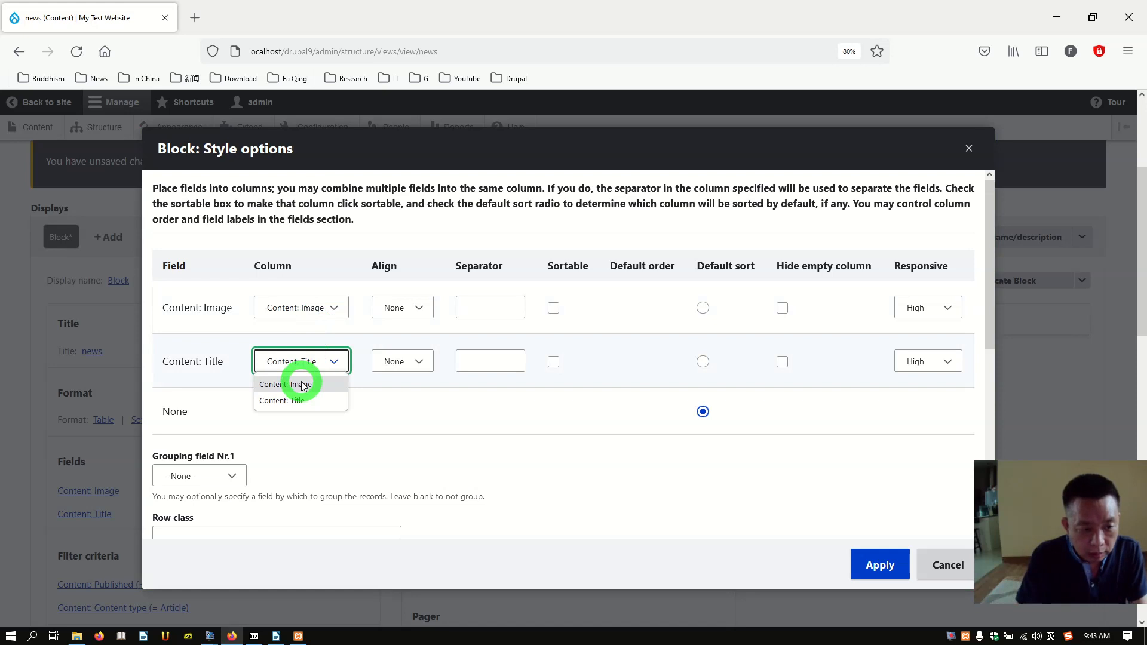
pyautogui.click(401, 410)
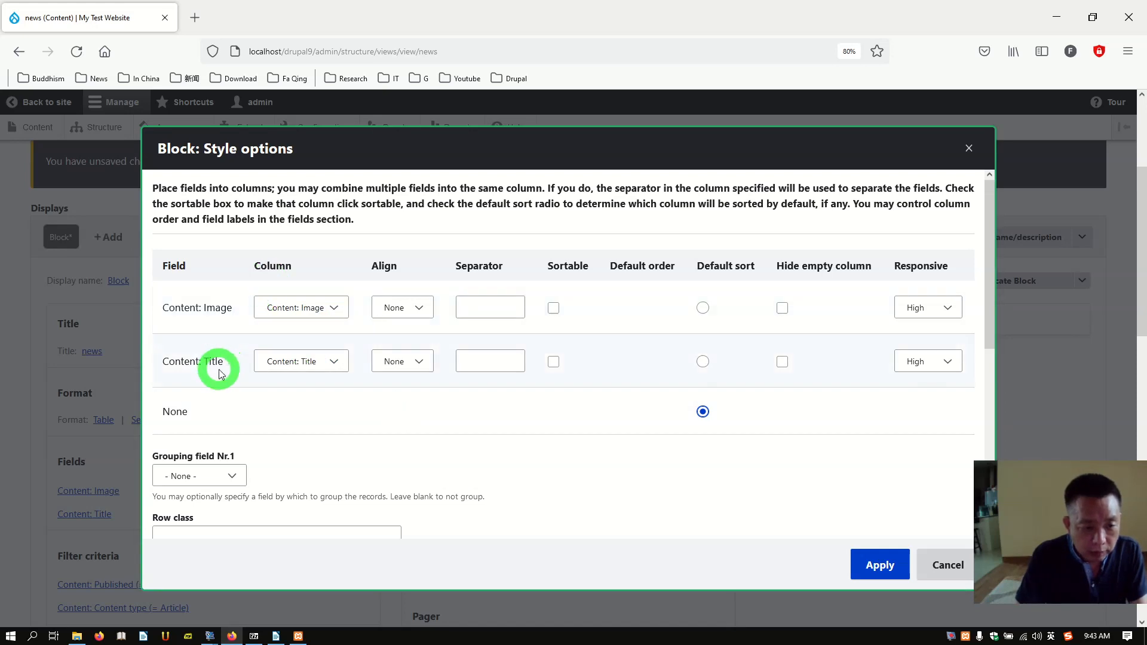
pyautogui.click(336, 363)
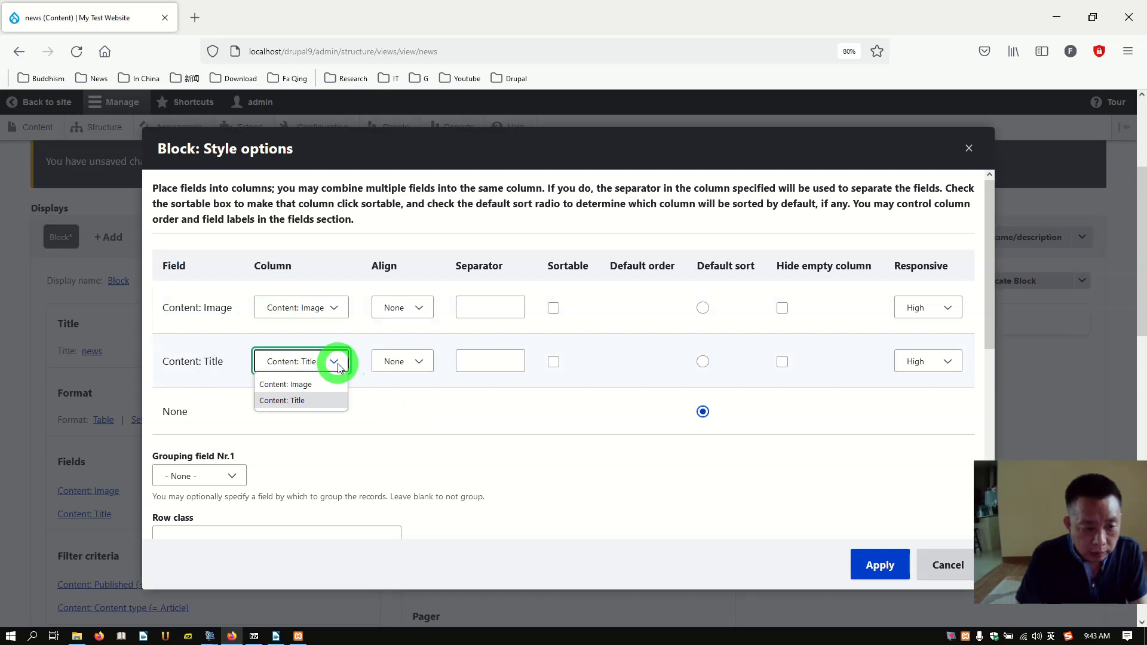
pyautogui.click(430, 436)
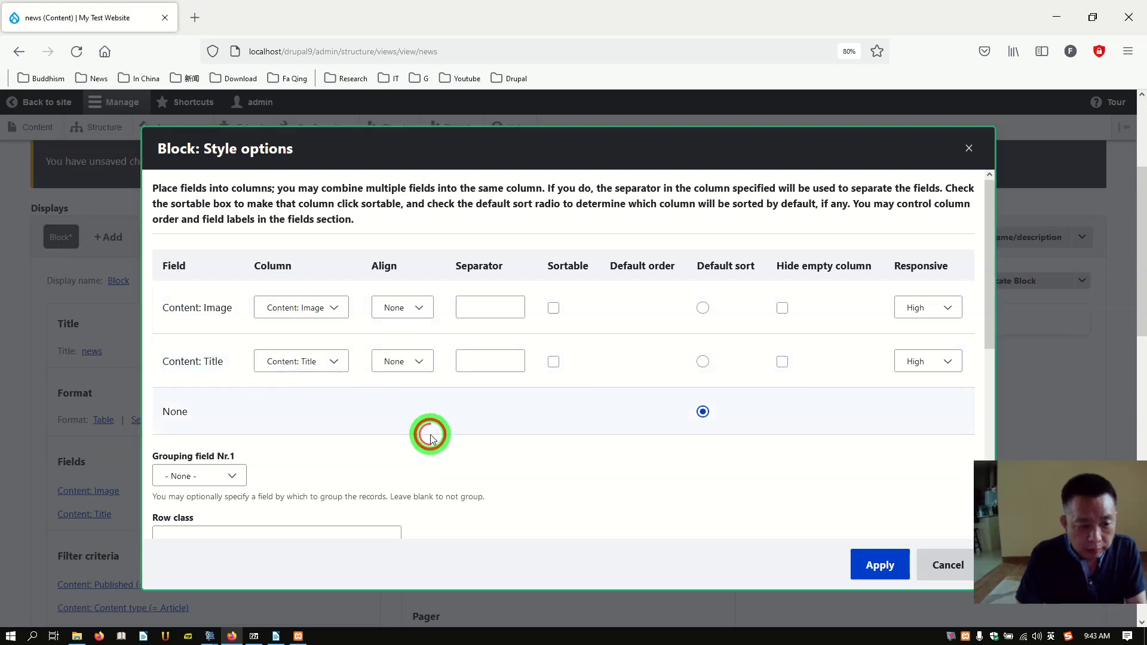
# Step: Set Grouping field Nr.1 to Content: Image, apply, and check the preview rows
pyautogui.scroll(-3, 431, 438)
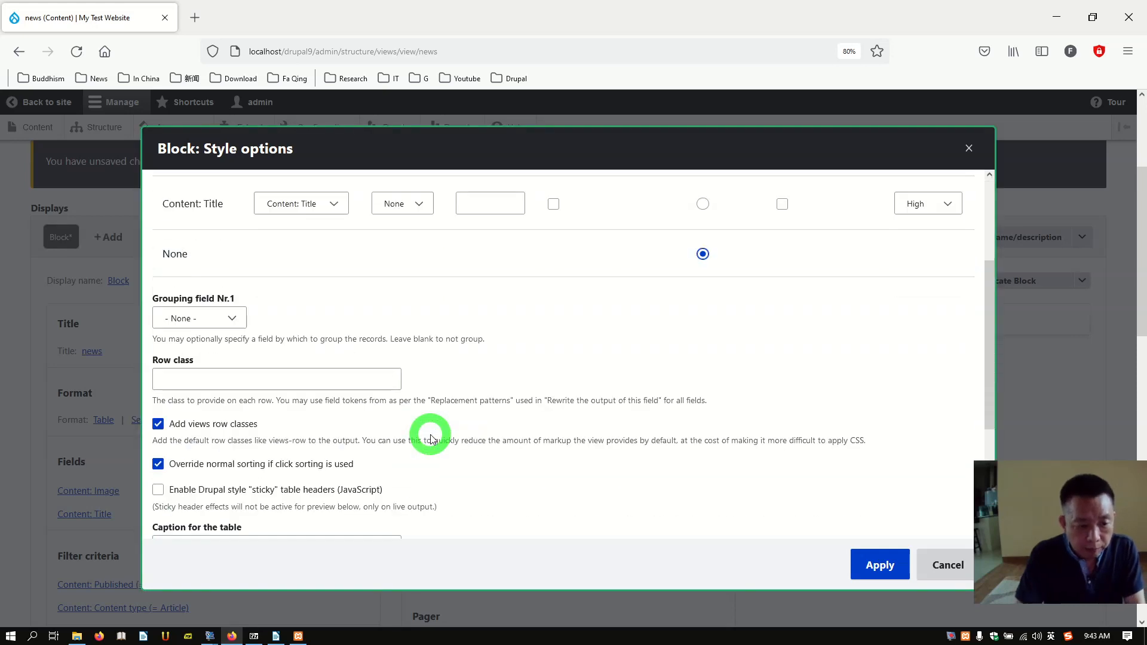
pyautogui.click(232, 320)
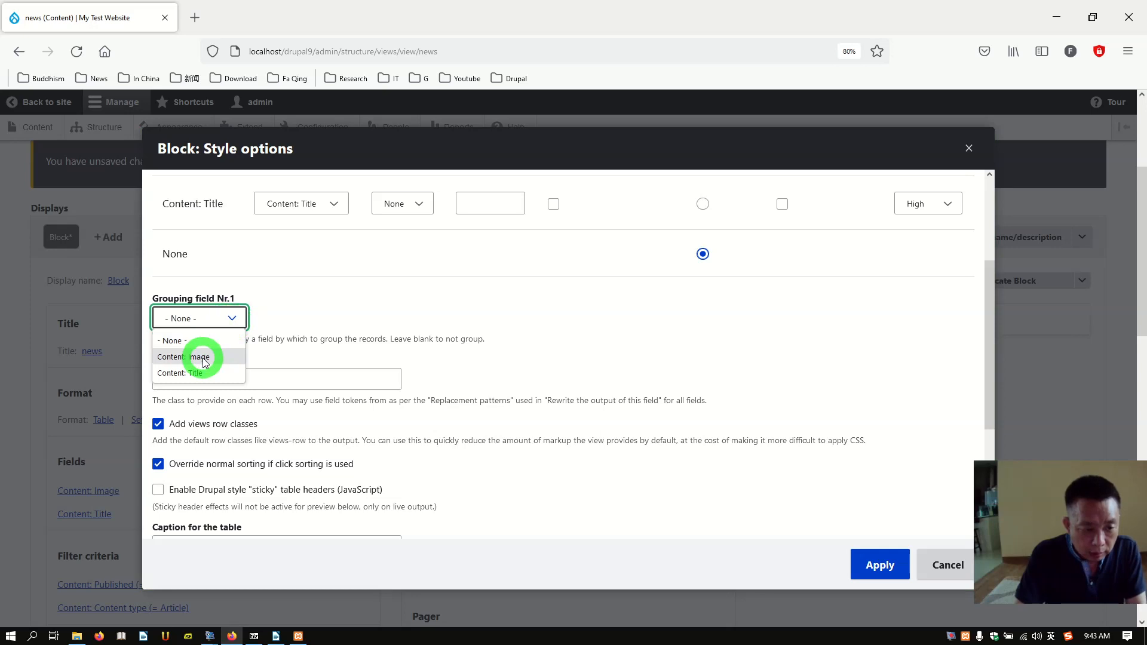
pyautogui.click(184, 357)
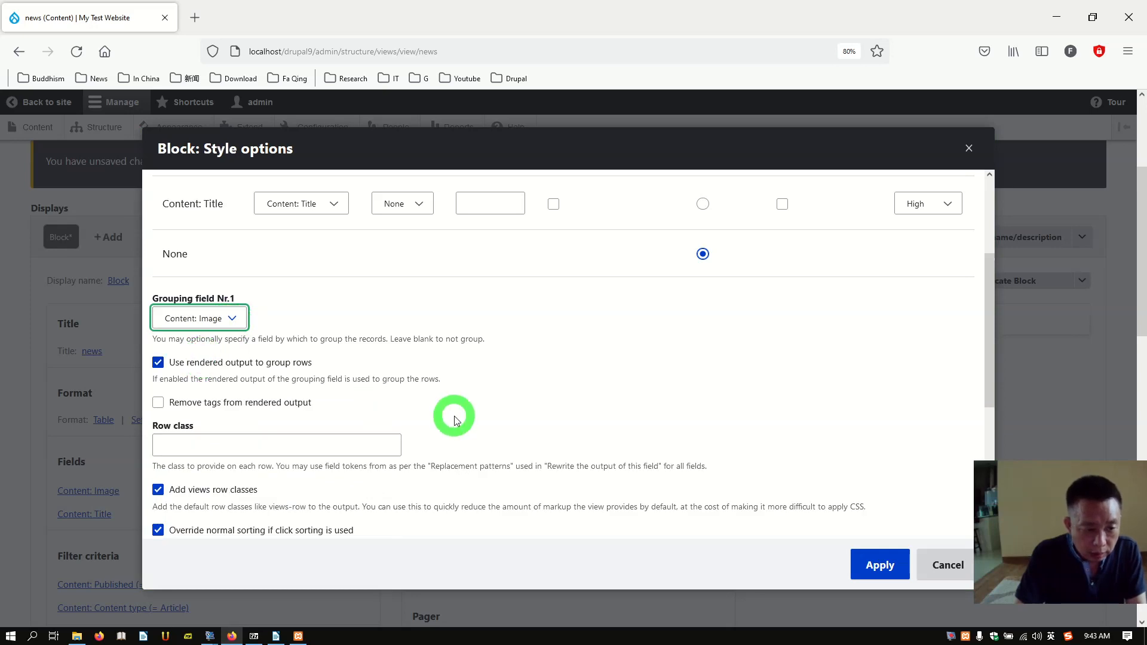
pyautogui.scroll(3, 454, 420)
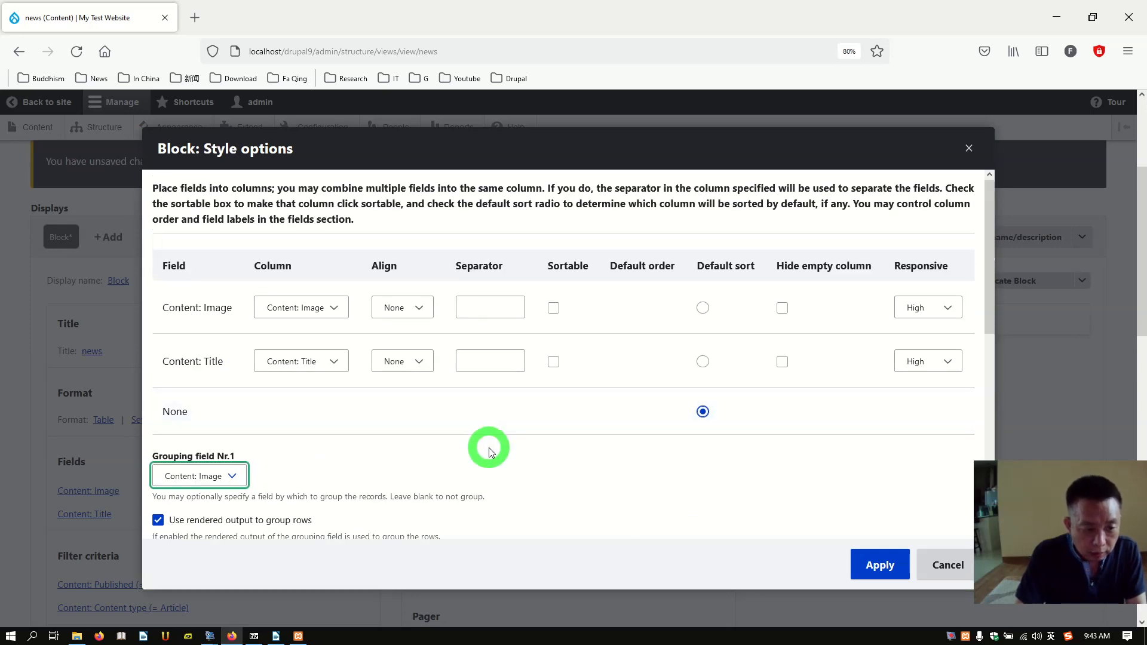
pyautogui.scroll(-5, 488, 449)
pyautogui.scroll(-3, 489, 447)
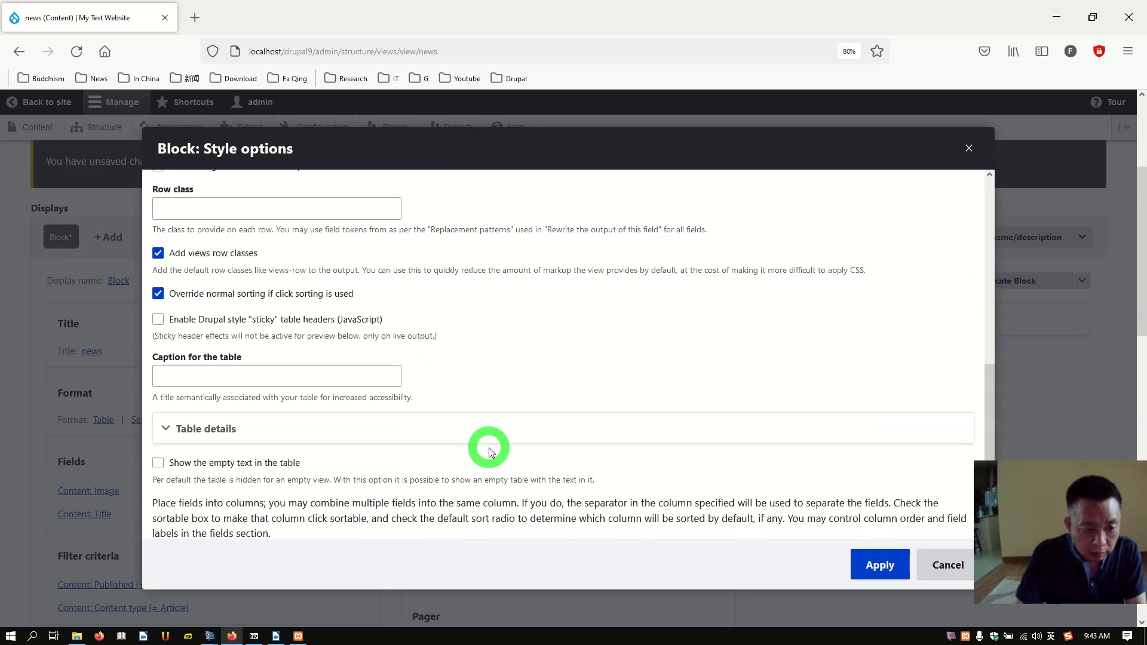
pyautogui.scroll(3, 489, 447)
pyautogui.scroll(4, 488, 447)
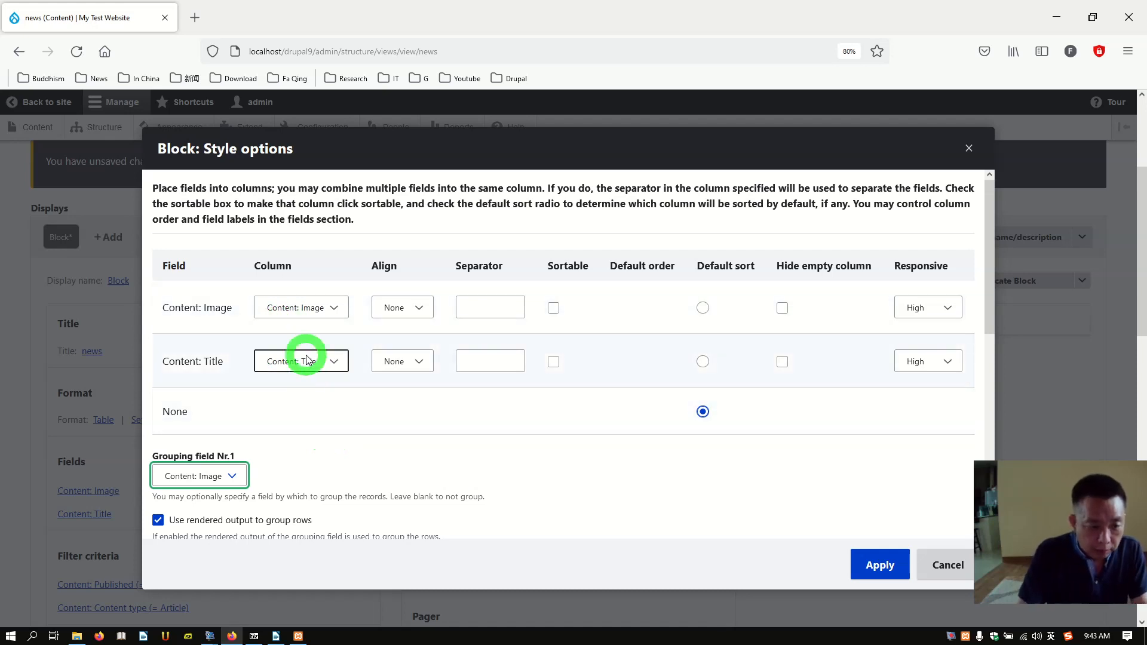
pyautogui.scroll(-3, 330, 421)
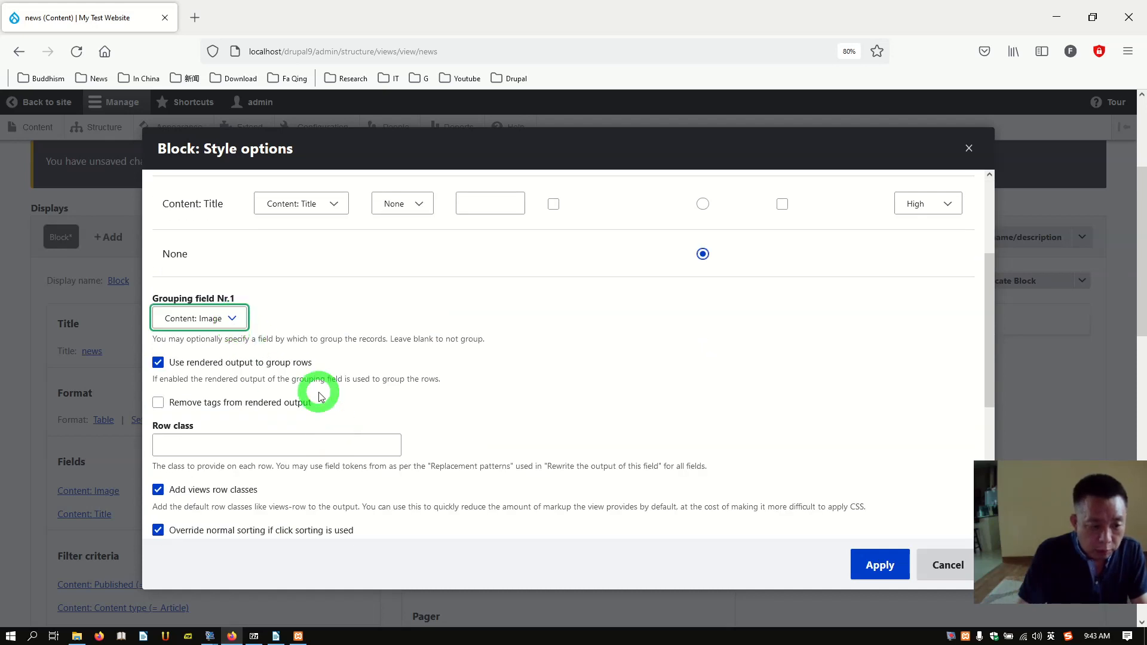
pyautogui.scroll(-4, 319, 397)
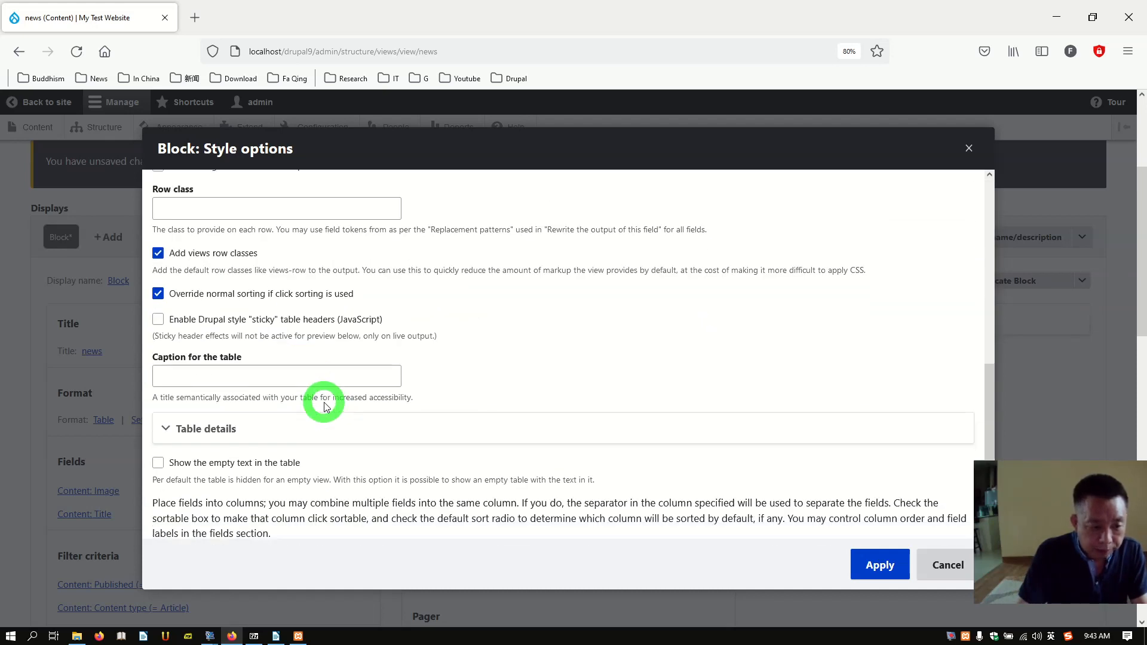
pyautogui.scroll(-1, 492, 440)
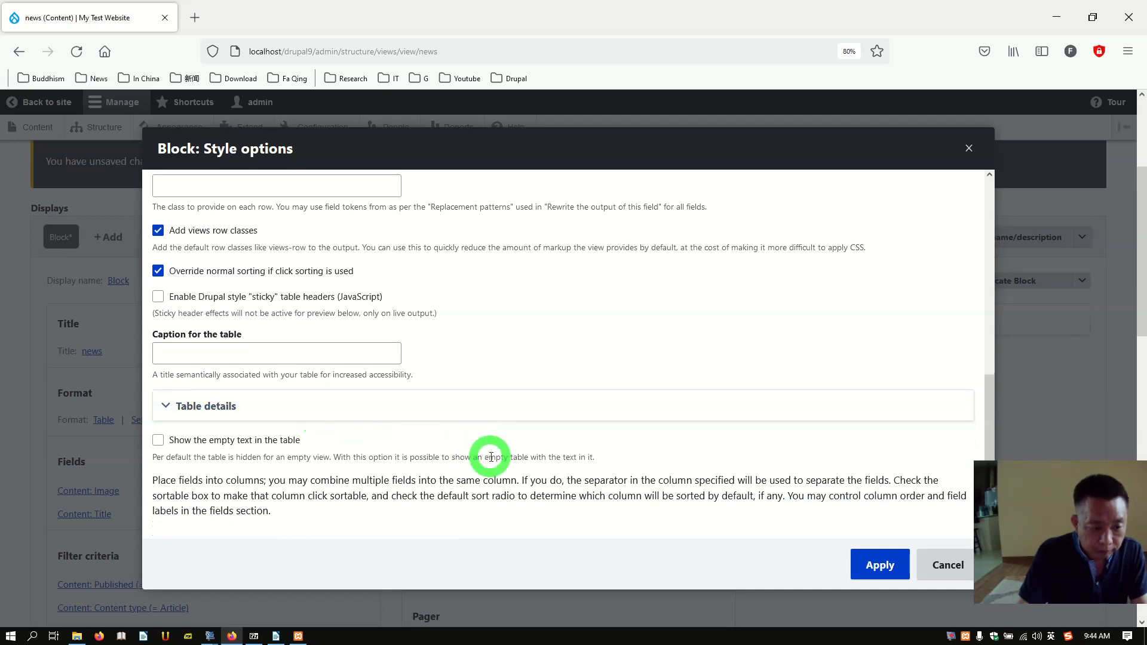
pyautogui.scroll(6, 693, 505)
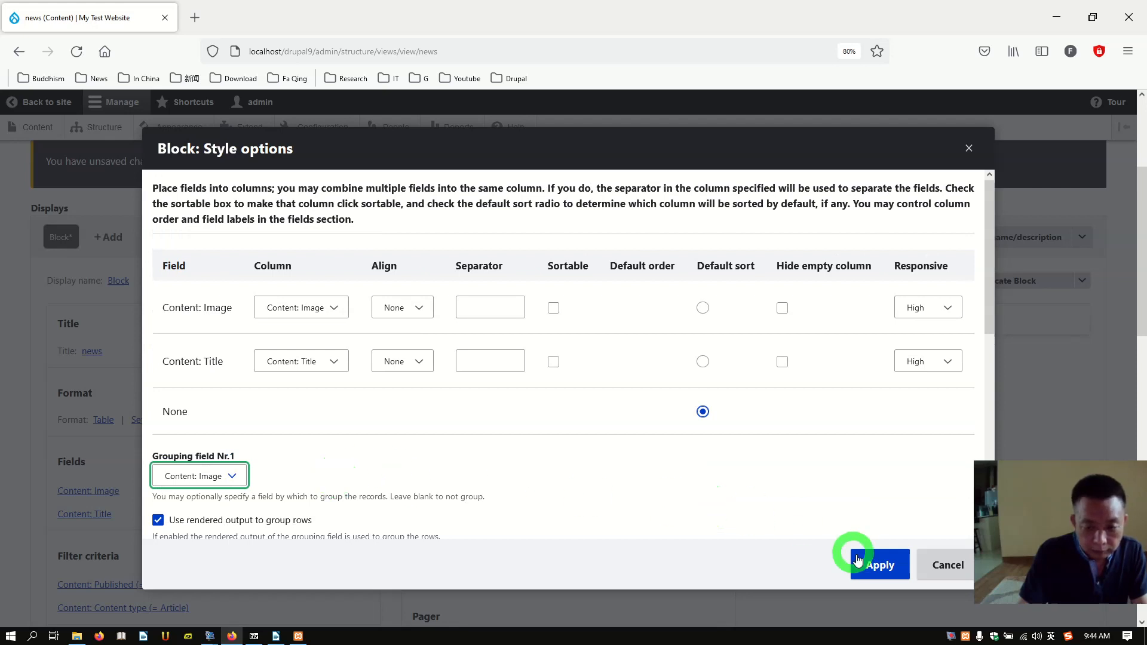
pyautogui.click(876, 563)
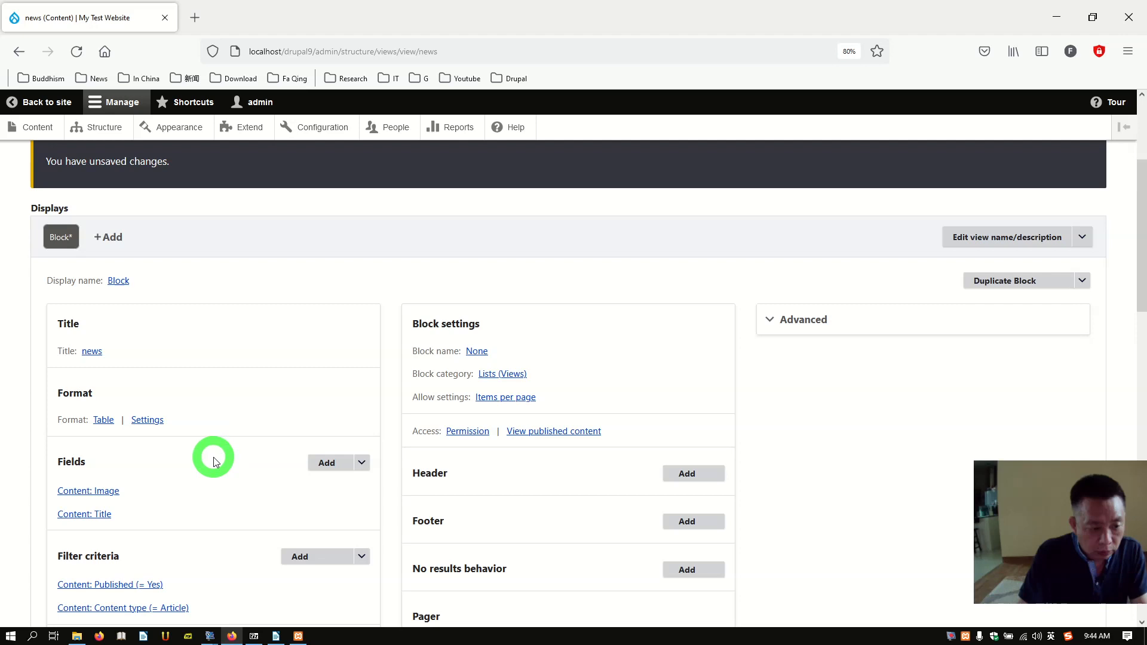
pyautogui.scroll(-2, 250, 413)
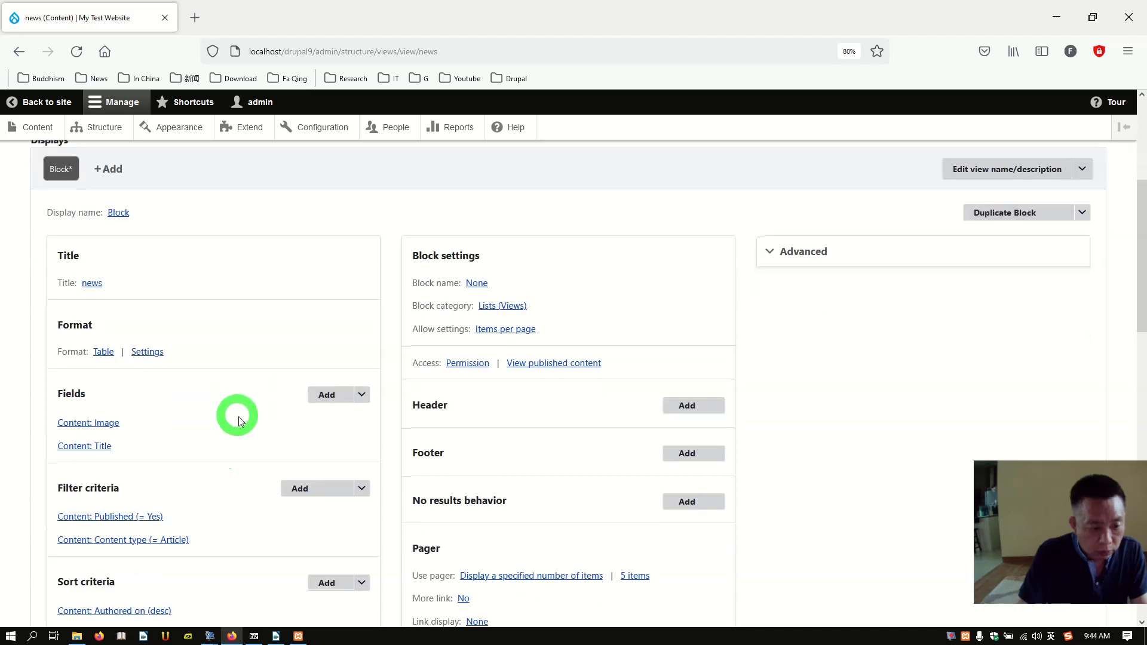
pyautogui.scroll(-12, 219, 388)
pyautogui.scroll(-2, 273, 450)
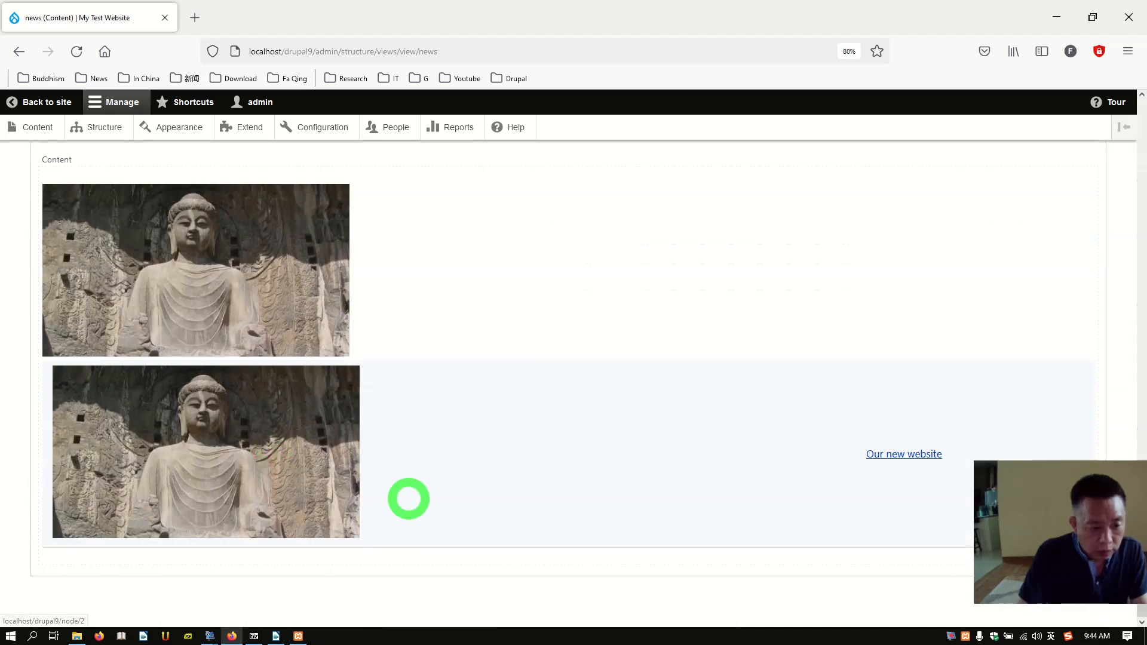
pyautogui.scroll(3, 388, 466)
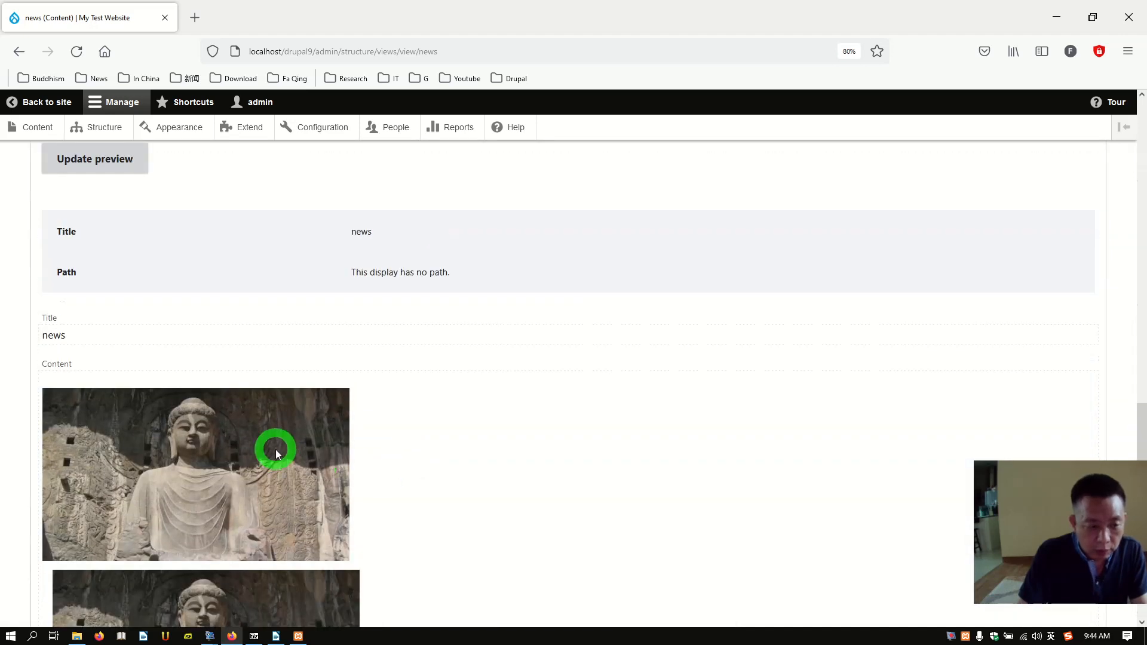
pyautogui.scroll(2, 274, 452)
pyautogui.scroll(-4, 288, 495)
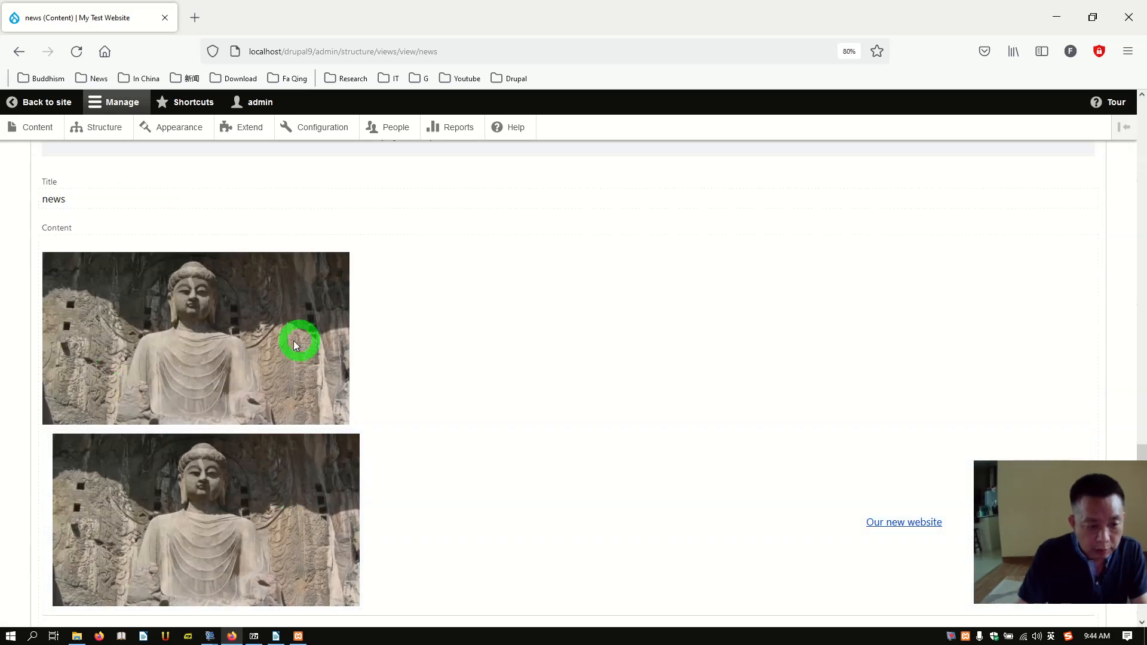
pyautogui.scroll(11, 248, 433)
pyautogui.scroll(3, 245, 425)
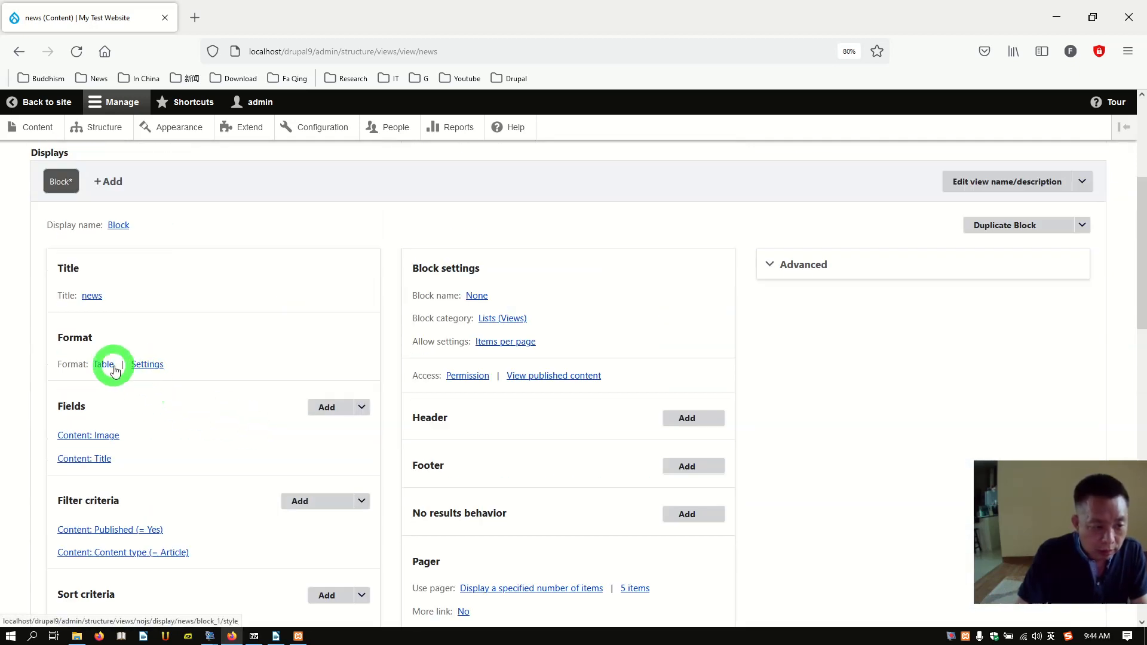
# Step: Put Content: Title in the Content: Image column and set Grouping field Nr.1 to None
pyautogui.click(104, 366)
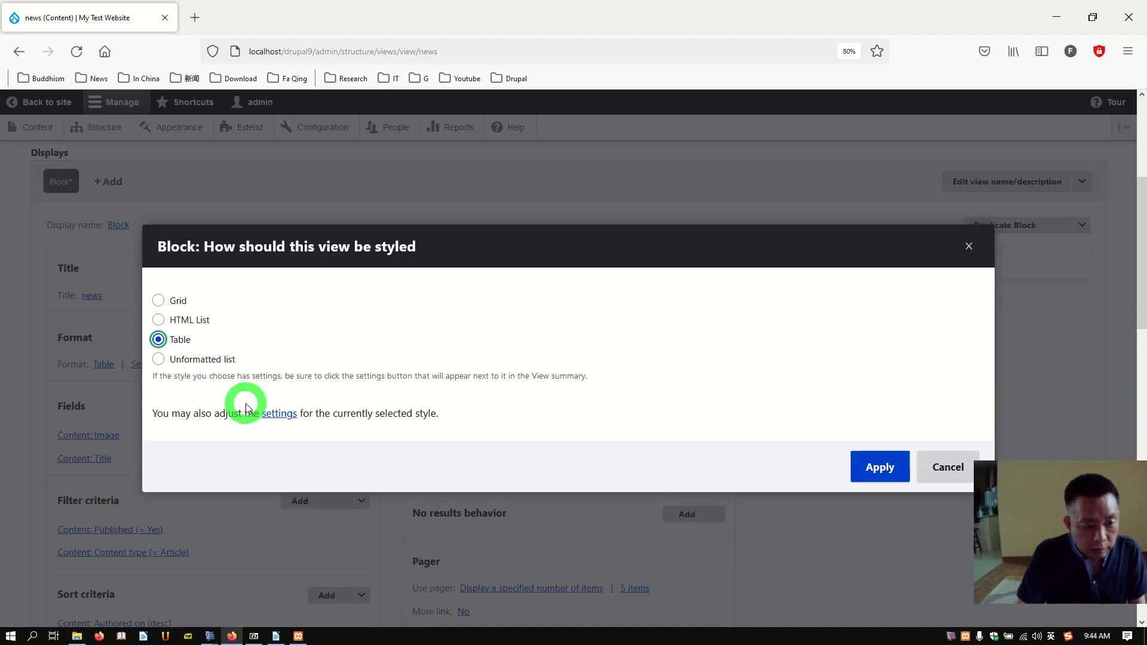
pyautogui.click(276, 415)
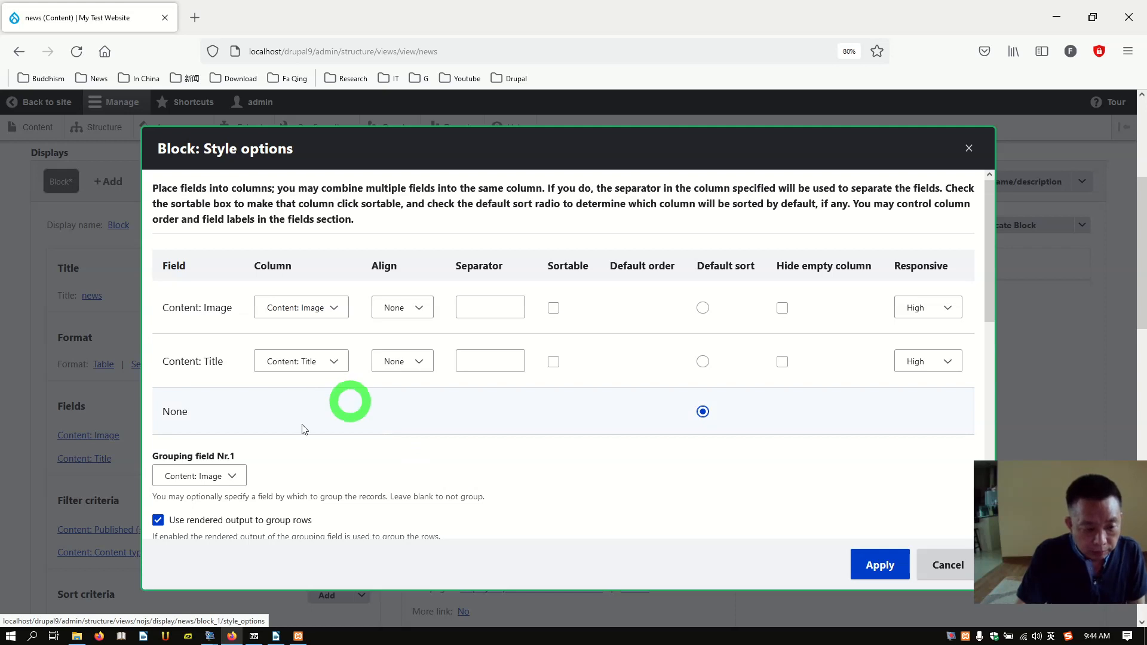
pyautogui.scroll(-1, 457, 465)
pyautogui.scroll(-4, 460, 467)
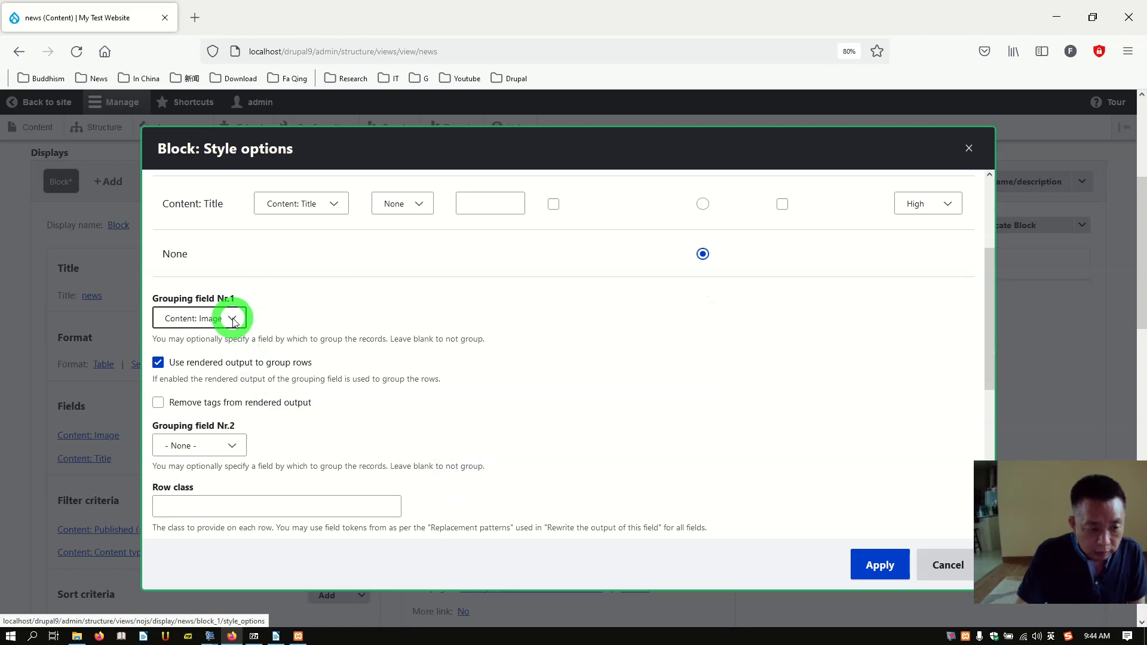
pyautogui.scroll(5, 287, 361)
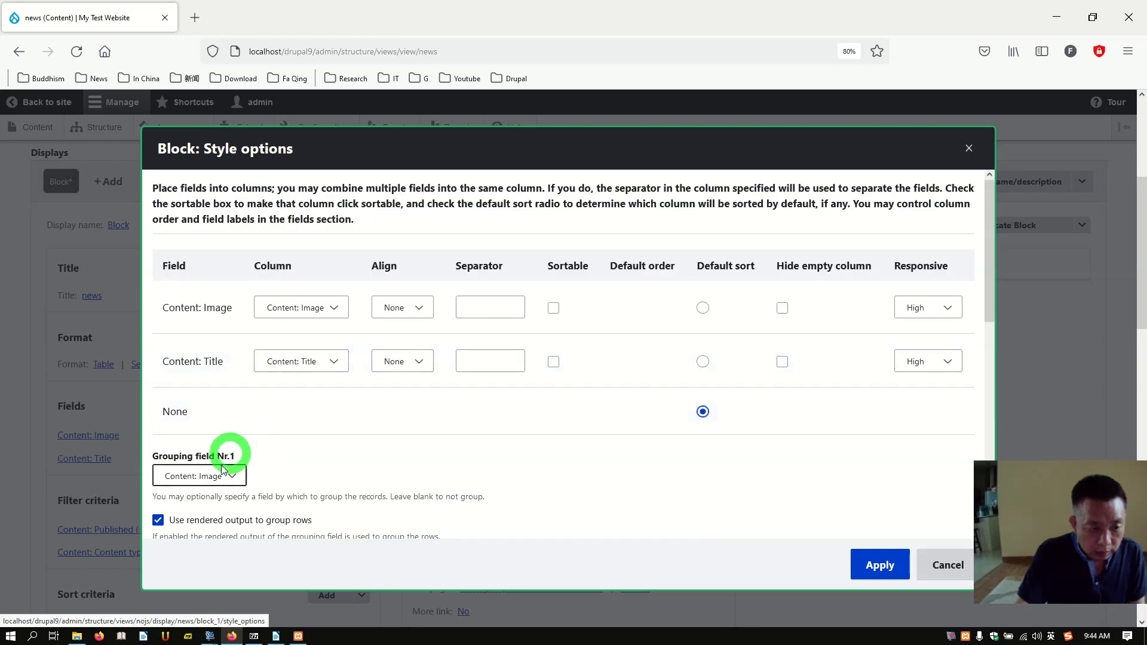
pyautogui.click(318, 363)
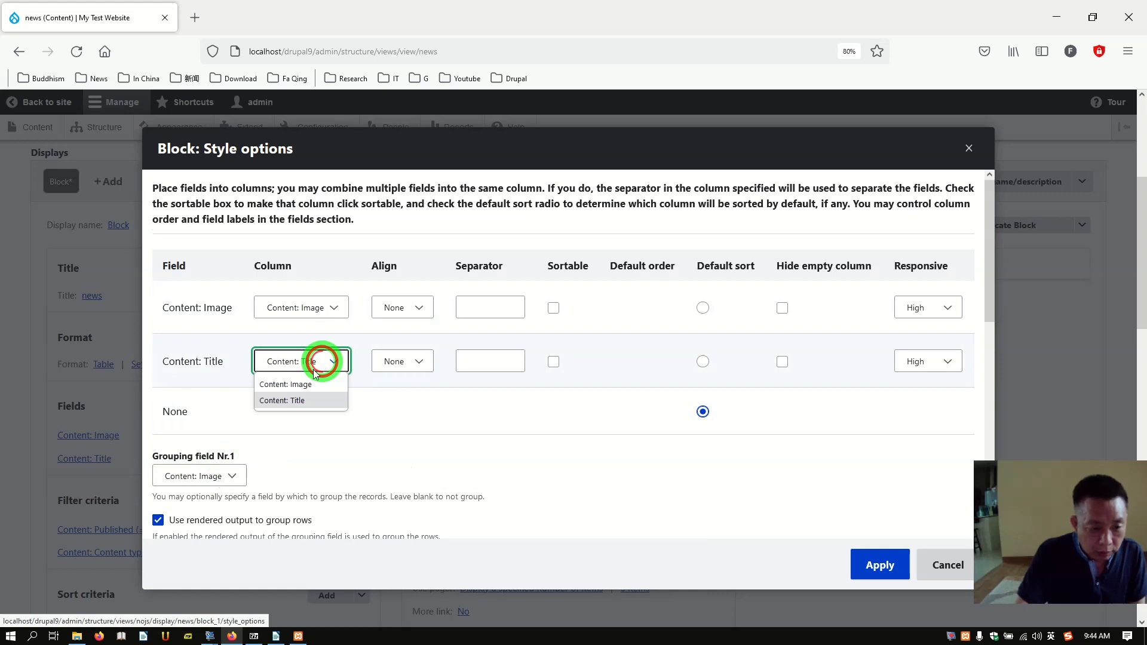
pyautogui.click(294, 385)
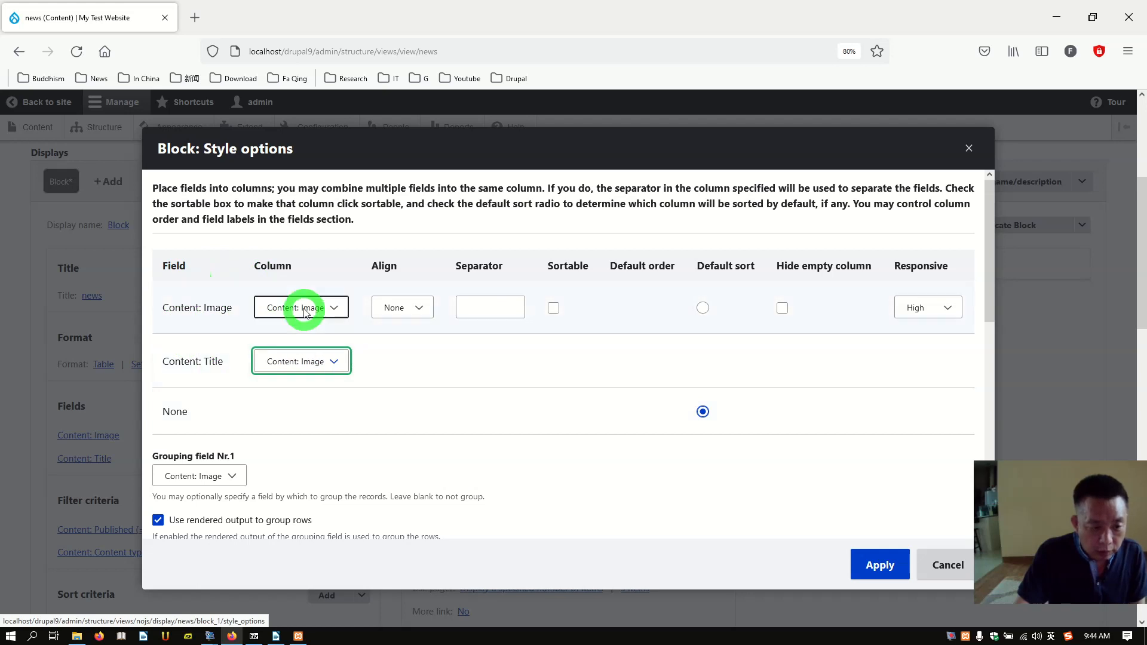
pyautogui.click(227, 472)
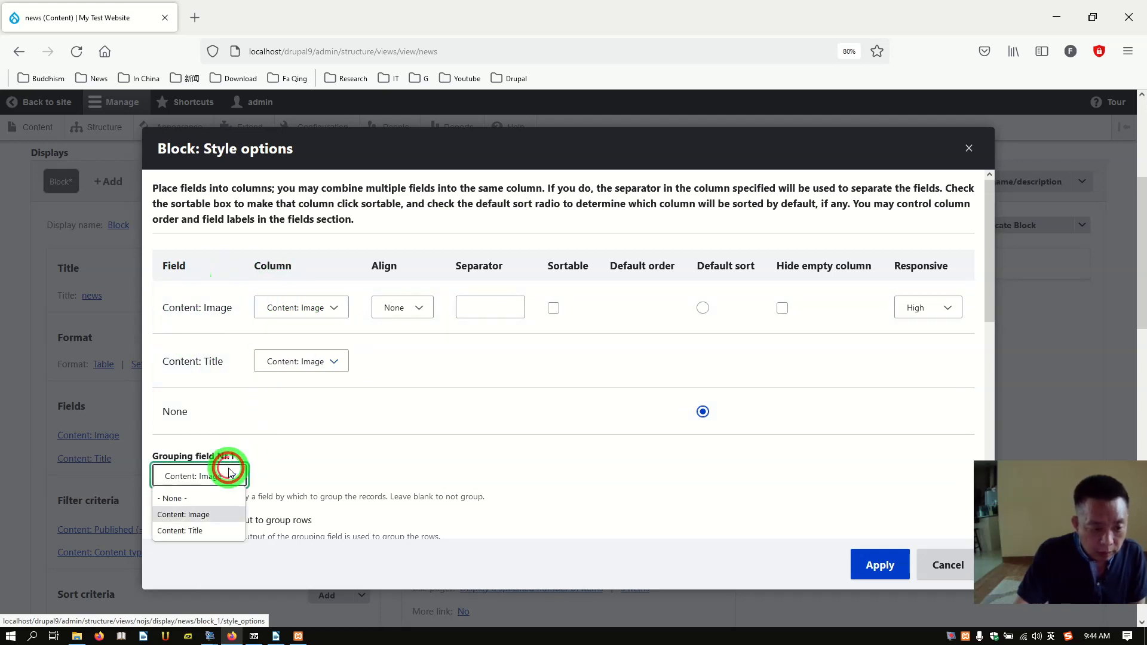
pyautogui.click(179, 499)
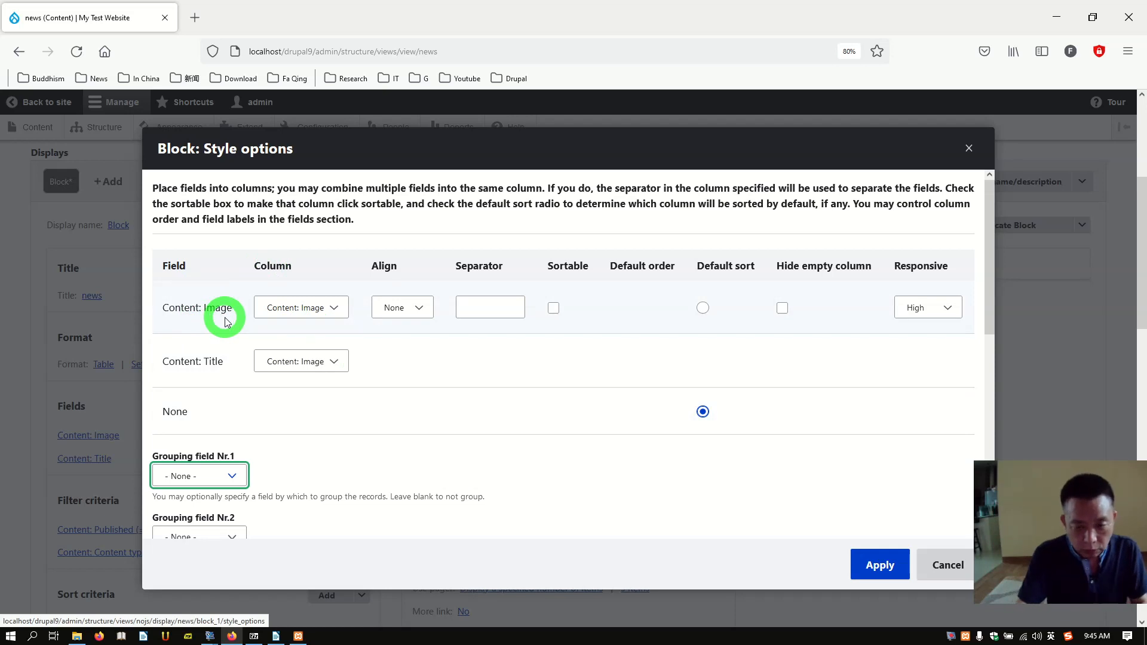
pyautogui.click(869, 572)
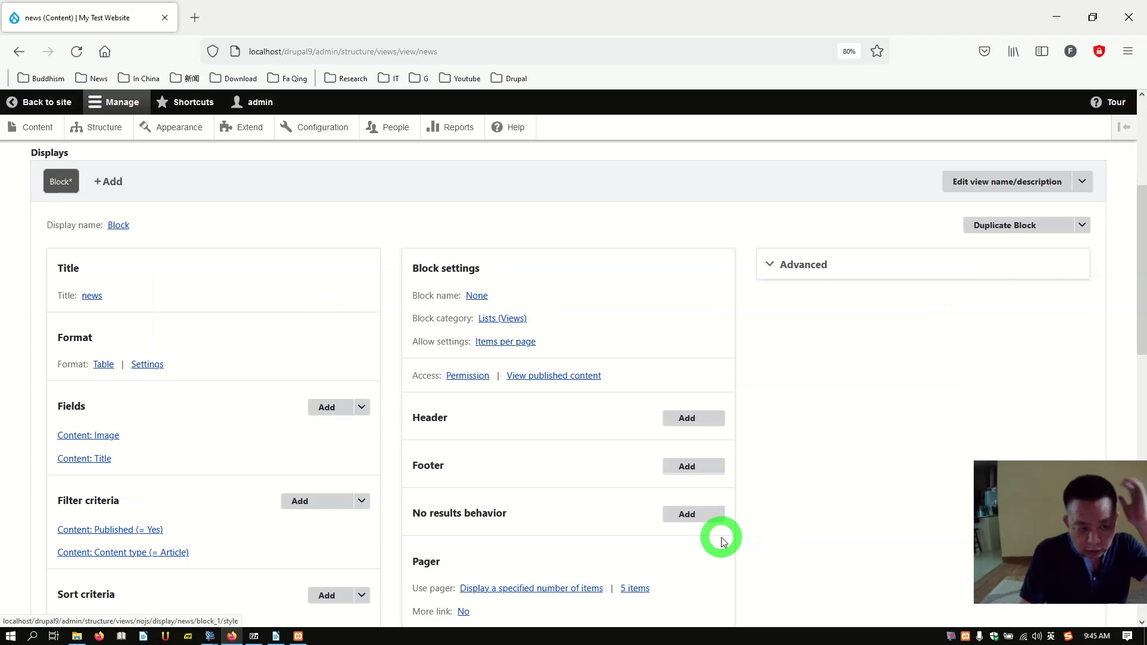
pyautogui.scroll(-10, 722, 542)
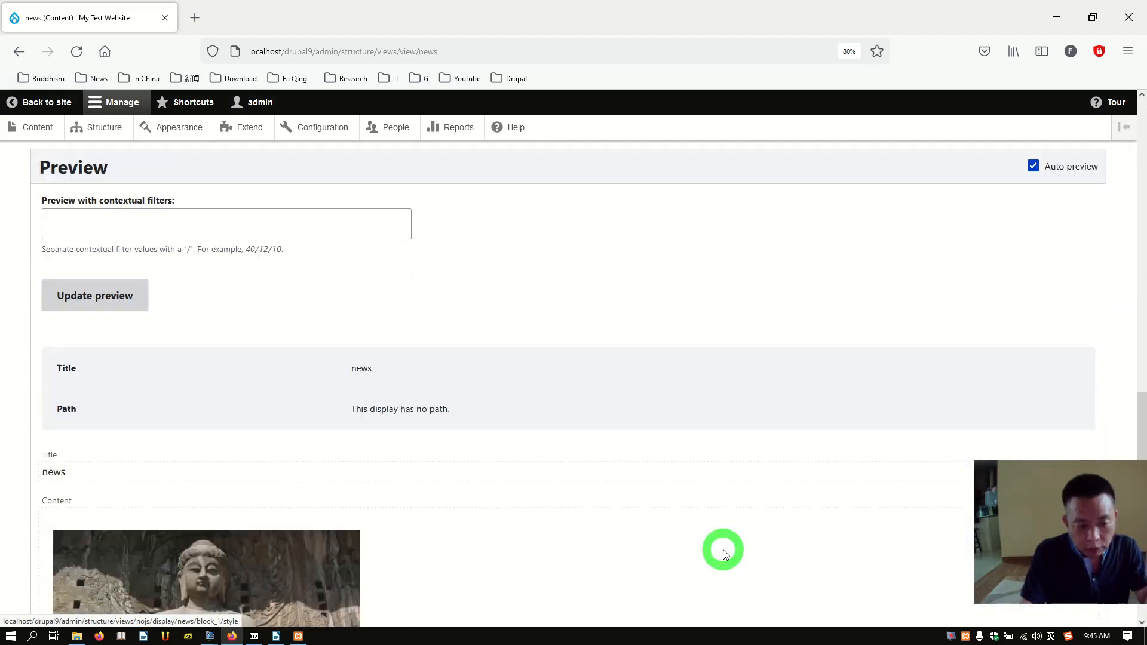
pyautogui.scroll(-3, 723, 550)
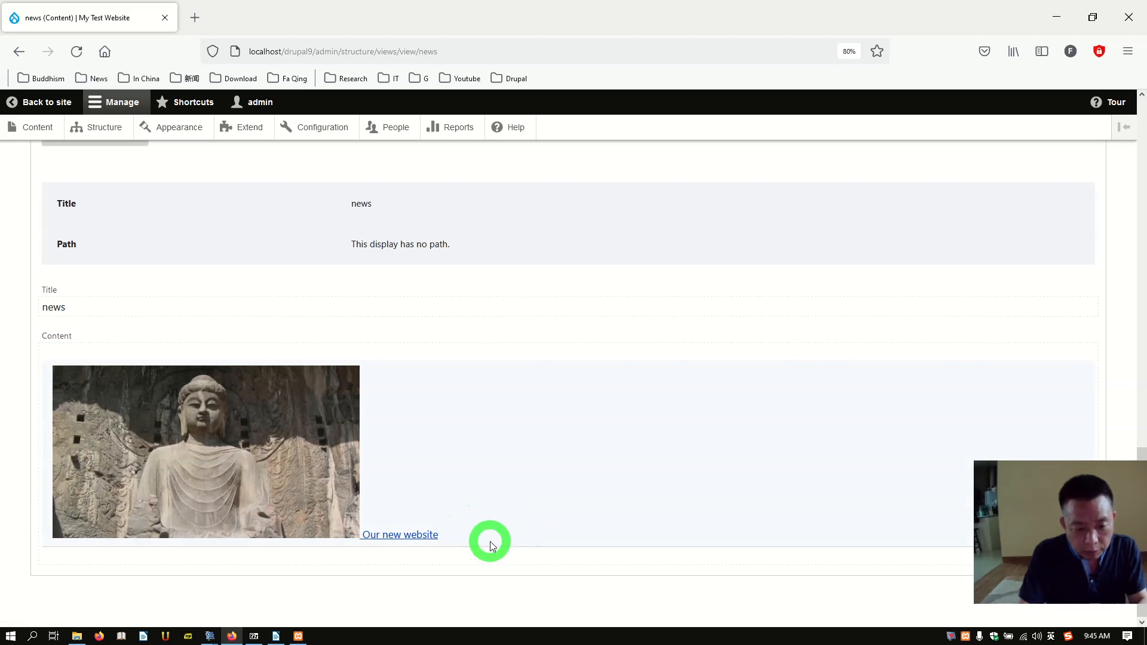
pyautogui.scroll(7, 490, 542)
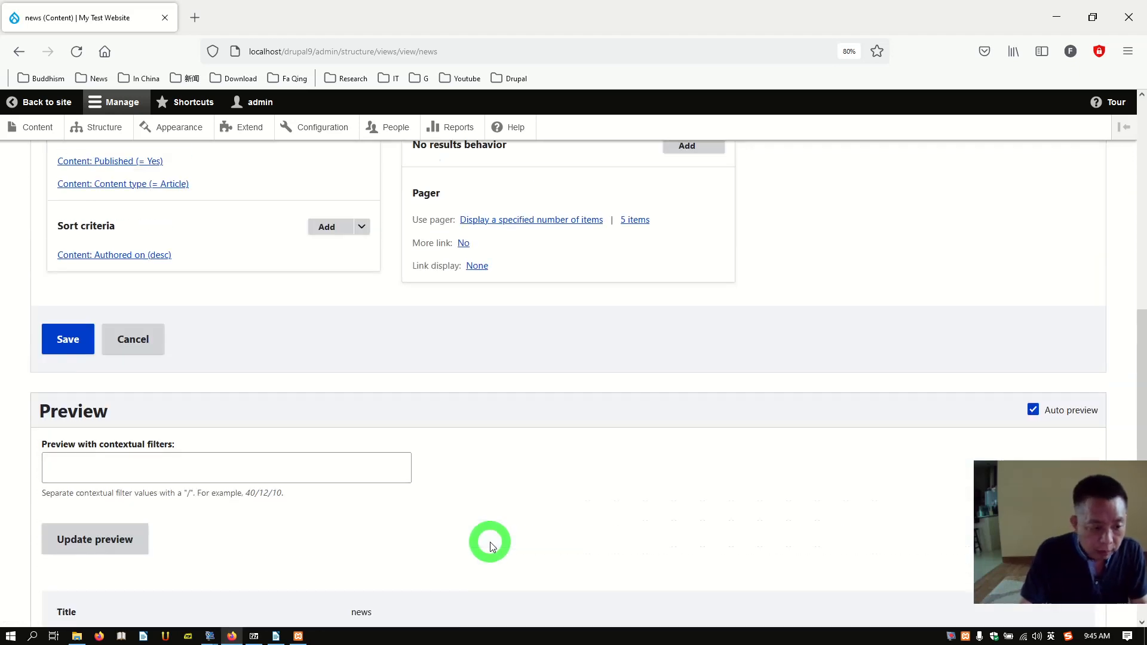
pyautogui.scroll(6, 490, 542)
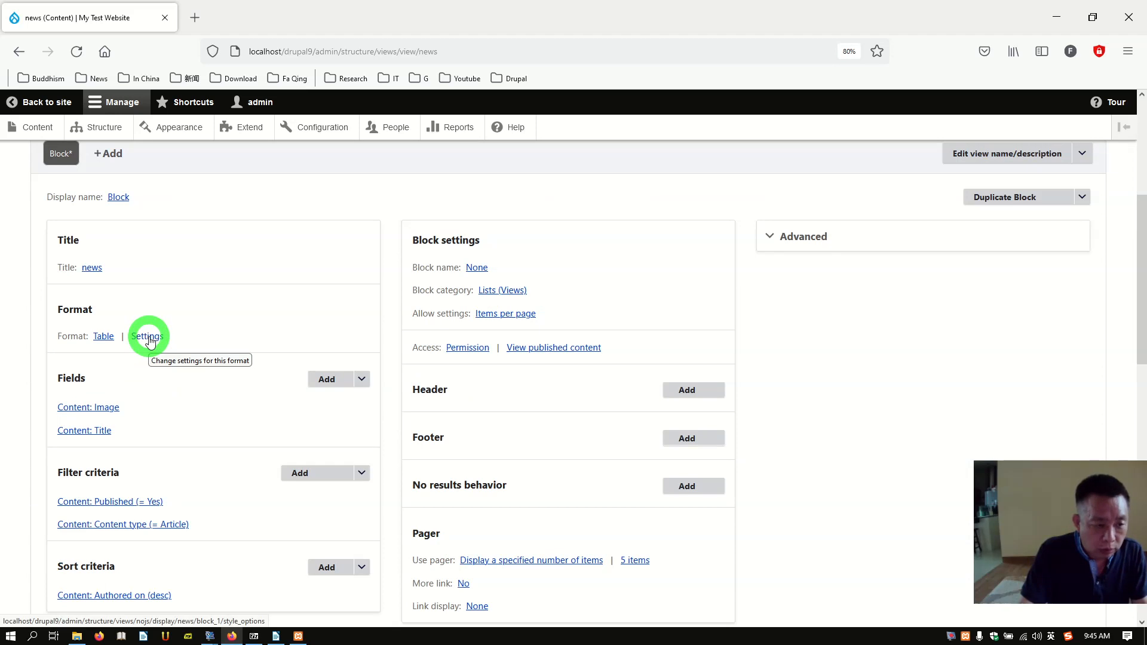
# Step: Review Table details, grouping and Content: Image alignment, then apply the table settings unchanged
pyautogui.click(150, 339)
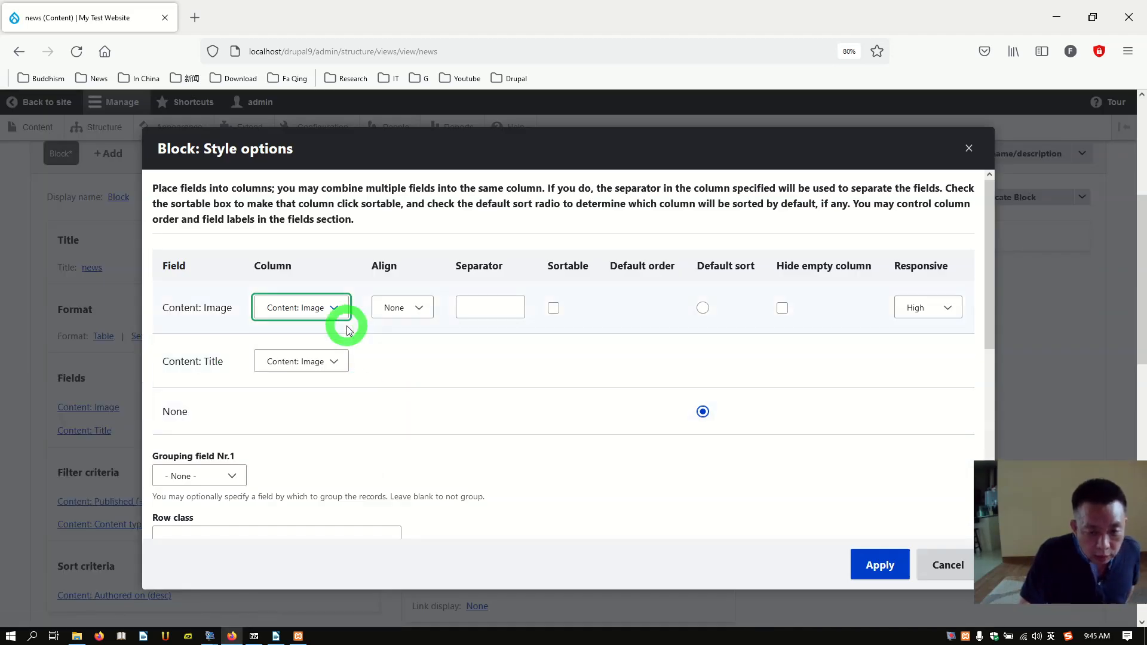
pyautogui.scroll(-4, 476, 452)
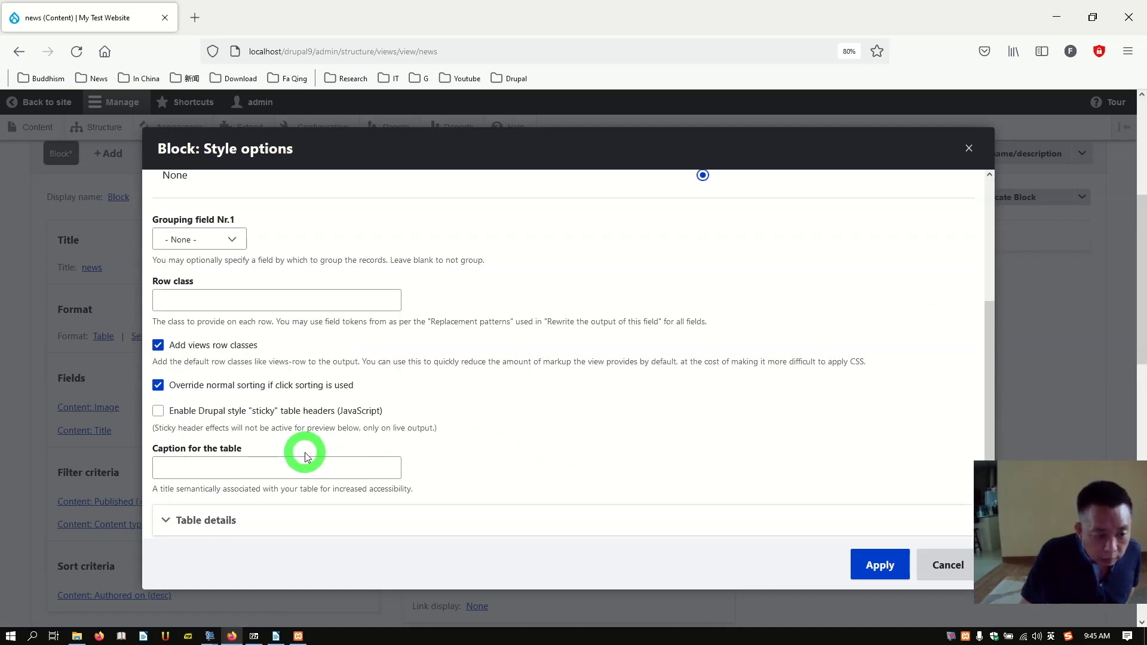
pyautogui.scroll(-2, 306, 449)
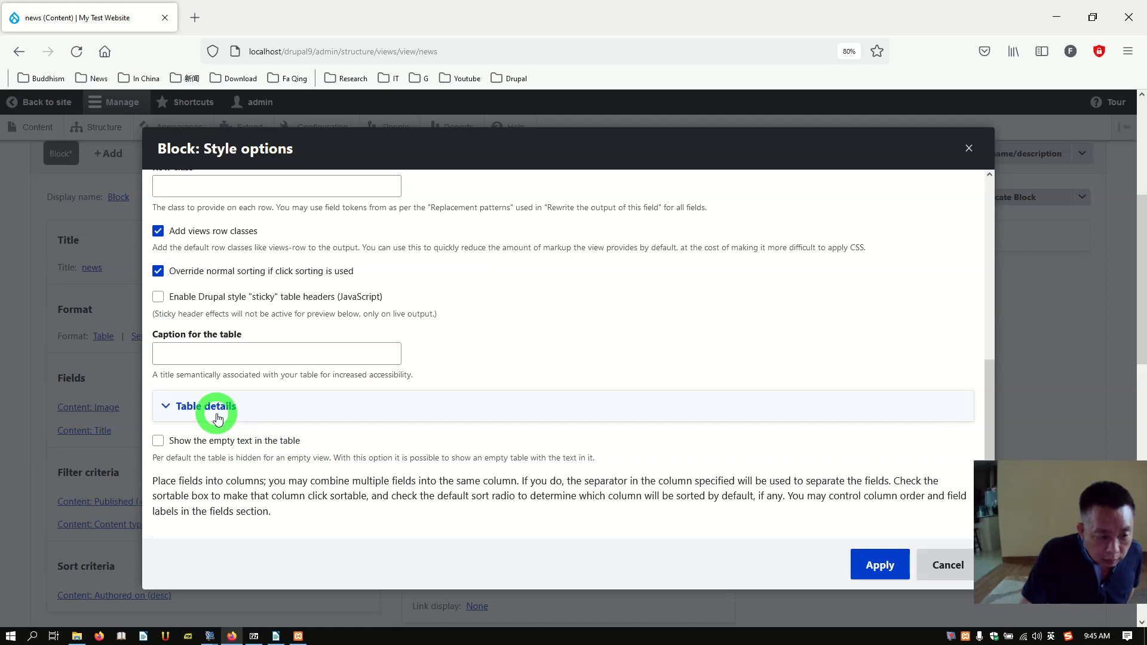
pyautogui.click(217, 419)
pyautogui.click(217, 419)
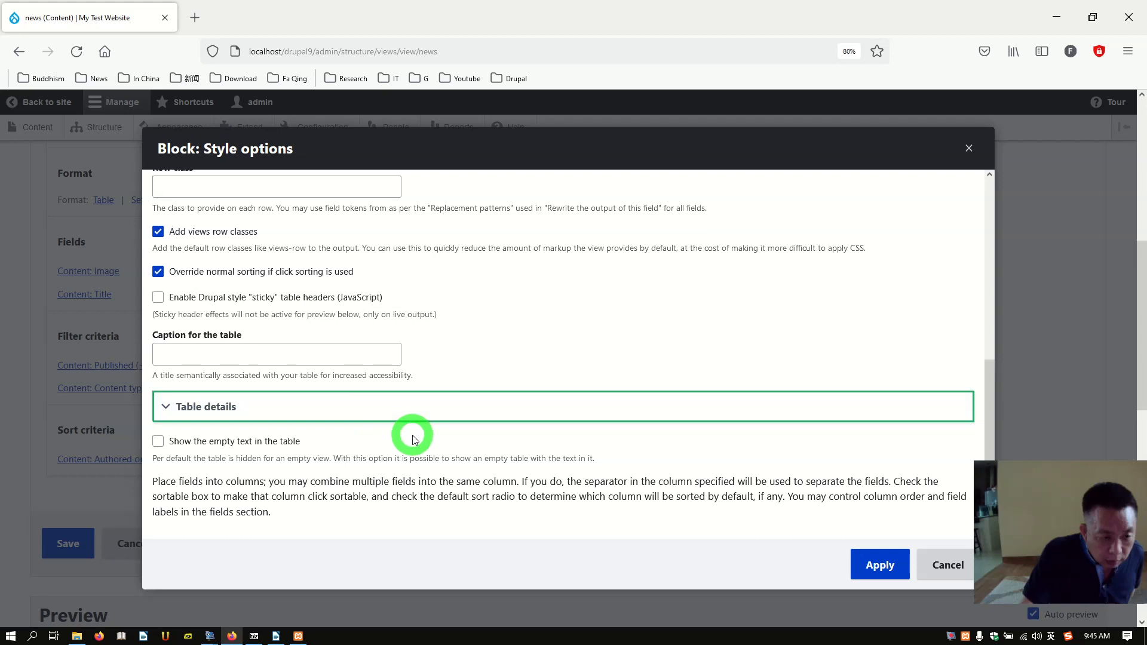
pyautogui.scroll(2, 410, 435)
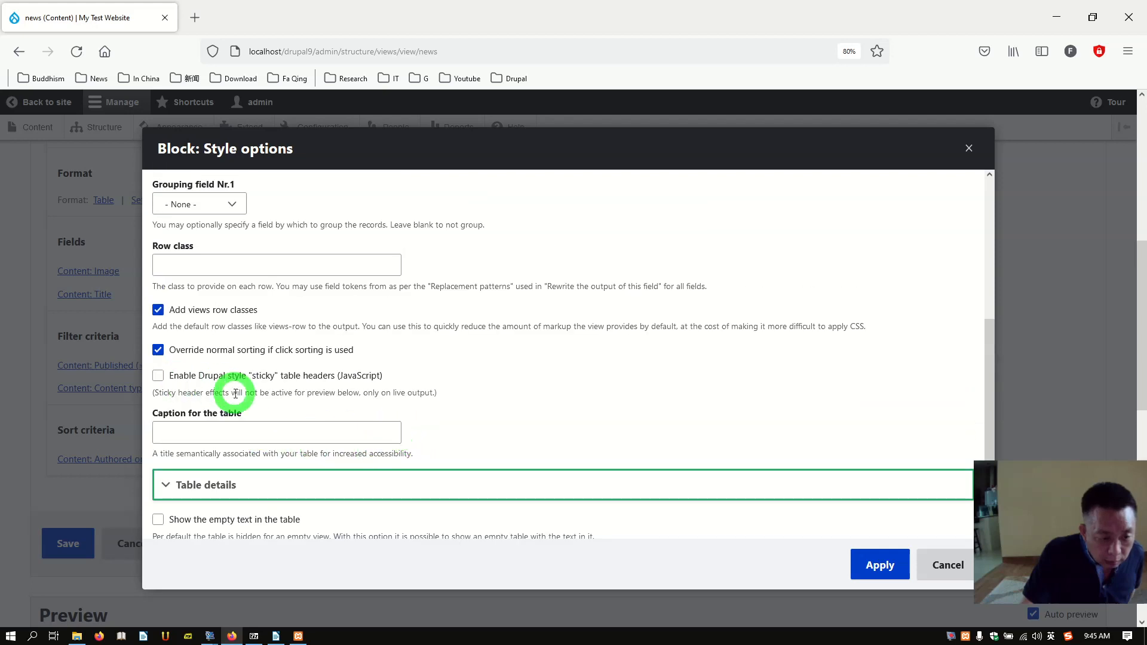
pyautogui.scroll(2, 312, 382)
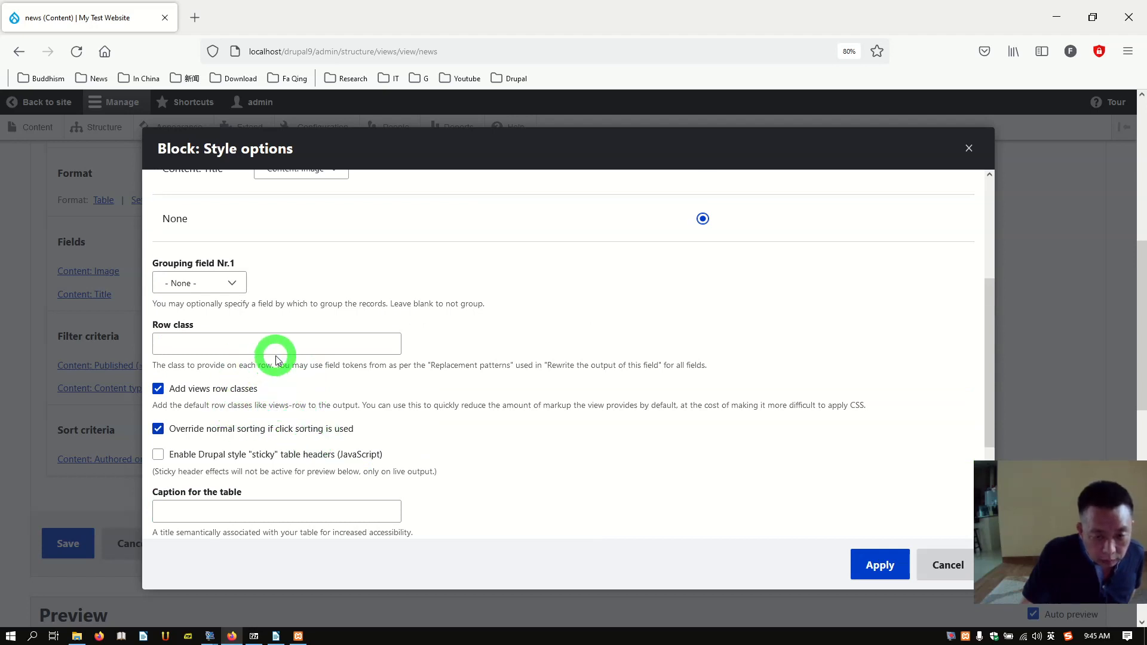
pyautogui.scroll(2, 269, 394)
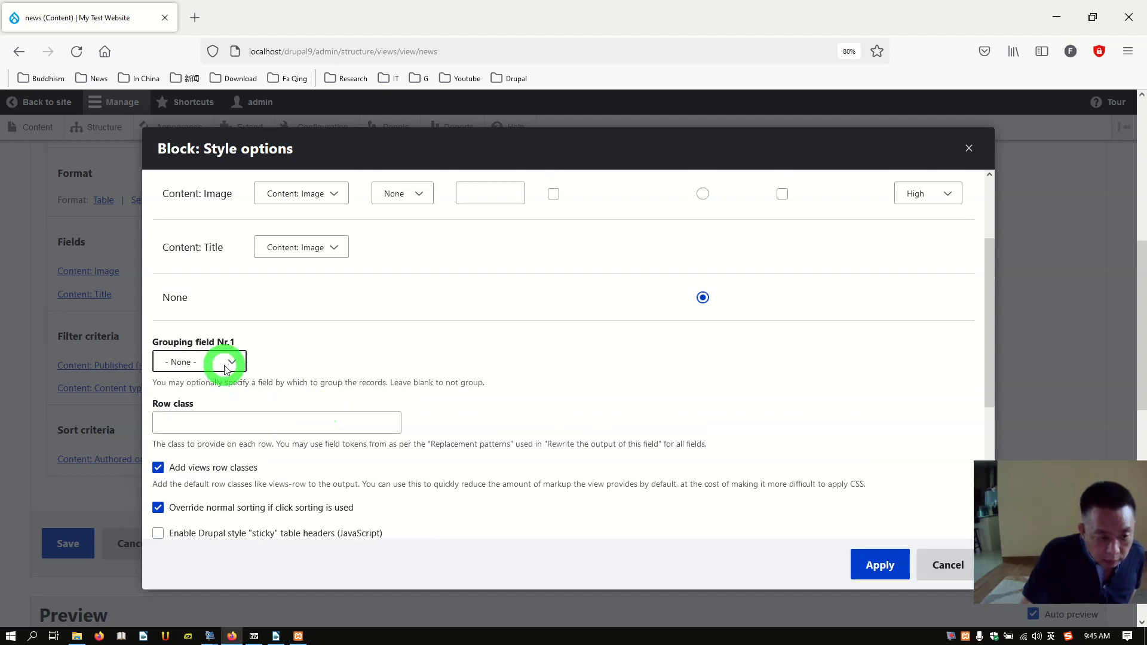
pyautogui.click(226, 366)
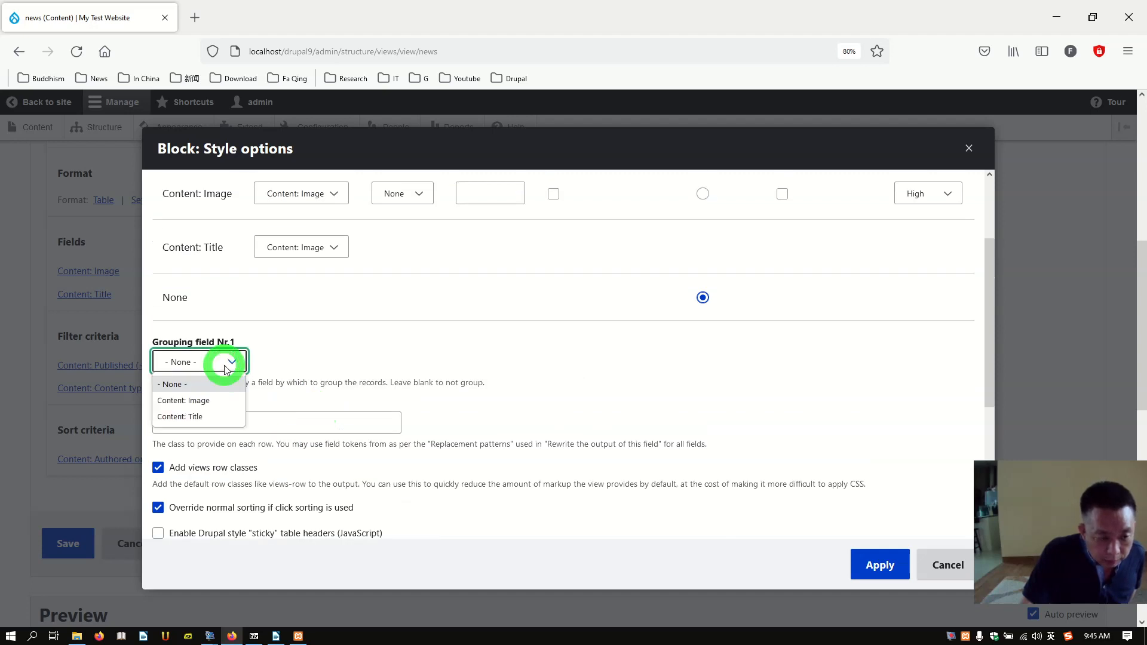
pyautogui.click(333, 370)
pyautogui.scroll(3, 402, 450)
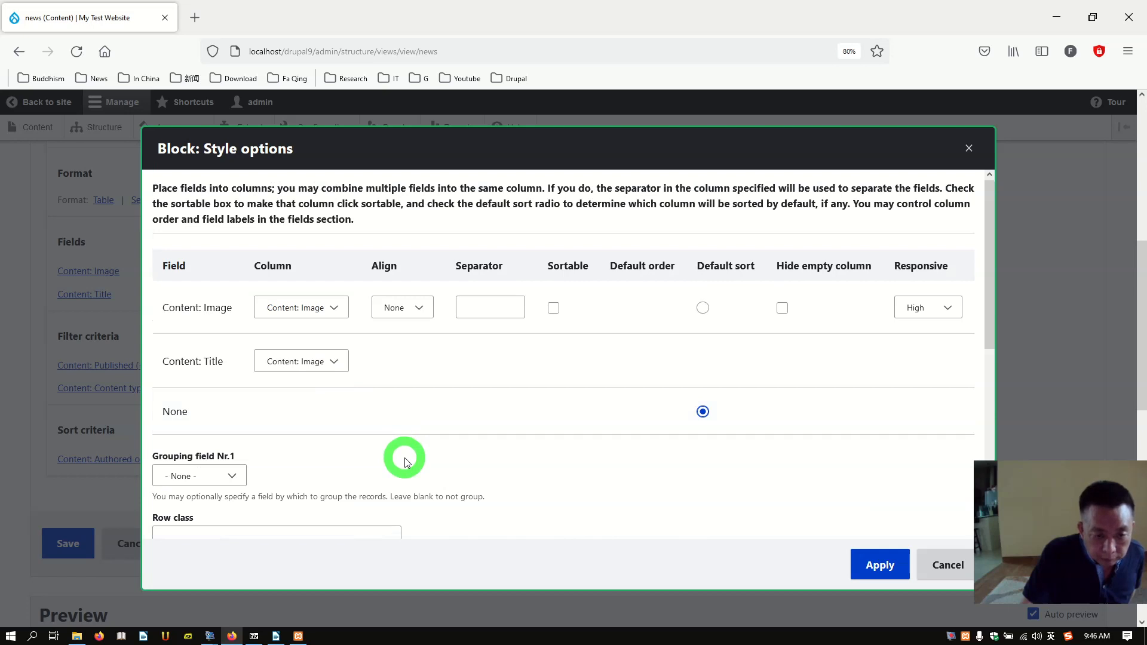
pyautogui.click(415, 308)
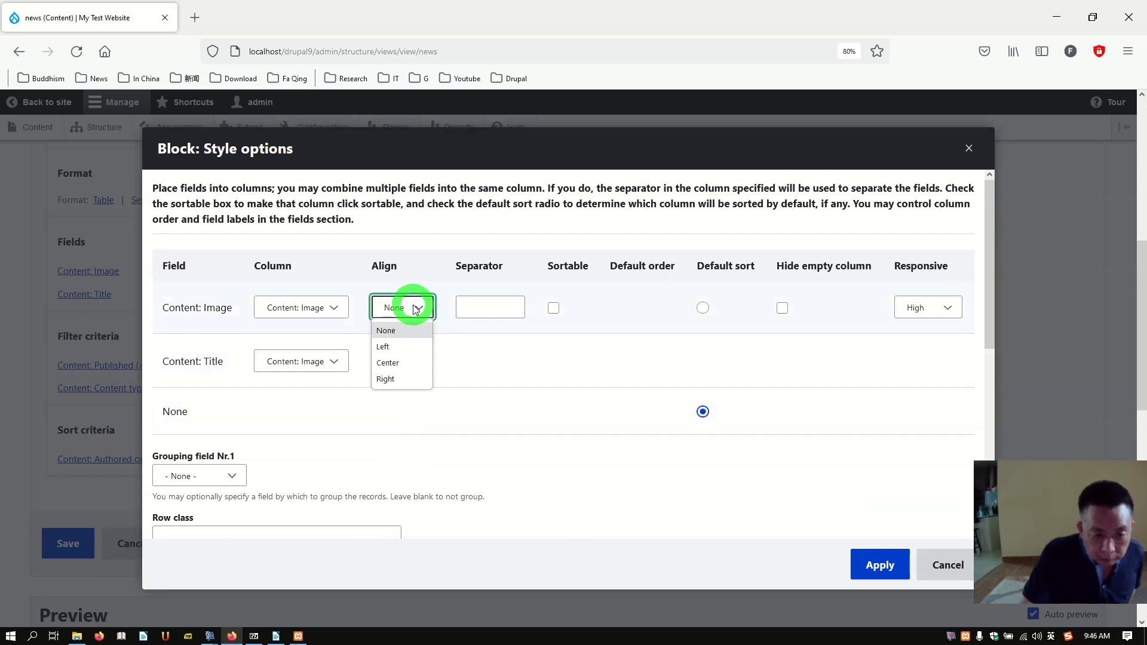
pyautogui.click(416, 308)
pyautogui.click(416, 308)
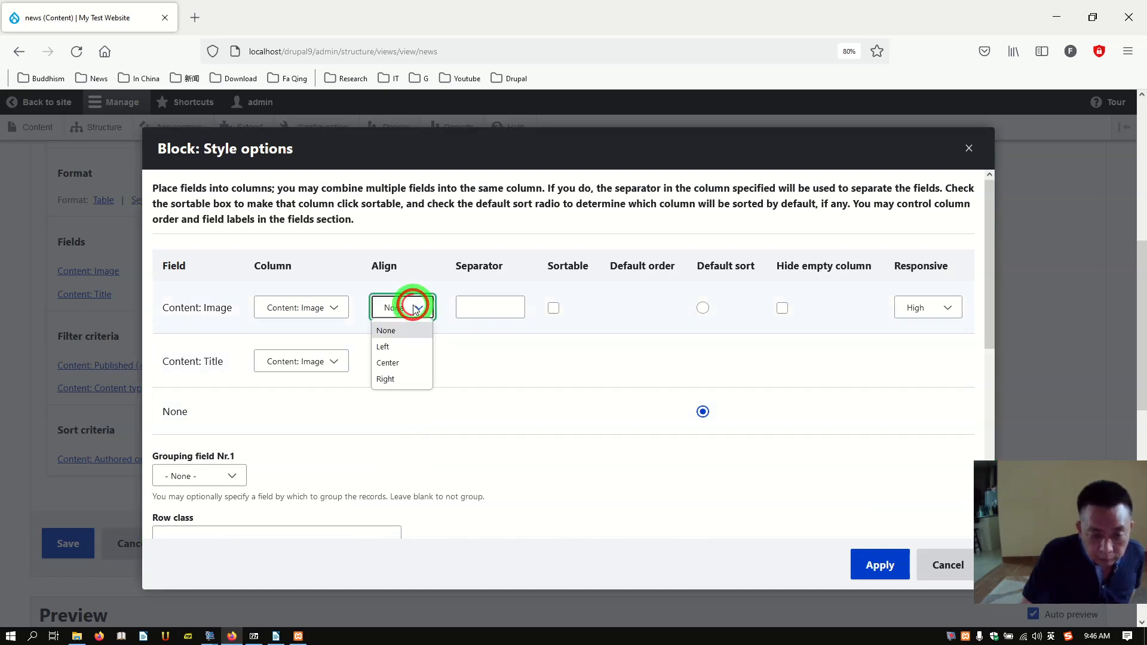
pyautogui.click(415, 308)
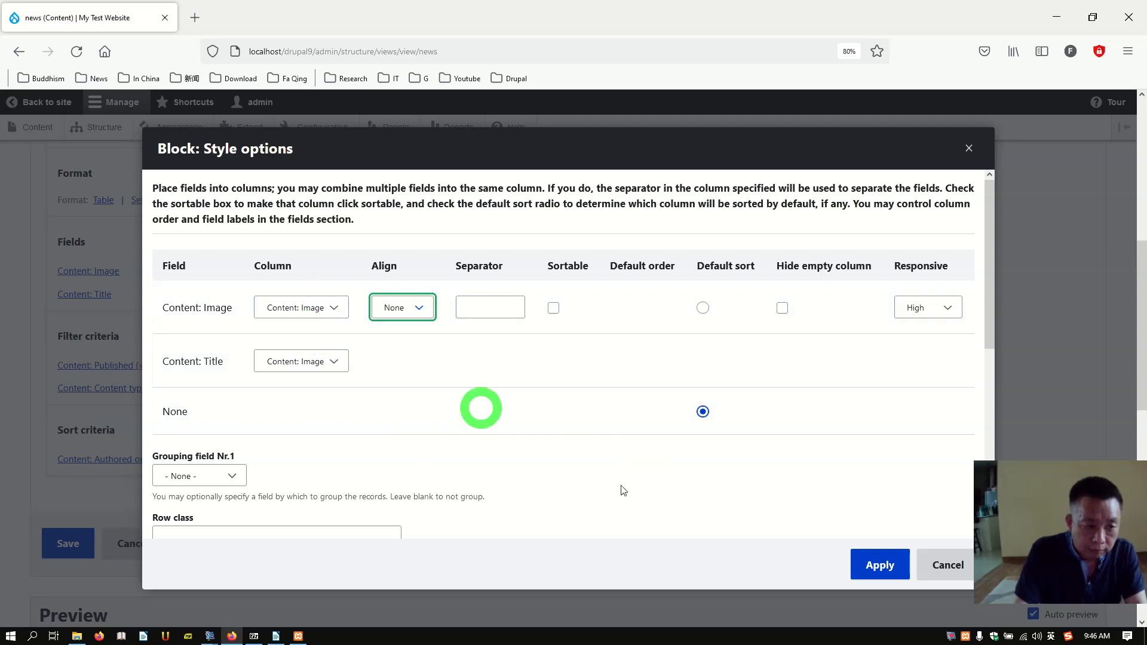
pyautogui.click(879, 564)
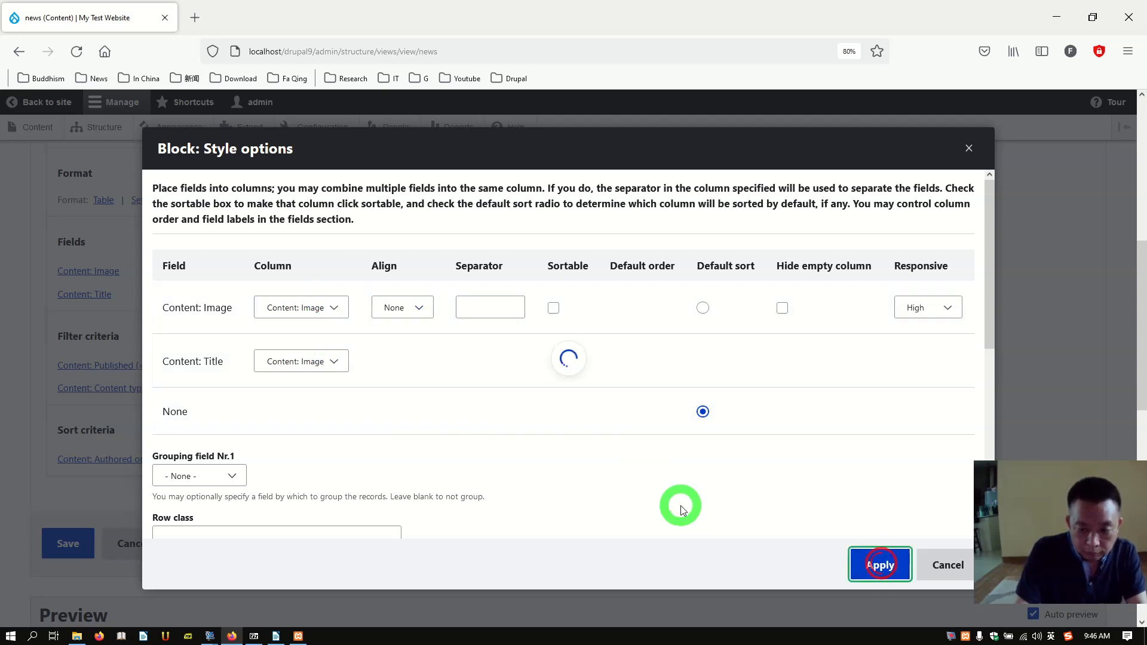
pyautogui.scroll(-5, 630, 497)
# Step: Scroll the preview, then bring up the block's style choice with Table still selected
pyautogui.scroll(-4, 537, 436)
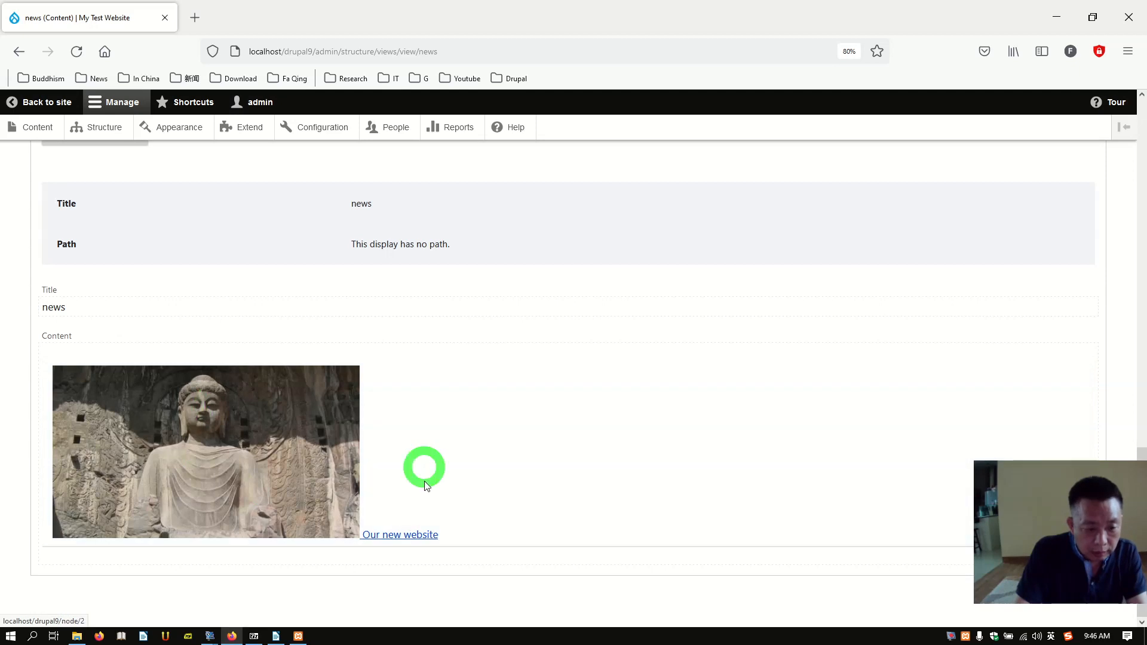
pyautogui.click(408, 539)
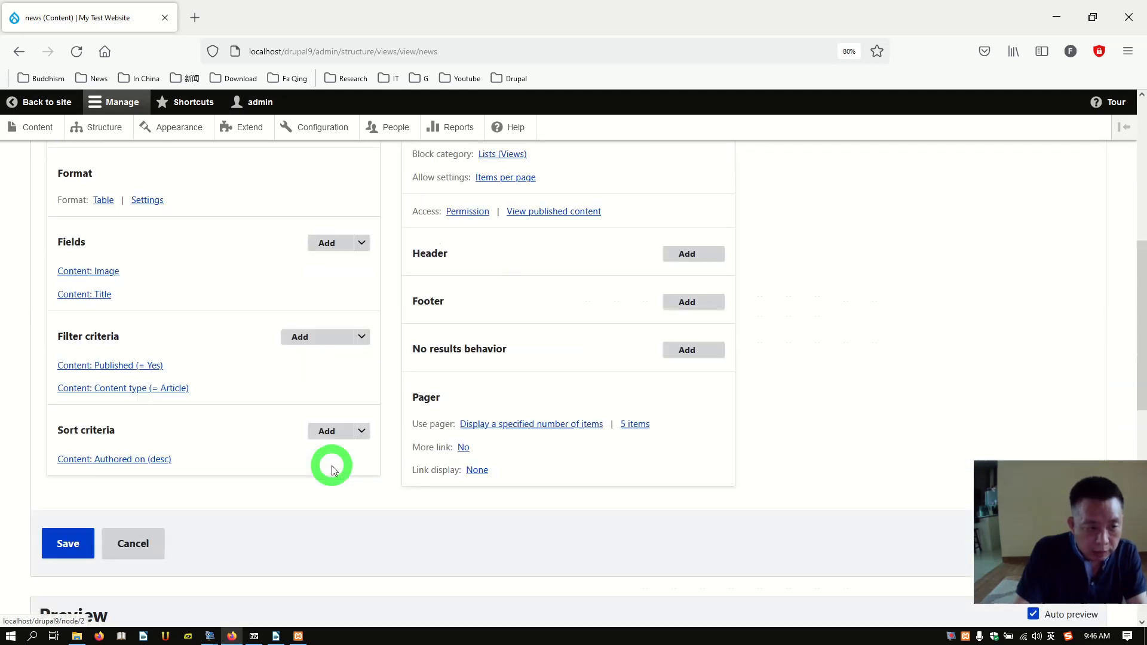
pyautogui.scroll(-3, 209, 456)
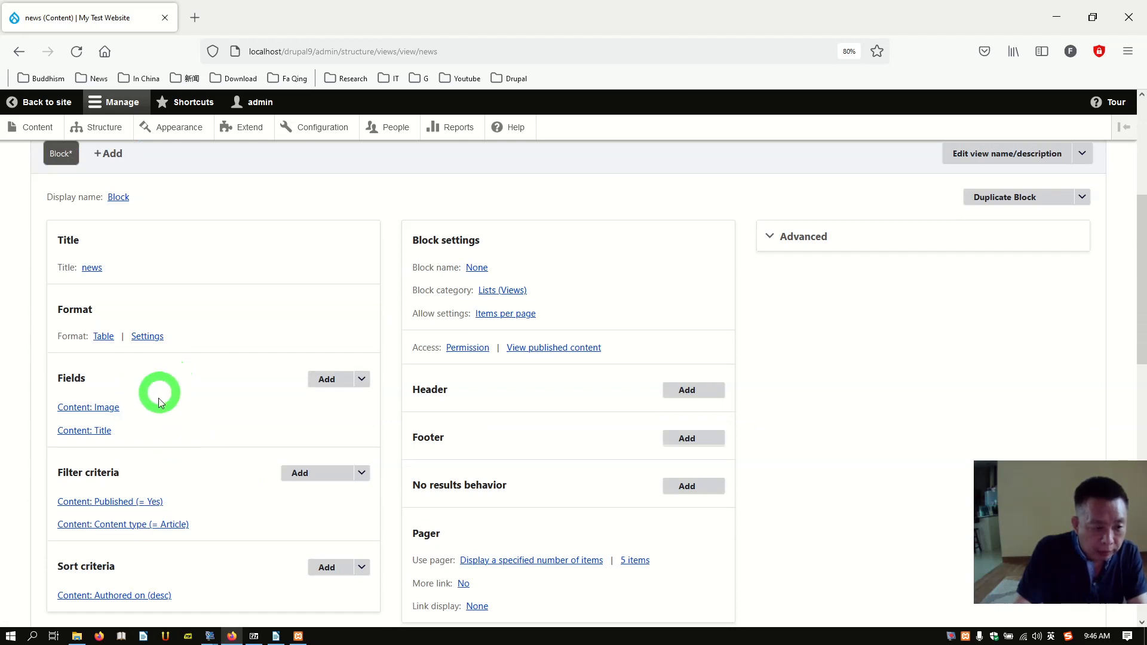
pyautogui.click(102, 341)
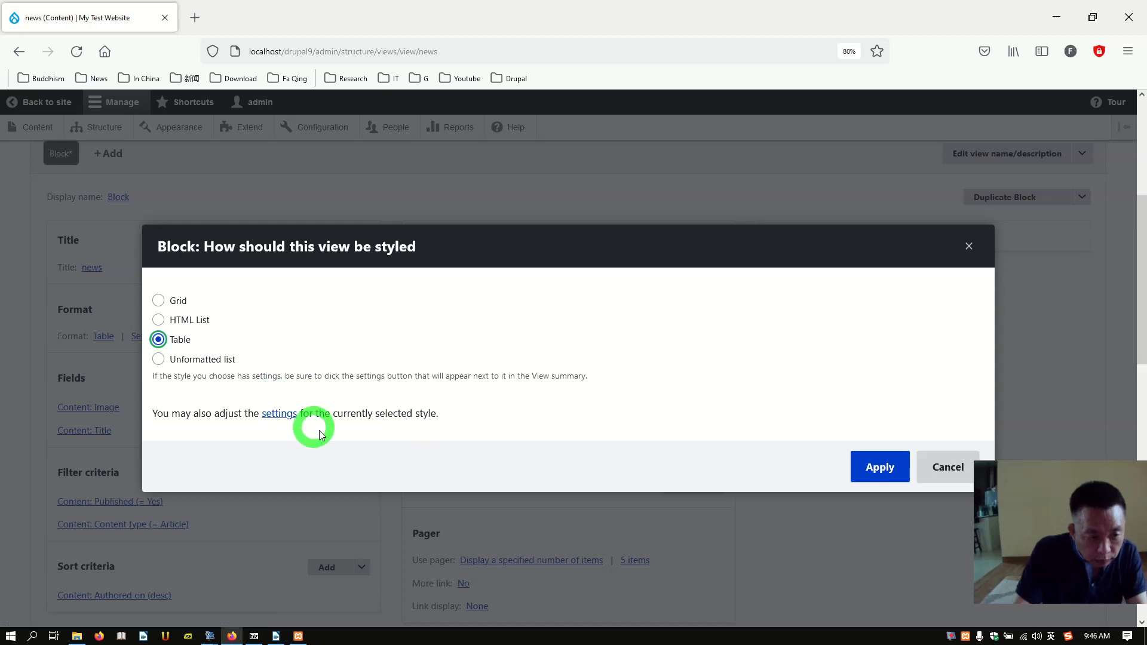
# Step: Set Grouping field Nr.1 to Content: Image, keeping alignment None, and review the preview
pyautogui.click(272, 413)
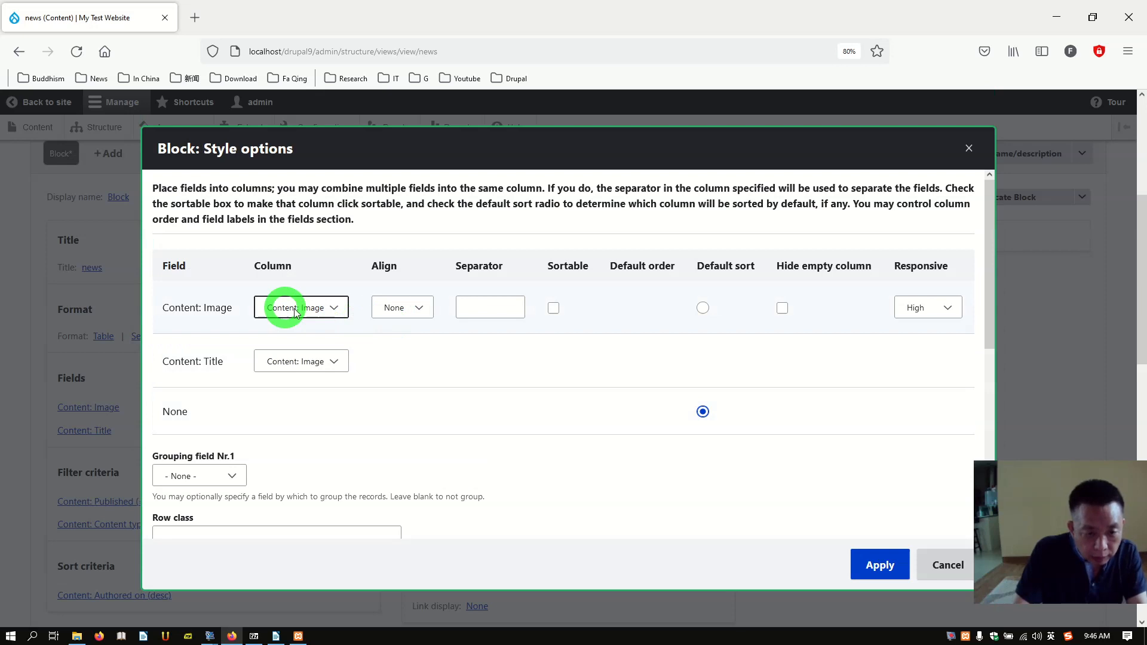
pyautogui.click(422, 315)
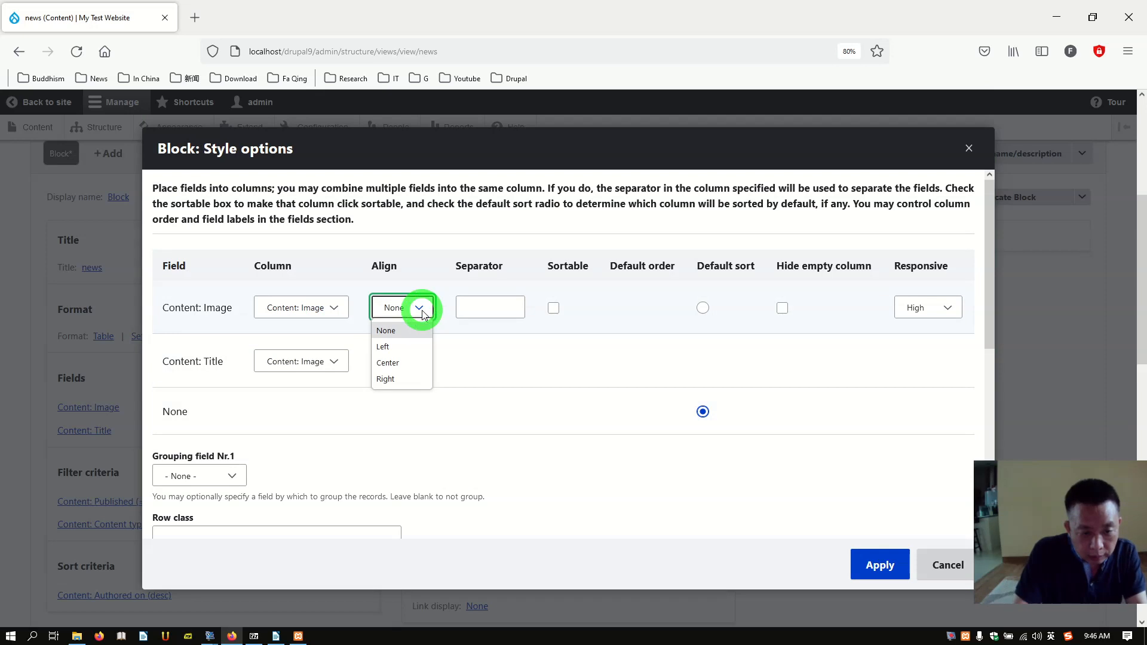
pyautogui.click(420, 309)
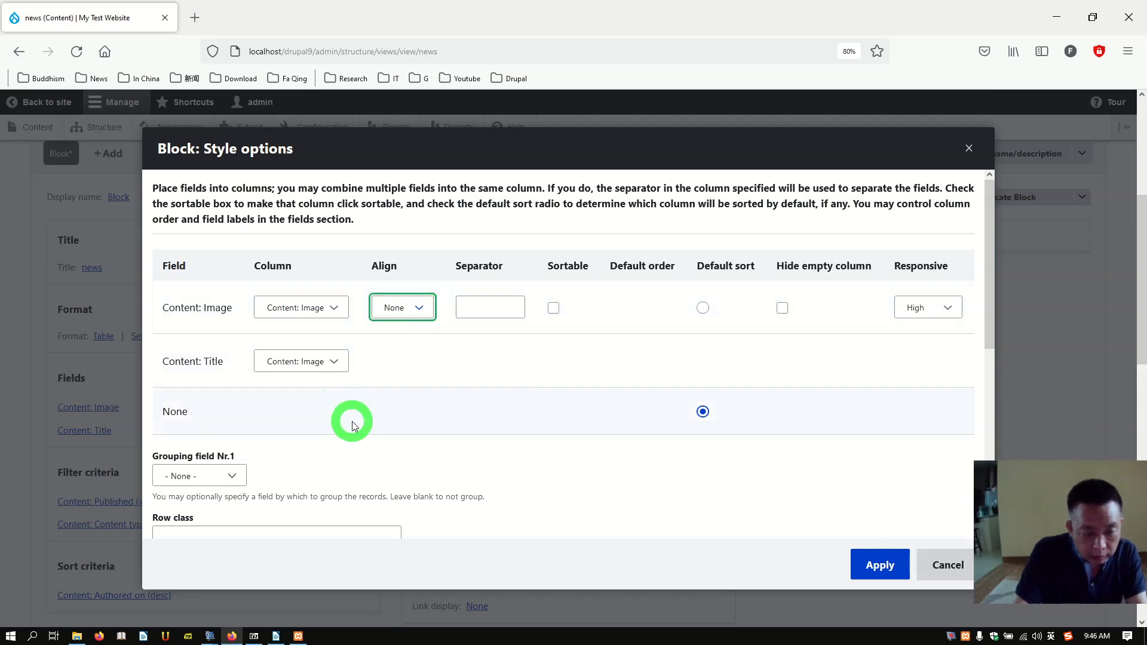
pyautogui.scroll(-3, 353, 421)
pyautogui.scroll(3, 308, 364)
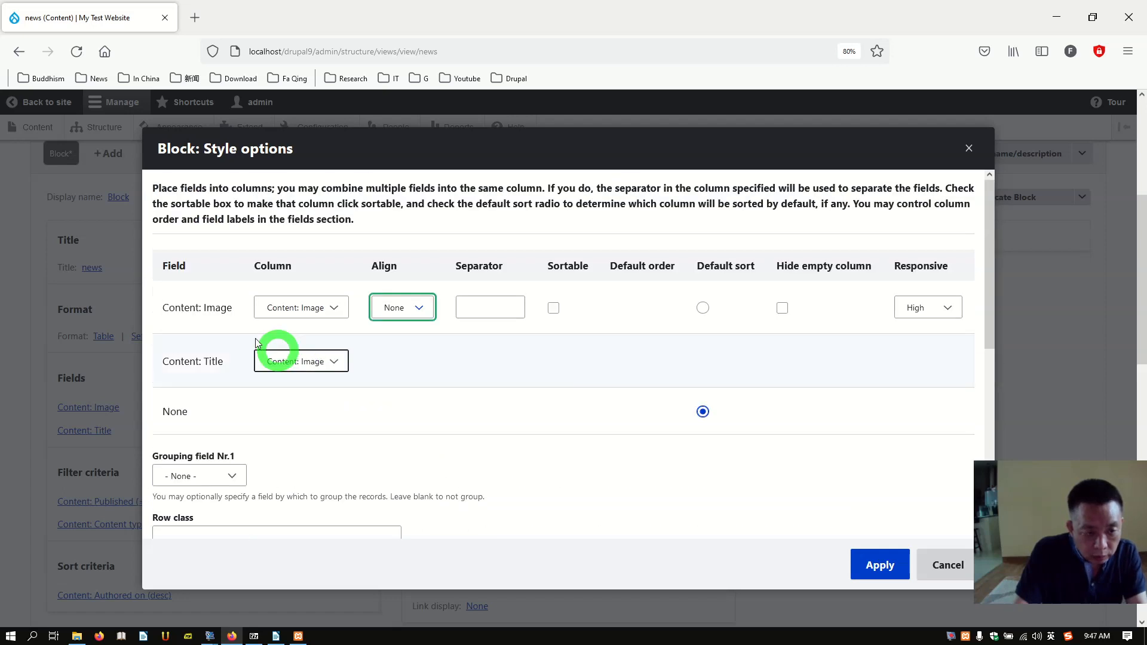
pyautogui.click(237, 474)
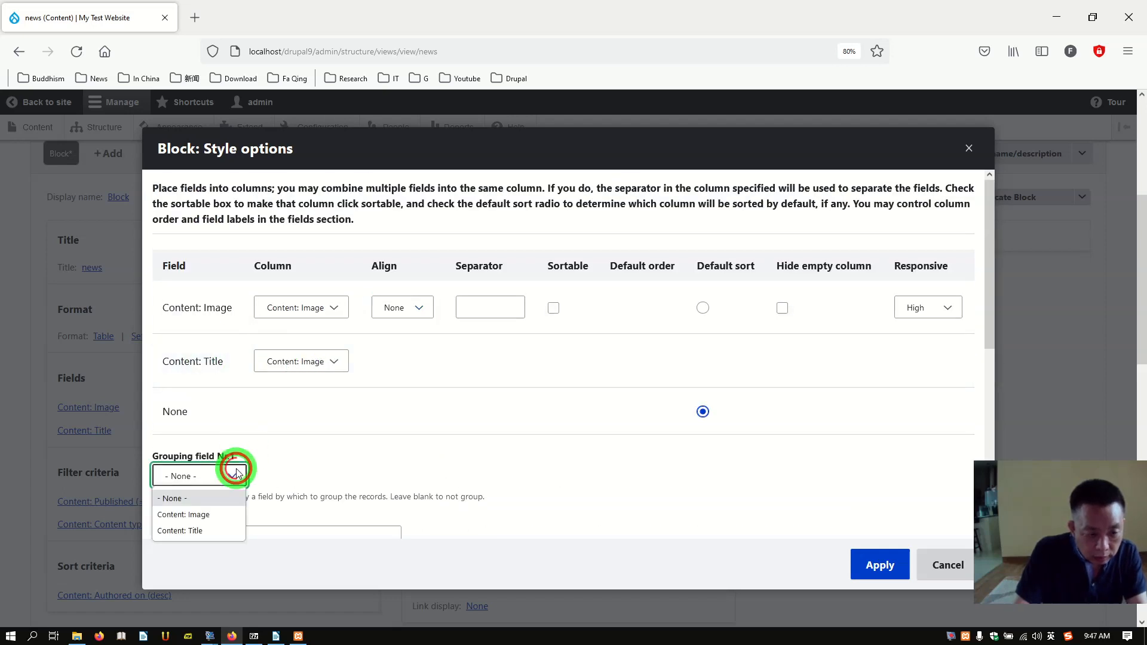
pyautogui.click(205, 516)
pyautogui.scroll(-4, 396, 475)
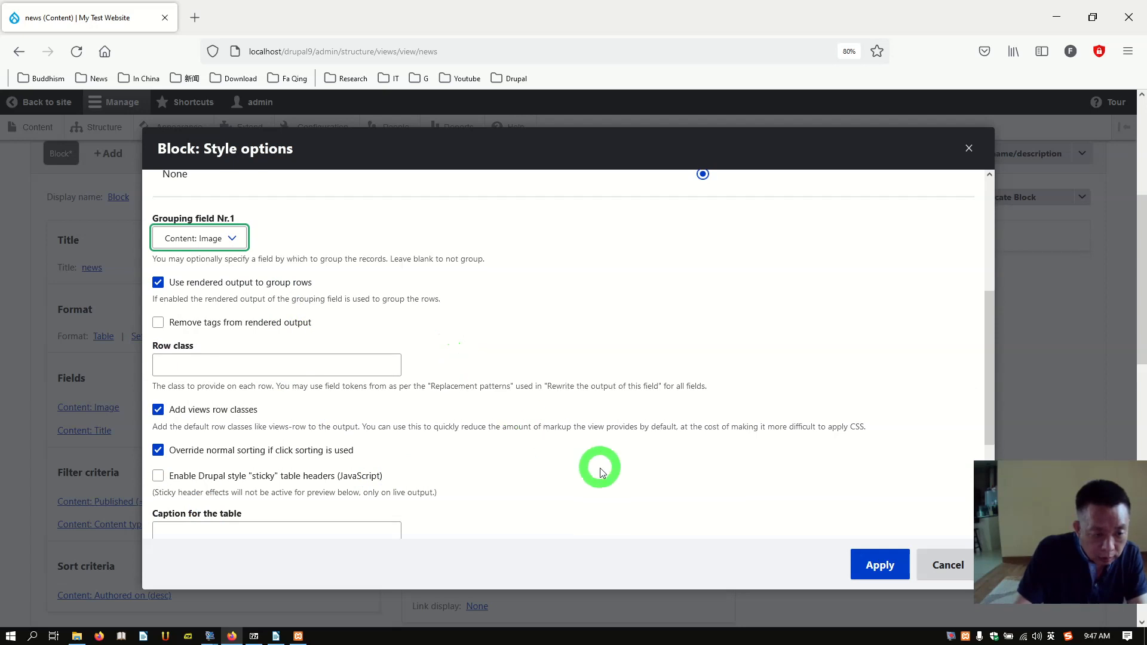
pyautogui.scroll(-2, 602, 471)
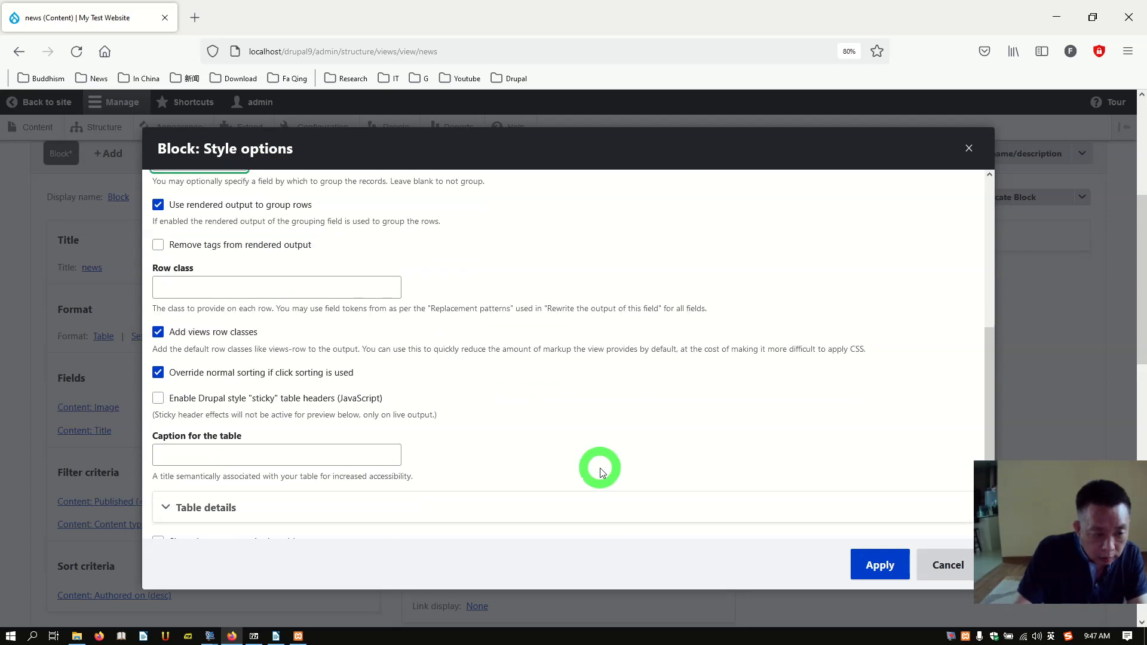
pyautogui.scroll(-1, 601, 471)
pyautogui.scroll(-3, 603, 473)
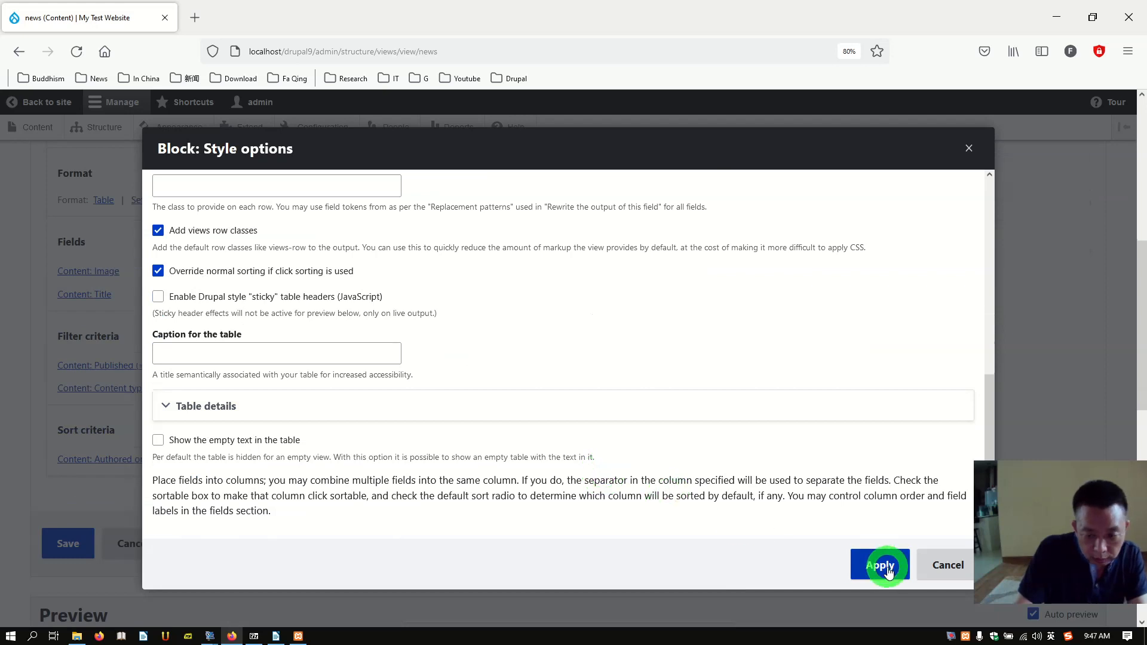
pyautogui.scroll(-10, 614, 437)
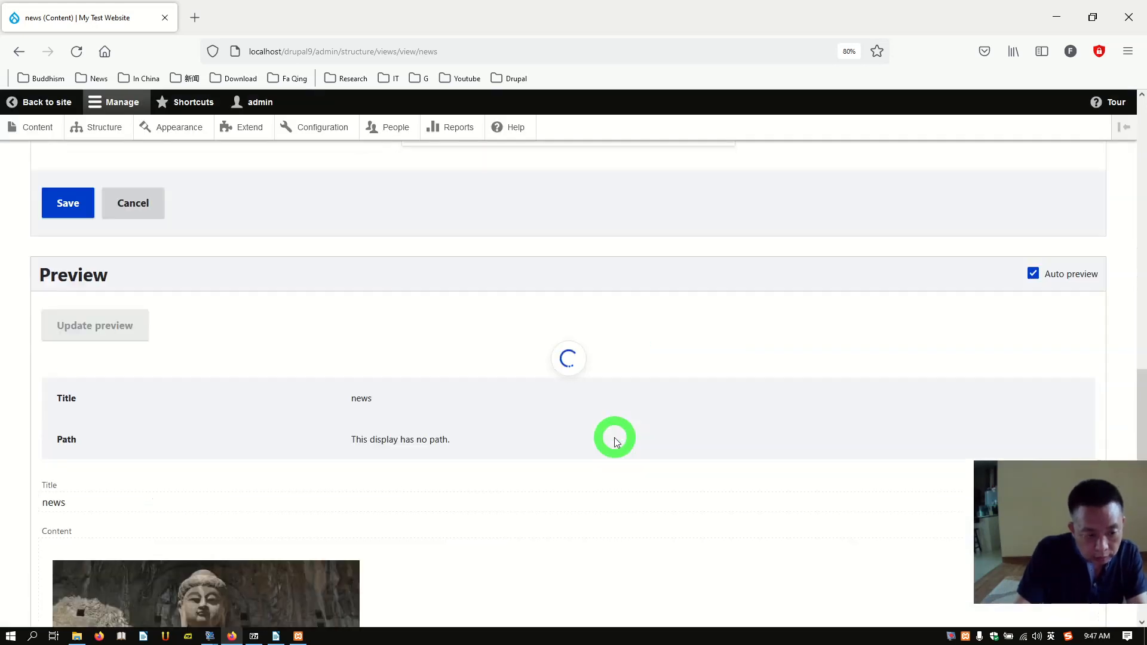
pyautogui.scroll(-4, 611, 442)
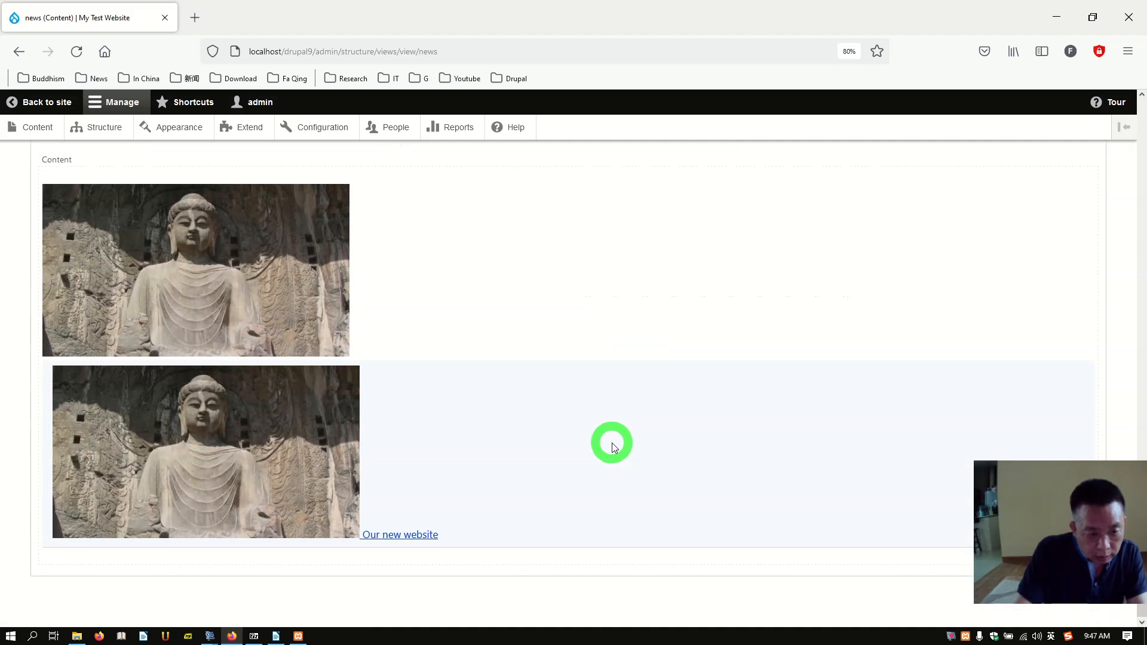
pyautogui.scroll(4, 611, 443)
pyautogui.scroll(10, 610, 442)
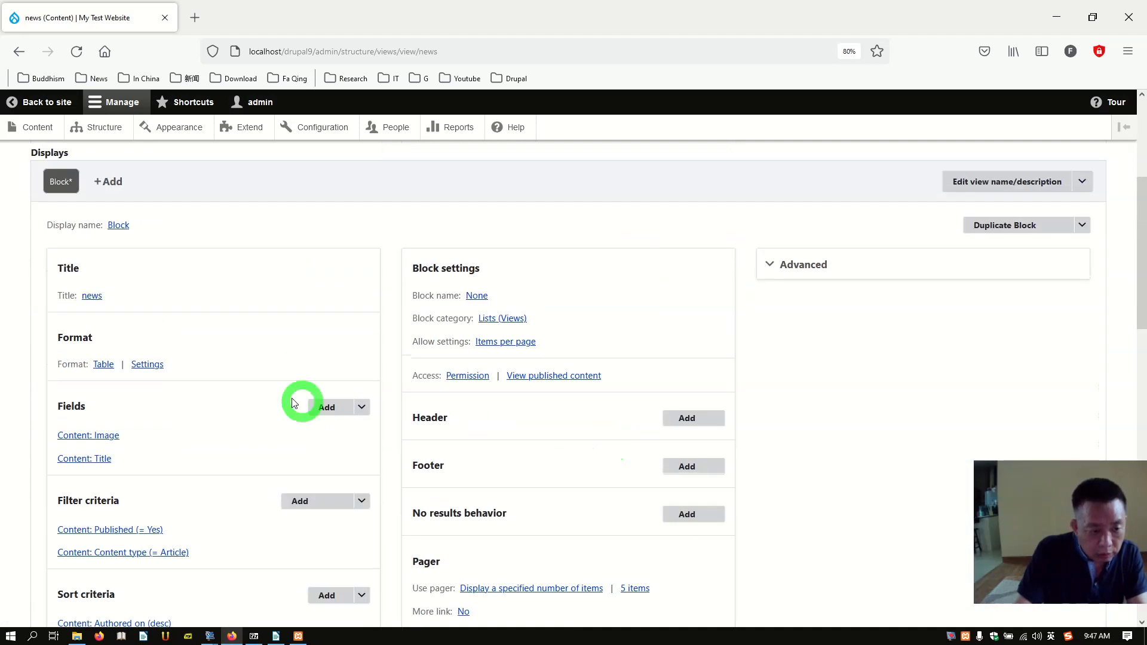
pyautogui.scroll(3, 249, 390)
pyautogui.scroll(2, 249, 389)
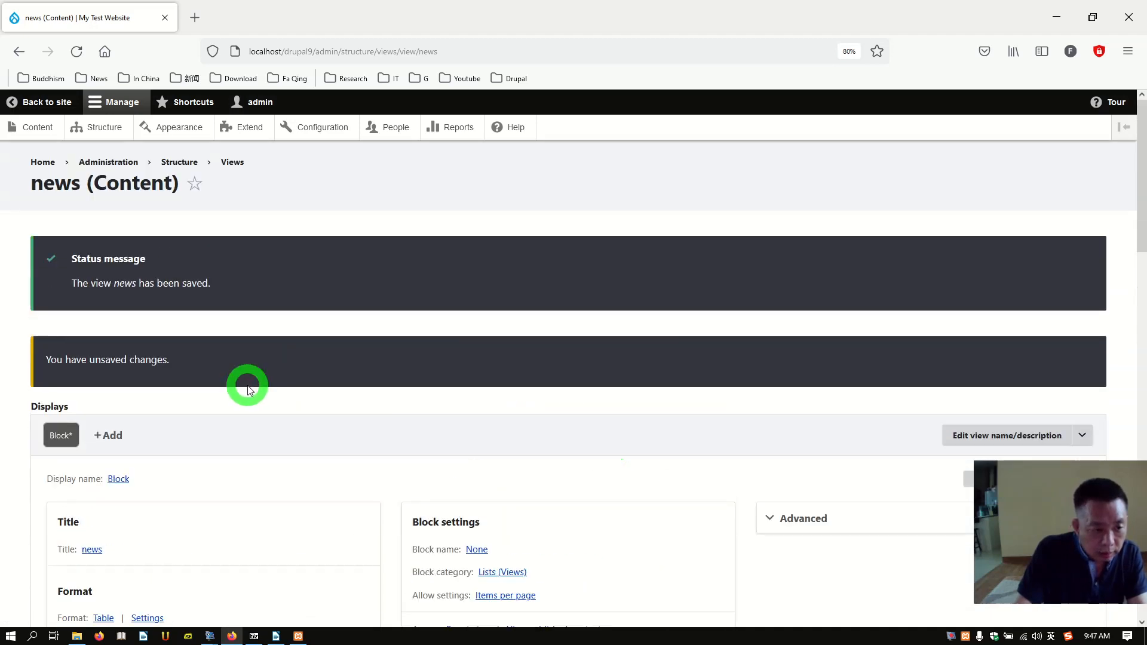
pyautogui.scroll(-5, 248, 389)
pyautogui.scroll(-3, 227, 396)
pyautogui.scroll(3, 203, 382)
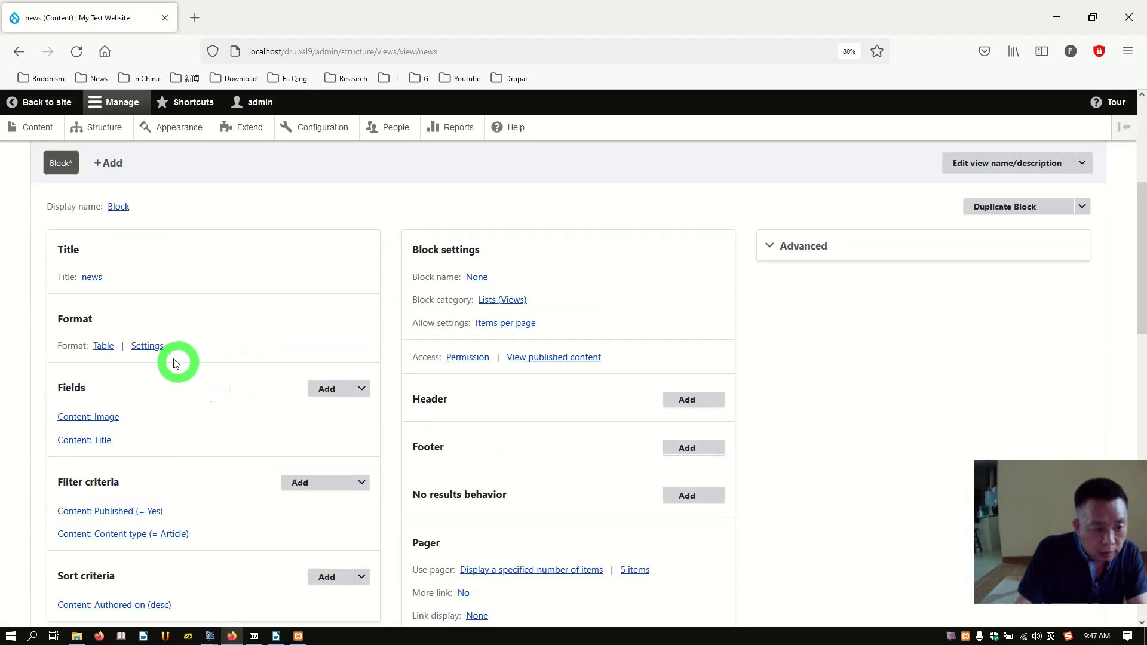
# Step: Set Grouping field Nr.1 back to None, keep Title's column setting, and apply
pyautogui.click(158, 349)
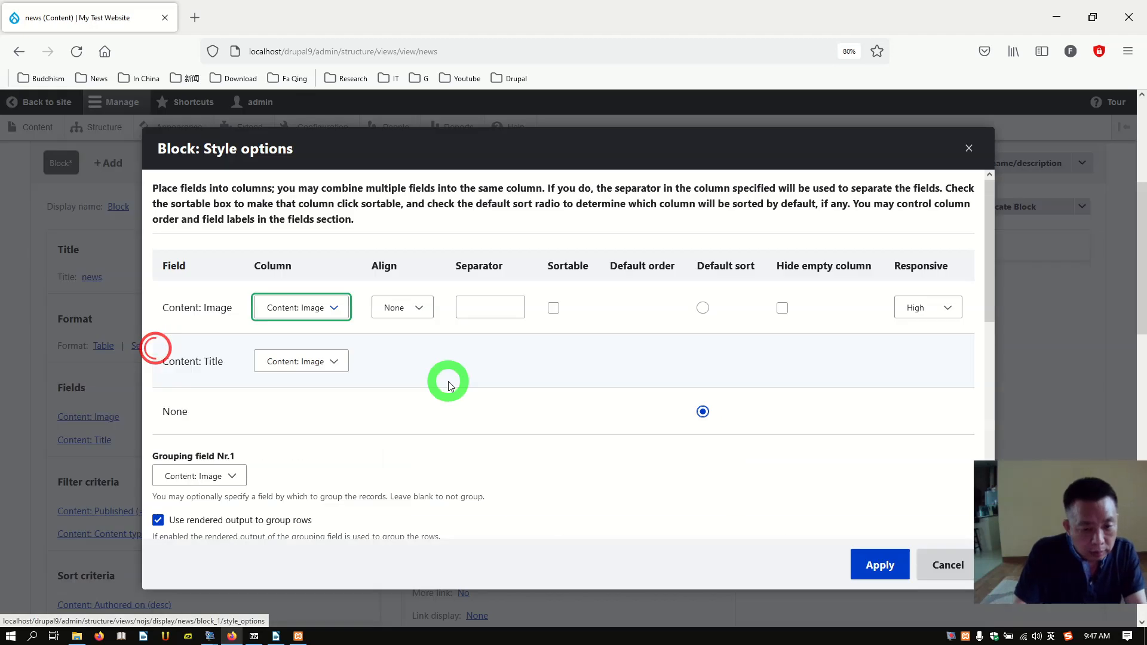
pyautogui.click(230, 476)
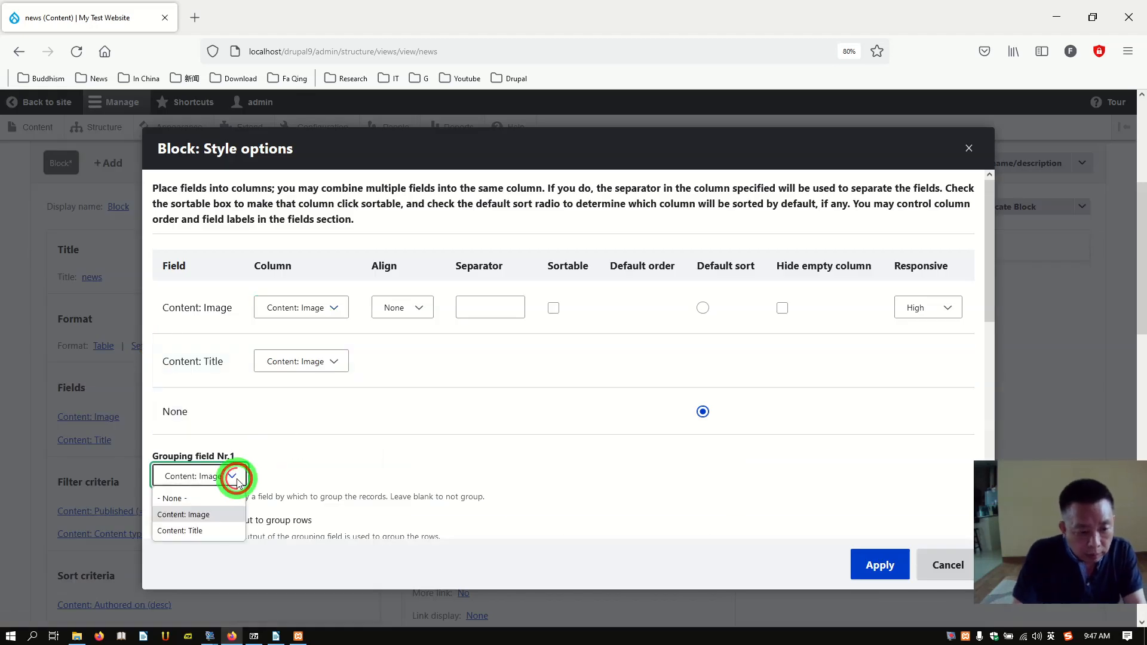
pyautogui.click(219, 494)
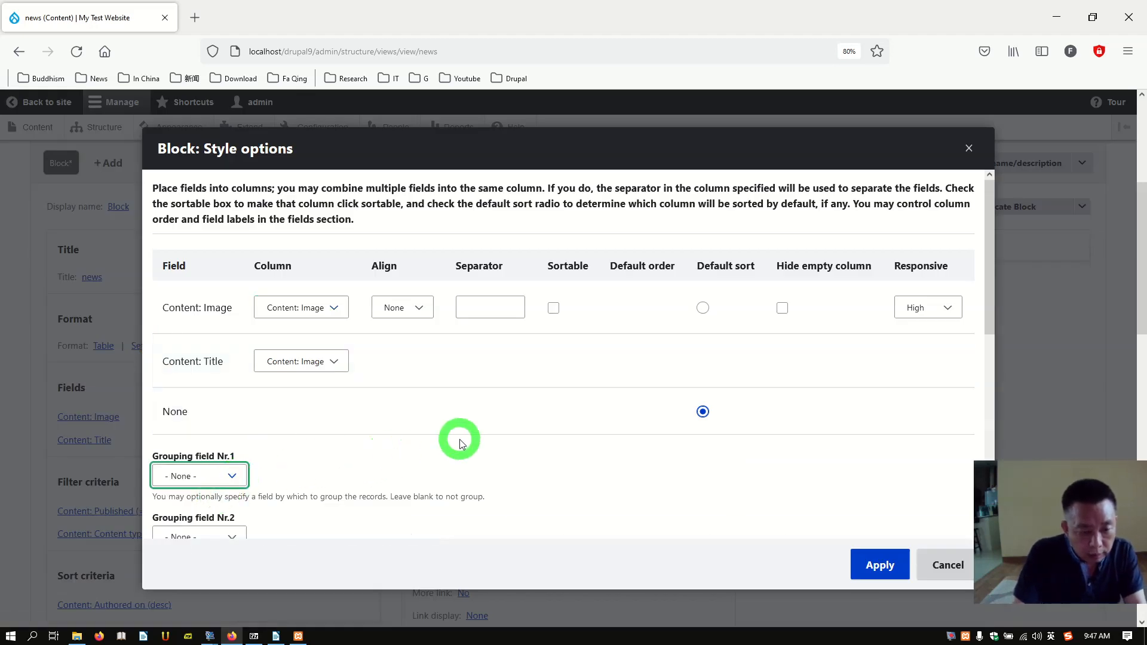
pyautogui.scroll(-2, 389, 394)
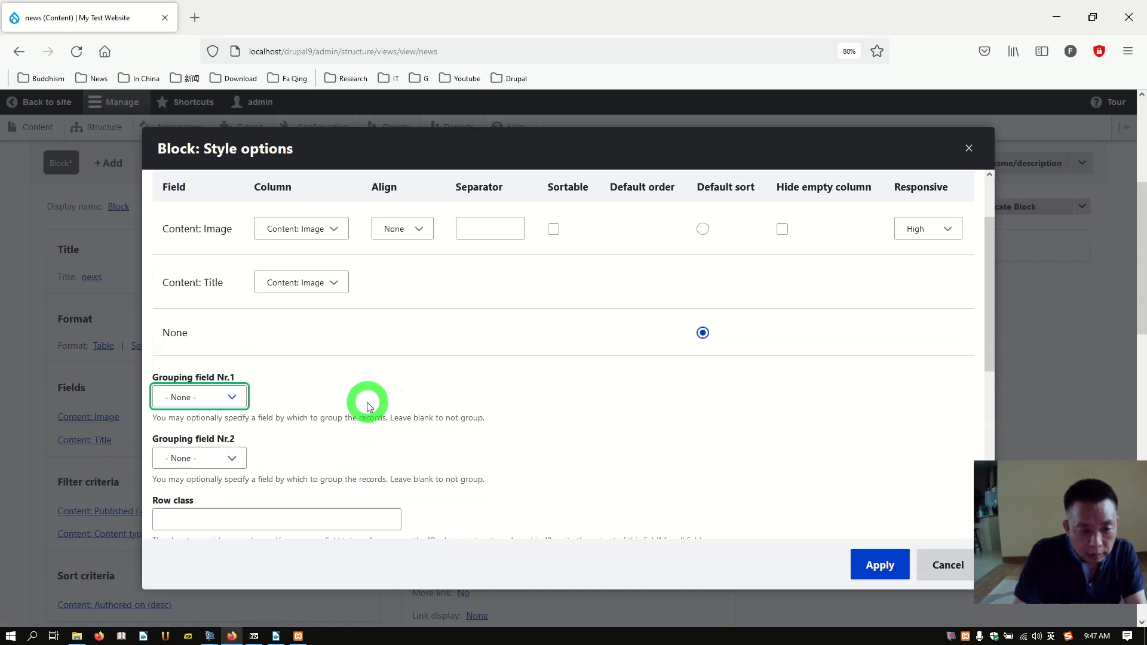
pyautogui.click(327, 284)
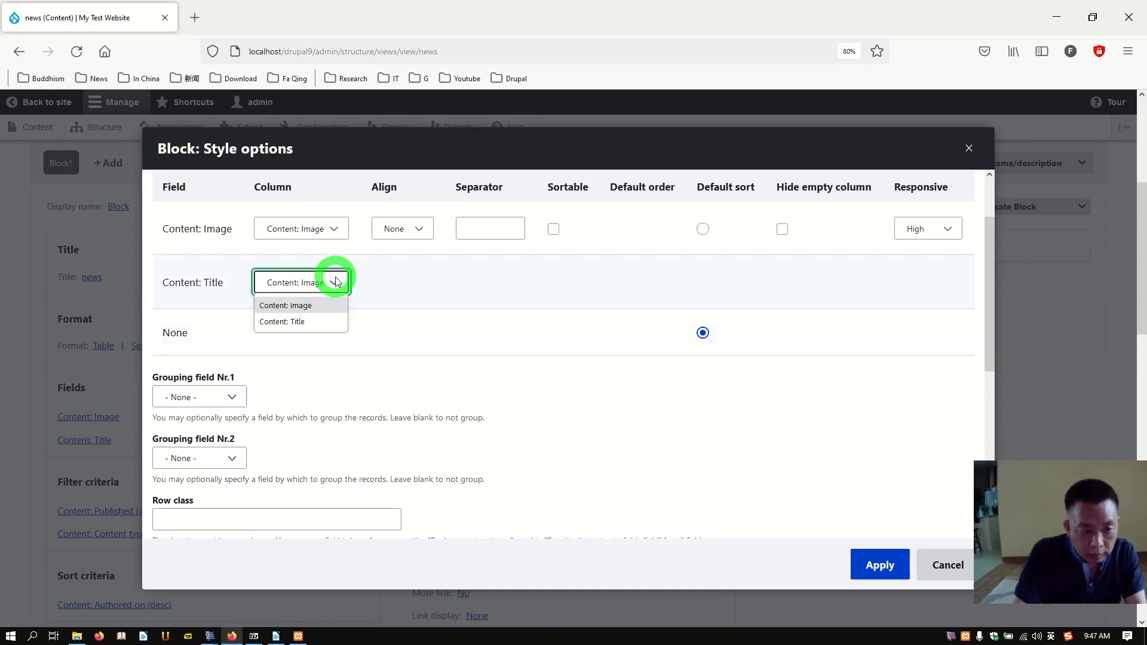
pyautogui.click(337, 280)
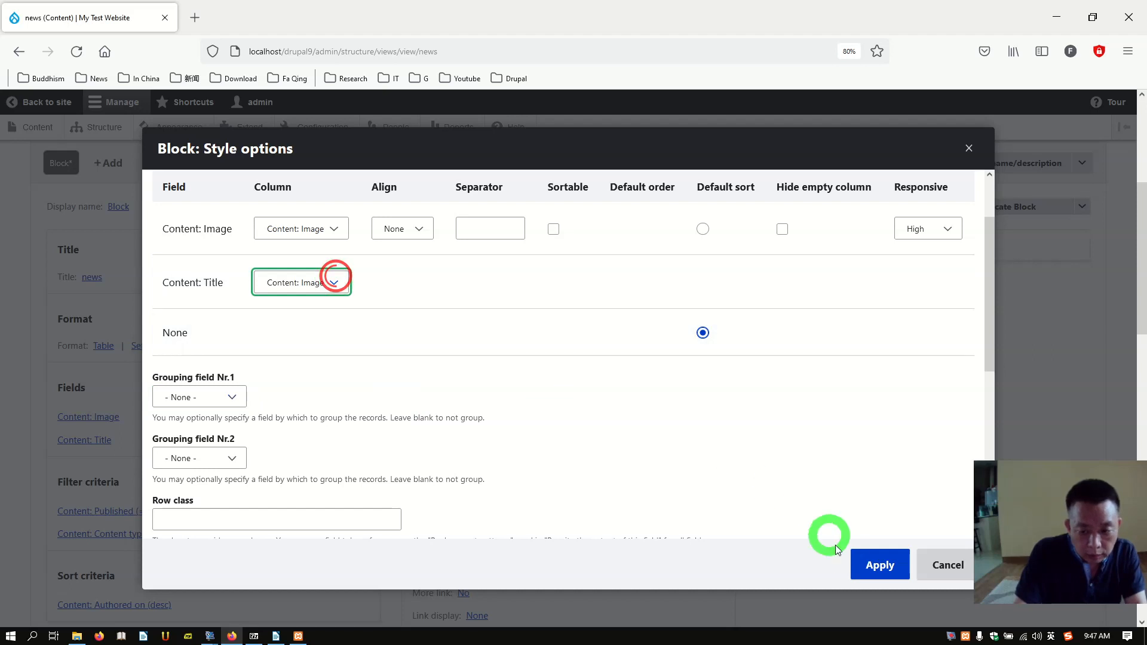
pyautogui.click(885, 574)
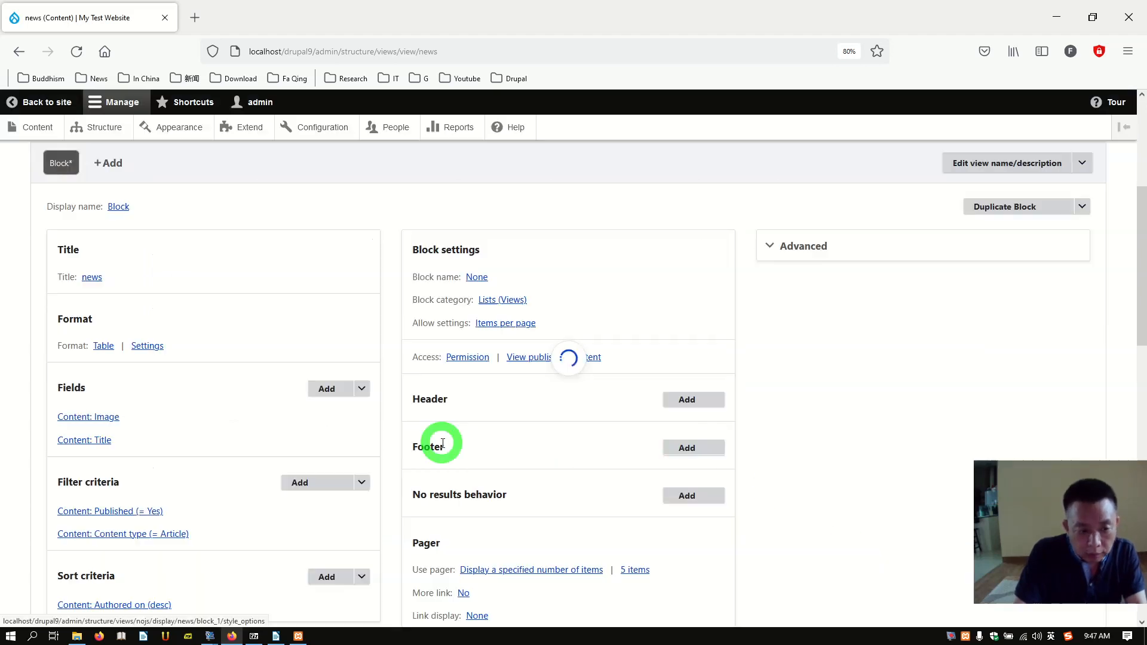
pyautogui.scroll(-15, 230, 284)
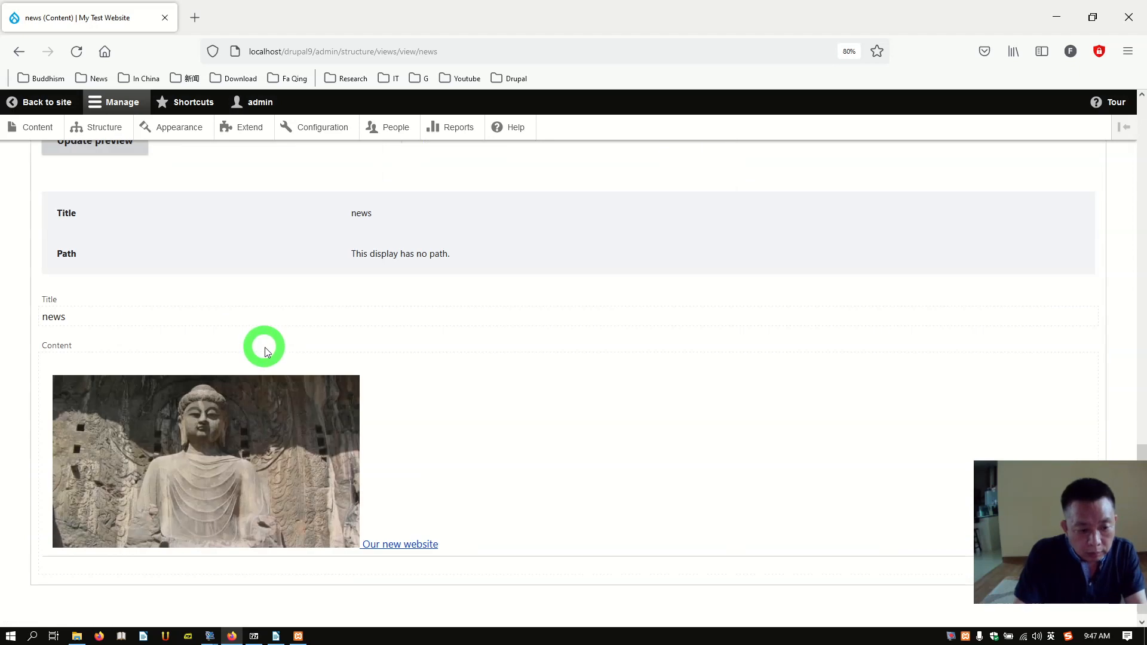
pyautogui.scroll(15, 263, 355)
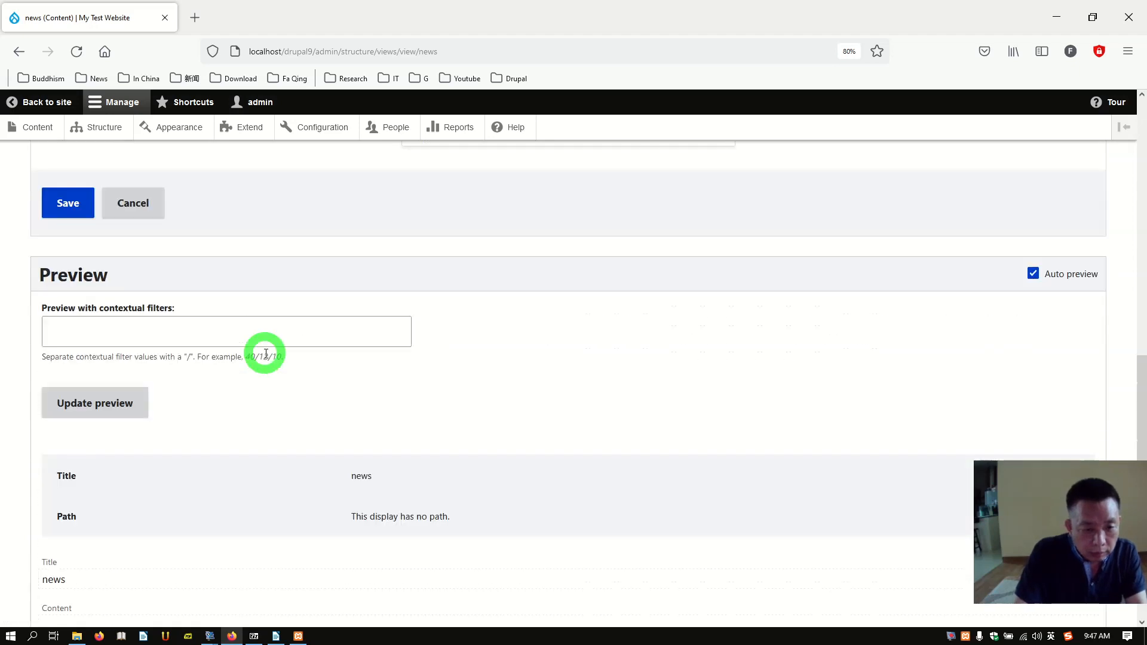
pyautogui.scroll(3, 264, 353)
pyautogui.scroll(-15, 264, 354)
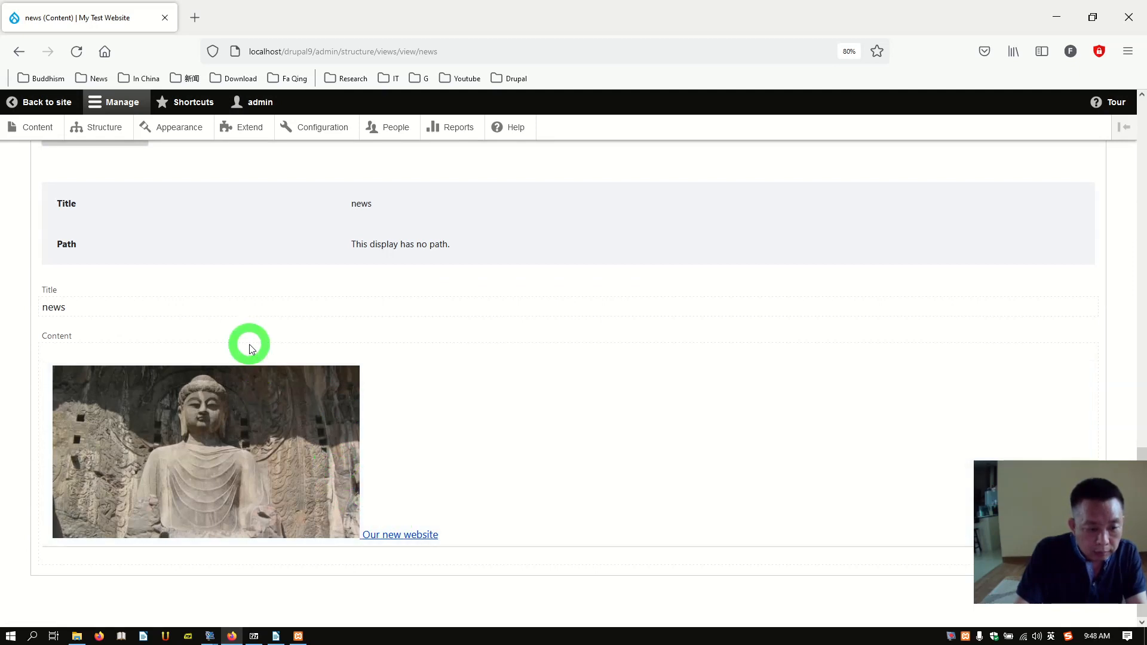
pyautogui.scroll(10, 249, 349)
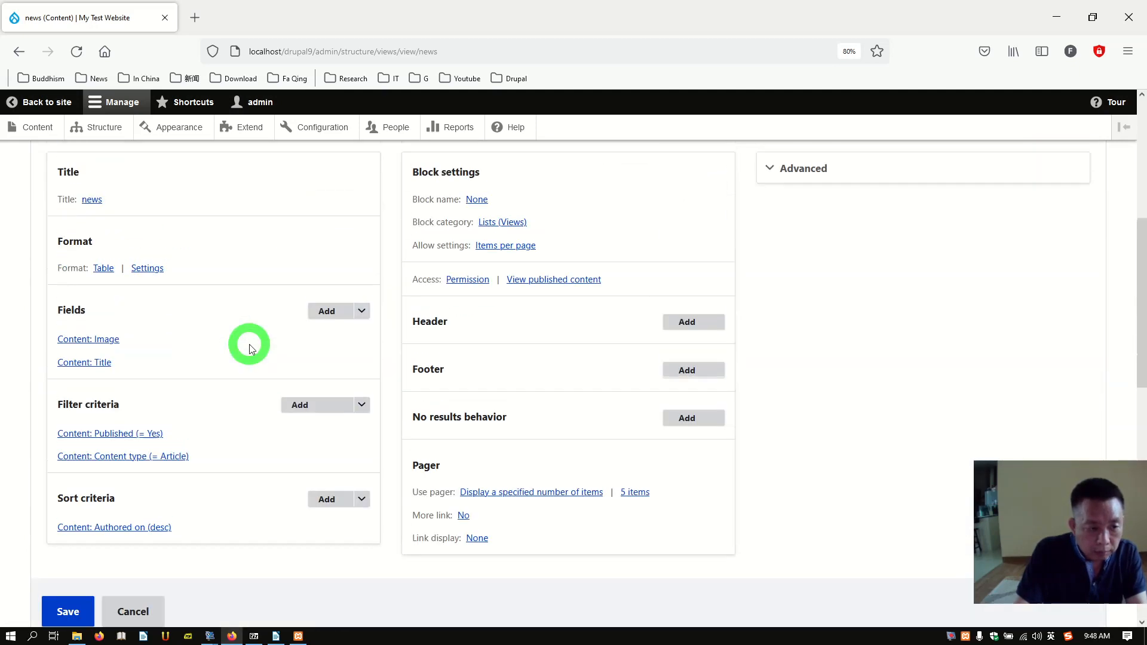
pyautogui.scroll(3, 249, 344)
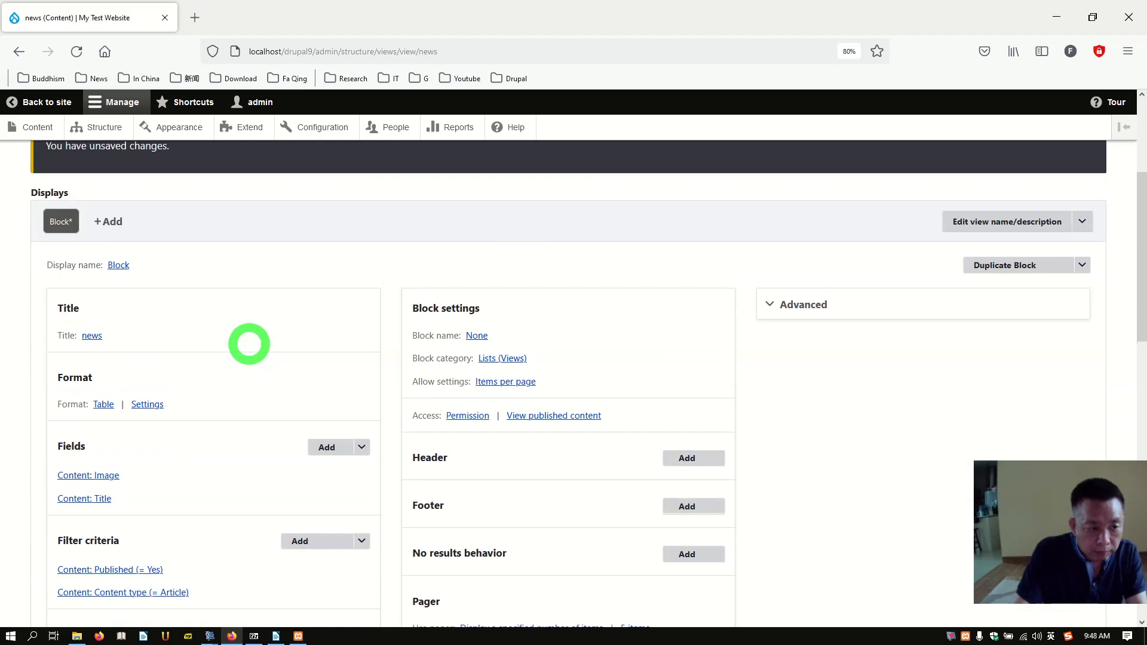
# Step: Switch the block's format to Unformatted list, accepting the default style options
pyautogui.click(103, 404)
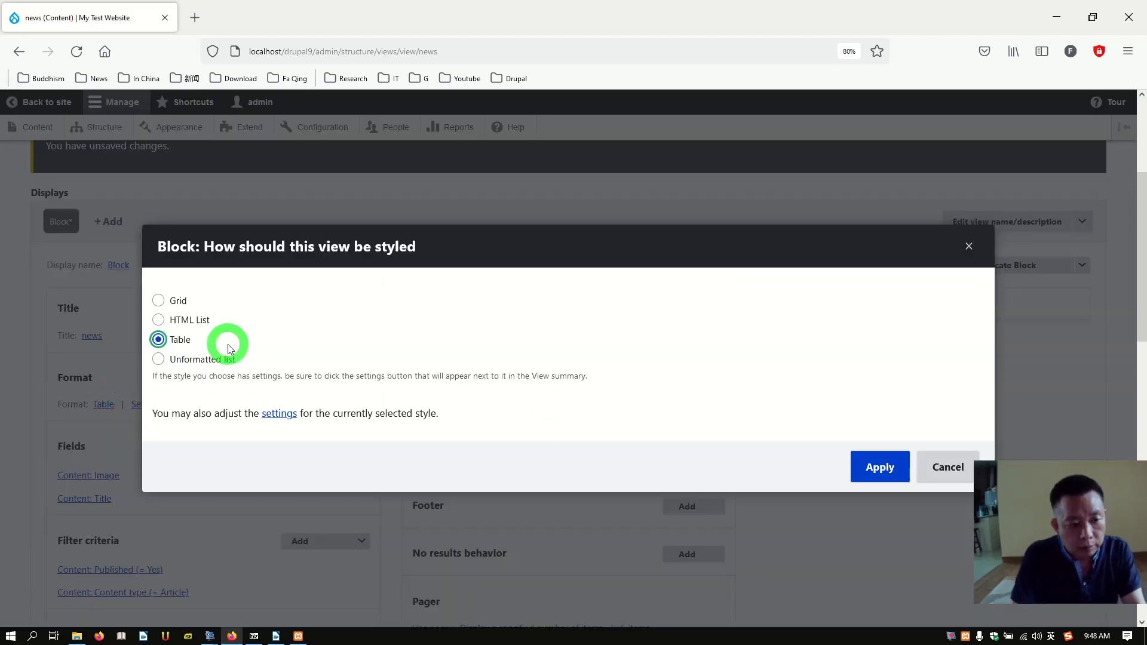
pyautogui.click(158, 300)
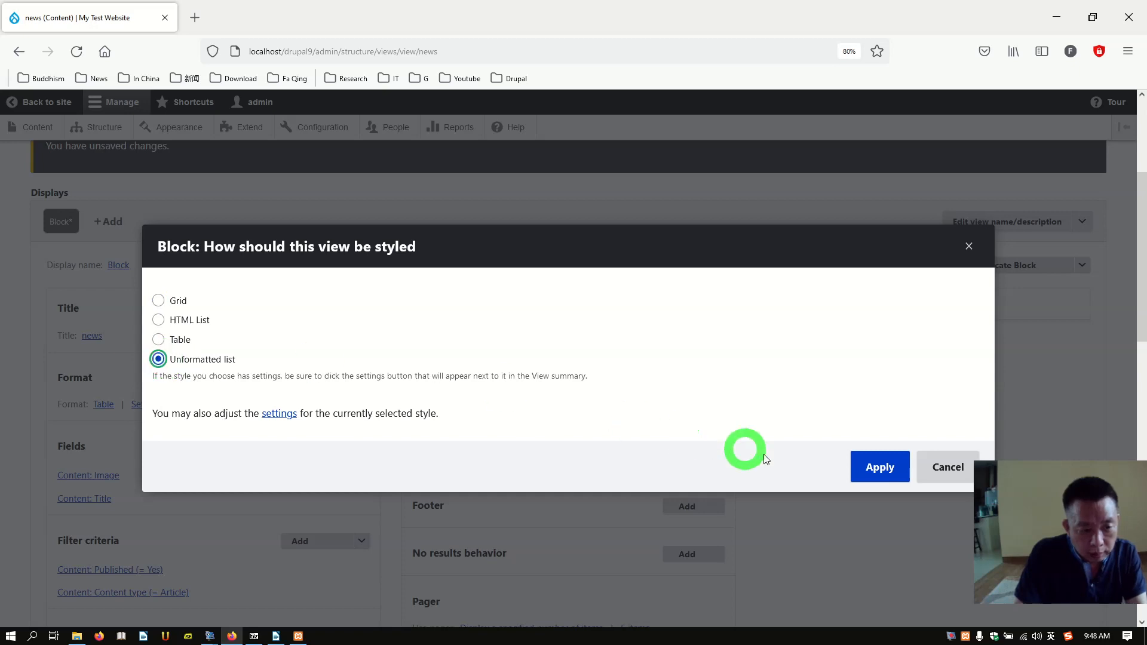
pyautogui.click(878, 467)
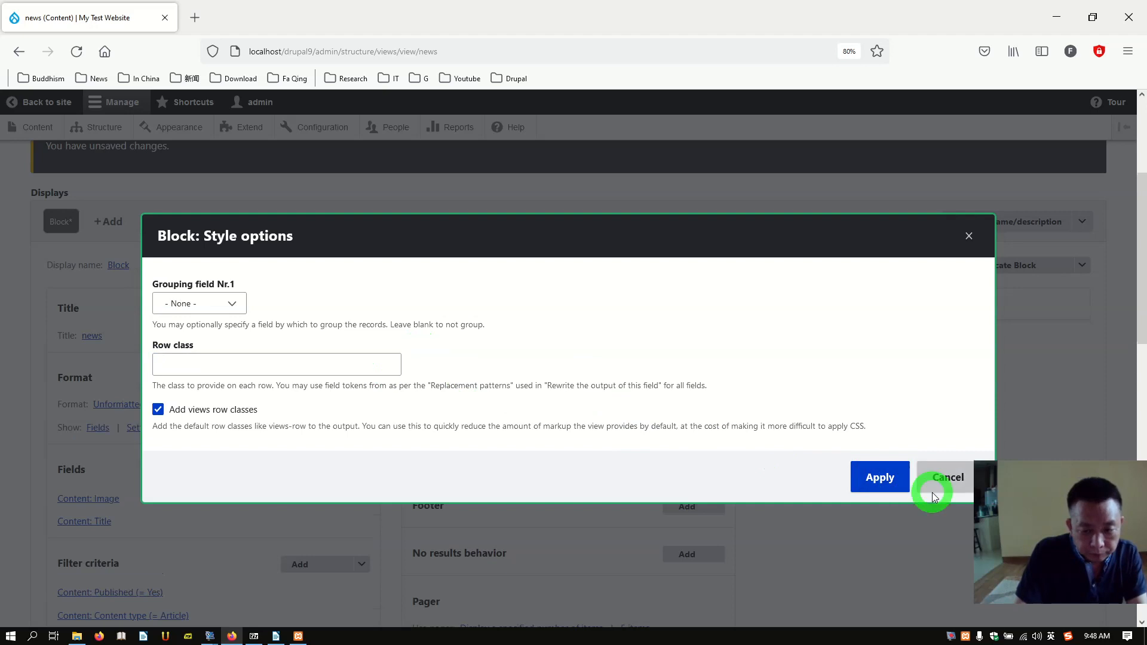
pyautogui.click(899, 482)
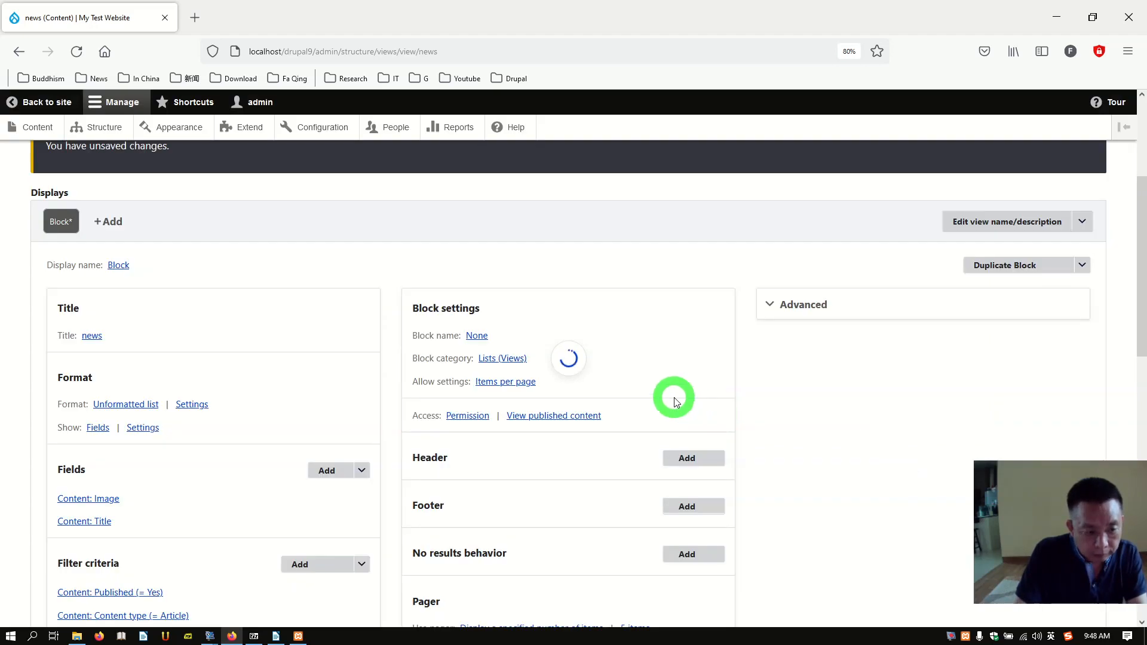
pyautogui.scroll(-5, 663, 400)
pyautogui.scroll(-5, 656, 403)
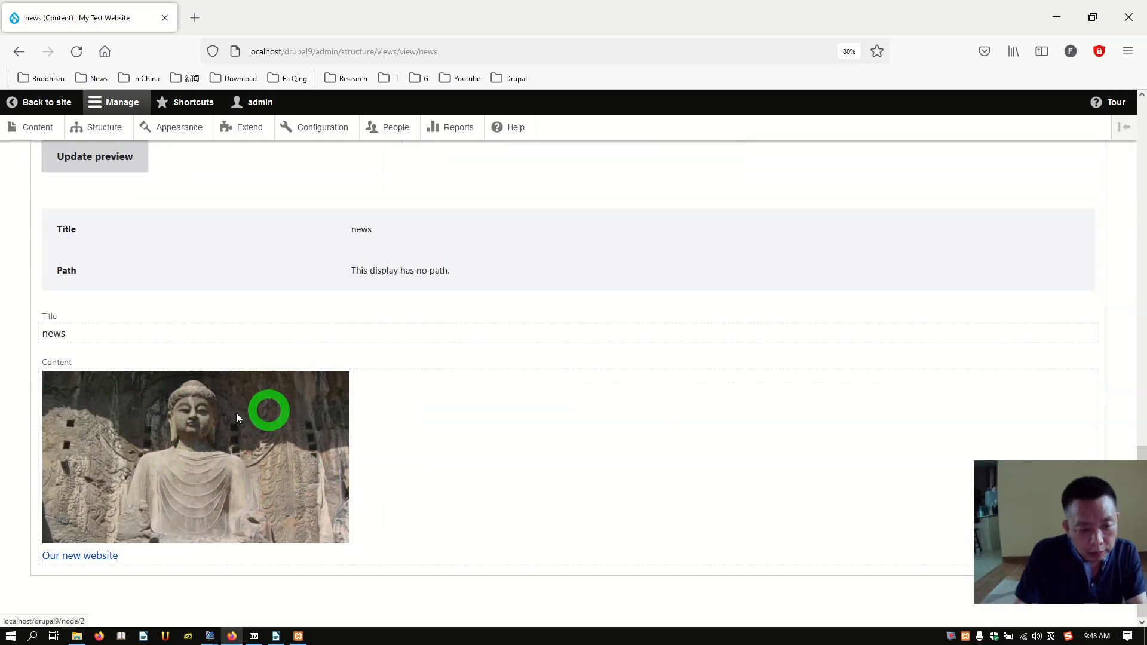
pyautogui.scroll(15, 231, 413)
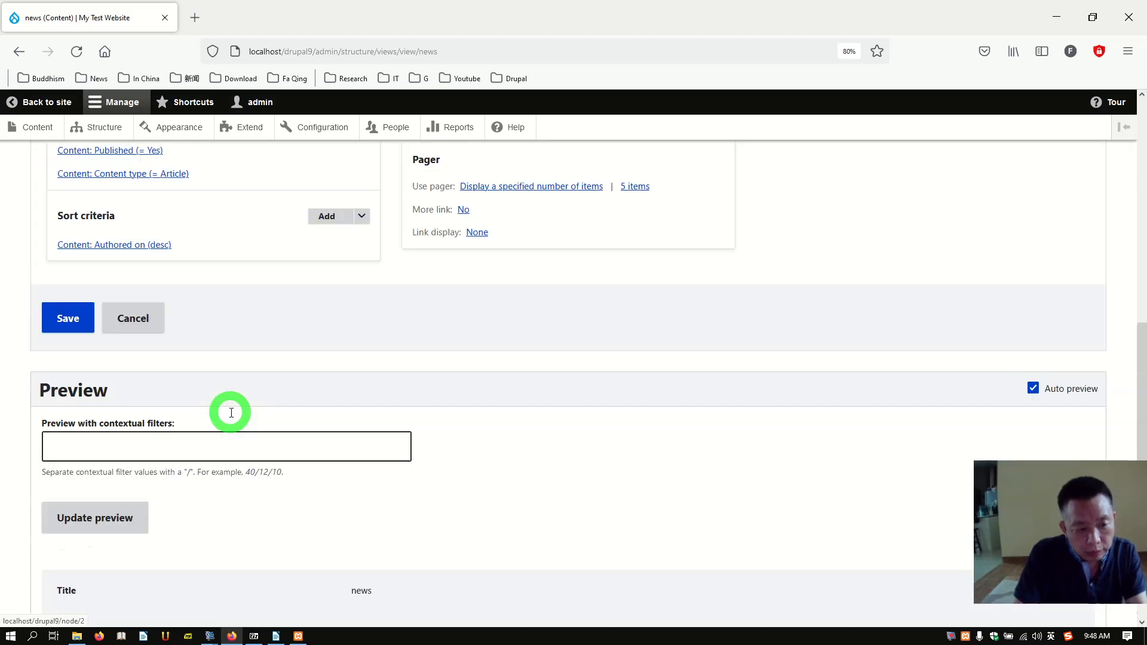
pyautogui.scroll(-12, 230, 412)
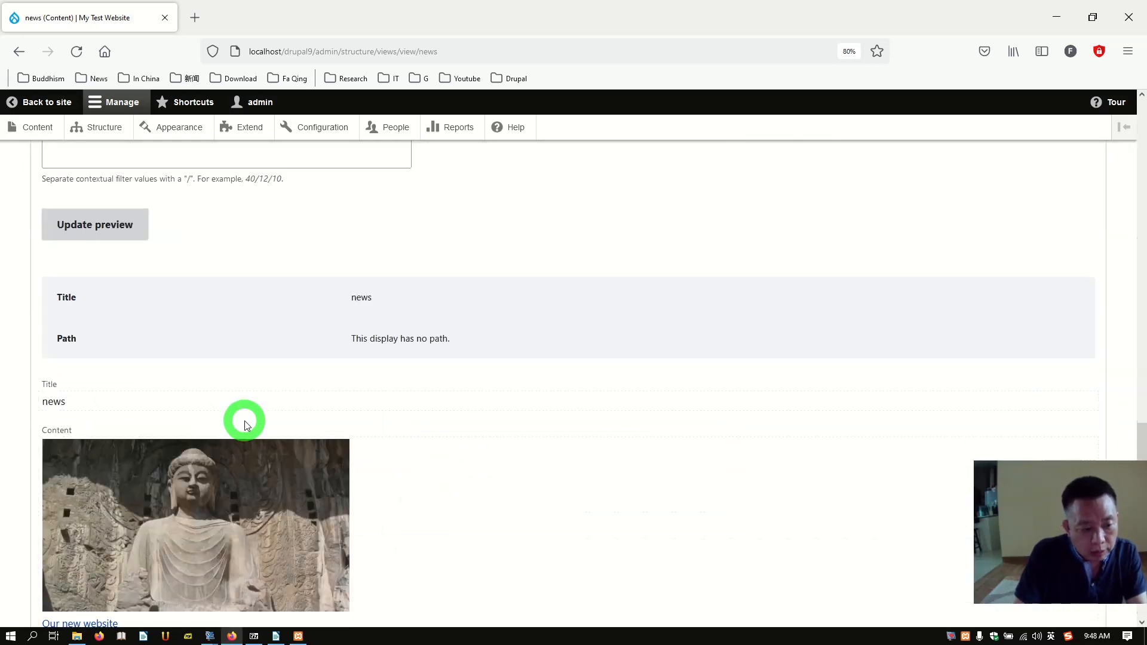
pyautogui.scroll(4, 83, 332)
# Step: Save the news view
pyautogui.click(56, 303)
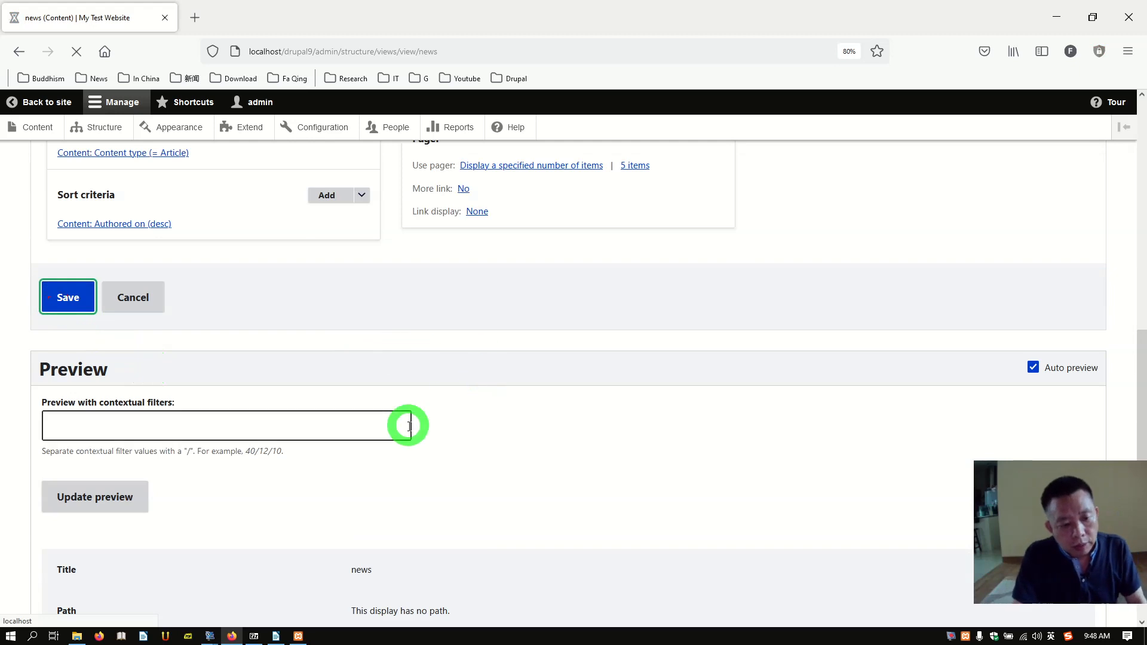
pyautogui.scroll(-2, 288, 397)
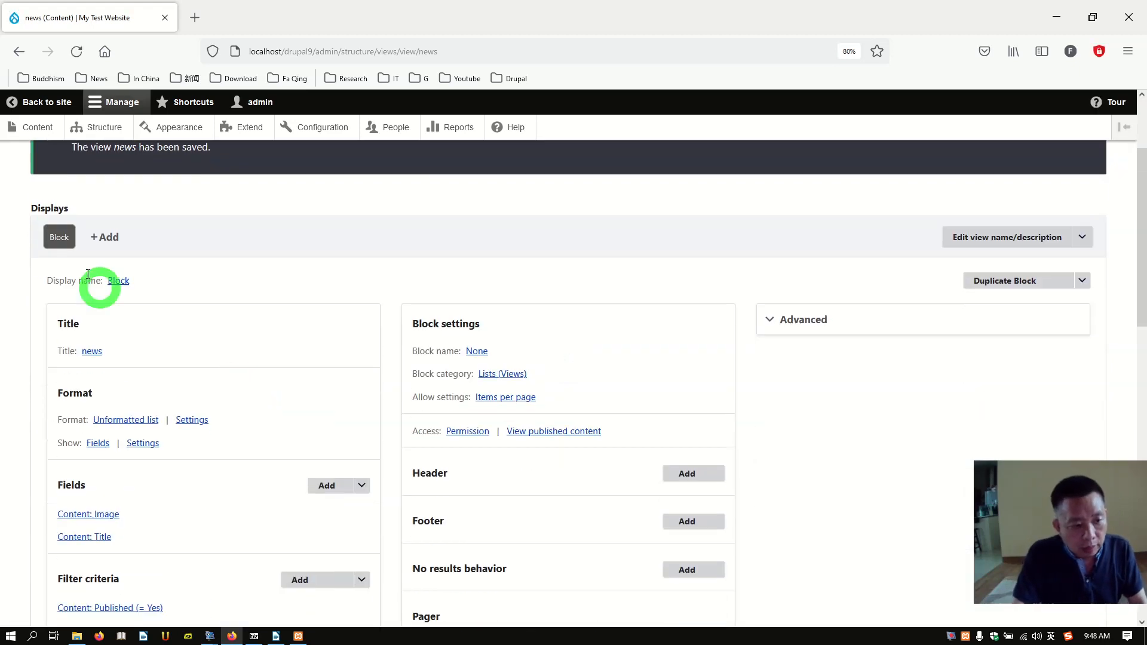
pyautogui.scroll(2, 230, 266)
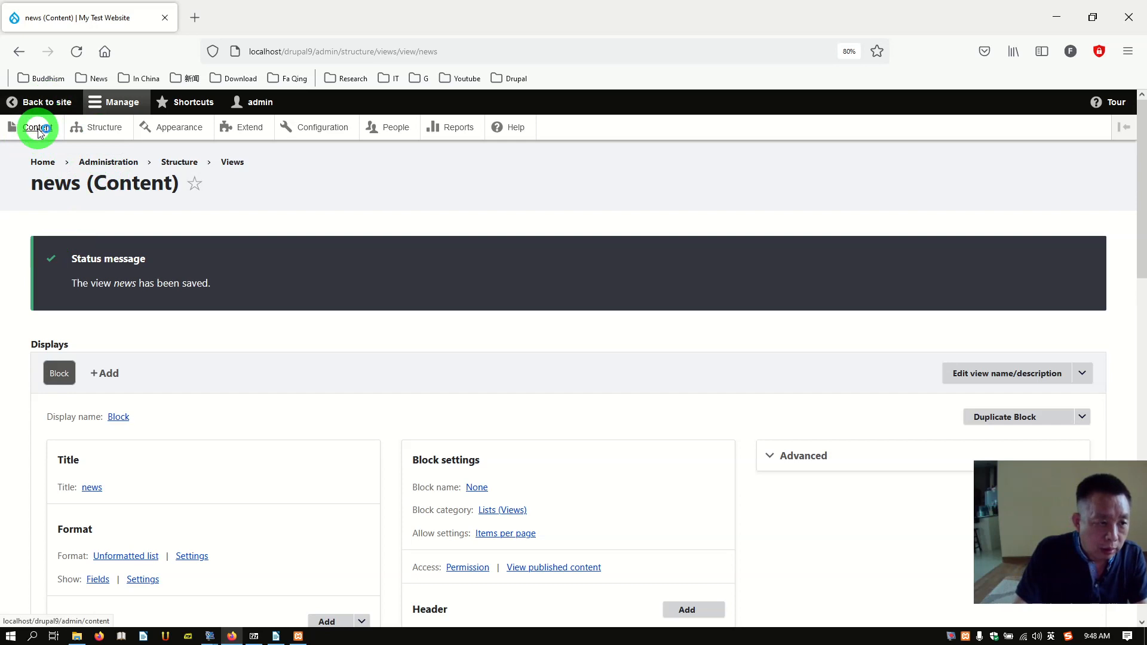
# Step: Open Structure > Block layout and show the Olivero theme's block region demonstration
pyautogui.click(89, 130)
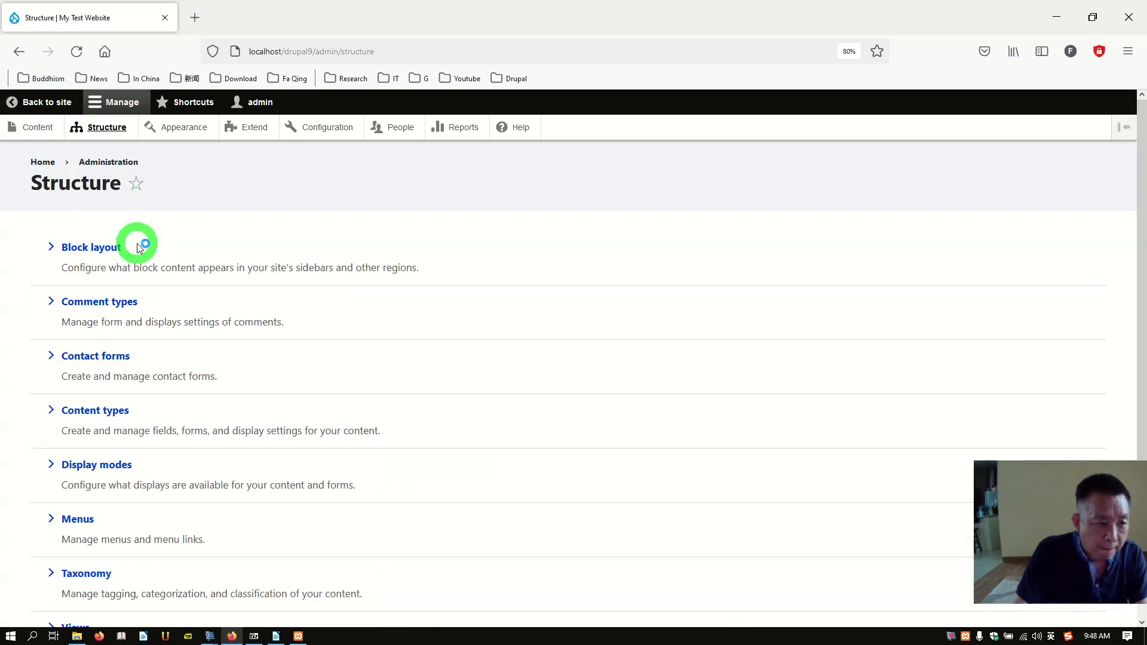
pyautogui.click(98, 246)
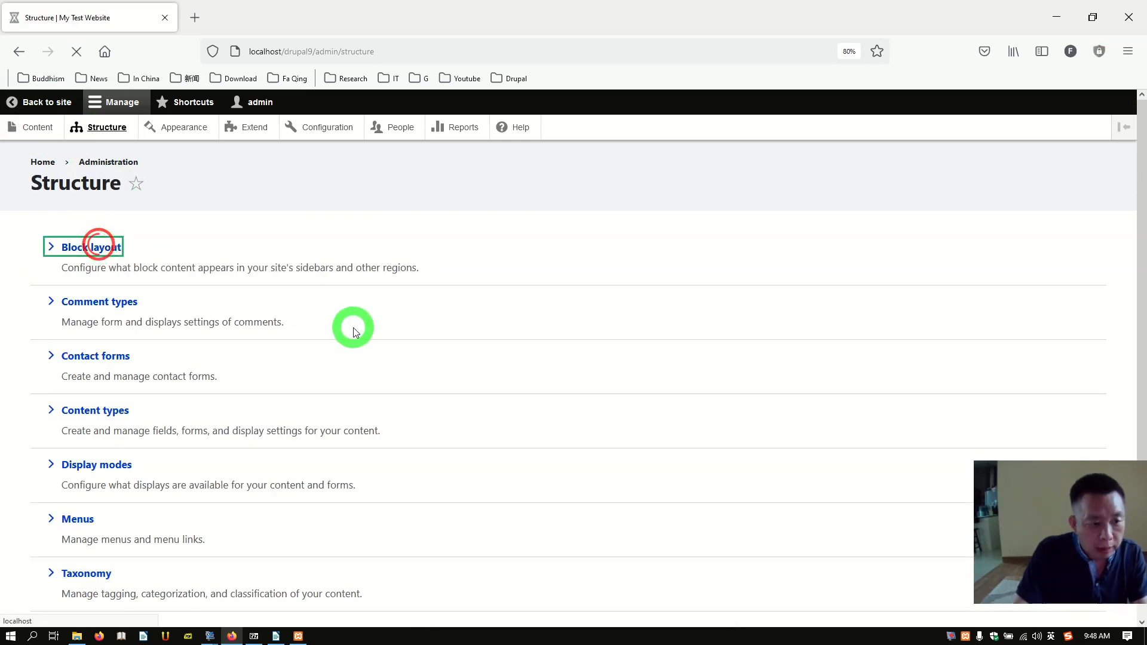
pyautogui.scroll(-3, 313, 347)
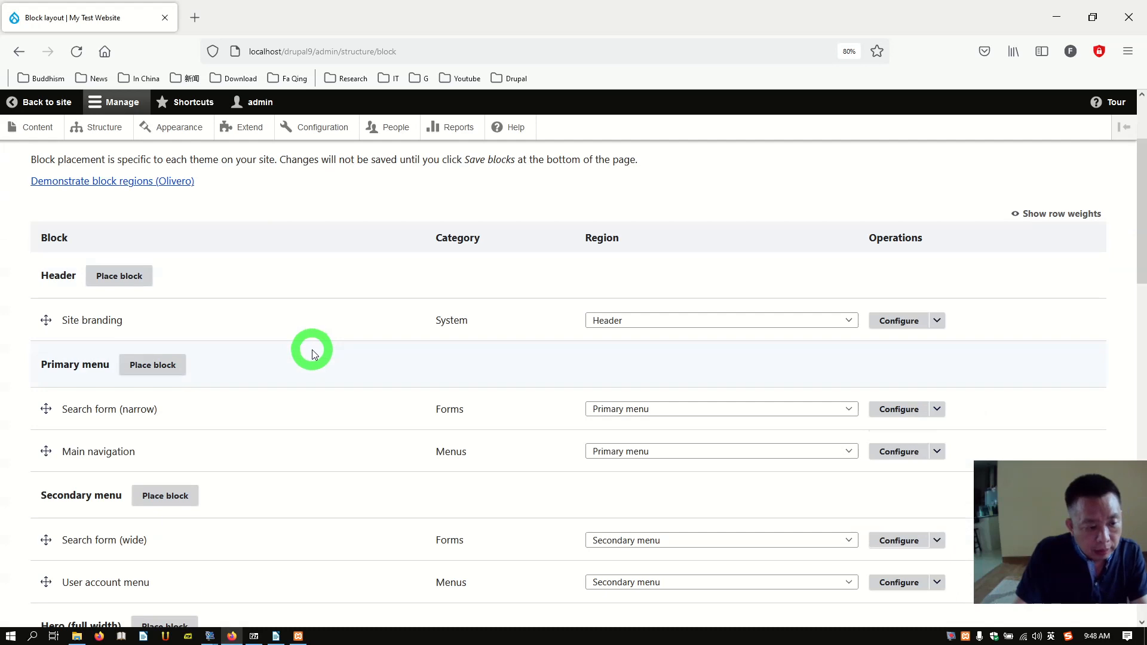
pyautogui.scroll(2, 220, 321)
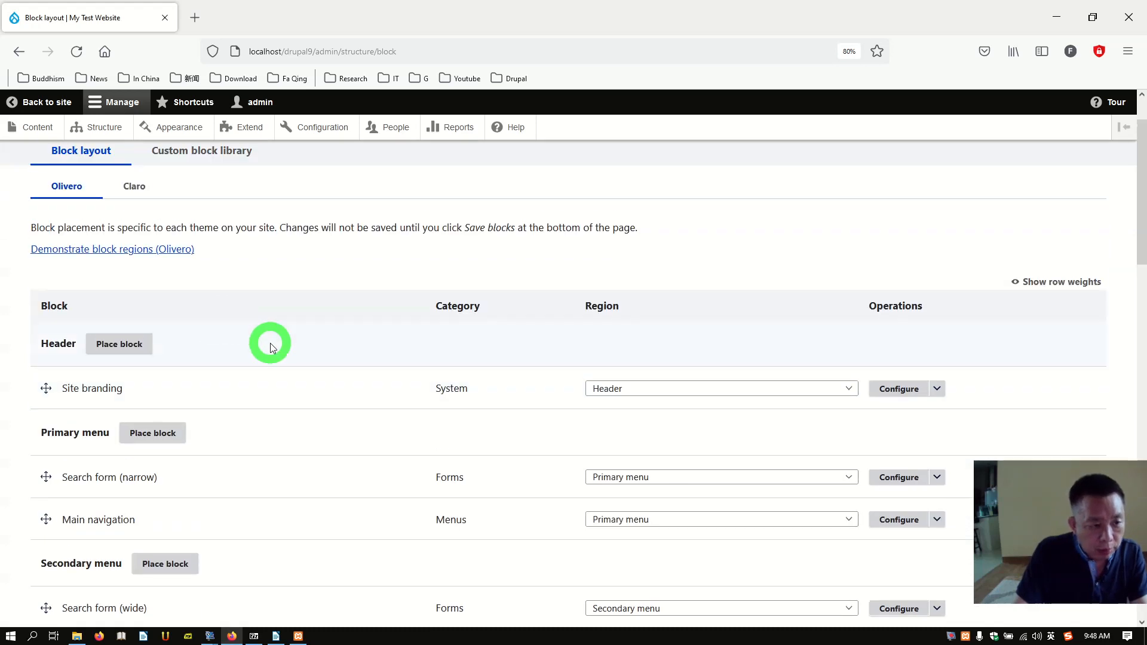
pyautogui.scroll(2, 270, 343)
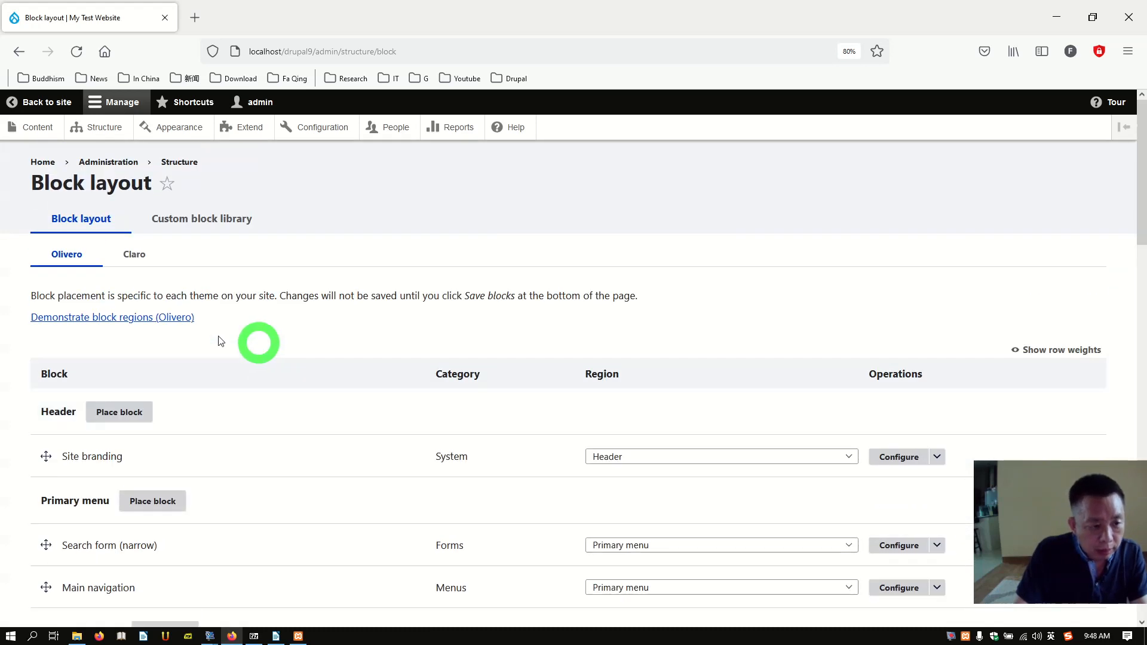
pyautogui.click(149, 320)
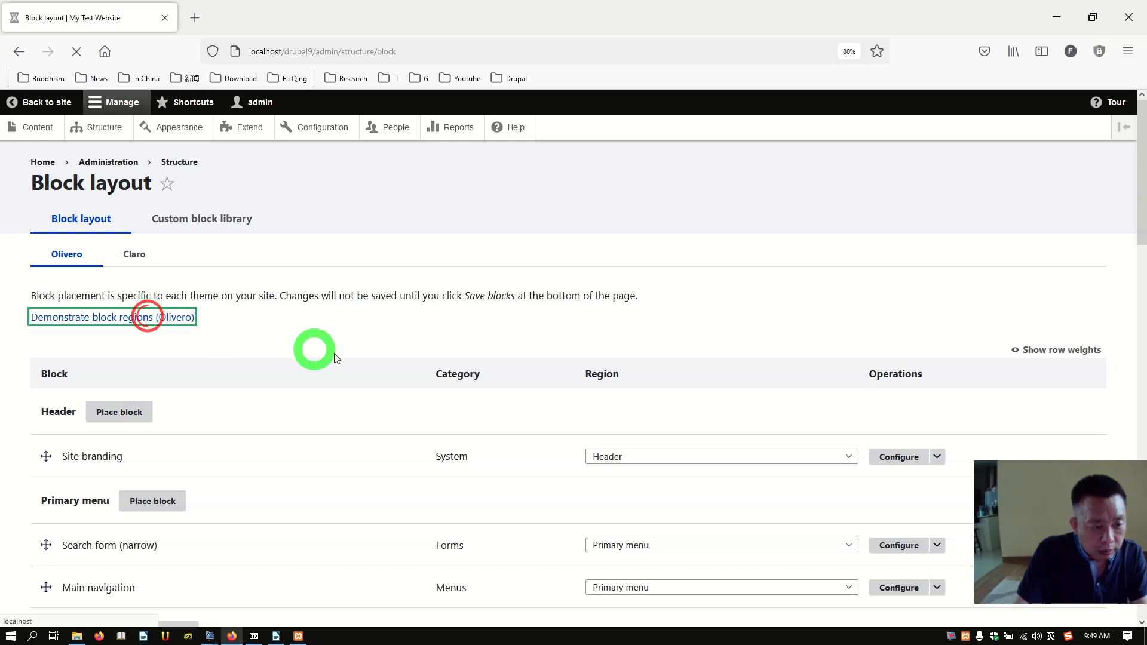
pyautogui.scroll(-3, 317, 373)
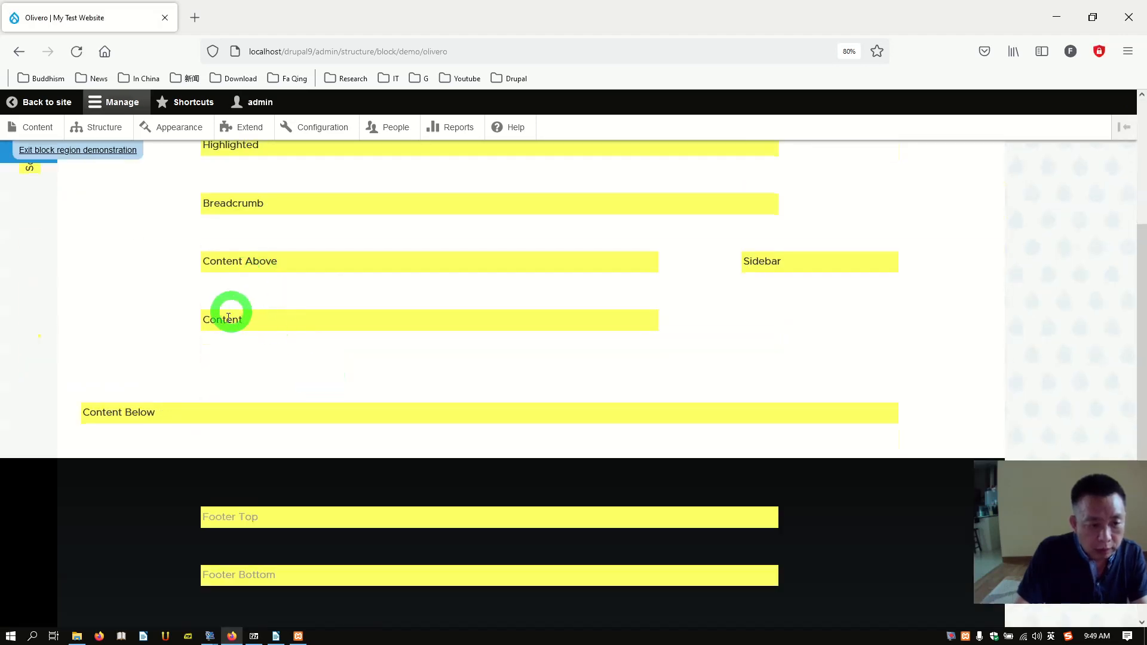
pyautogui.scroll(3, 353, 328)
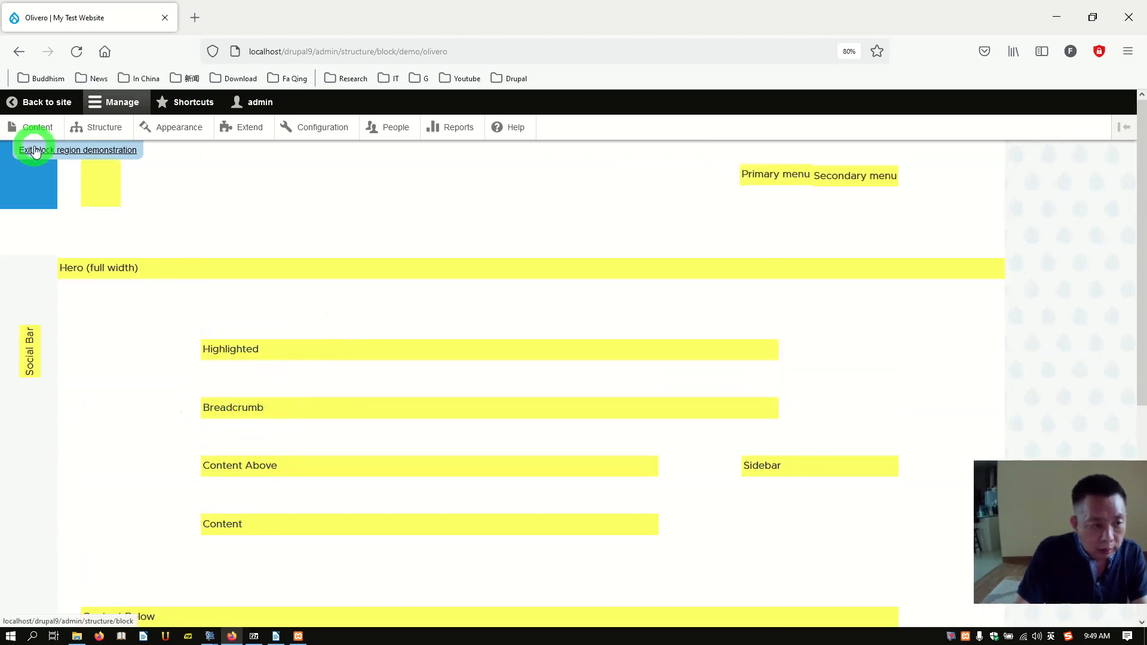
pyautogui.scroll(-8, 228, 338)
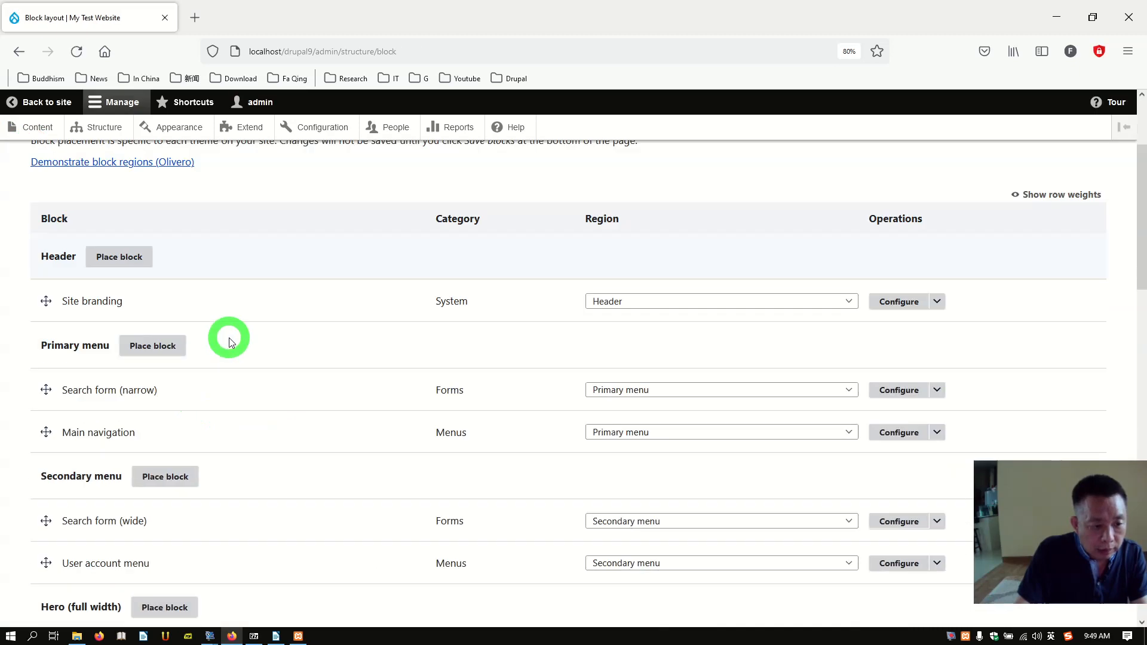
# Step: In the Content region, filter available blocks by 'news' and place the news views block
pyautogui.scroll(-8, 235, 344)
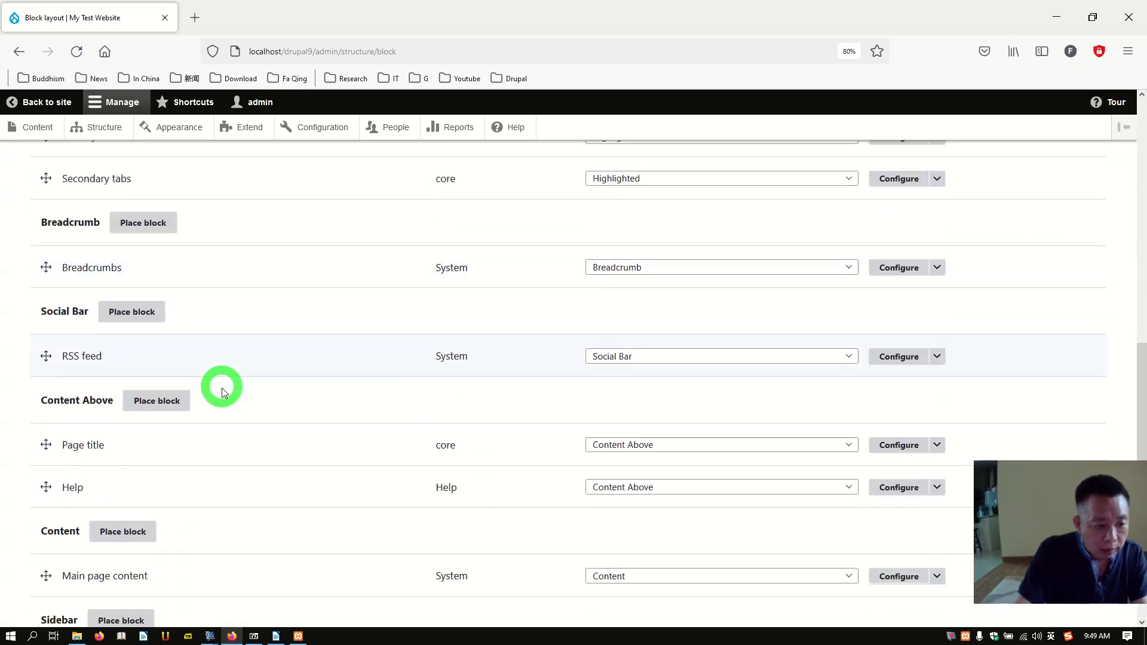
pyautogui.scroll(-3, 159, 405)
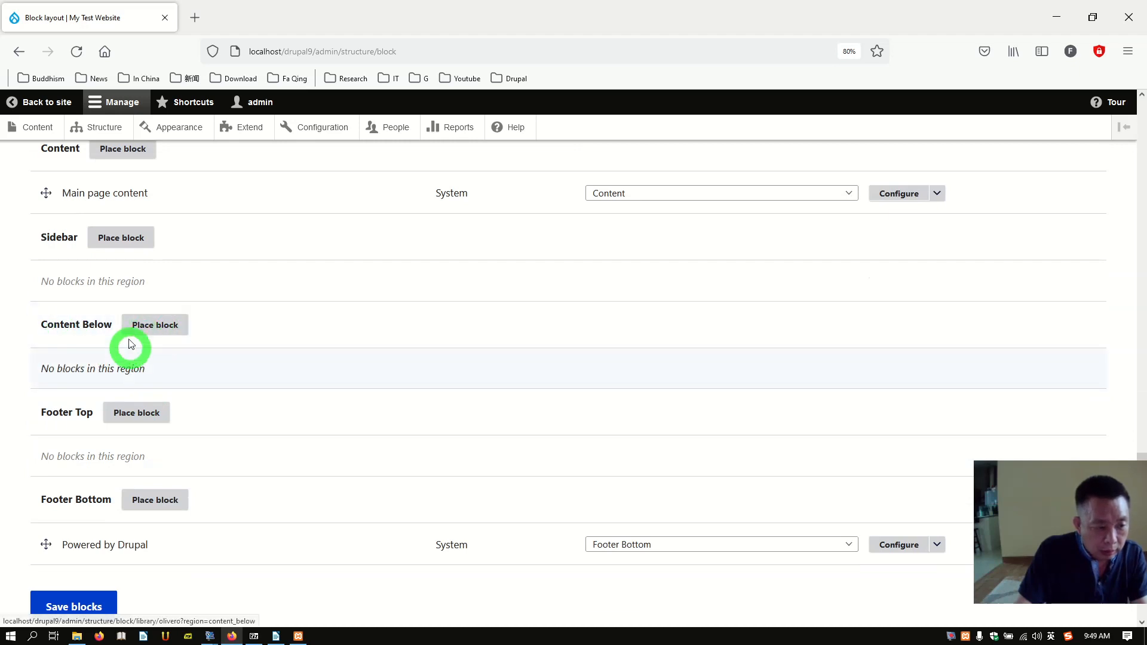
pyautogui.scroll(-1, 189, 381)
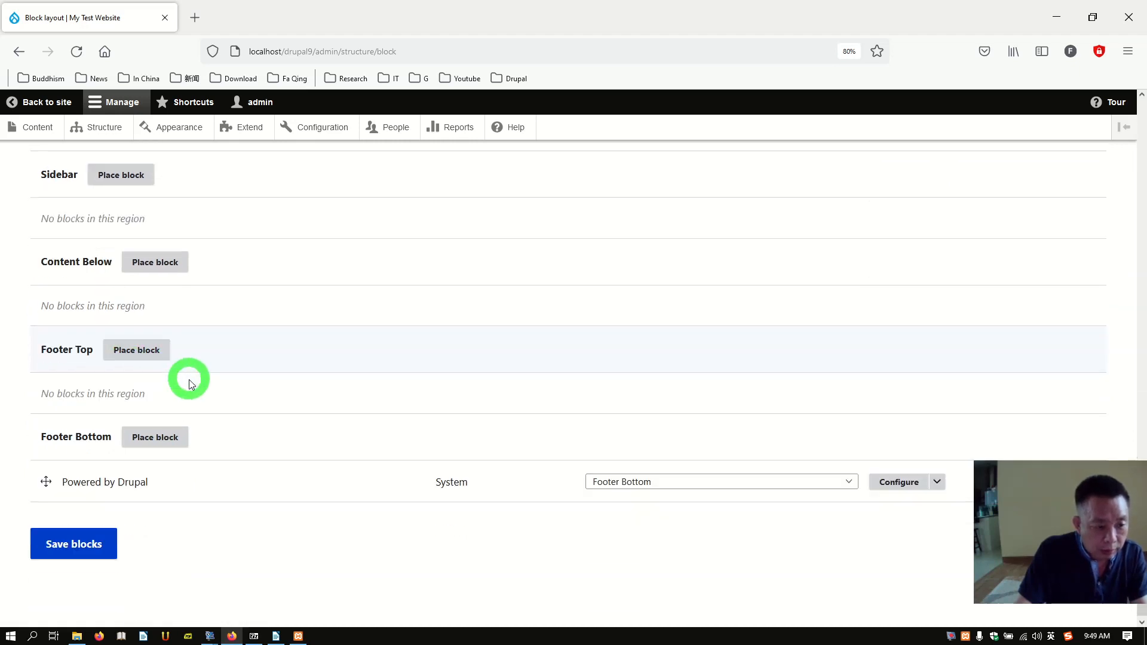
pyautogui.scroll(2, 195, 356)
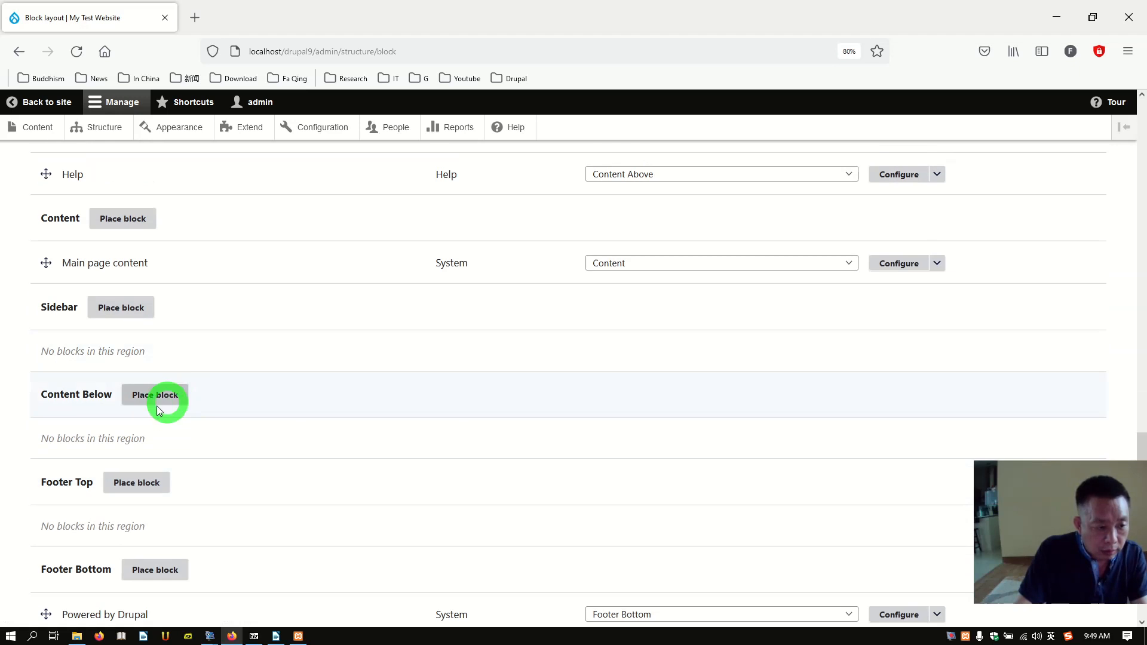
pyautogui.scroll(1, 163, 356)
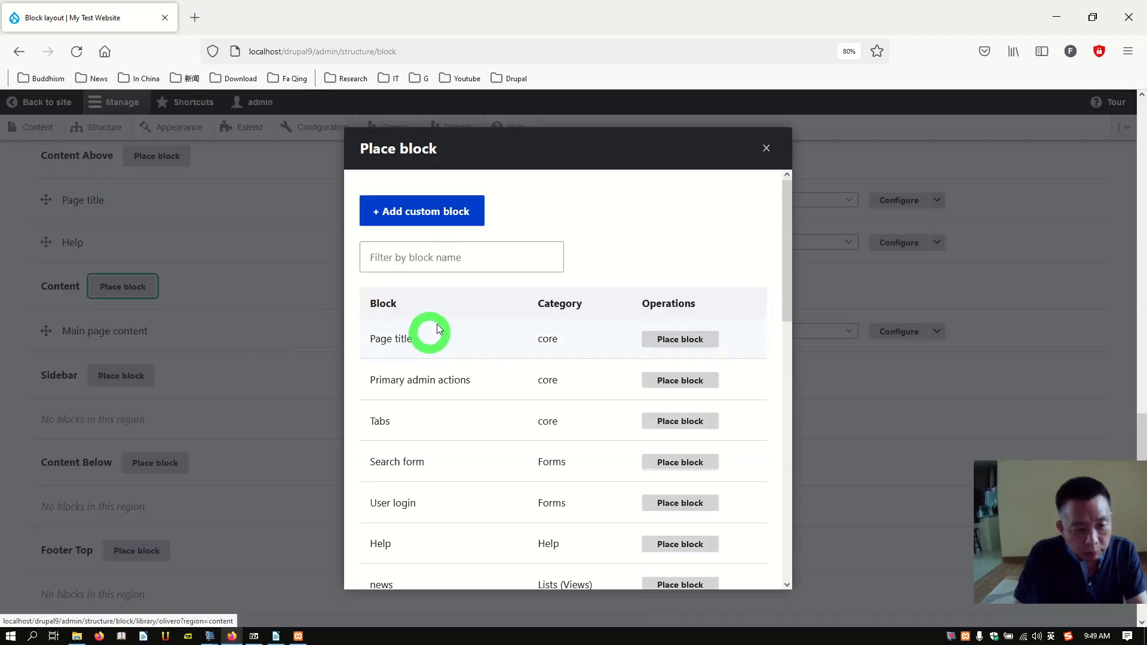
pyautogui.click(473, 264)
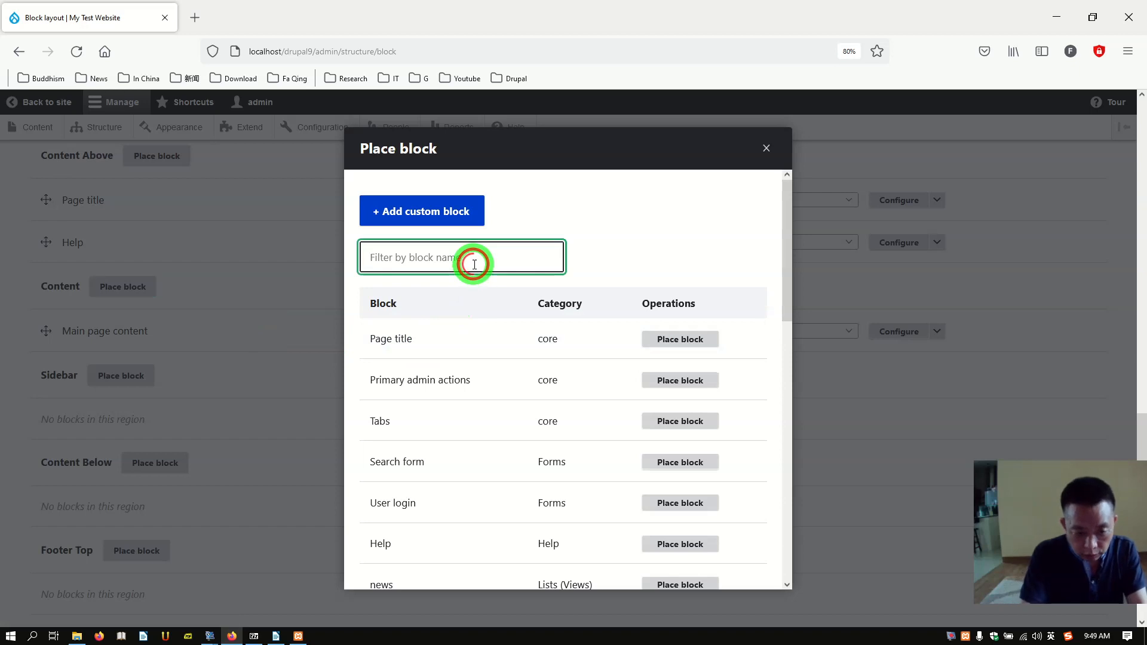
pyautogui.write('news')
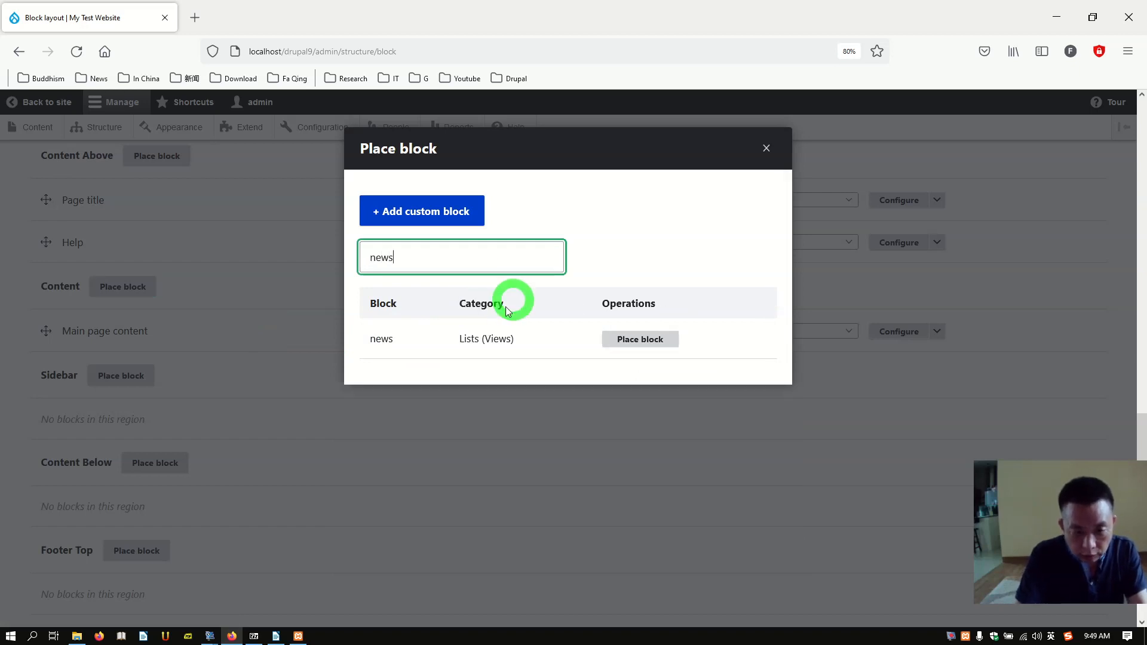
pyautogui.click(624, 347)
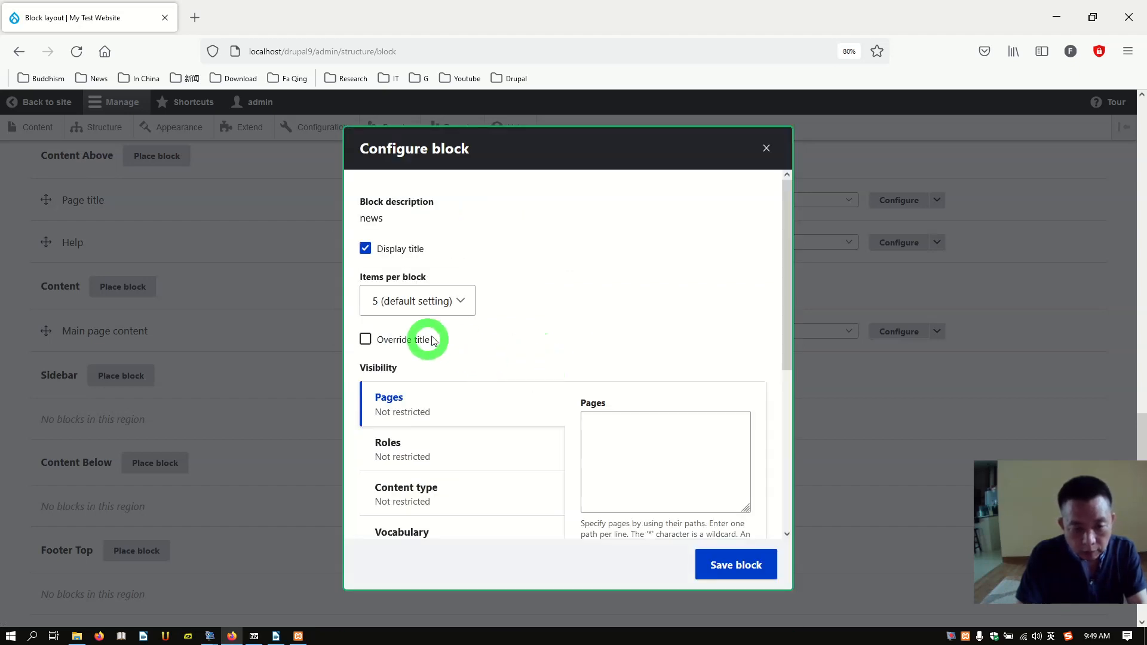
# Step: Set the news block to 3 items, override its title as 'News and Events', and restrict Pages to <front>
pyautogui.click(465, 307)
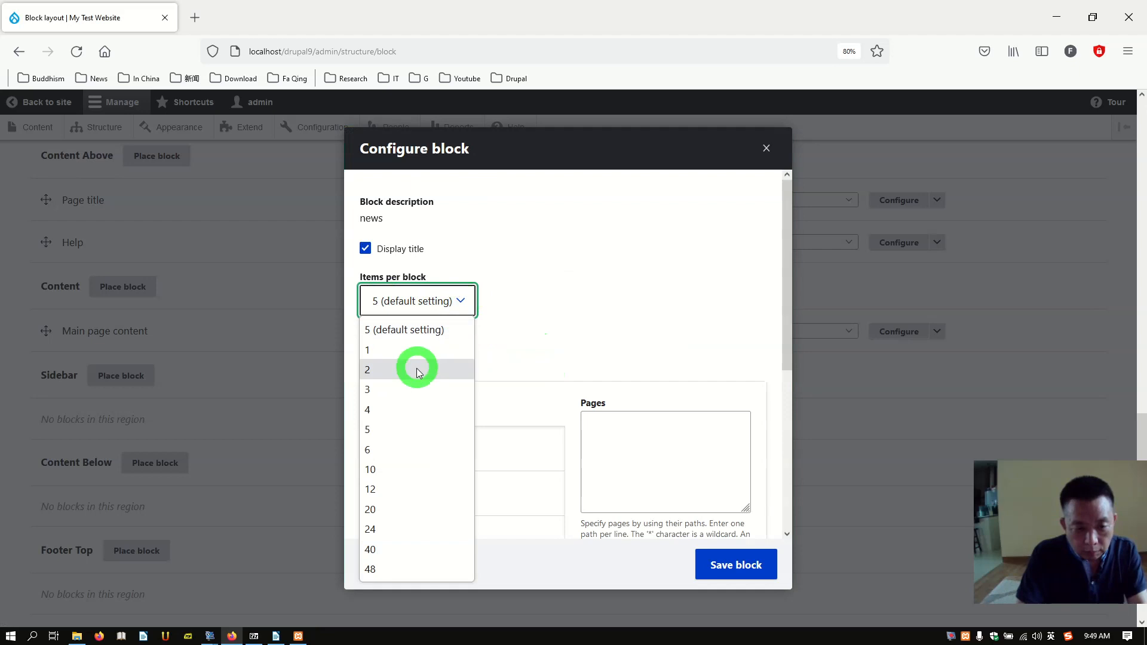
pyautogui.click(408, 387)
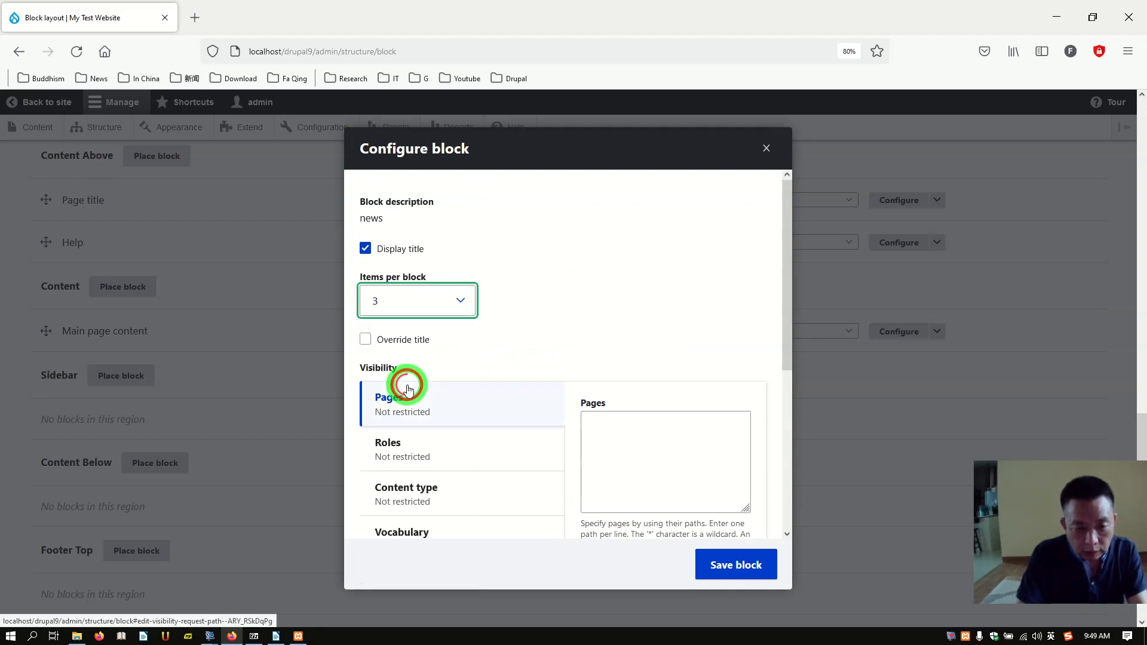
pyautogui.click(366, 339)
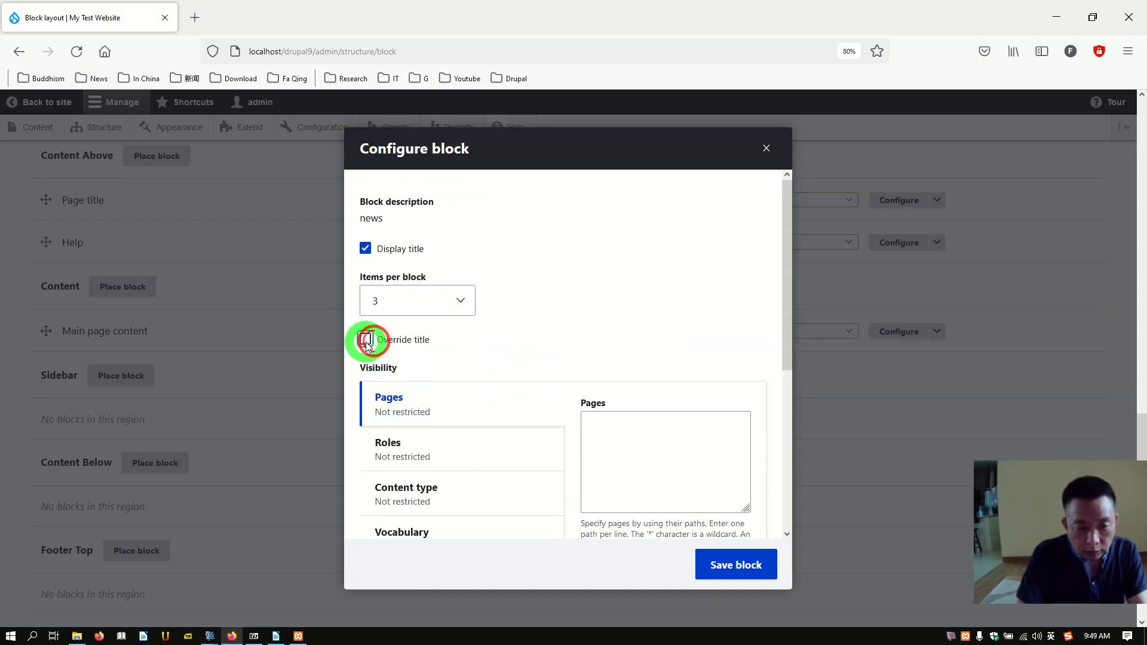
pyautogui.moveTo(419, 407); pyautogui.dragTo(383, 410)
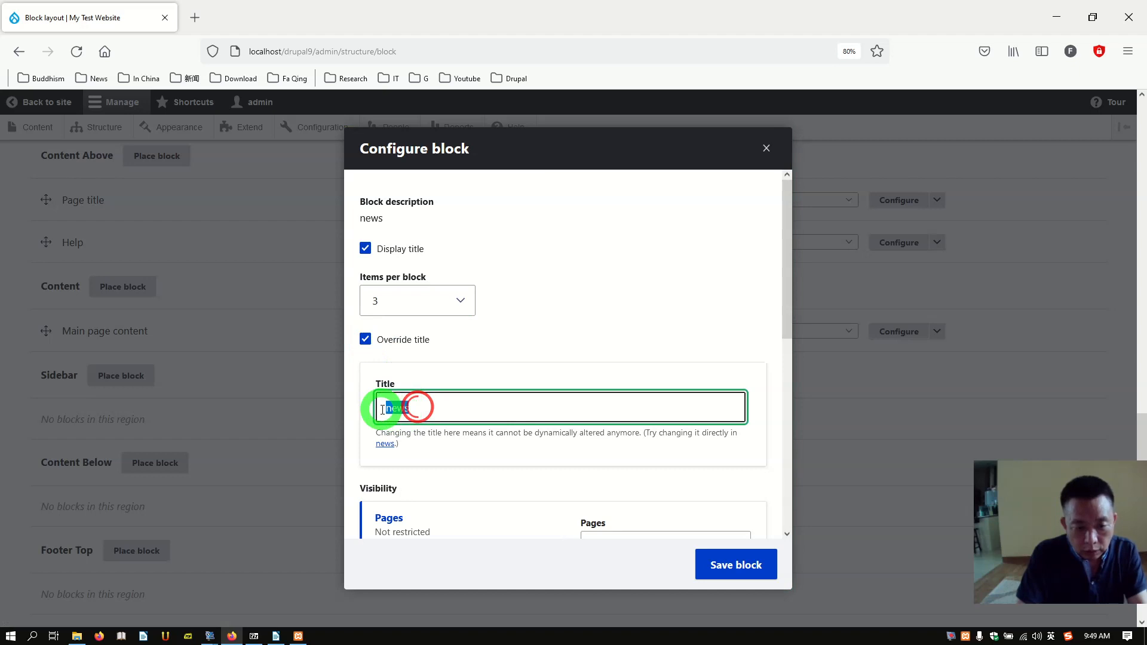
pyautogui.write('Ne')
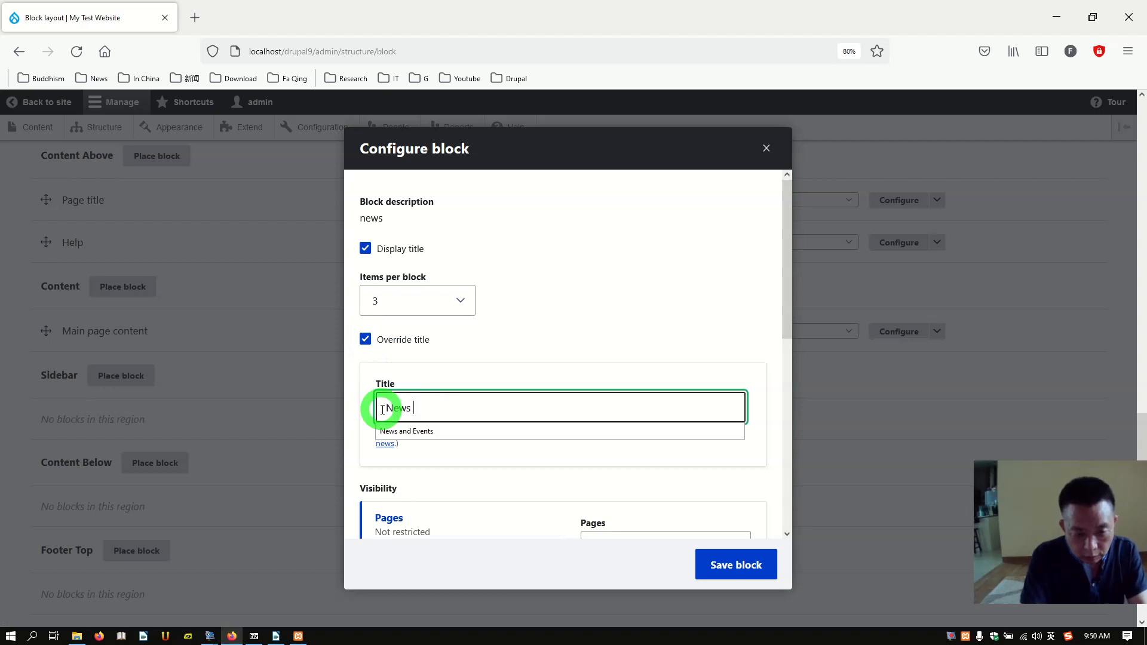
pyautogui.write('ws')
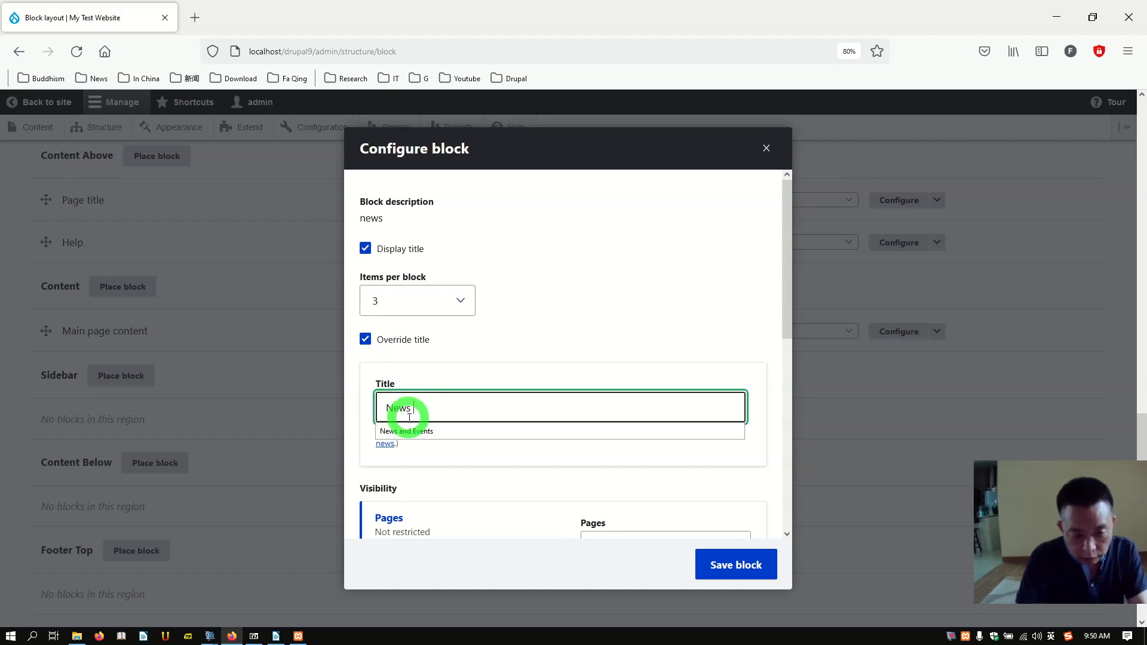
pyautogui.click(413, 431)
pyautogui.scroll(-3, 657, 448)
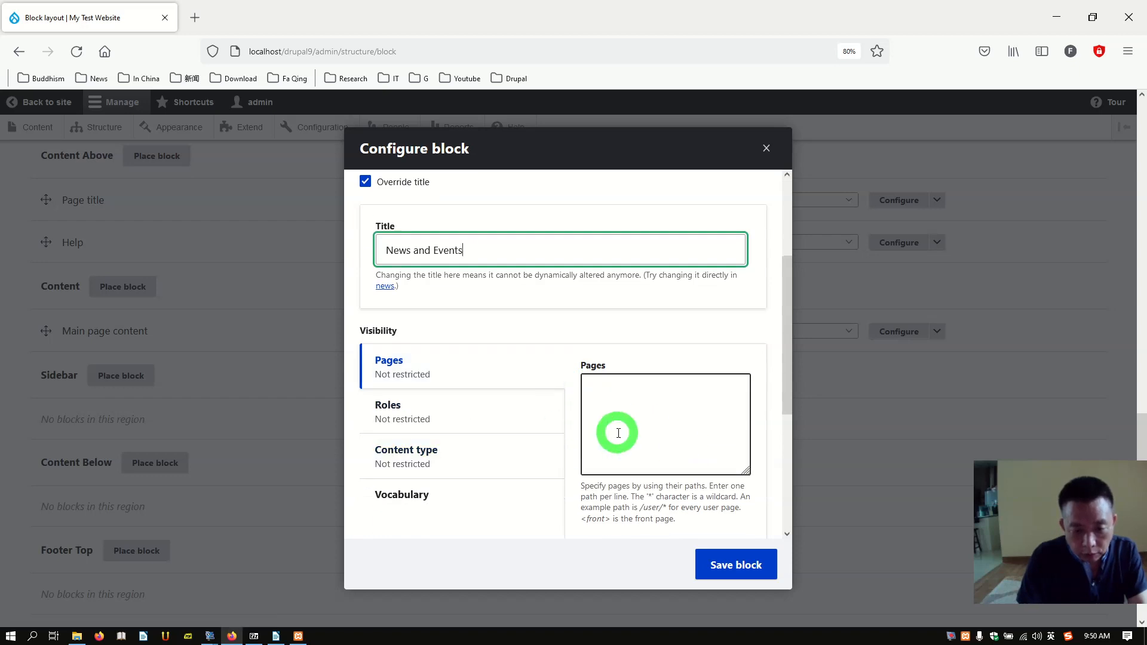
pyautogui.click(620, 438)
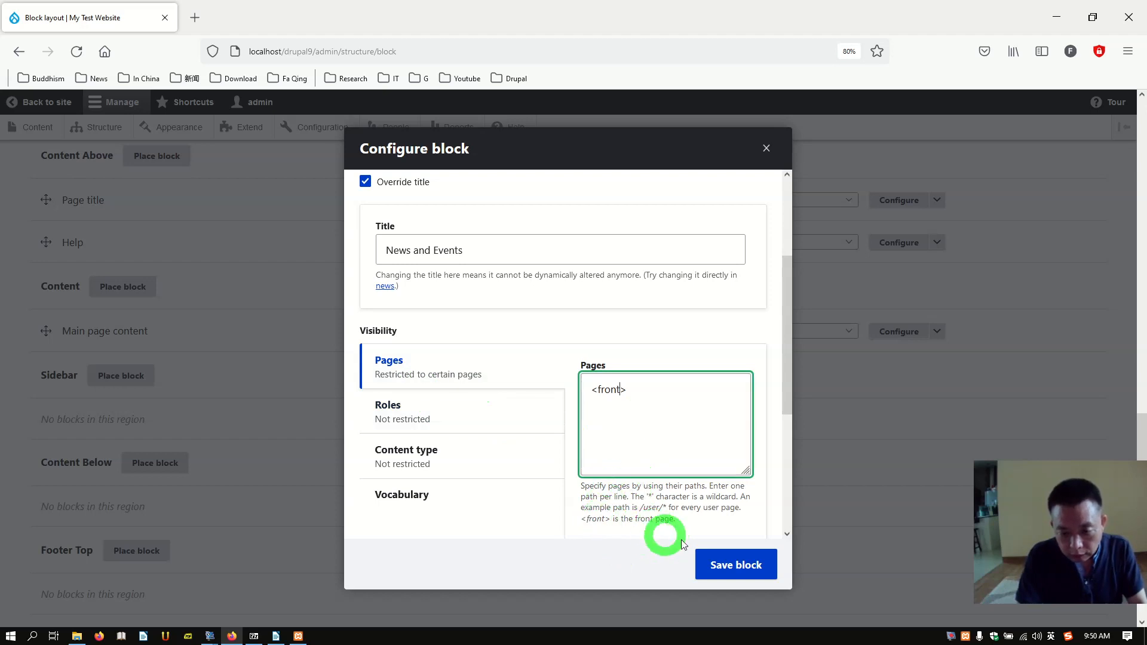
# Step: Save the News and Events block and then save the Block layout
pyautogui.click(742, 571)
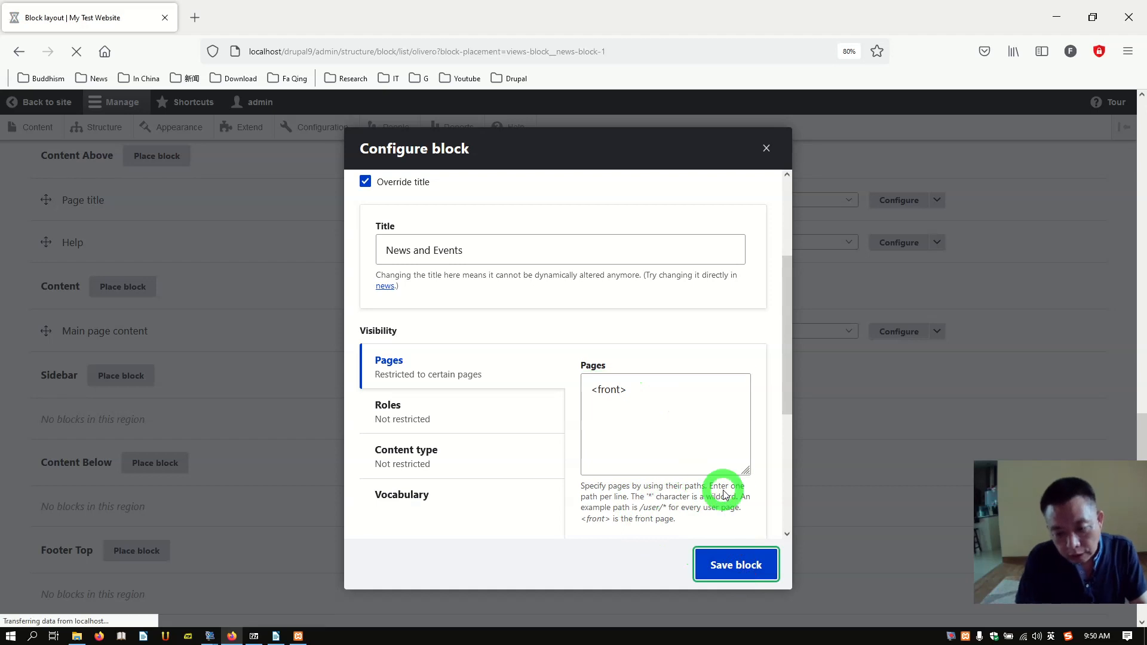
pyautogui.scroll(-5, 295, 299)
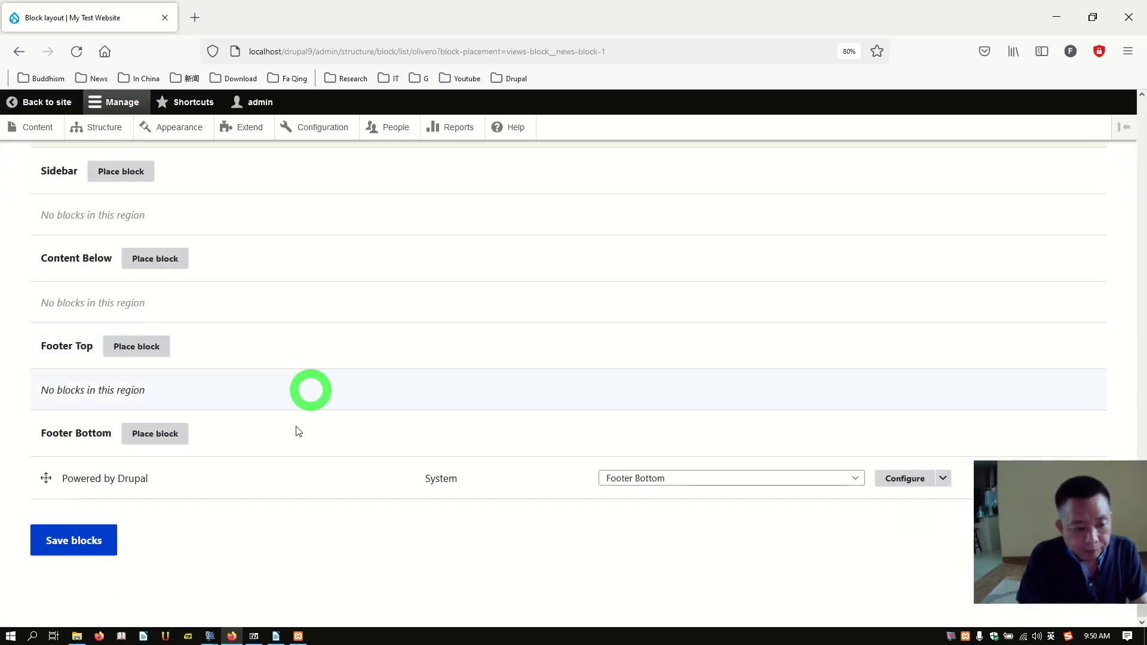
pyautogui.click(70, 550)
pyautogui.scroll(-3, 284, 406)
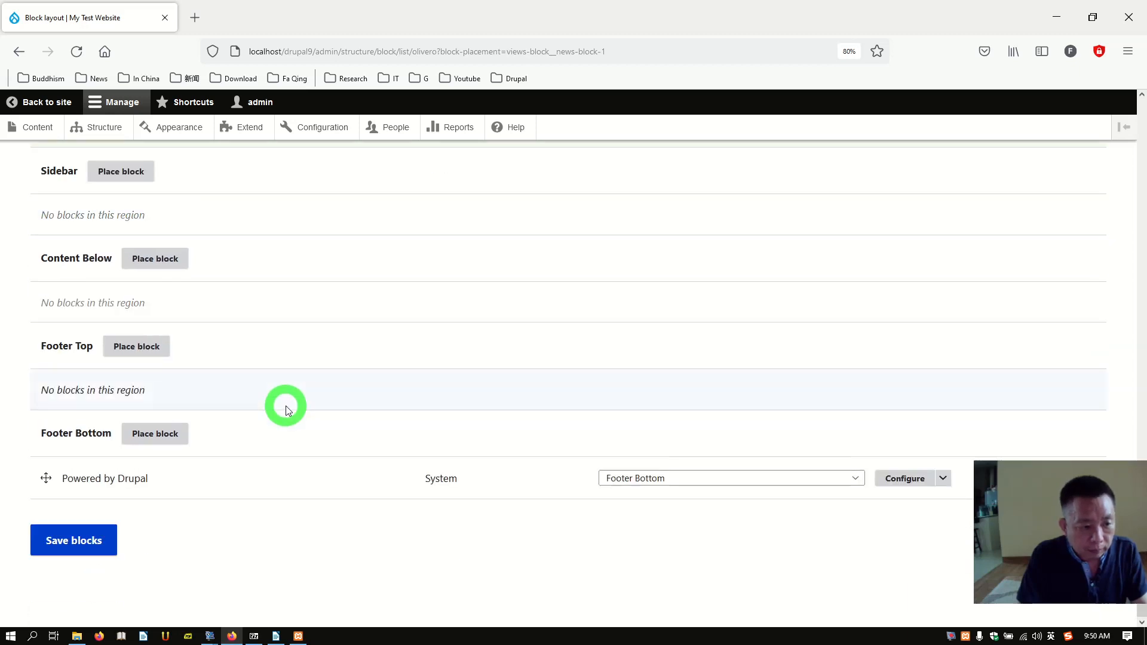
pyautogui.click(52, 537)
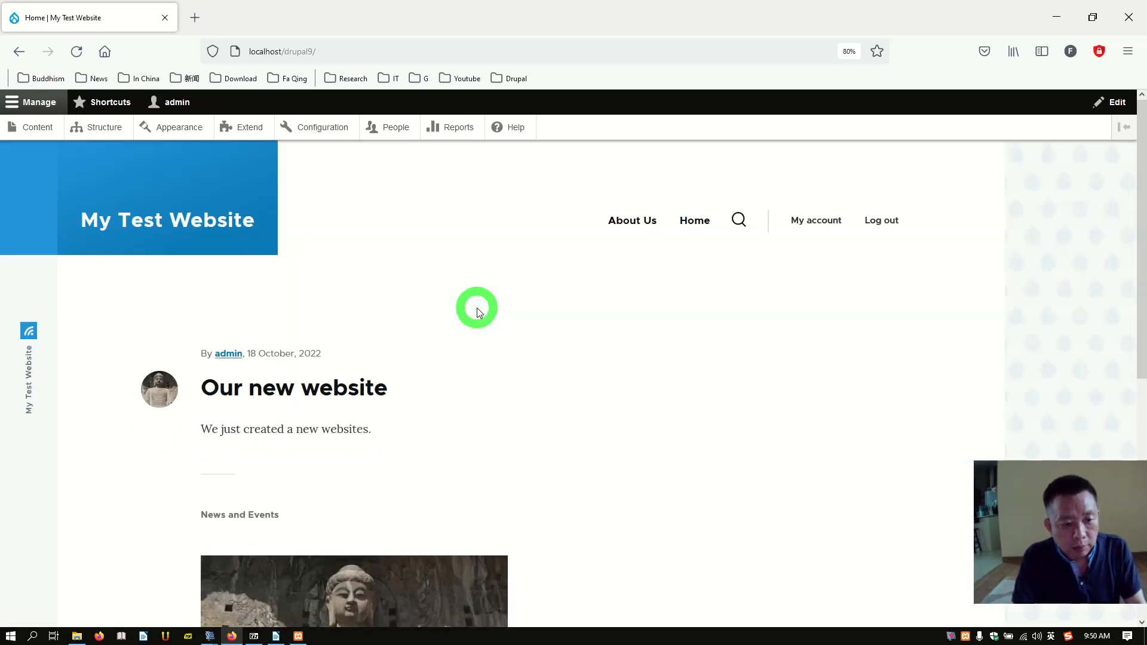
# Step: Check the News and Events block on the front page by opening its post and returning
pyautogui.scroll(-7, 477, 307)
pyautogui.scroll(5, 556, 353)
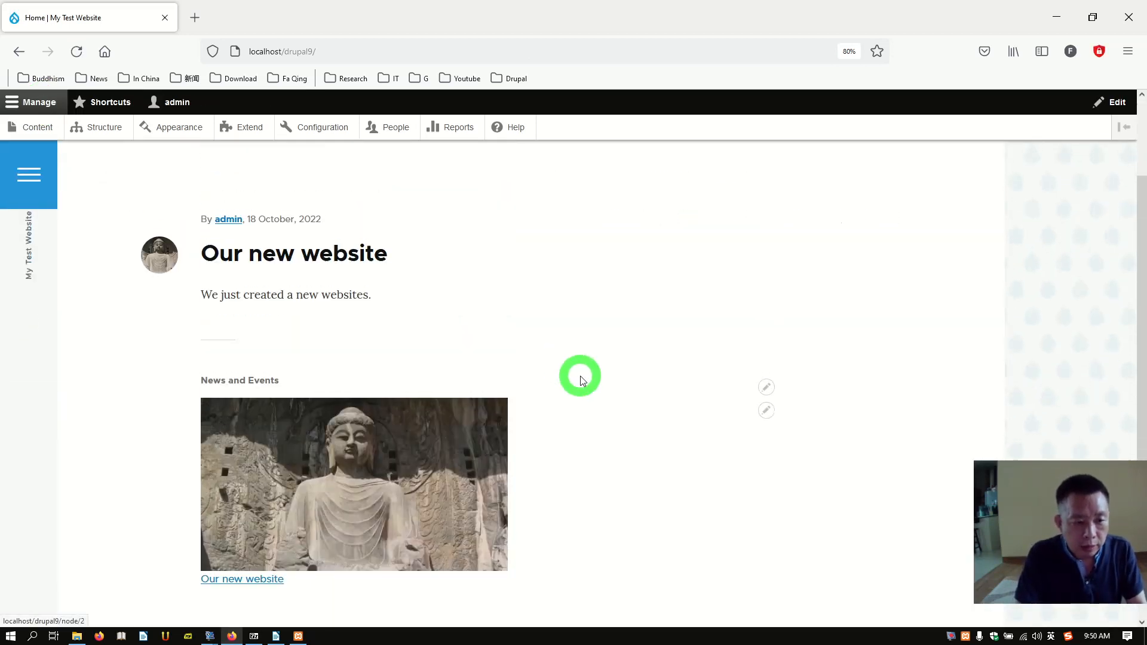
pyautogui.scroll(3, 581, 377)
pyautogui.scroll(-5, 545, 389)
pyautogui.scroll(3, 526, 386)
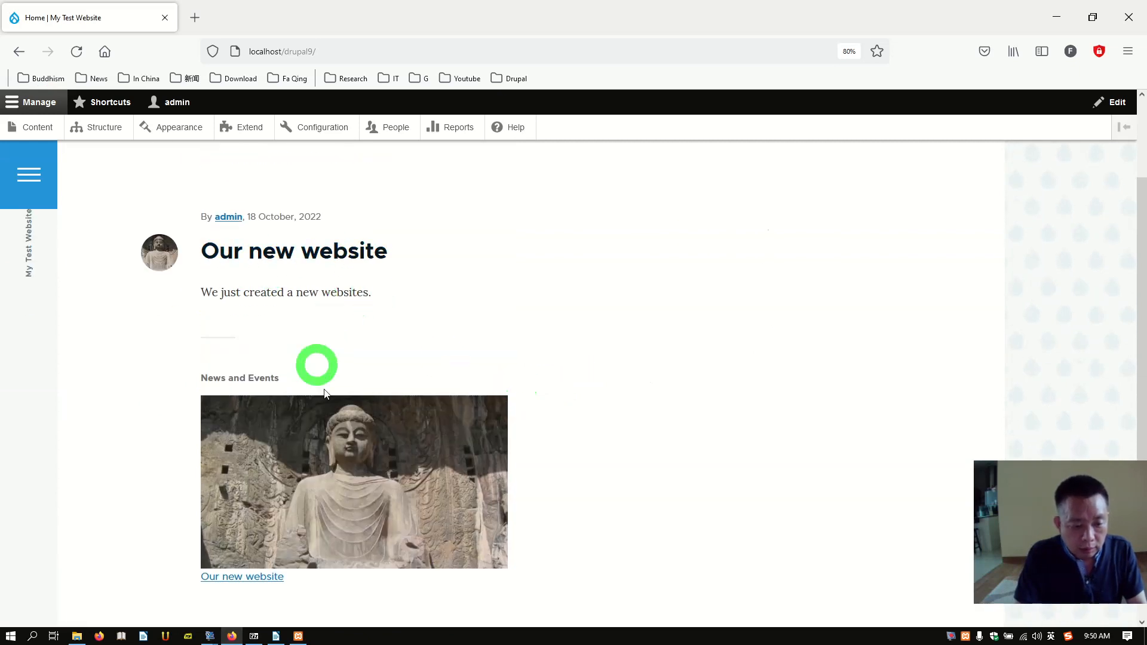
pyautogui.scroll(-3, 336, 425)
pyautogui.scroll(3, 361, 435)
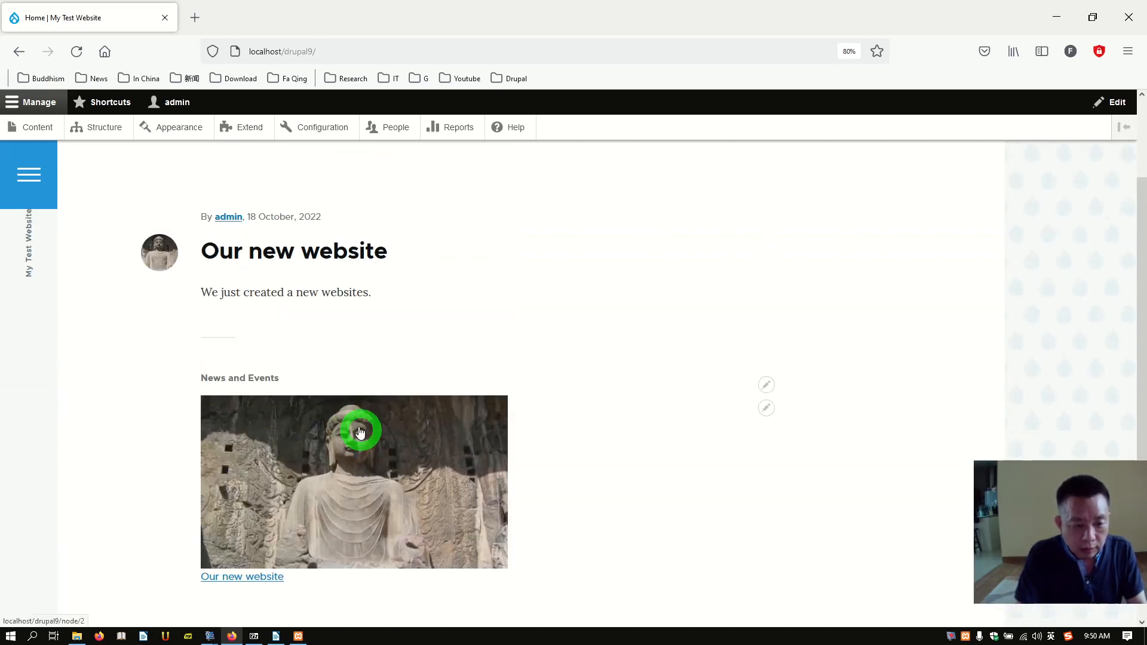
pyautogui.click(340, 481)
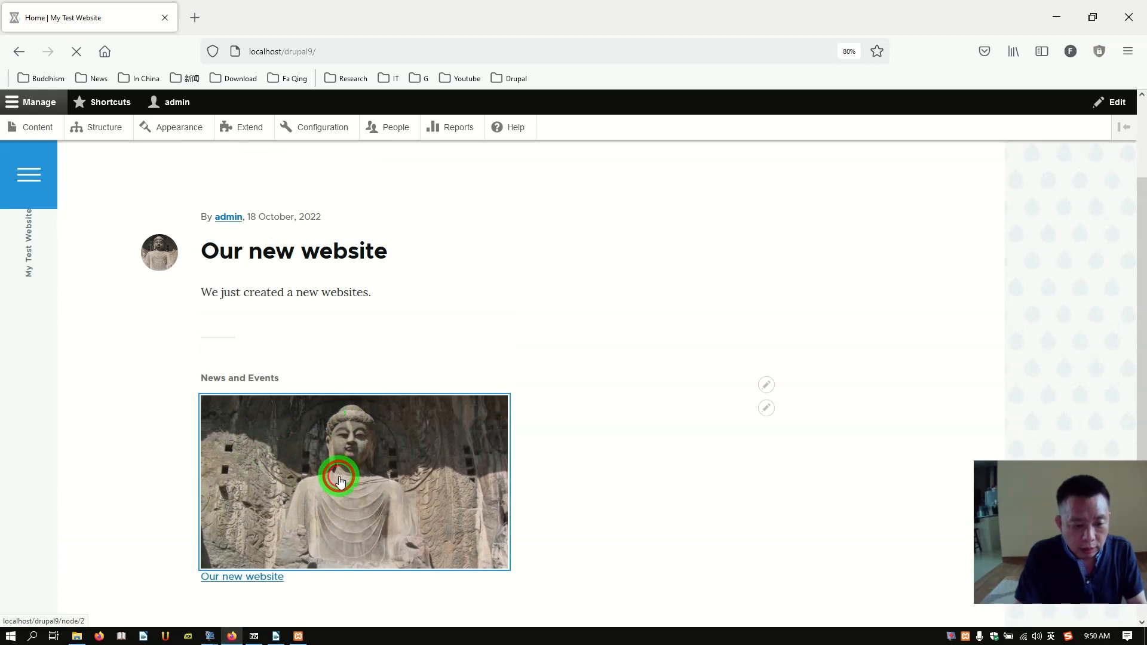
pyautogui.scroll(-10, 490, 451)
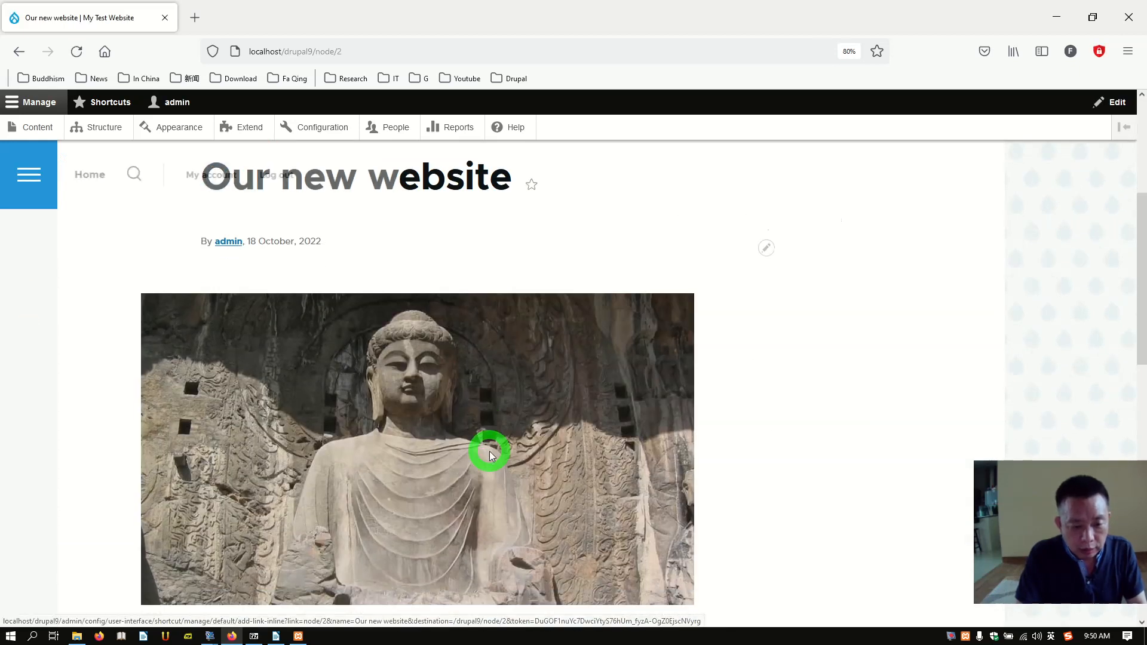
pyautogui.scroll(7, 492, 446)
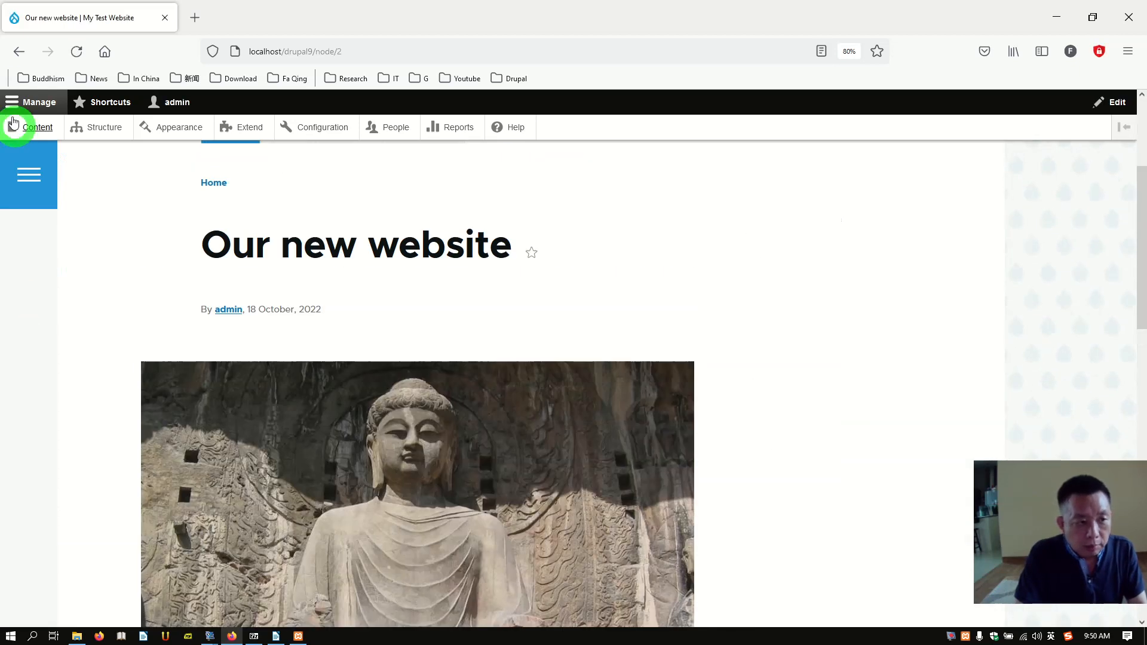
pyautogui.click(13, 53)
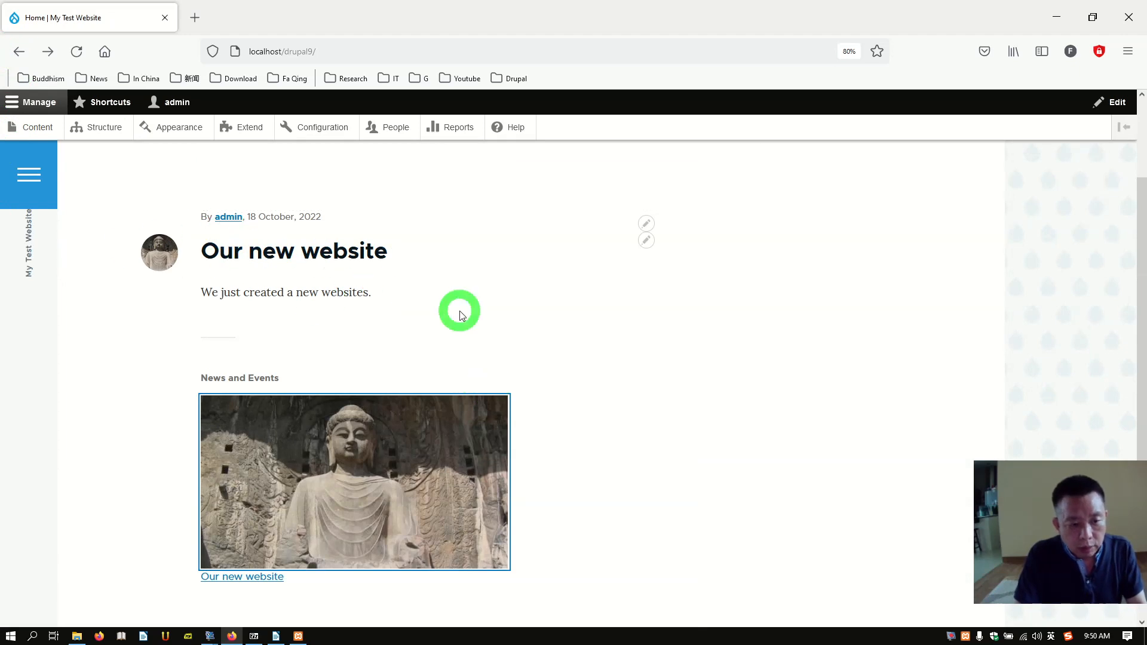
pyautogui.scroll(3, 459, 310)
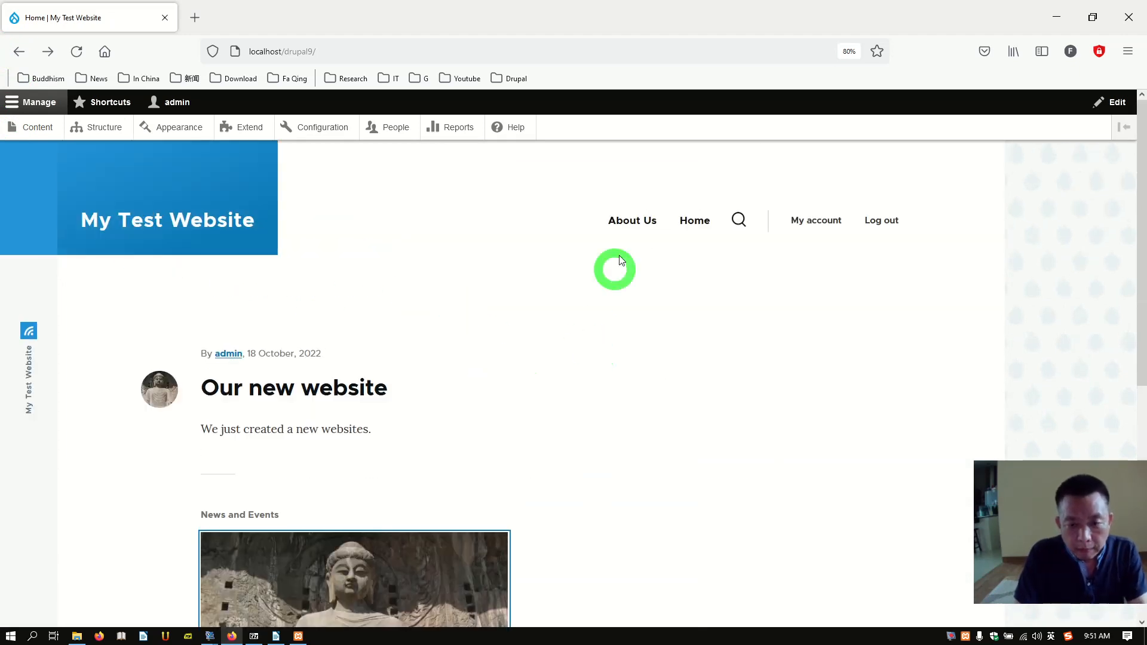
pyautogui.click(633, 225)
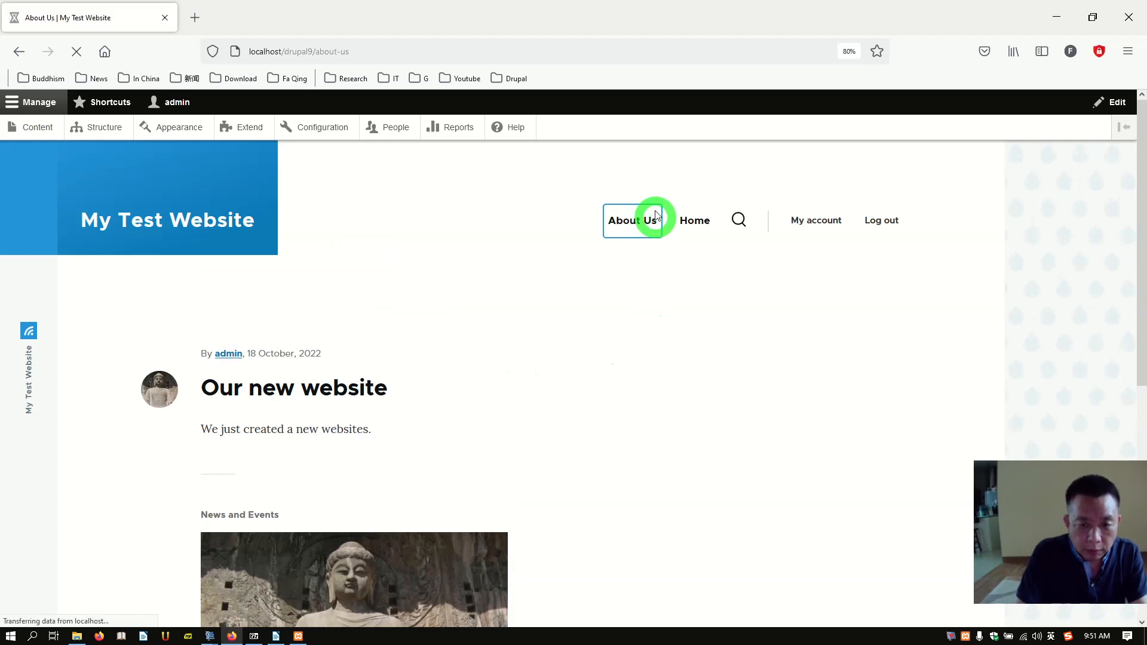
pyautogui.scroll(-3, 532, 344)
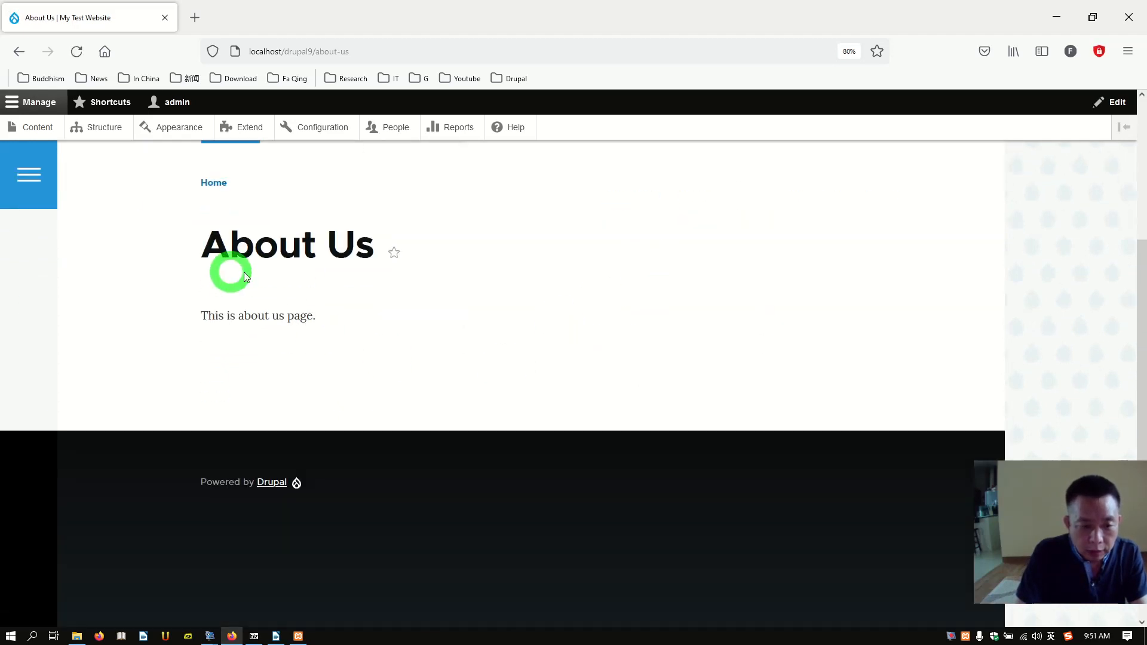
pyautogui.scroll(3, 412, 282)
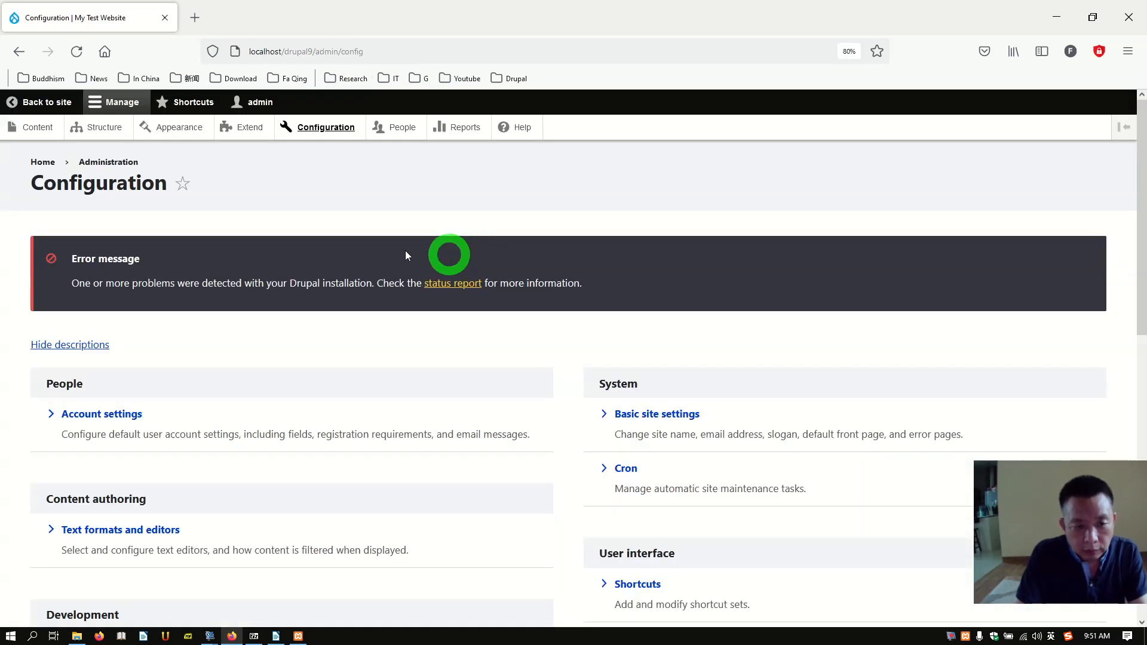
pyautogui.click(19, 52)
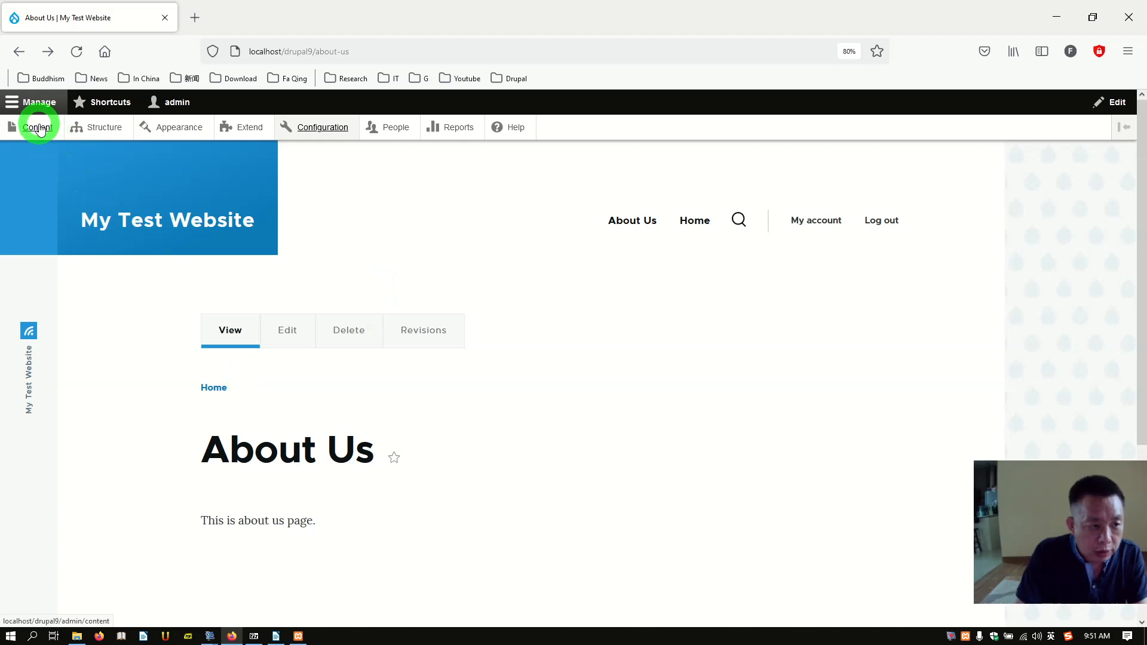
# Step: Add a Basic page titled 'Welcome to my website' from Shortcuts and save it as node 3
pyautogui.click(100, 107)
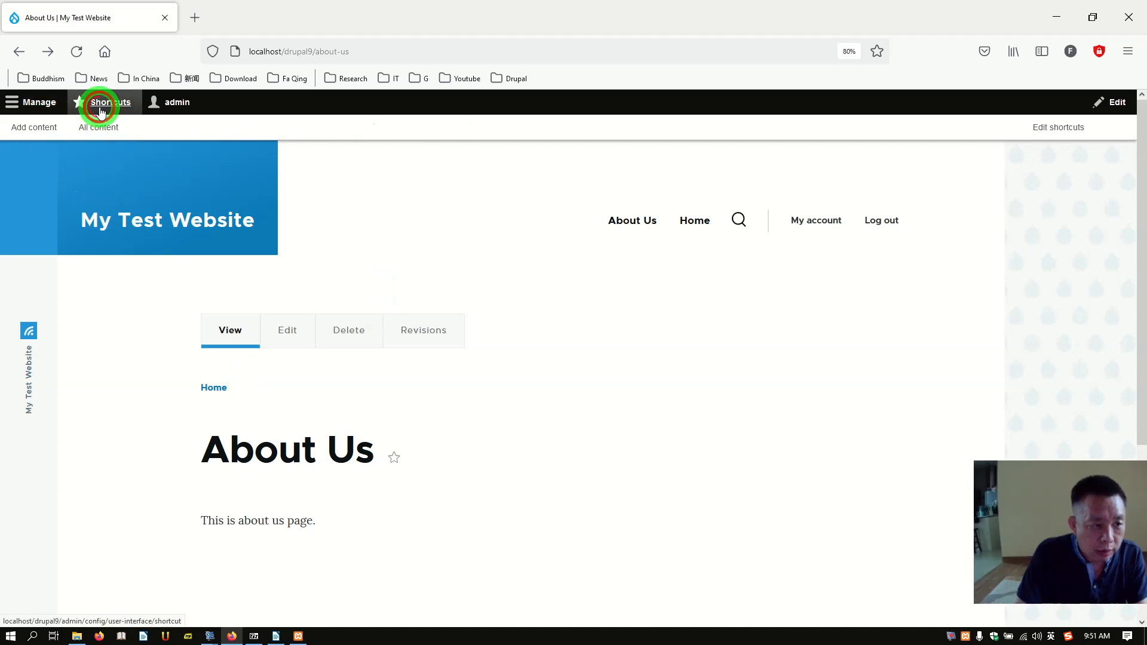
pyautogui.click(33, 127)
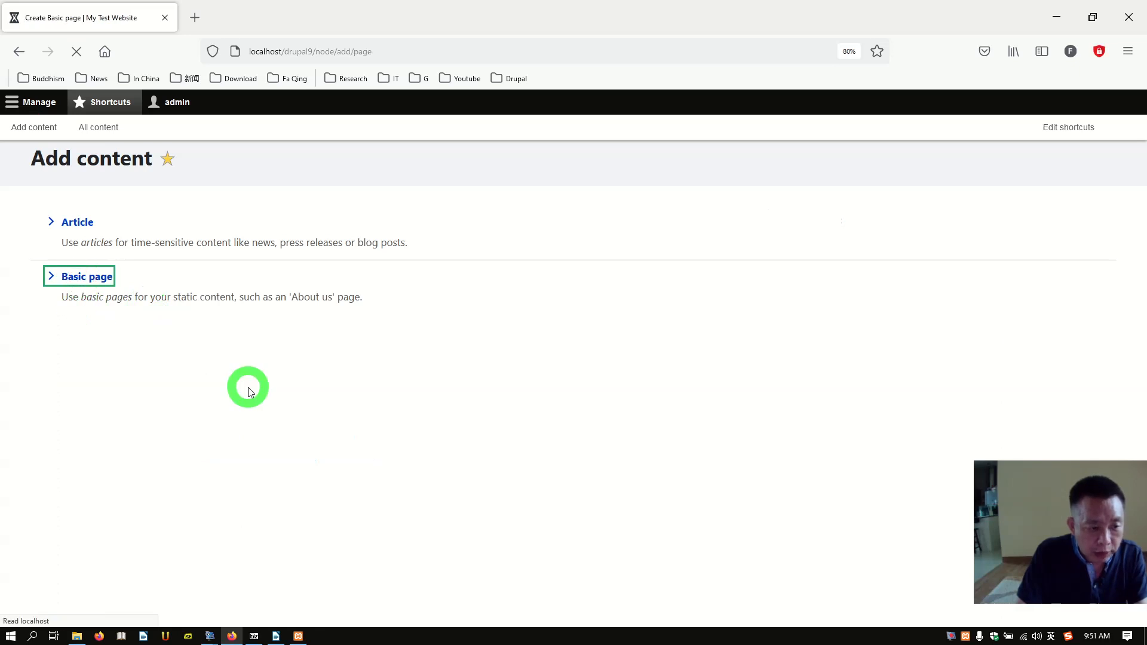
pyautogui.click(264, 262)
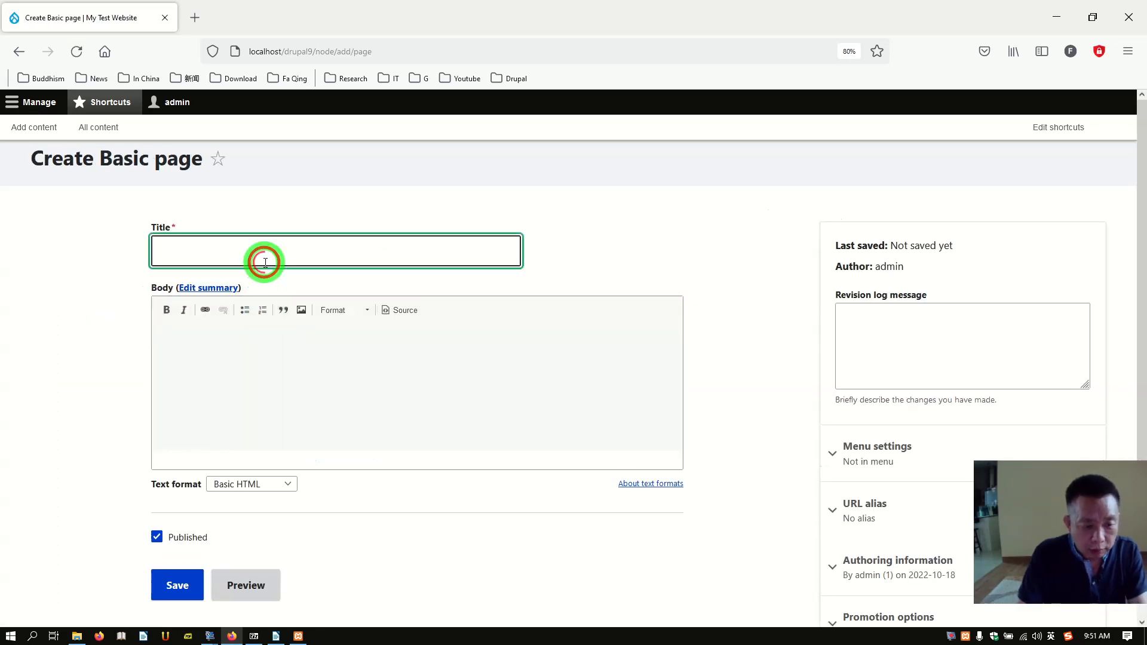
pyautogui.write('We')
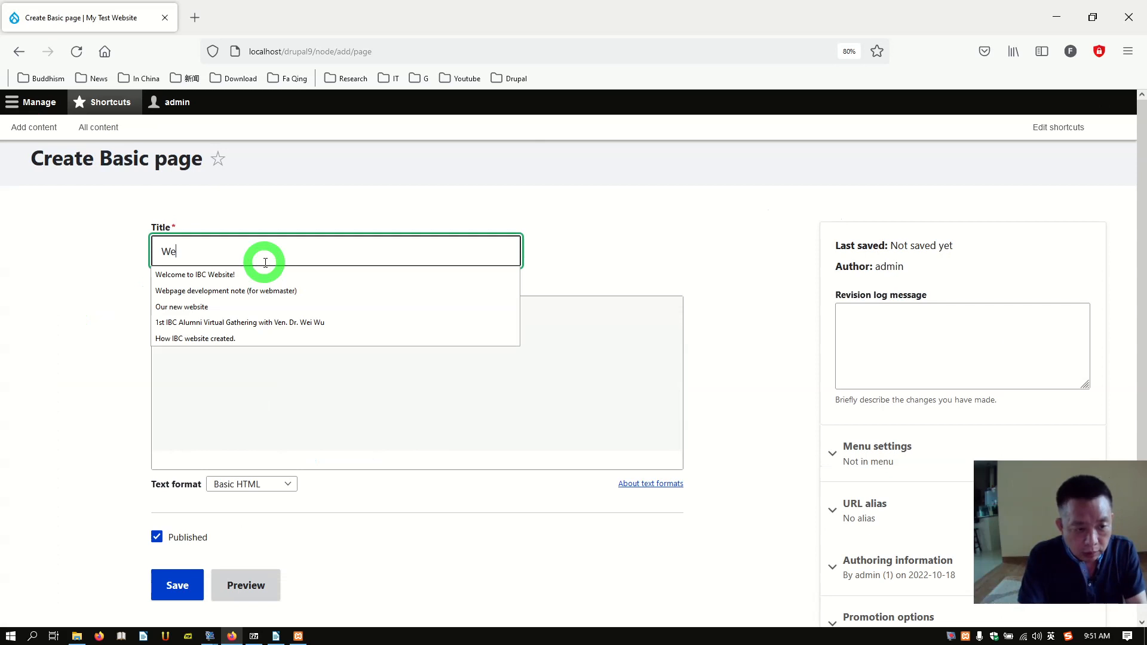
pyautogui.write('lcom')
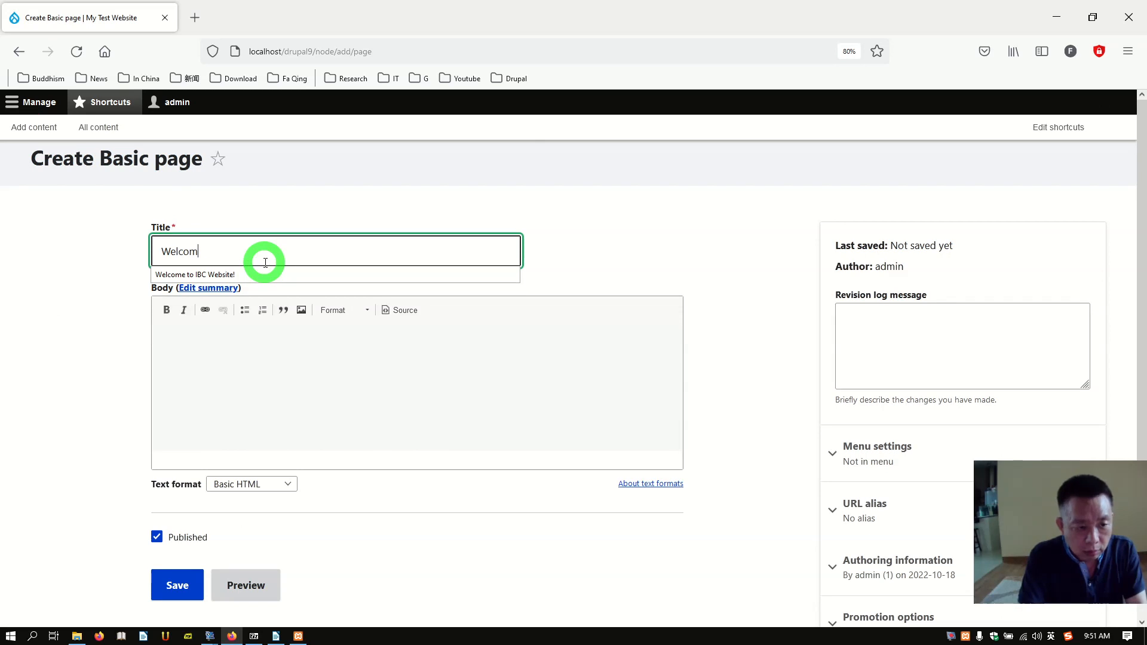
pyautogui.write('e to my website')
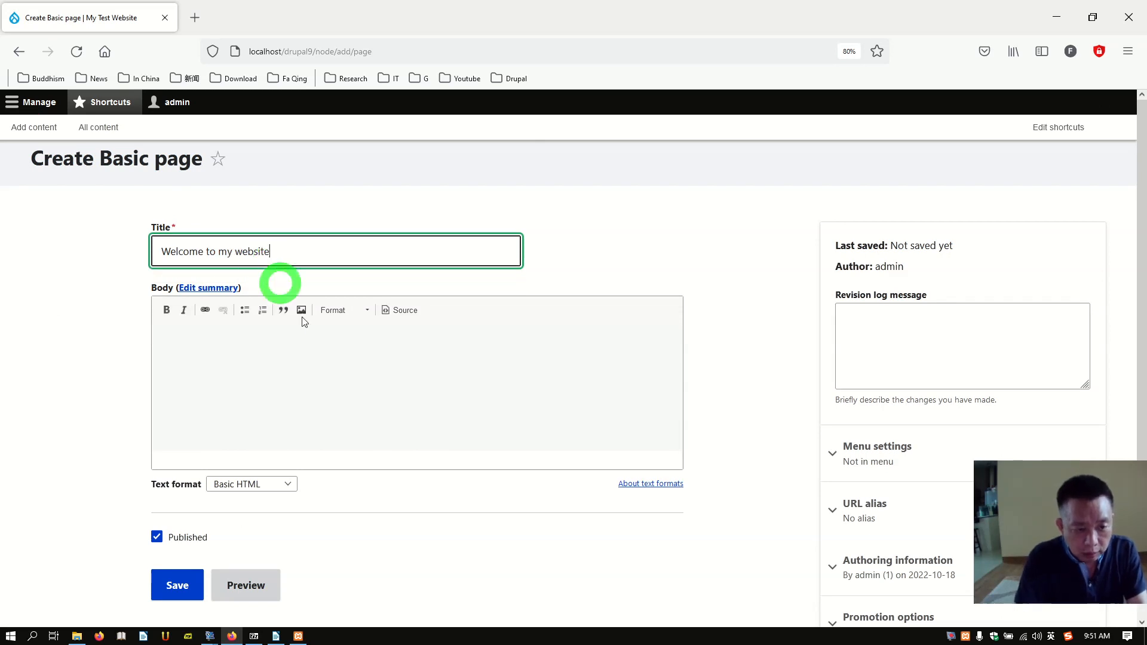
pyautogui.click(295, 354)
pyautogui.click(298, 365)
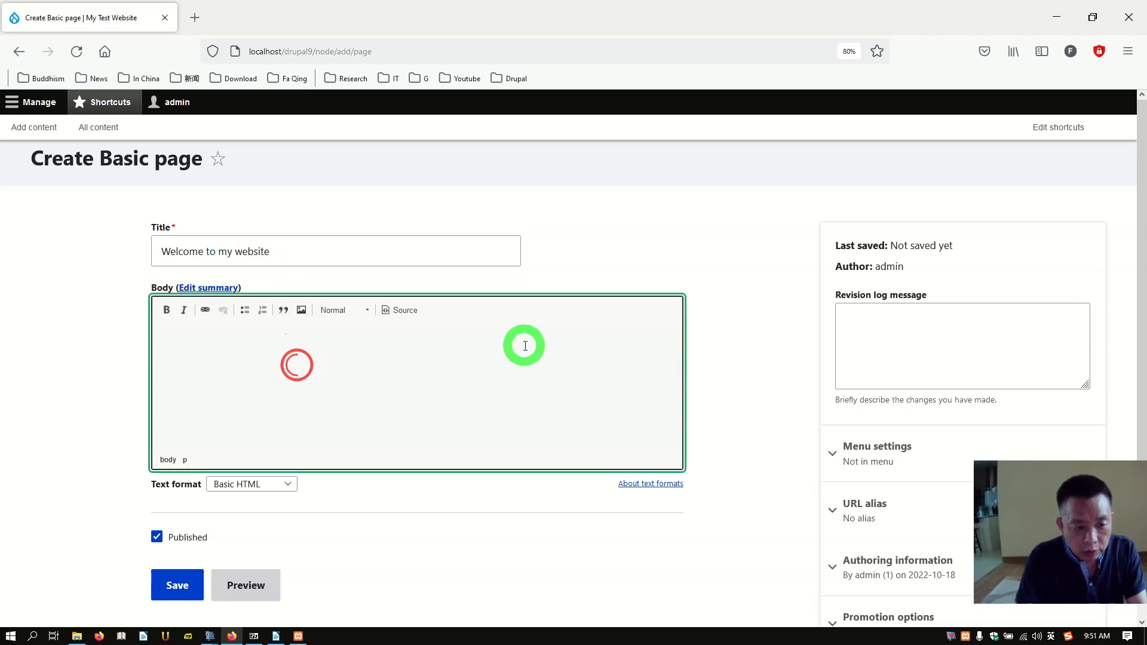
pyautogui.scroll(-1, 513, 359)
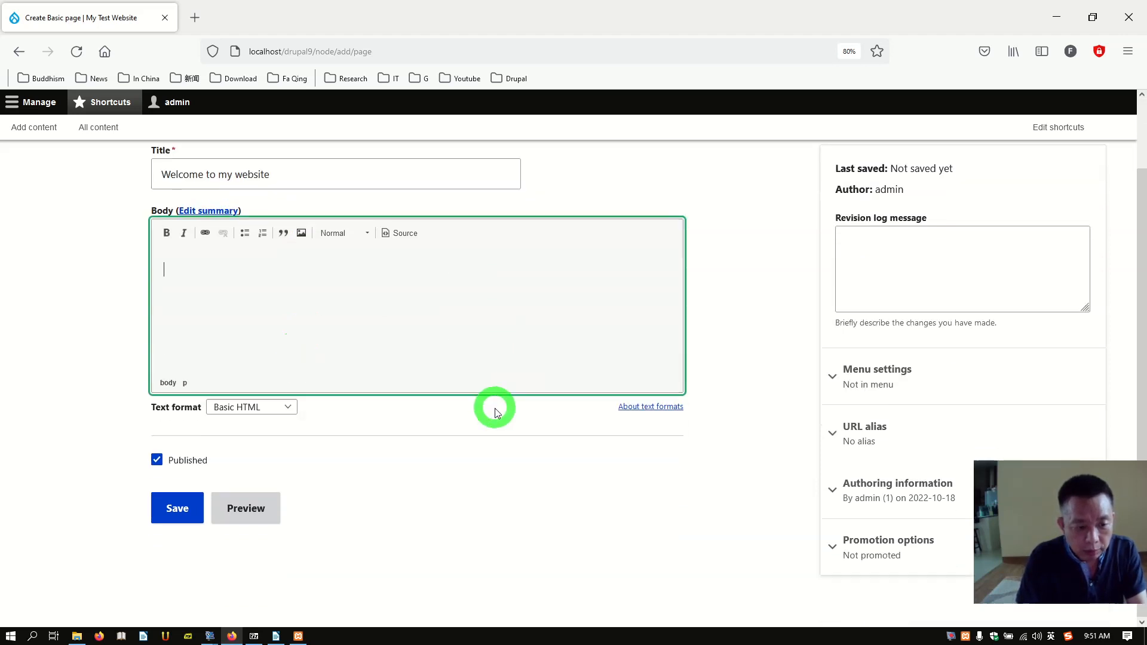
pyautogui.click(167, 512)
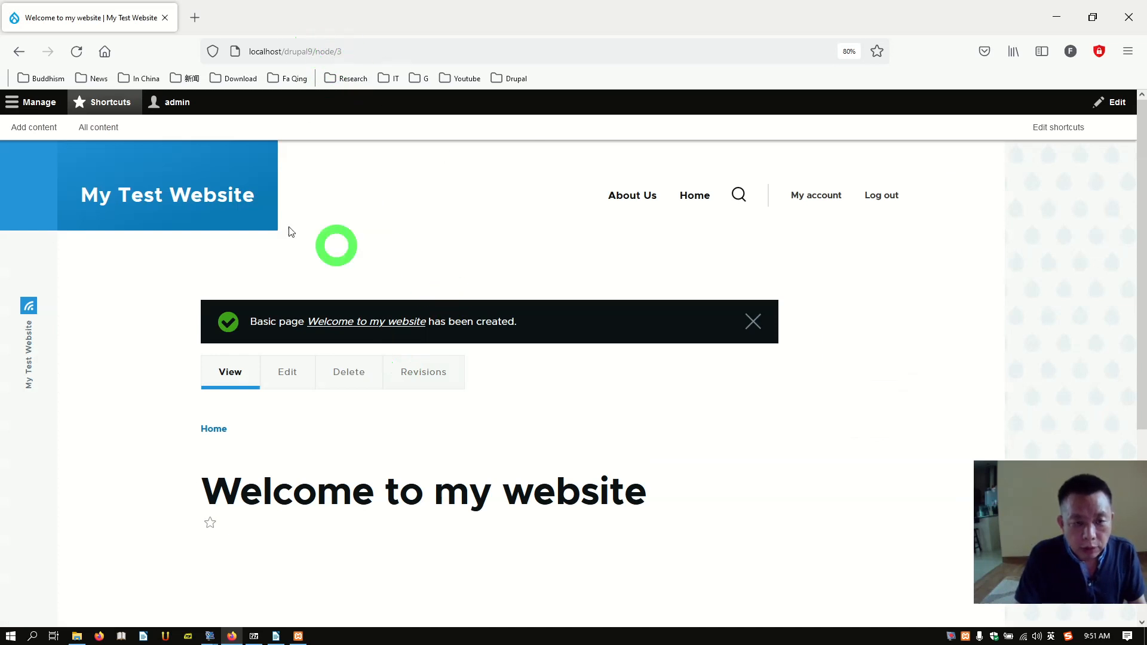
# Step: Change the Default front page in Basic site settings from /node to /node/3 and save
pyautogui.click(51, 109)
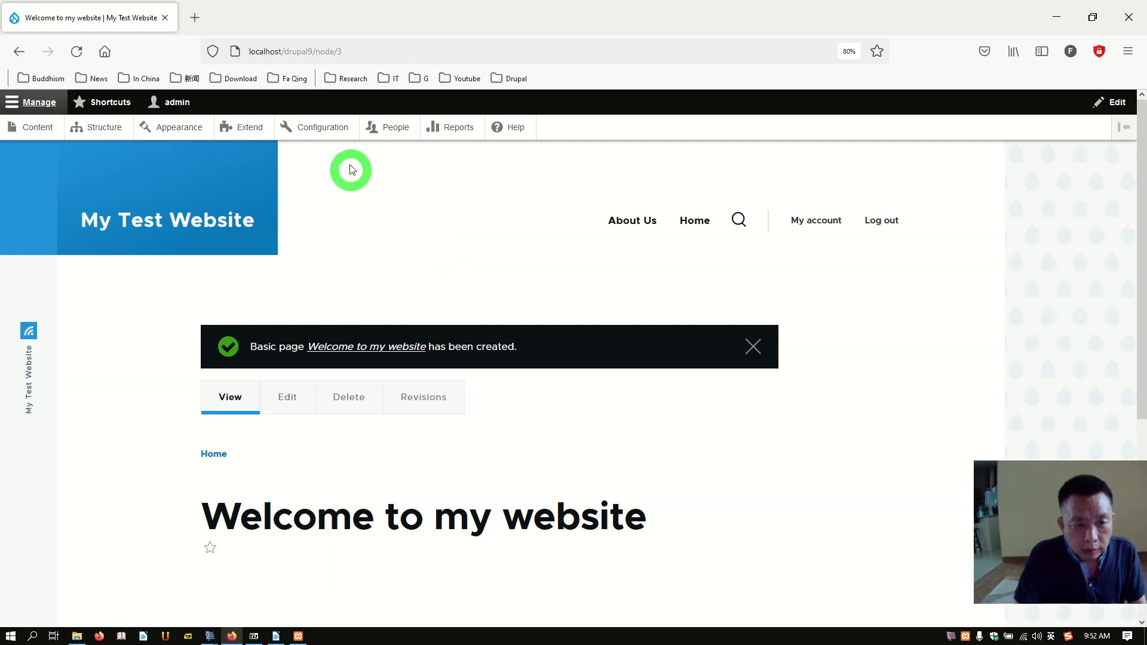
pyautogui.click(333, 133)
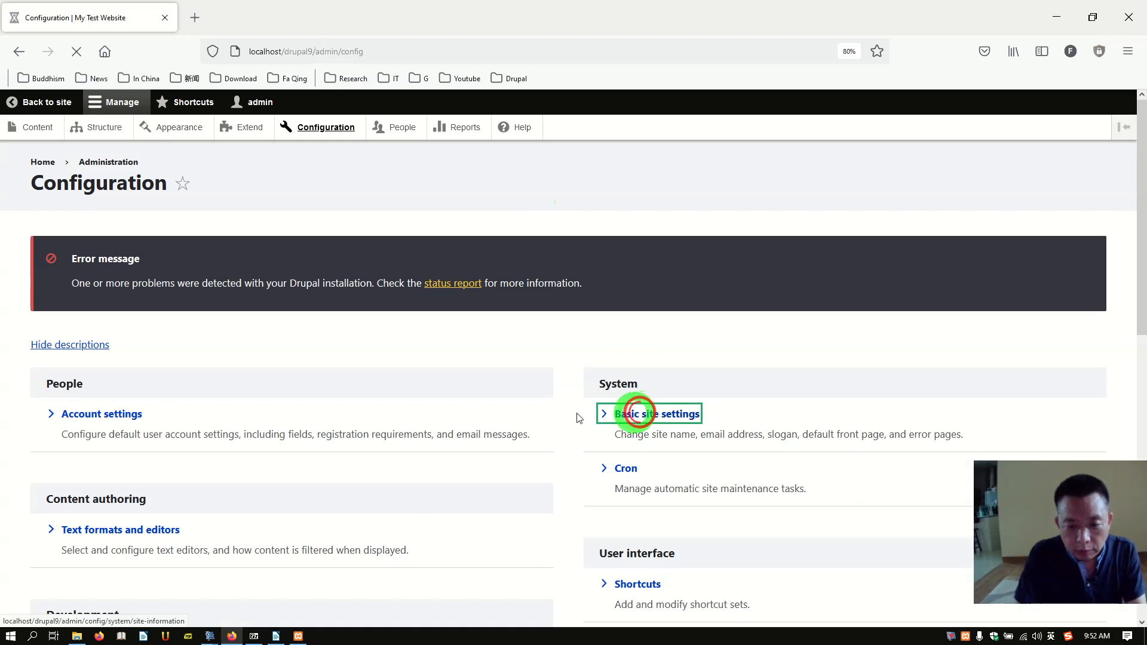
pyautogui.scroll(-3, 399, 407)
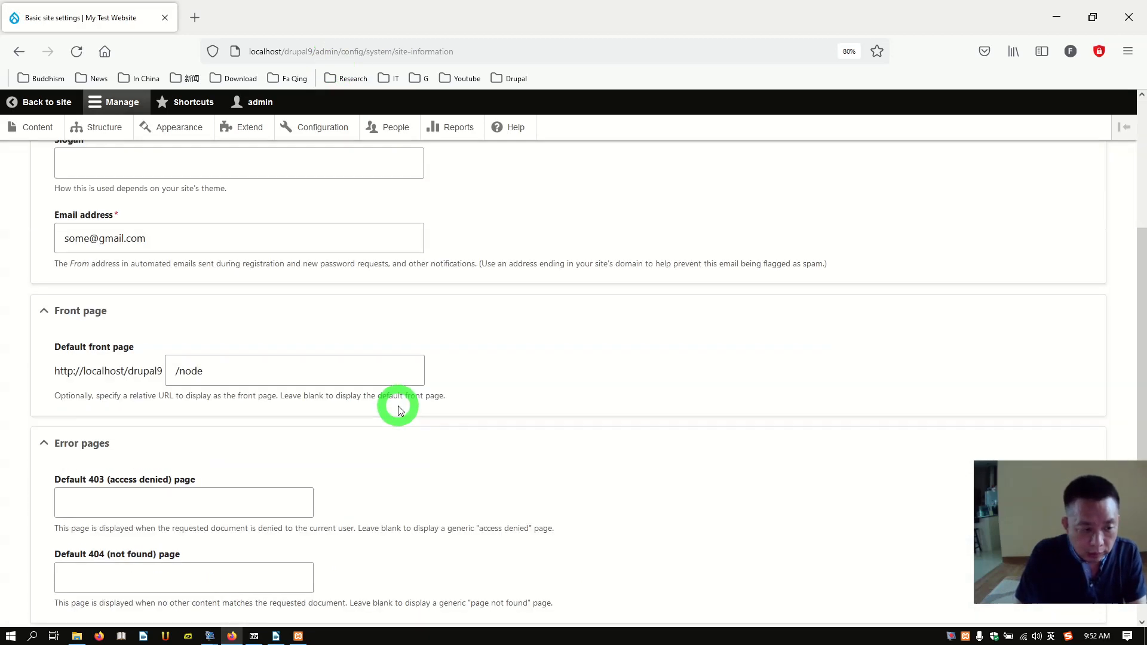
pyautogui.scroll(2, 399, 407)
pyautogui.scroll(-3, 251, 359)
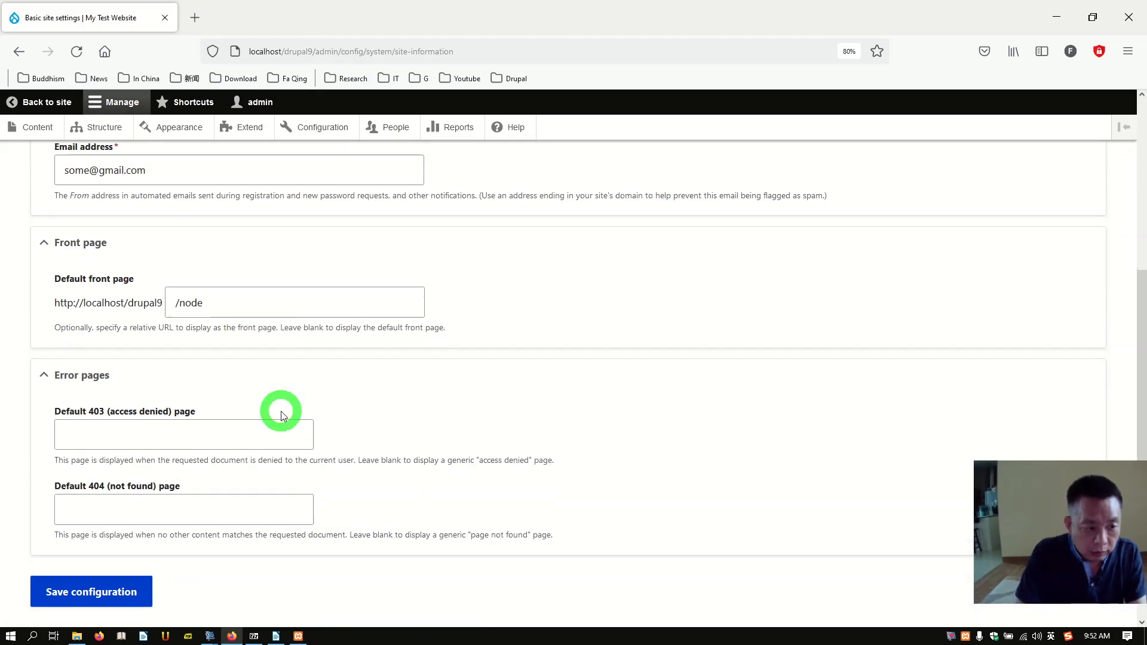
pyautogui.click(267, 304)
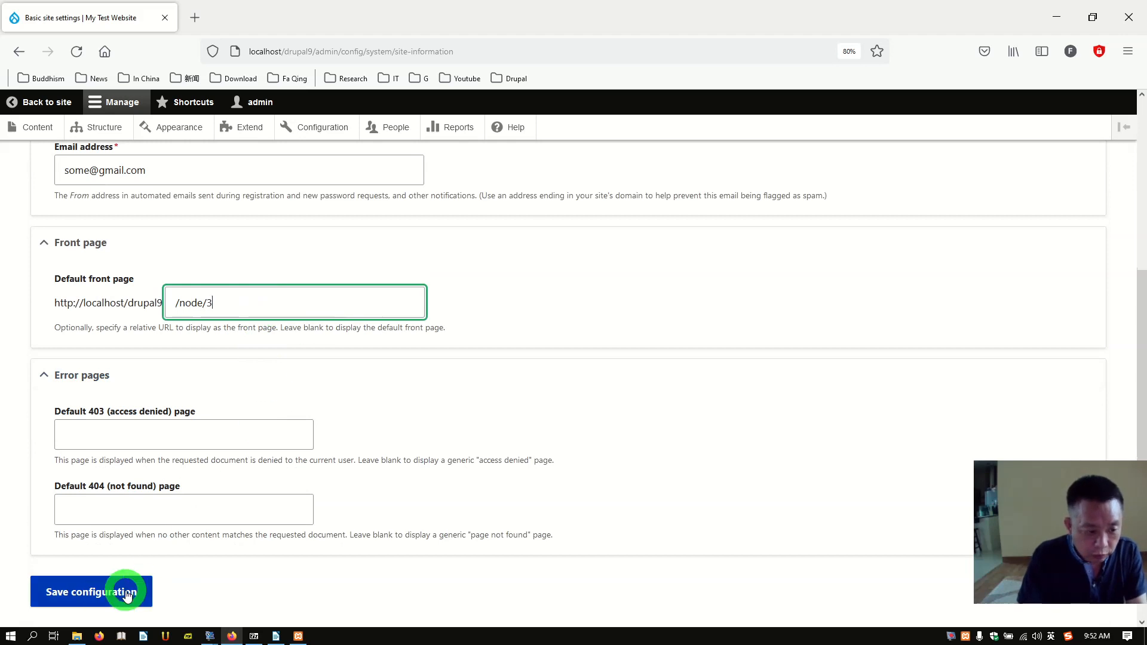
pyautogui.click(104, 593)
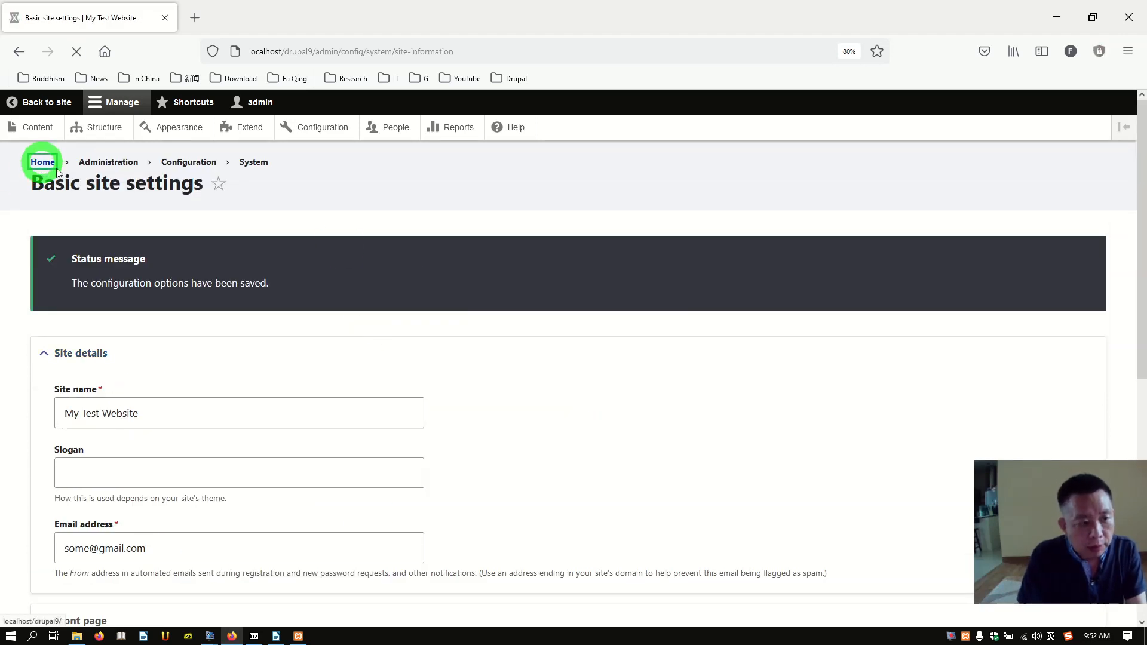
pyautogui.click(55, 165)
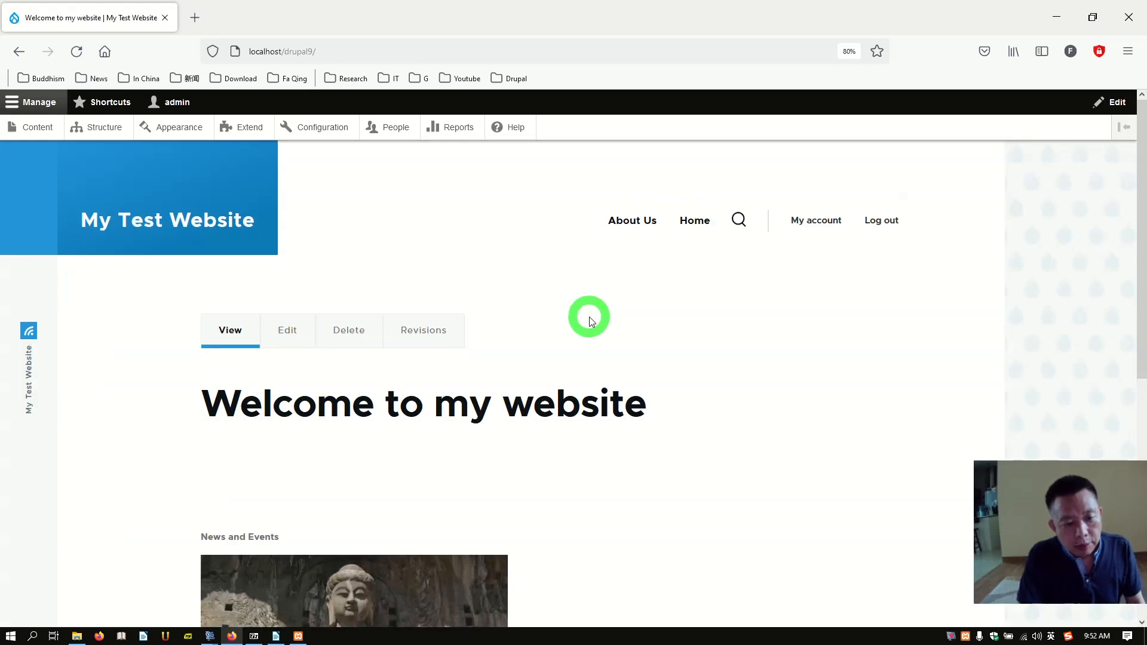
# Step: Scroll the front page to check 'Welcome to my website' sits above the News and Events block
pyautogui.scroll(-4, 589, 315)
pyautogui.scroll(3, 593, 328)
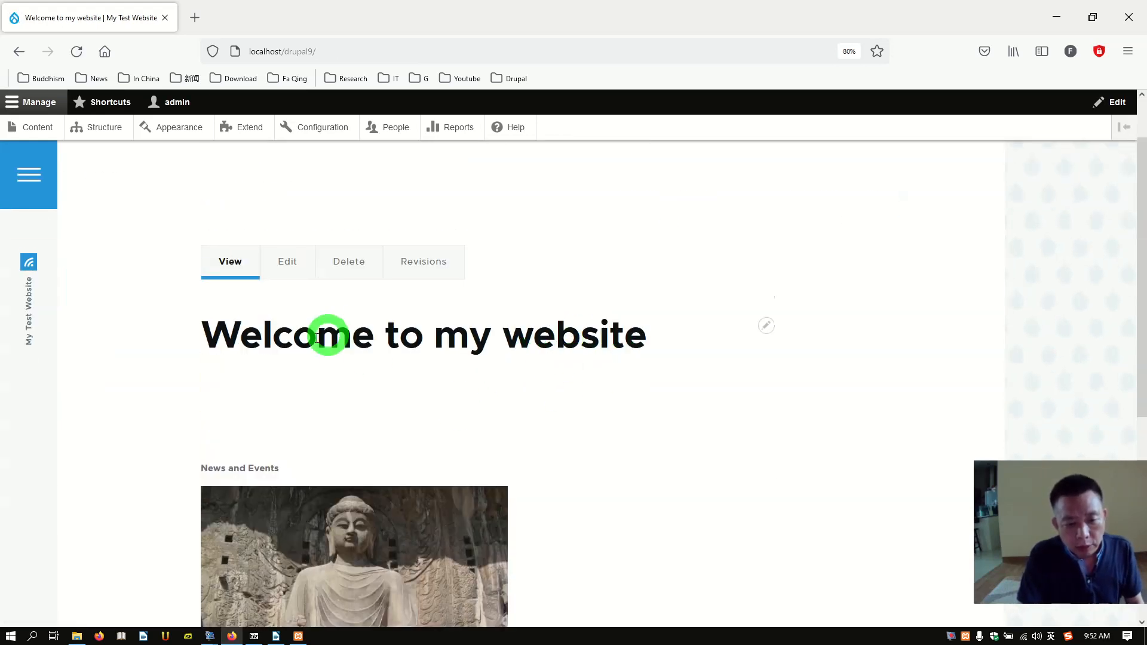
pyautogui.scroll(-4, 404, 417)
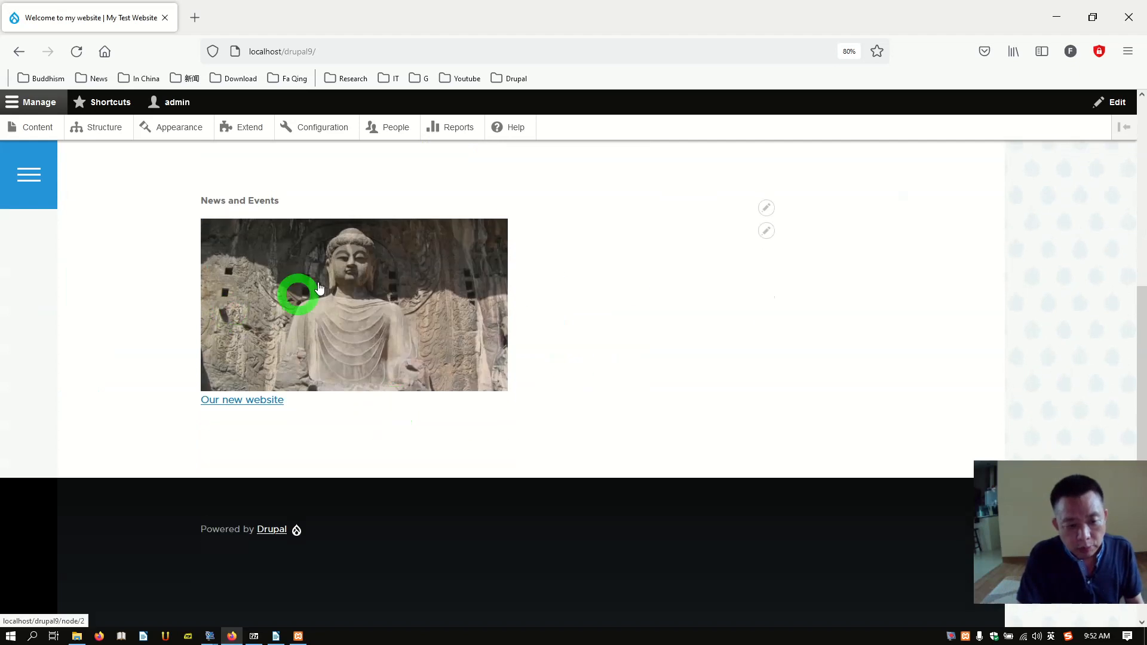
pyautogui.scroll(2, 317, 384)
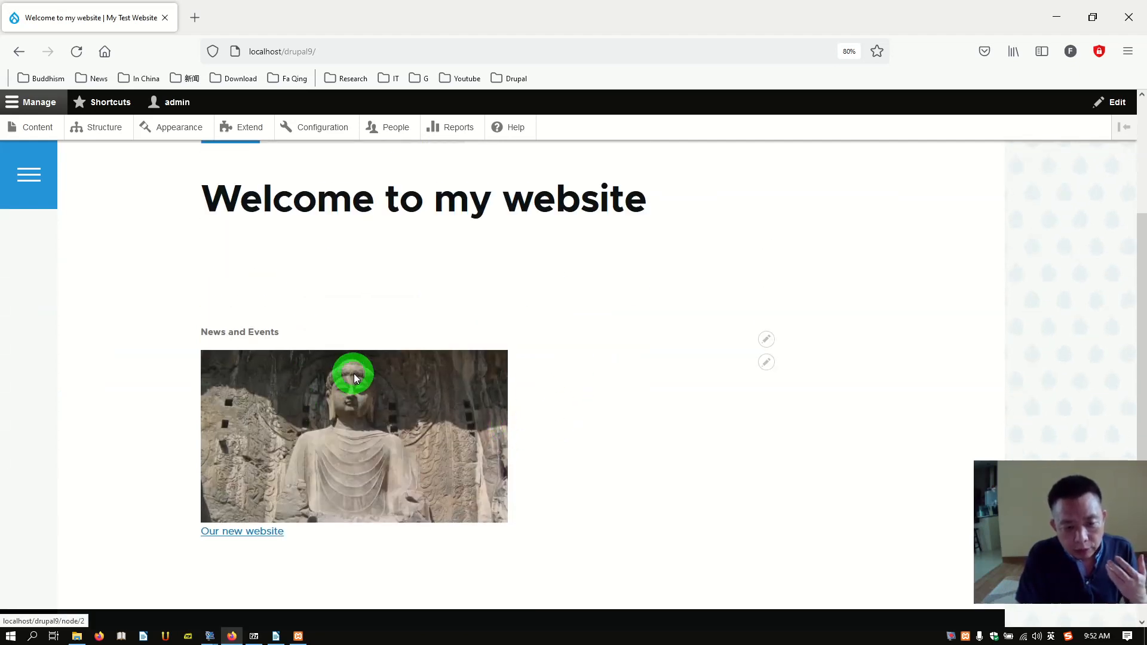
pyautogui.scroll(-3, 353, 374)
pyautogui.scroll(2, 302, 331)
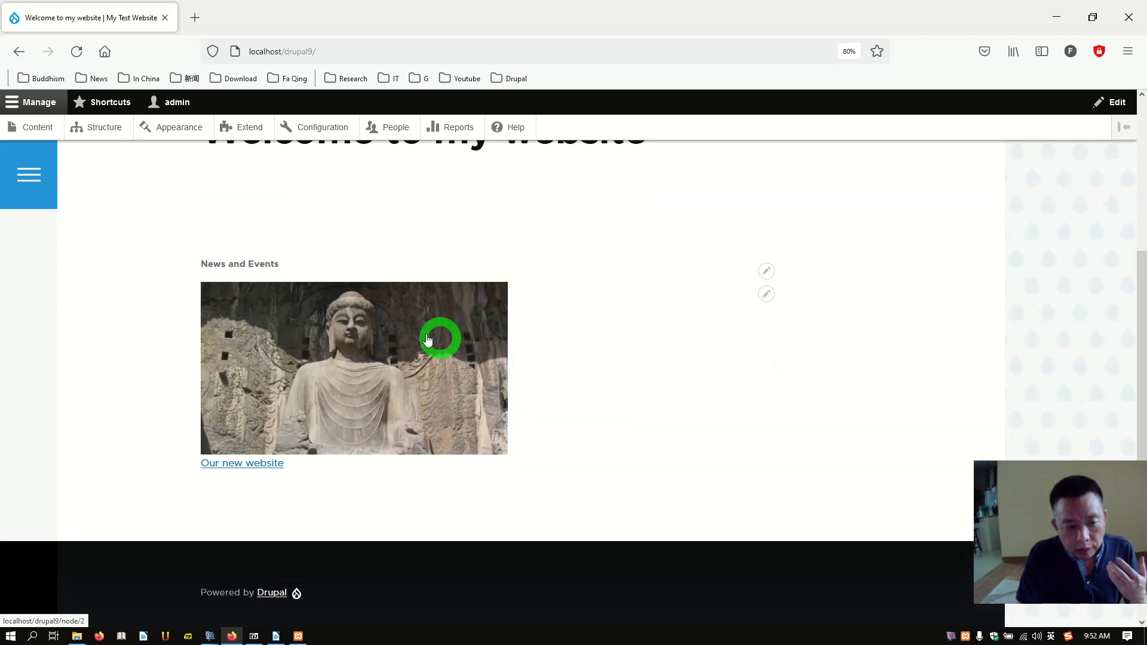
pyautogui.scroll(2, 428, 339)
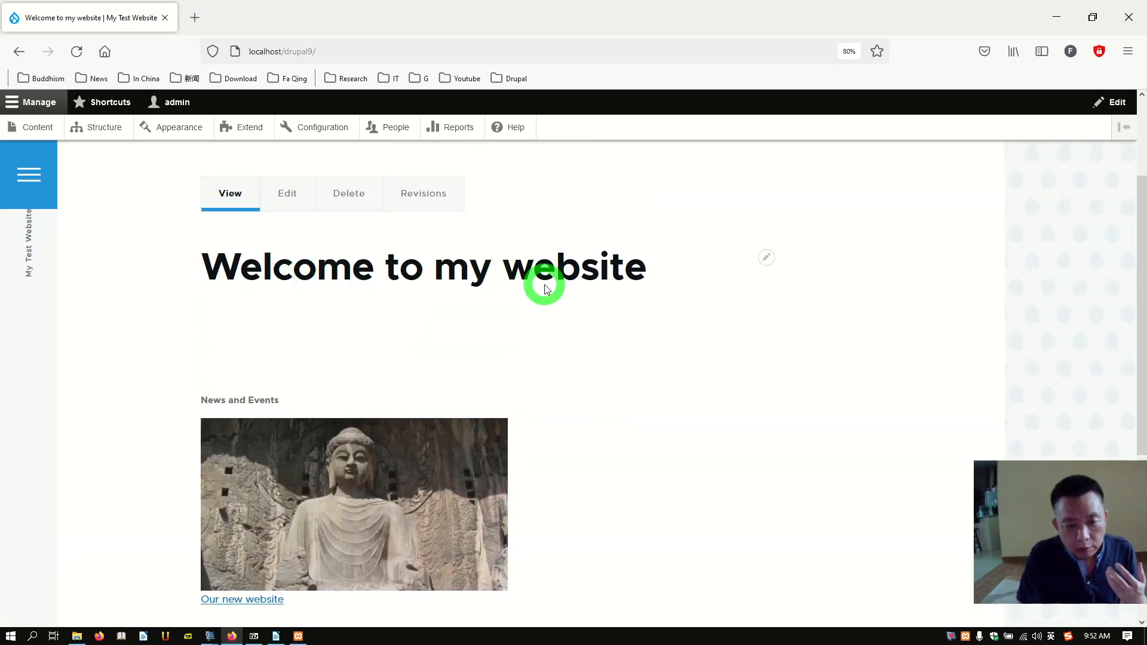
pyautogui.scroll(1, 344, 266)
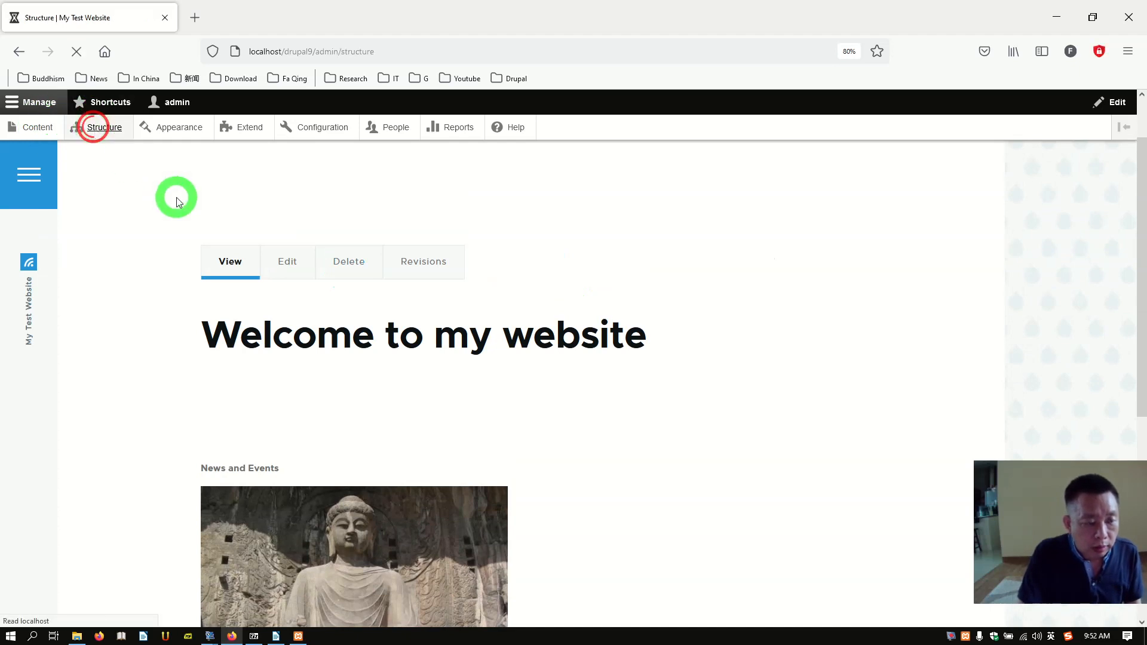
# Step: Set the Page title block's Pages visibility to <front> with 'Hide for the listed pages' and save
pyautogui.click(87, 248)
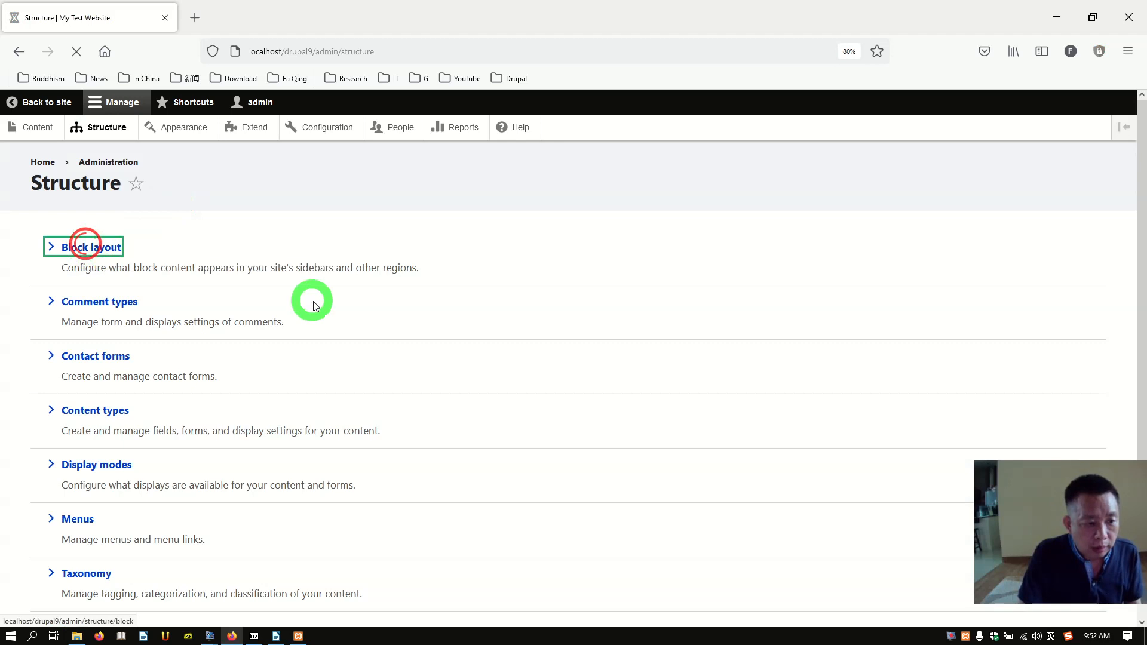
pyautogui.scroll(-10, 397, 340)
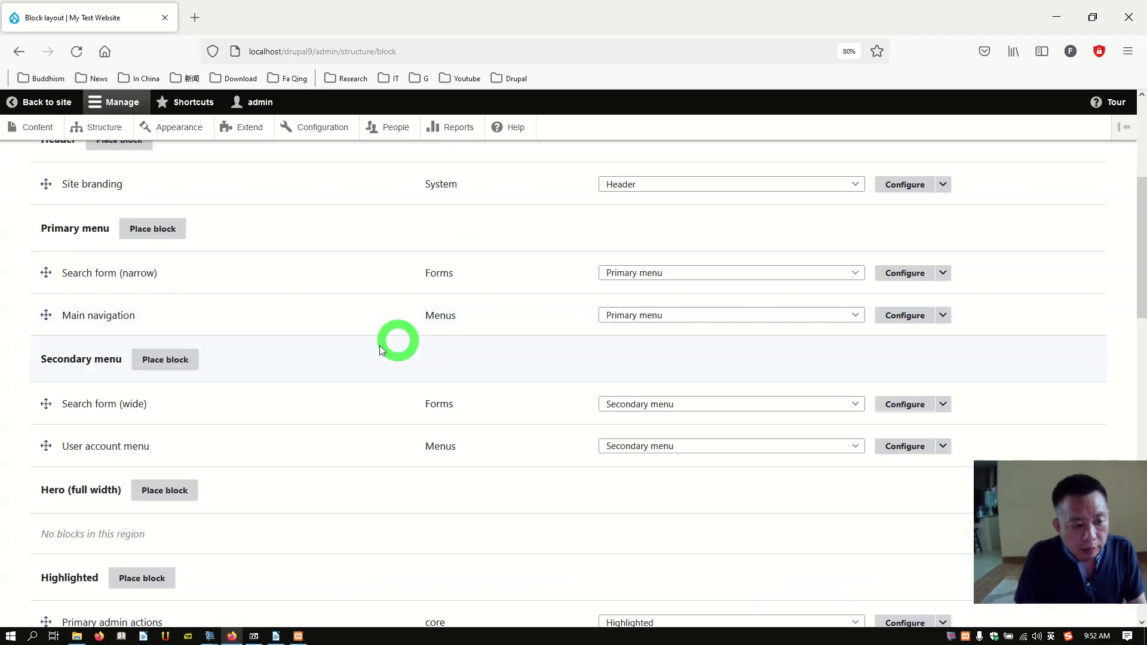
pyautogui.scroll(-7, 325, 375)
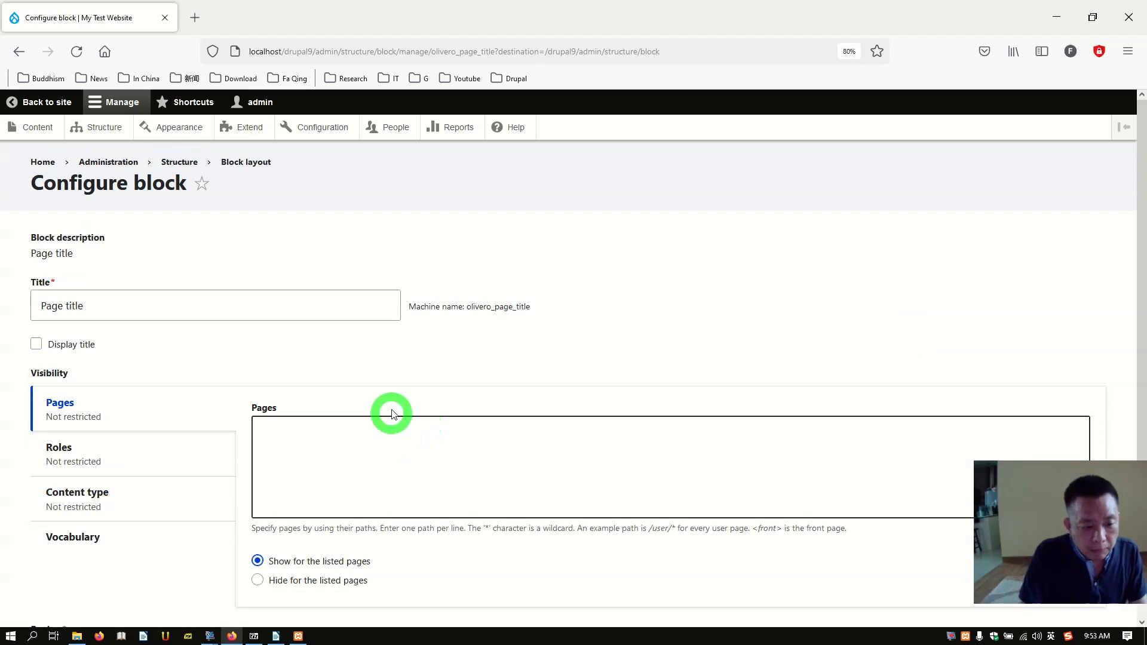
pyautogui.scroll(-3, 389, 412)
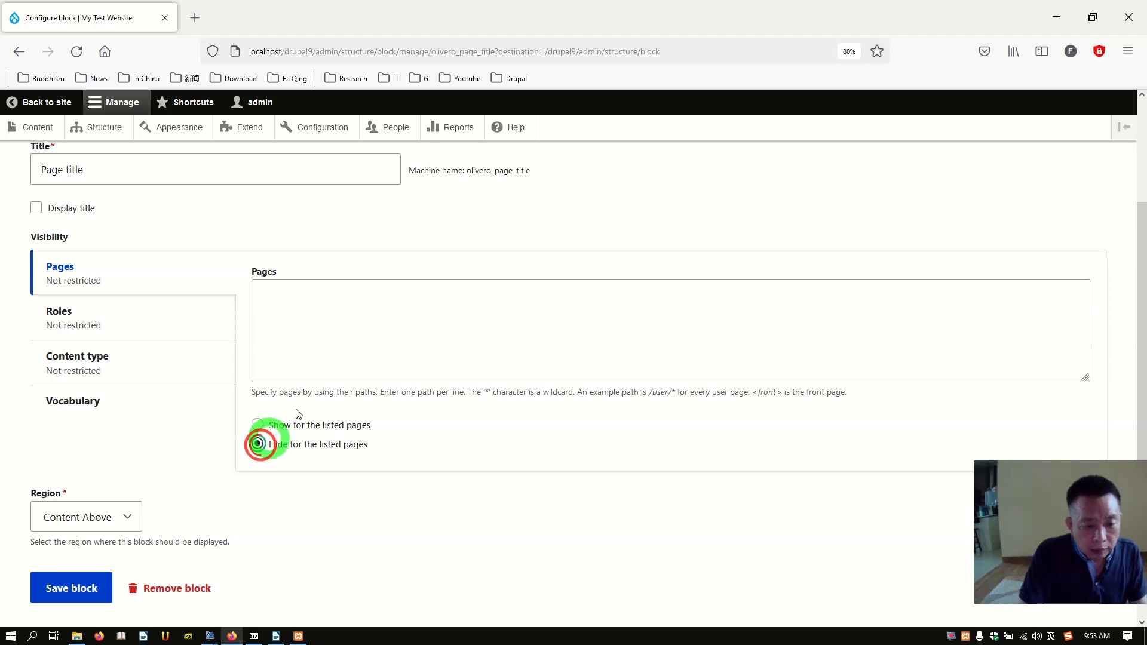
pyautogui.click(357, 333)
pyautogui.write('<')
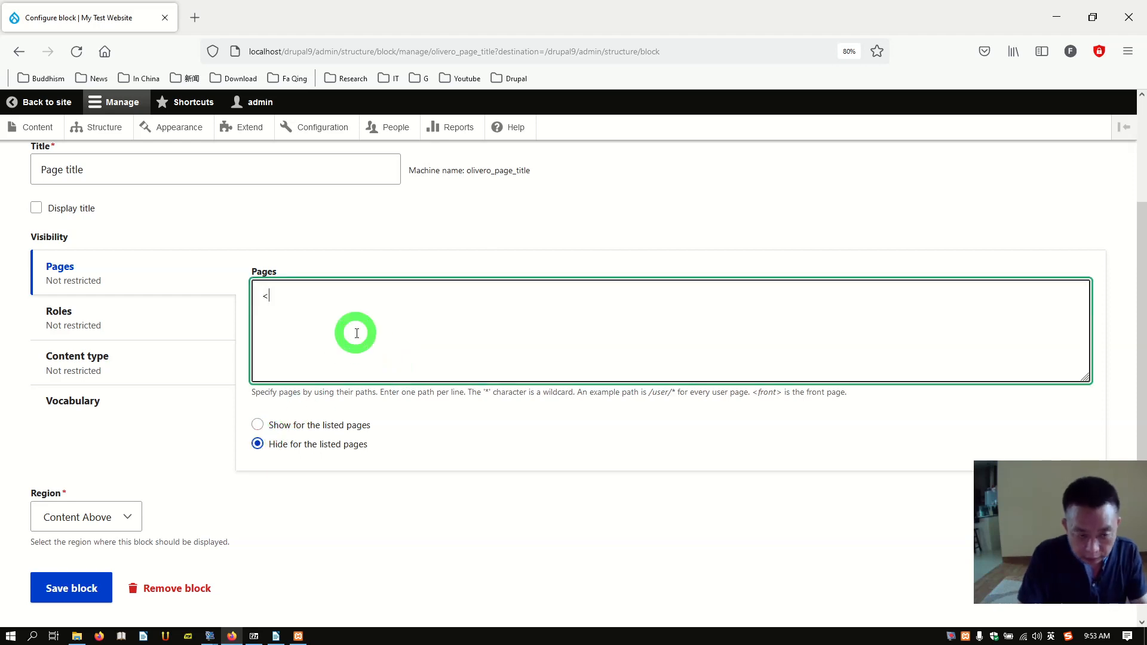
pyautogui.write('>')
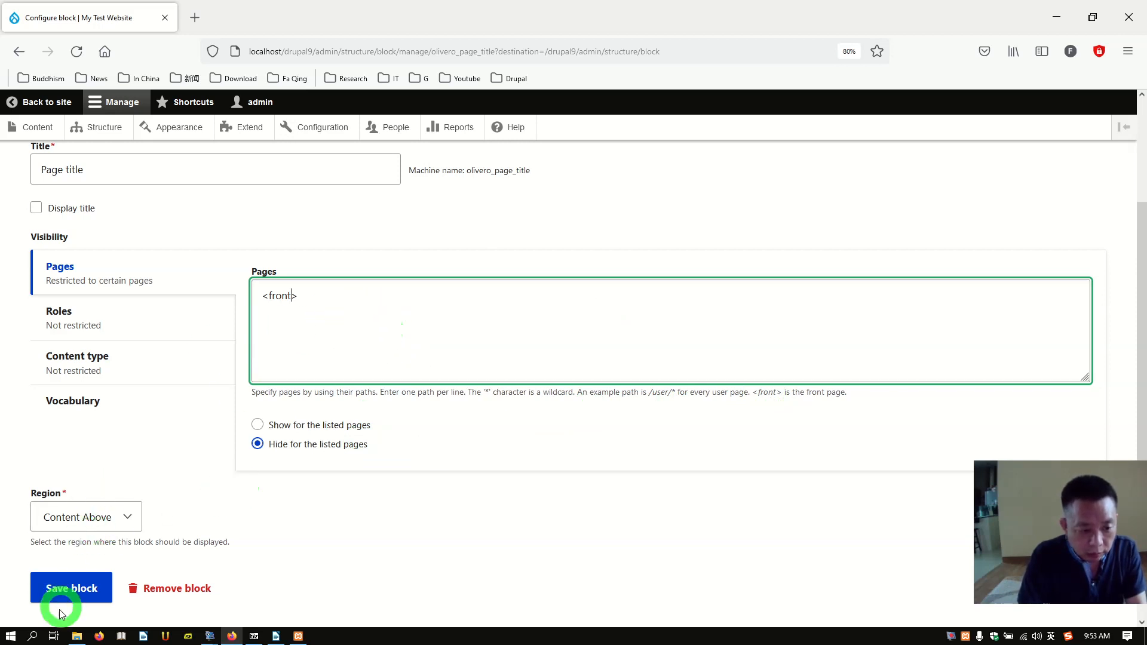
pyautogui.click(54, 589)
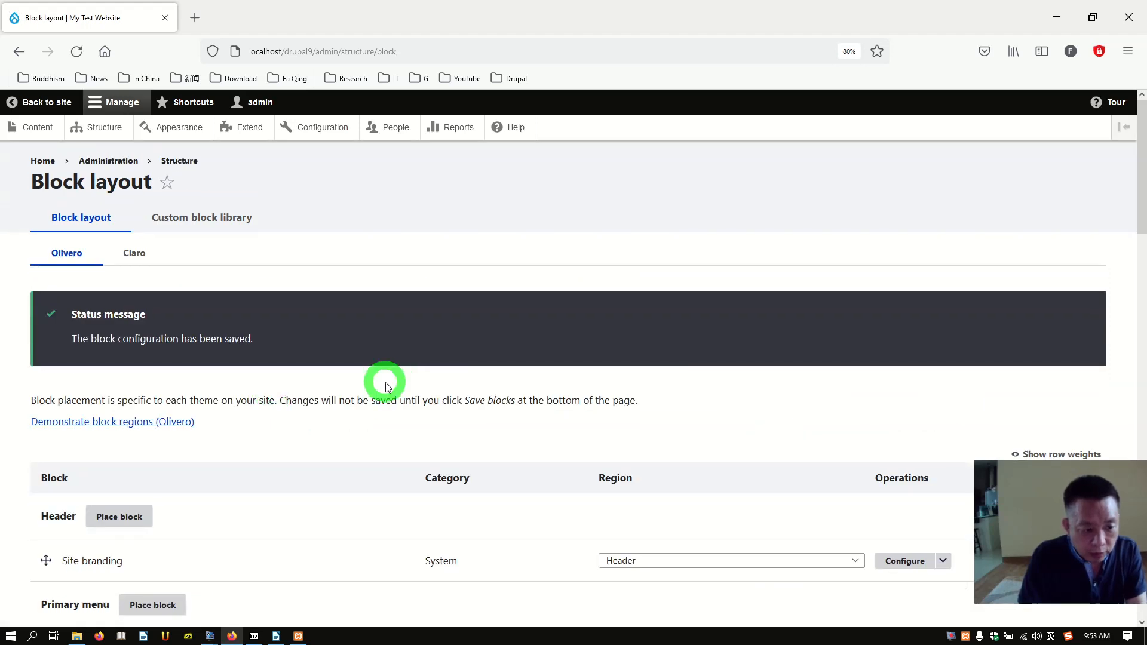
# Step: Scroll the front page to confirm the 'Welcome to my website' heading no longer appears
pyautogui.scroll(-4, 371, 393)
pyautogui.scroll(4, 370, 398)
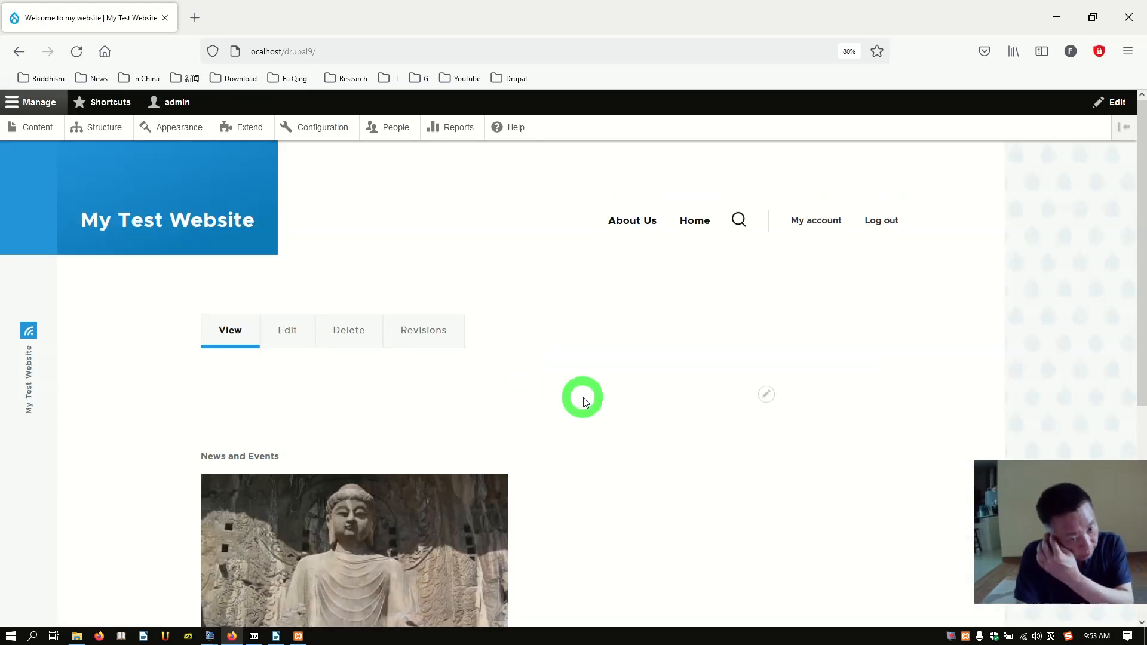
pyautogui.scroll(-5, 583, 400)
pyautogui.scroll(3, 596, 410)
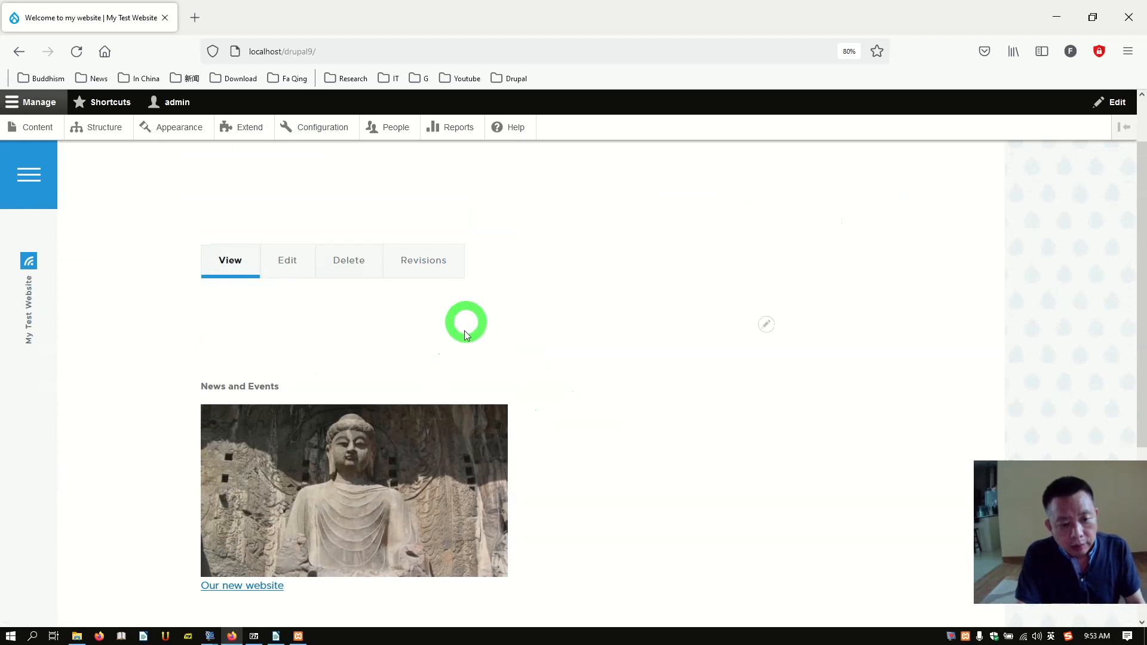
pyautogui.scroll(-3, 361, 357)
pyautogui.scroll(2, 361, 356)
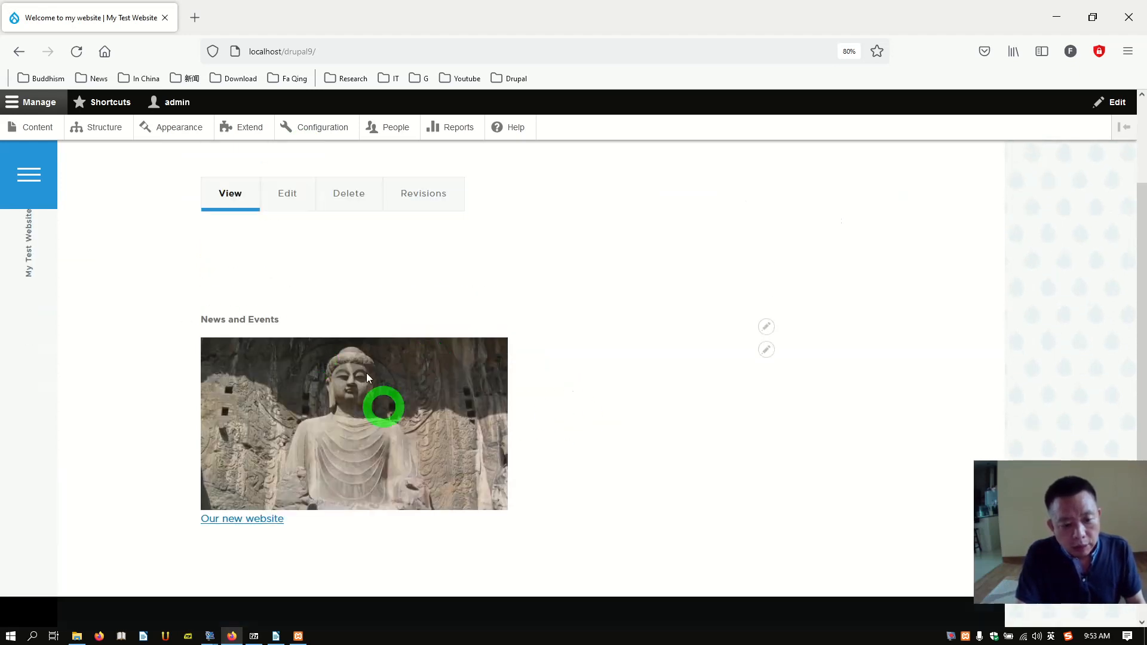
pyautogui.scroll(-1, 297, 384)
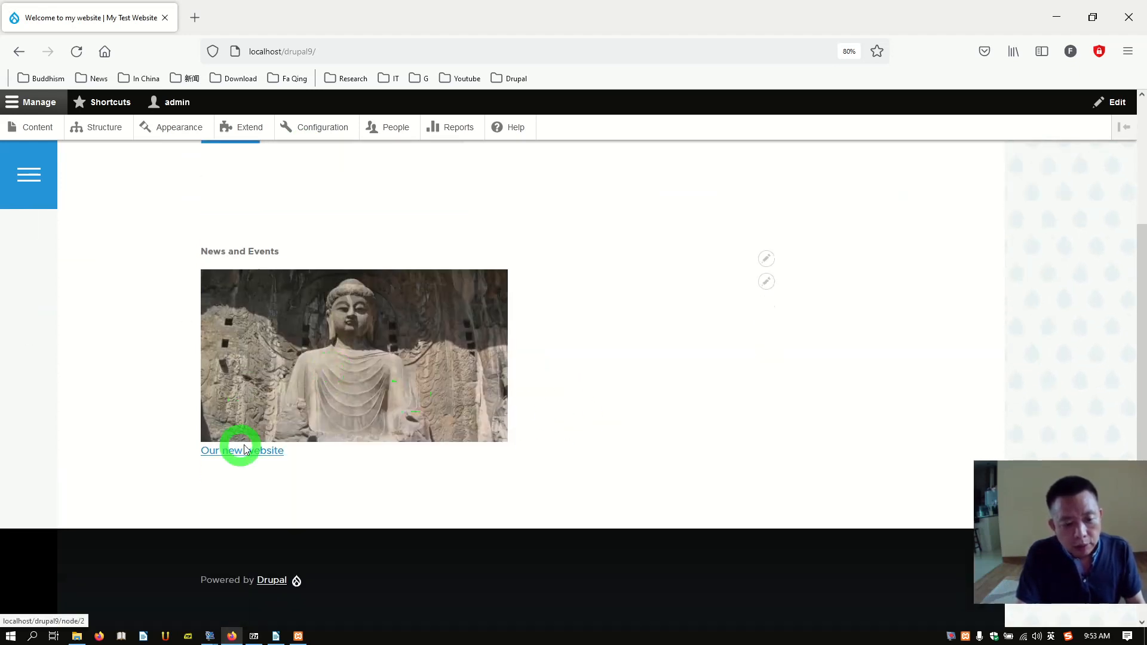
# Step: Open the About Us page to verify its title still shows, then return to the front page
pyautogui.click(491, 360)
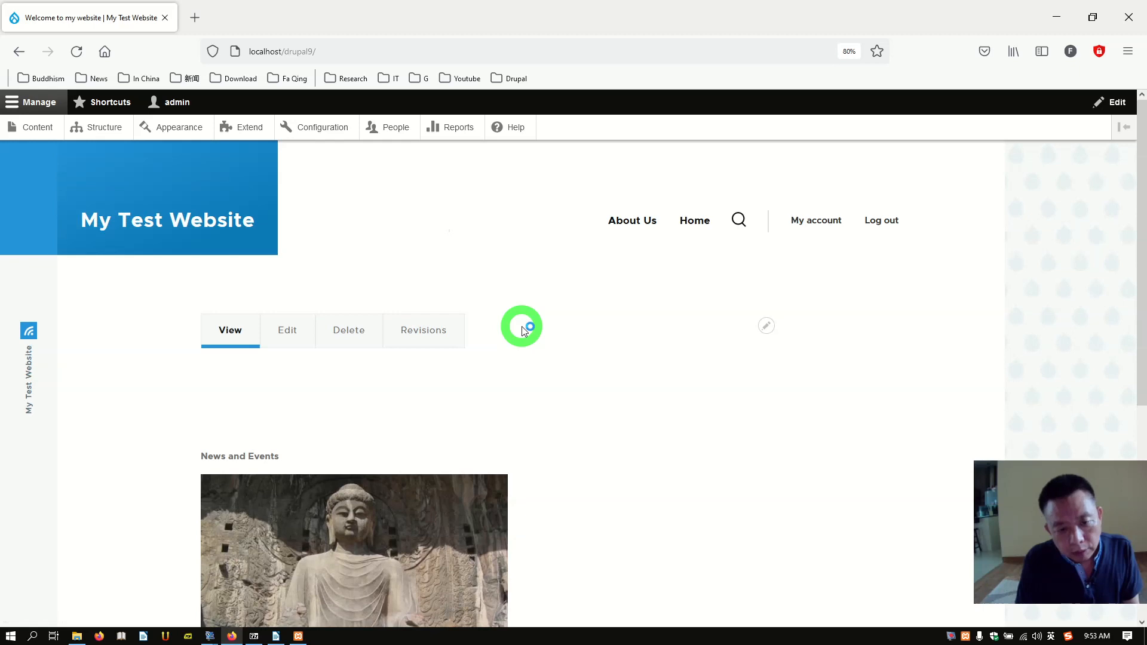
pyautogui.scroll(-4, 591, 355)
pyautogui.scroll(4, 592, 360)
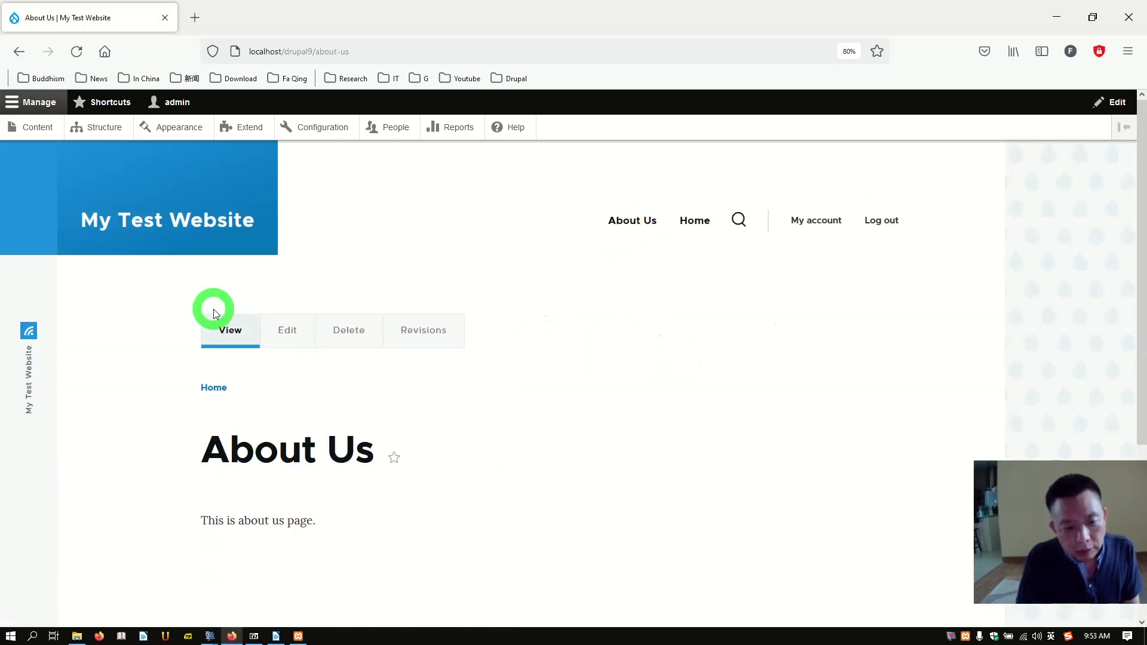
pyautogui.click(218, 389)
pyautogui.scroll(-5, 474, 441)
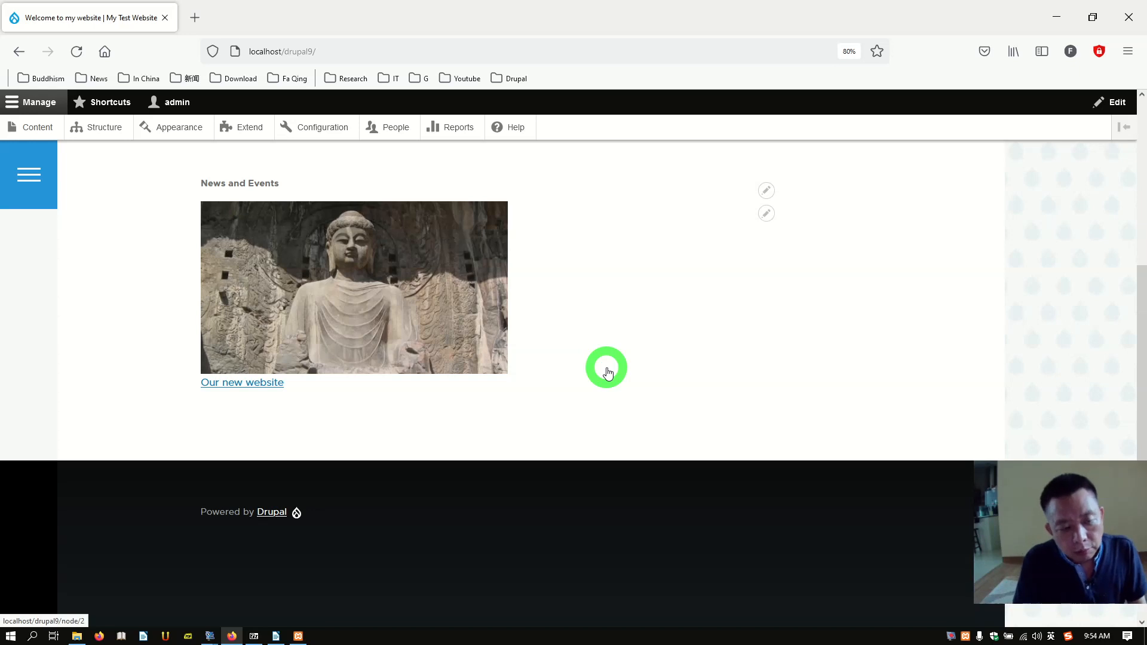
pyautogui.scroll(5, 608, 373)
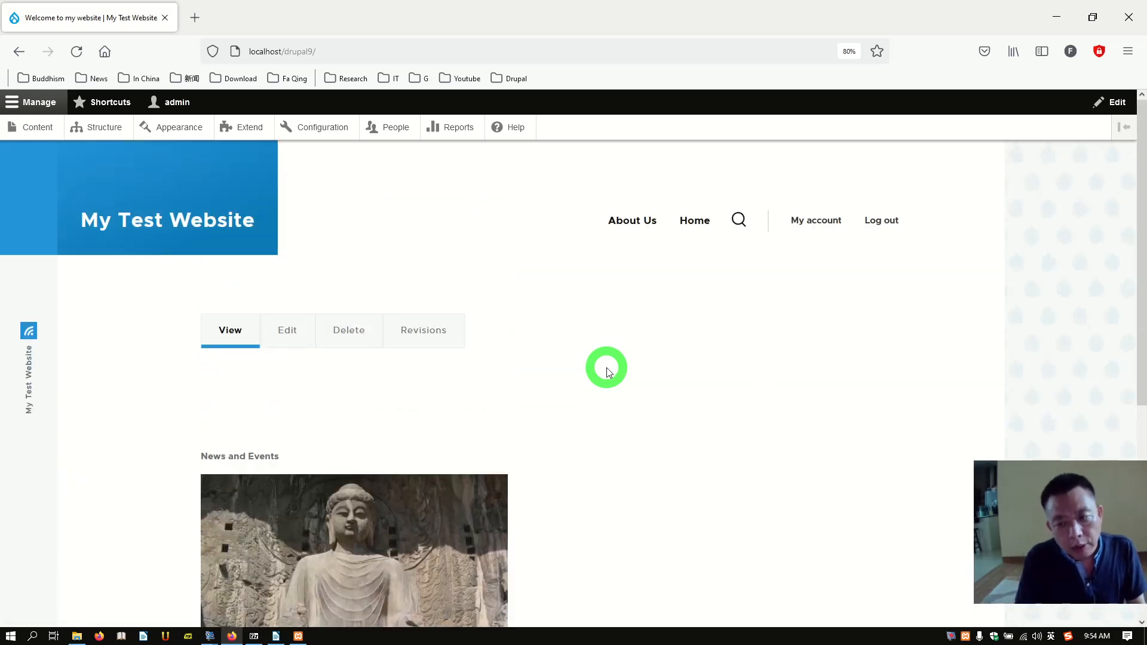
pyautogui.scroll(-5, 680, 360)
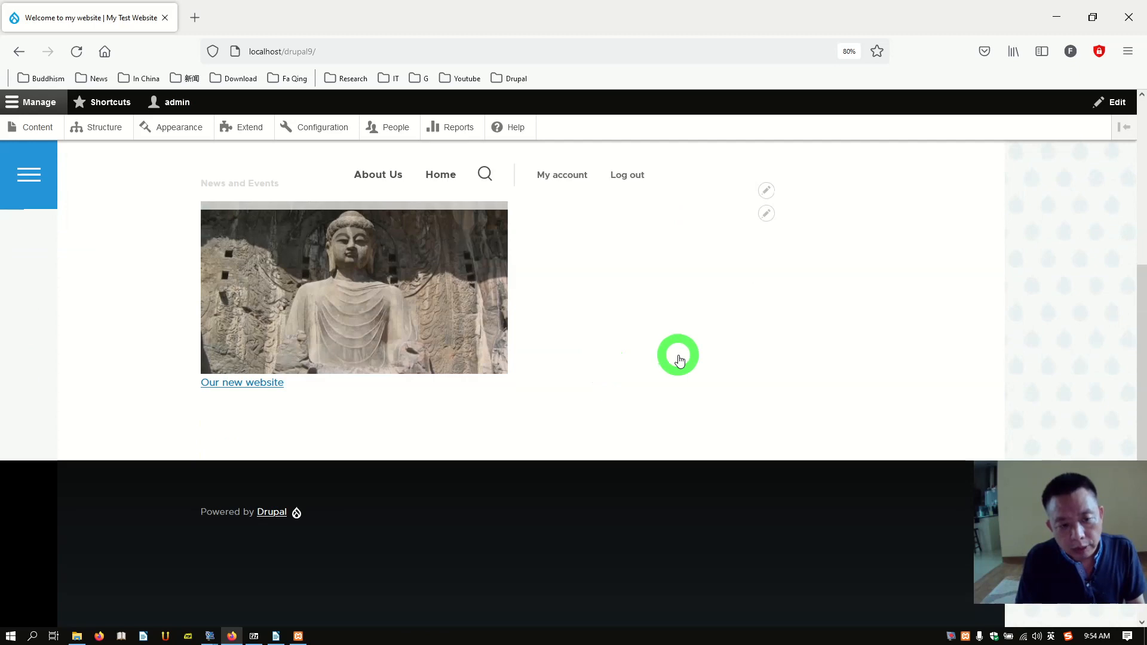
pyautogui.scroll(5, 679, 360)
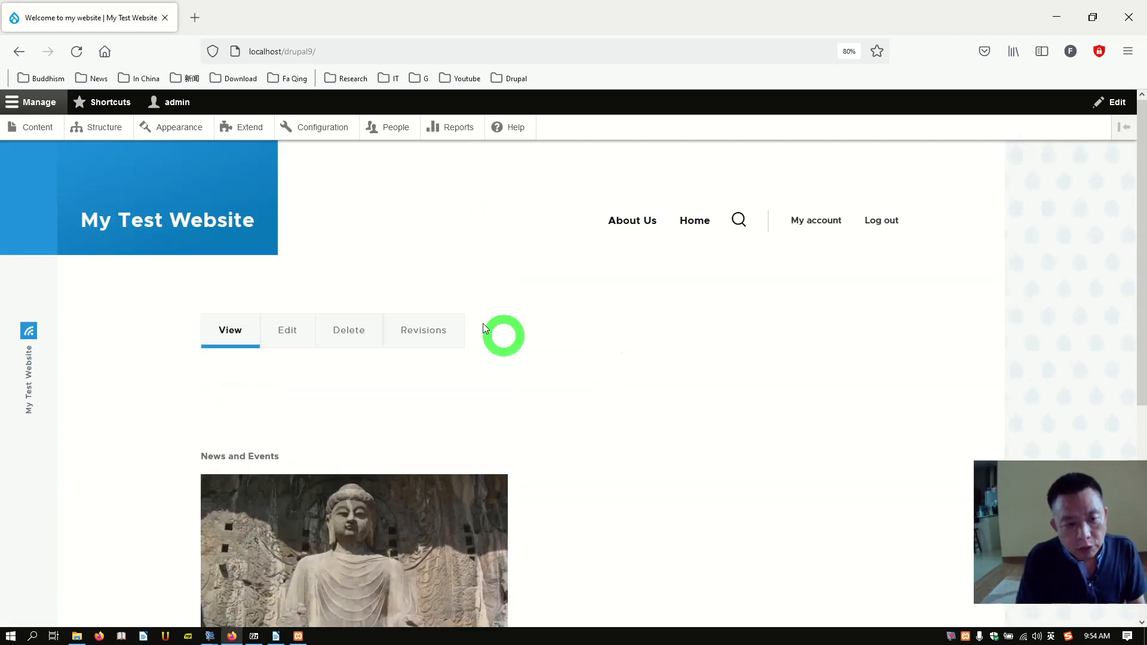
pyautogui.click(202, 141)
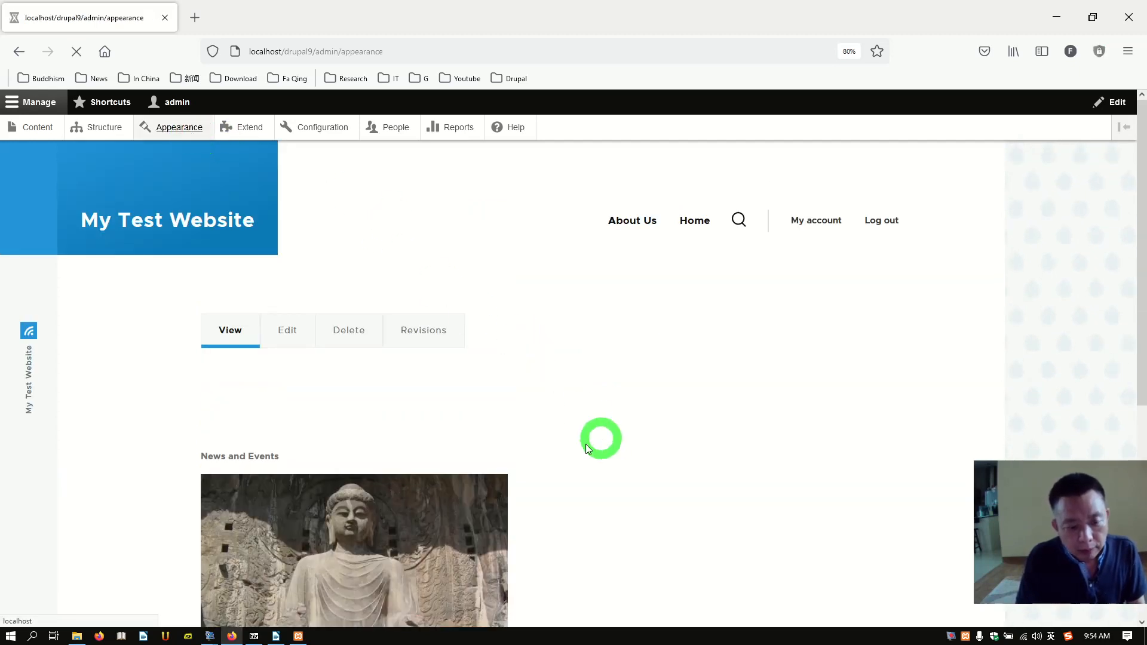
pyautogui.scroll(-3, 589, 445)
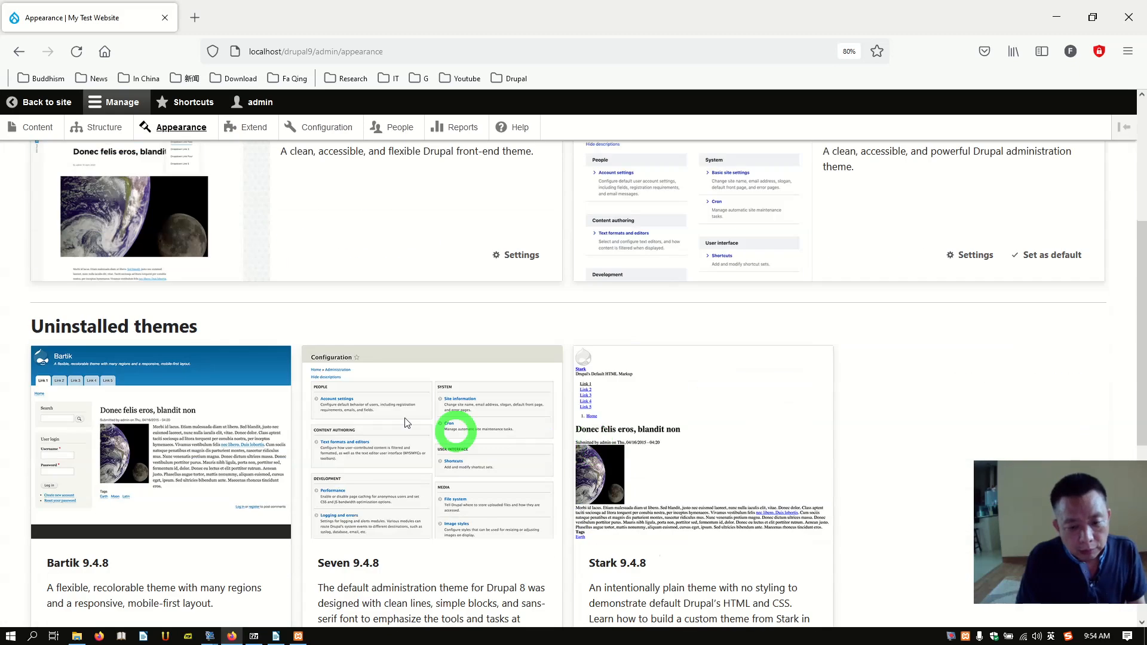
pyautogui.scroll(3, 375, 392)
pyautogui.scroll(3, 375, 392)
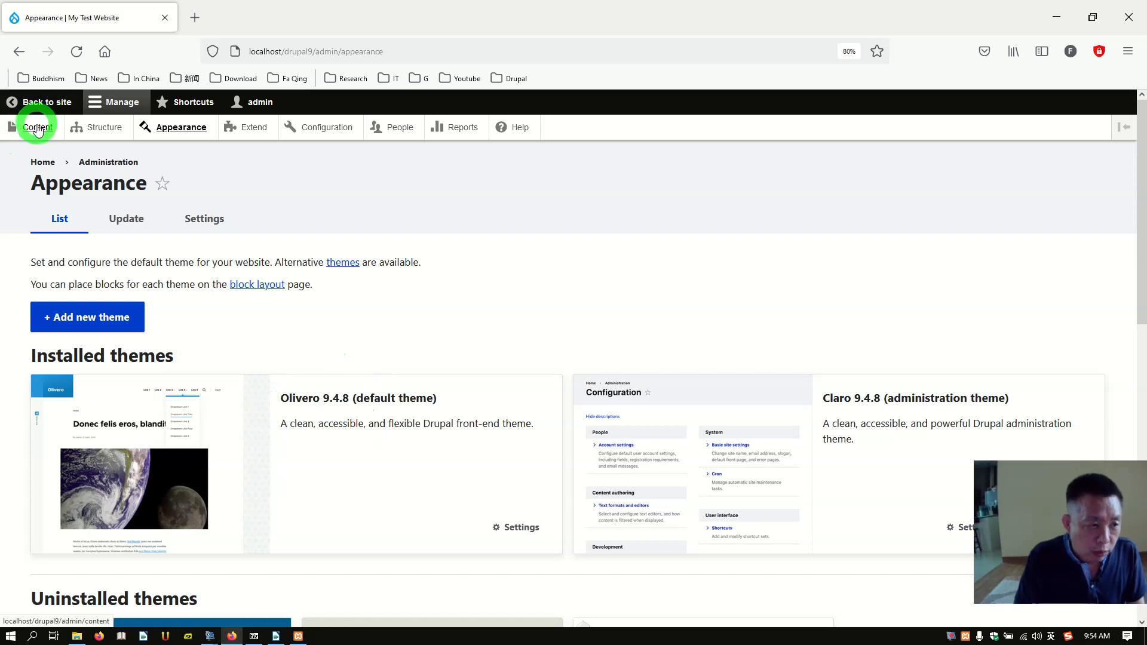
pyautogui.click(46, 105)
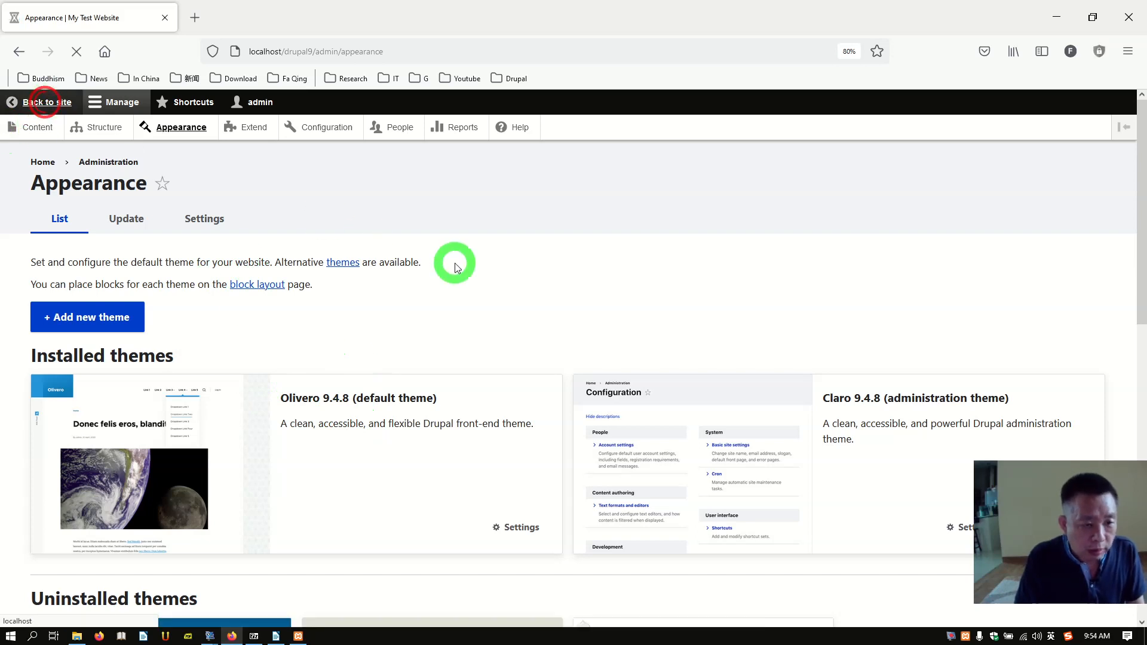
pyautogui.scroll(-5, 591, 369)
pyautogui.scroll(2, 604, 374)
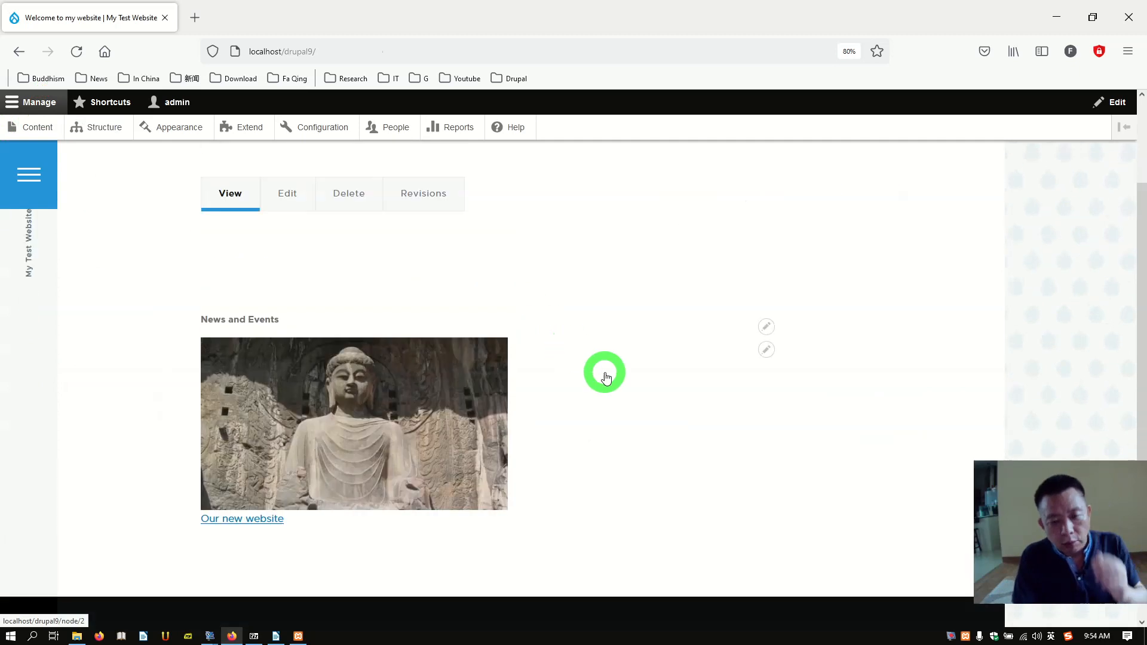
pyautogui.scroll(2, 661, 392)
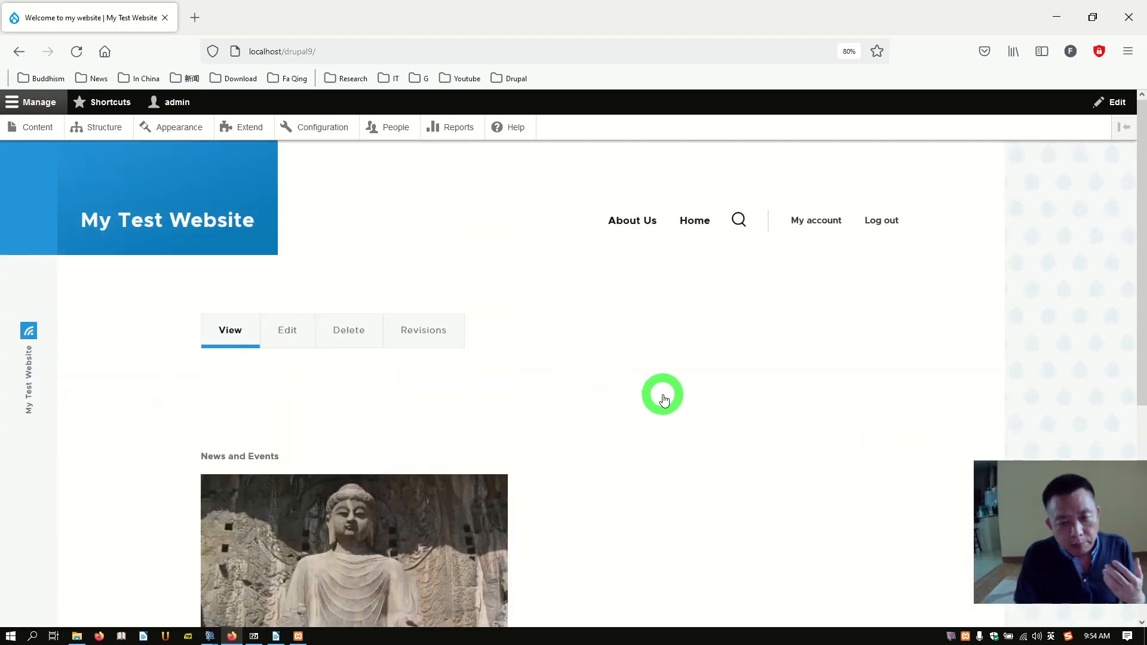
pyautogui.scroll(-3, 664, 399)
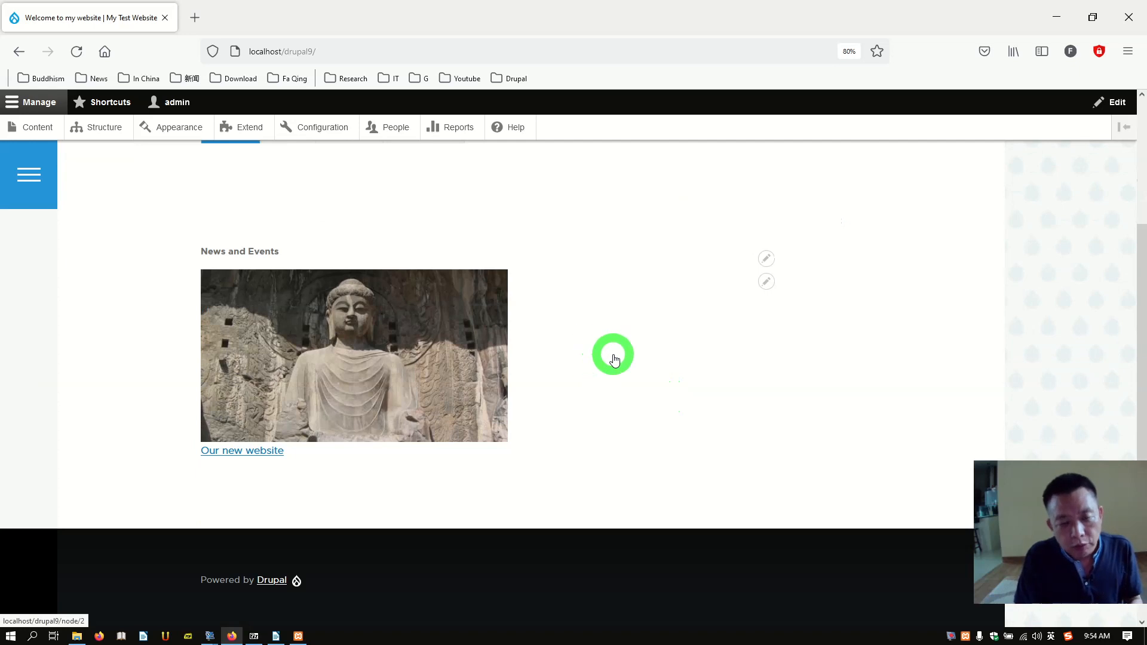
pyautogui.scroll(3, 614, 358)
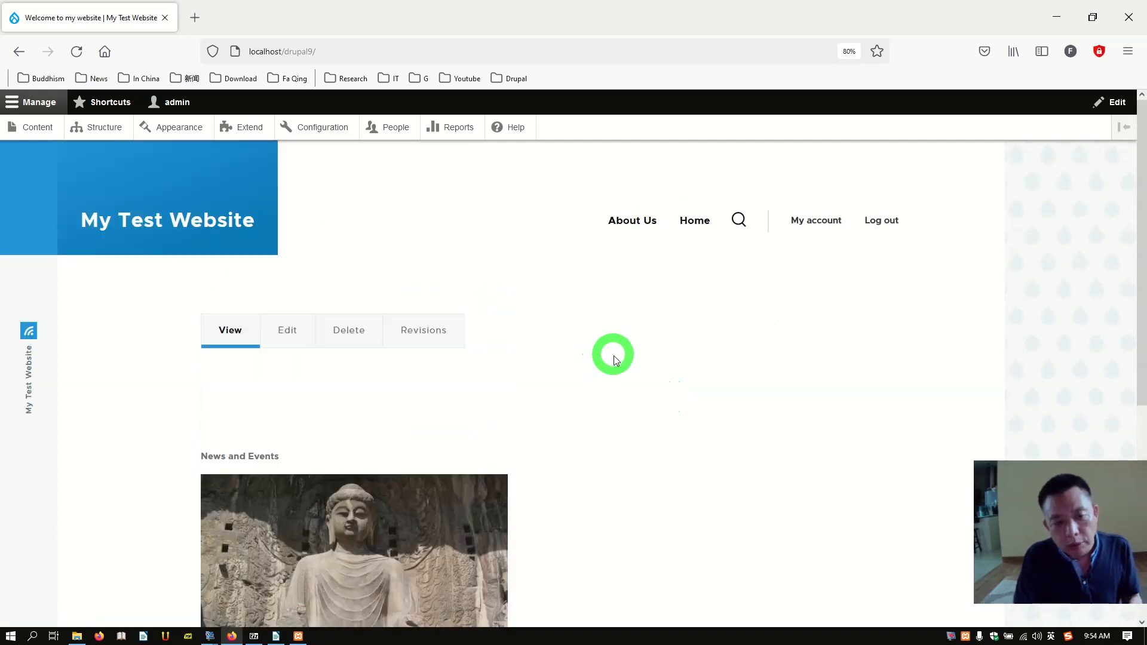
pyautogui.scroll(-4, 622, 375)
pyautogui.scroll(4, 622, 375)
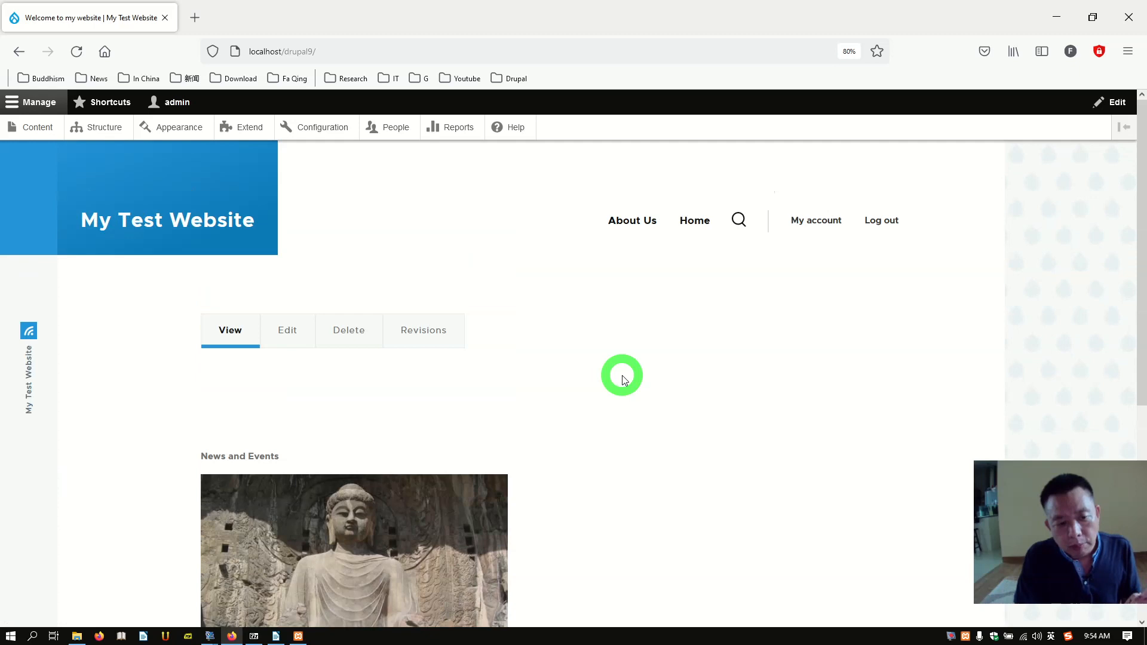
pyautogui.click(111, 133)
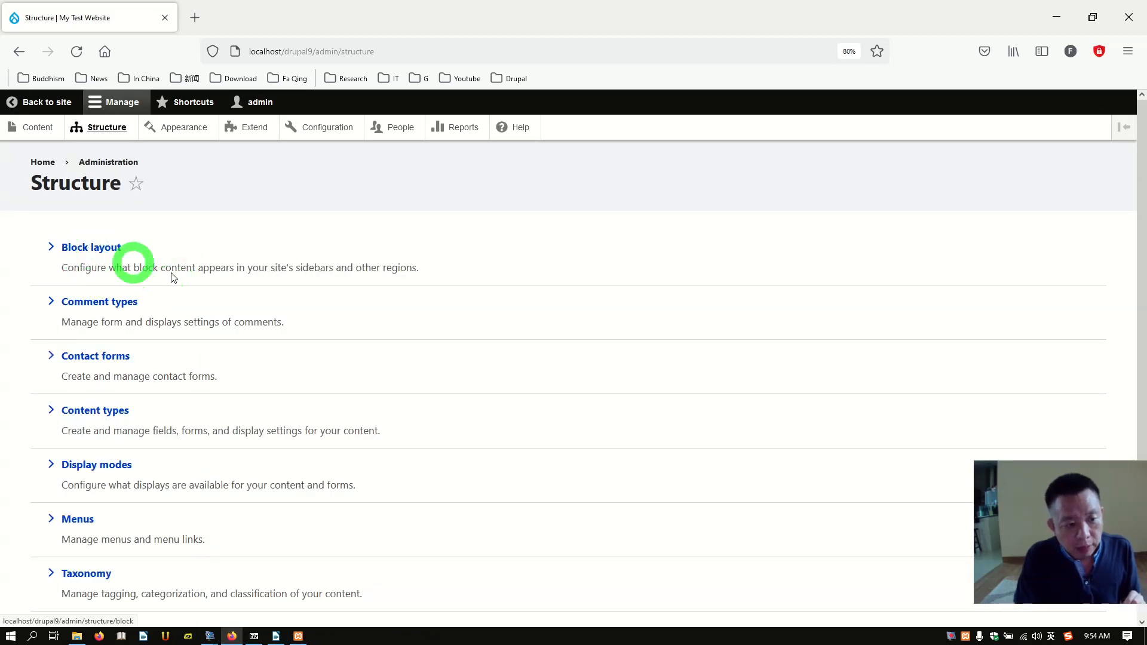
pyautogui.scroll(-3, 197, 303)
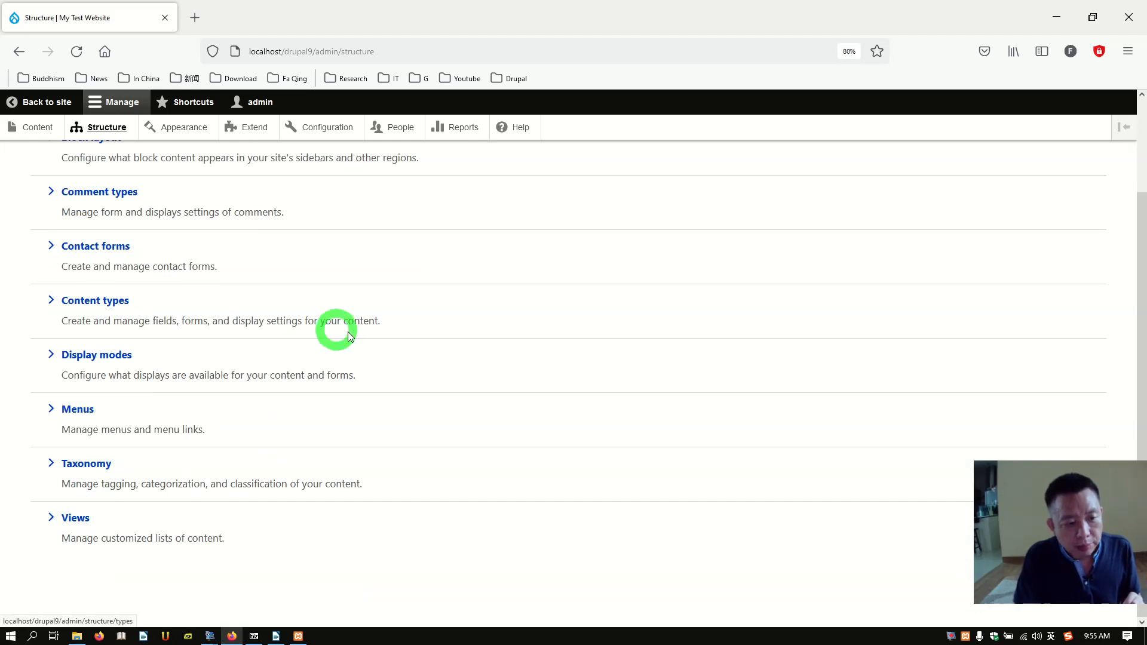
pyautogui.scroll(3, 348, 330)
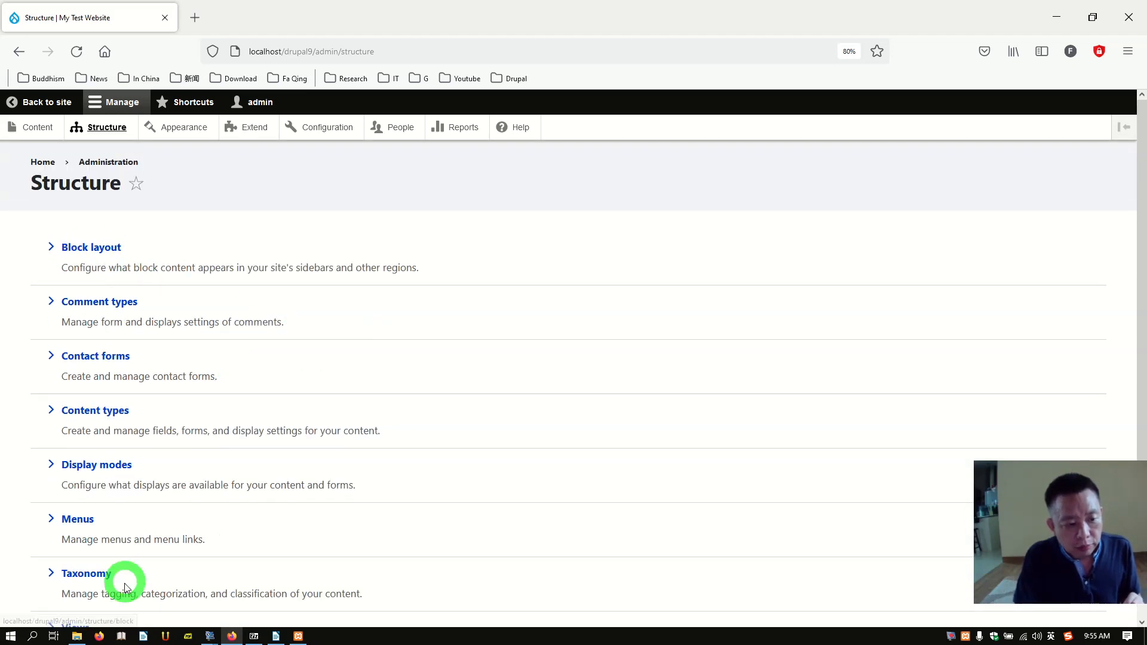
pyautogui.click(37, 162)
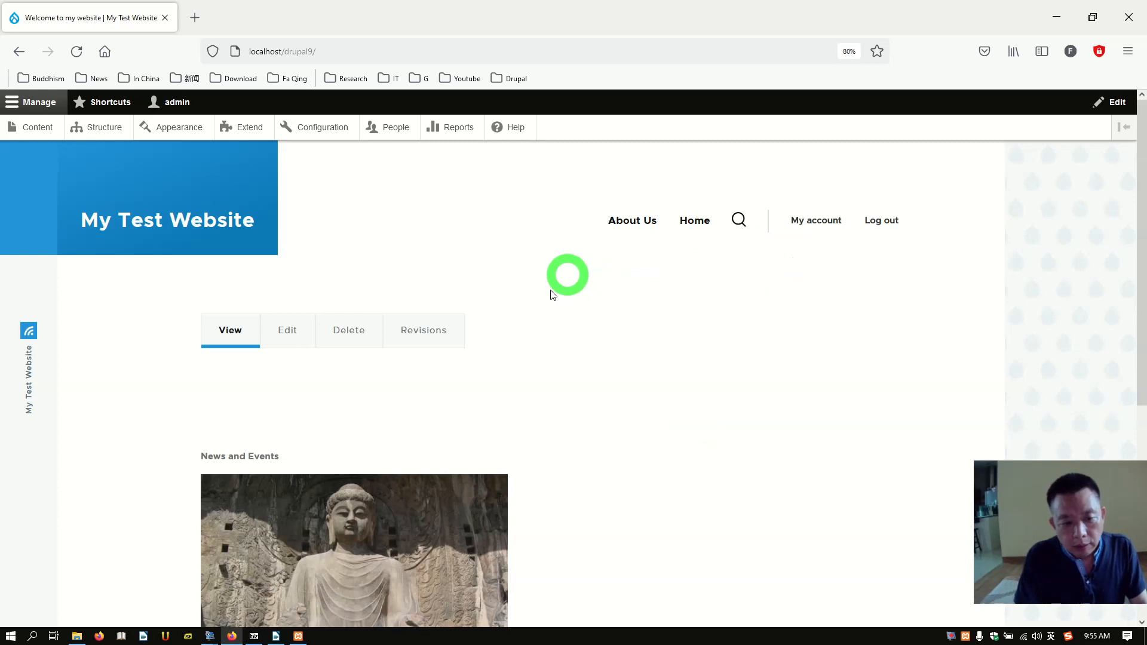
pyautogui.scroll(-3, 561, 331)
pyautogui.scroll(3, 657, 325)
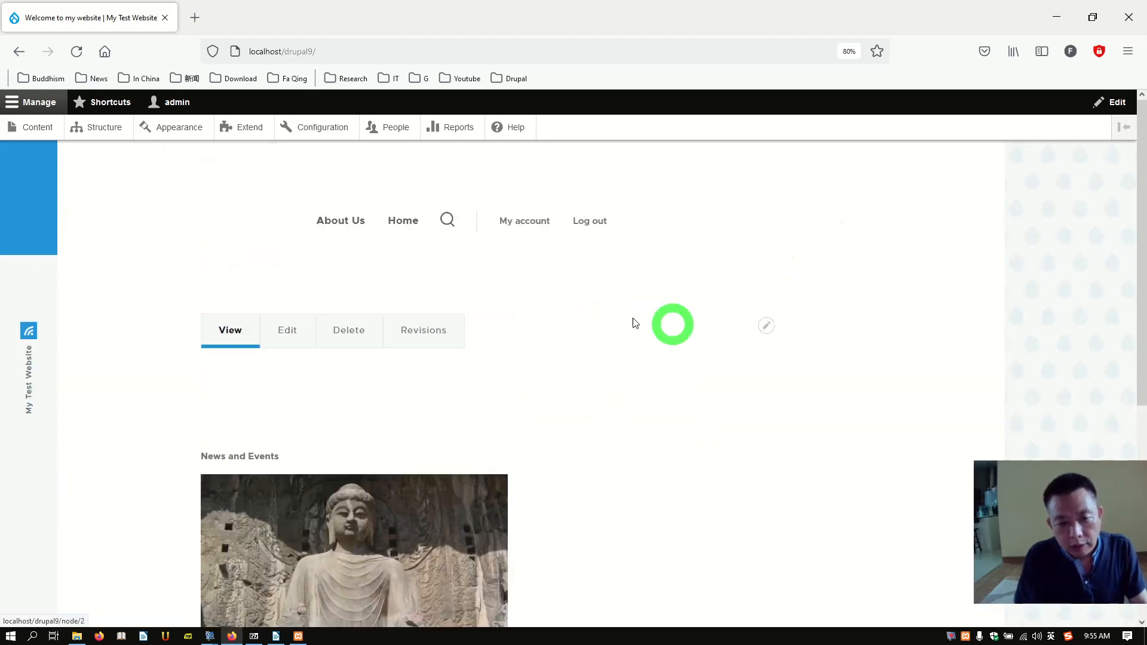